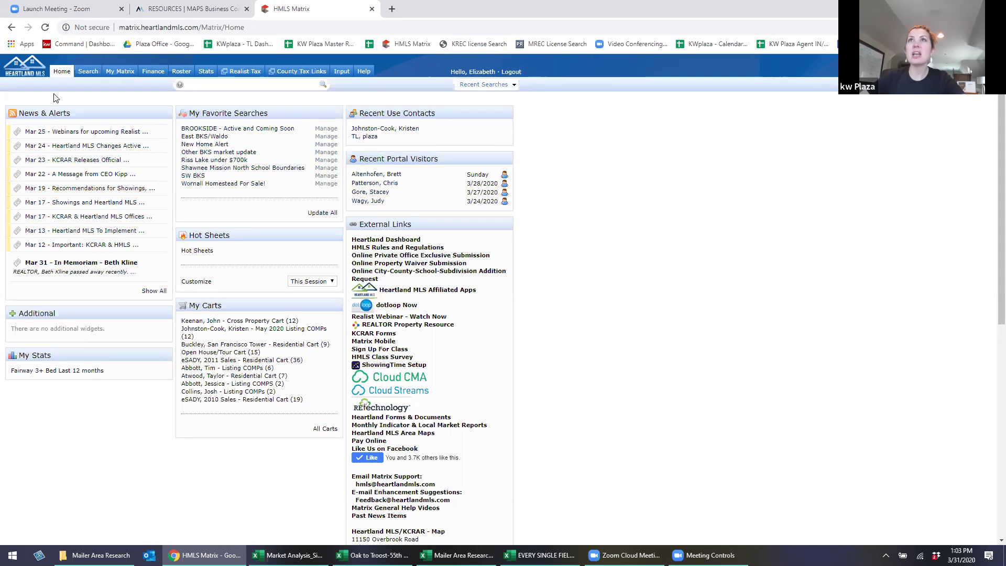
Enlarge the Matrix home page in the browser so its text is easier to read
mouse_move(129, 77)
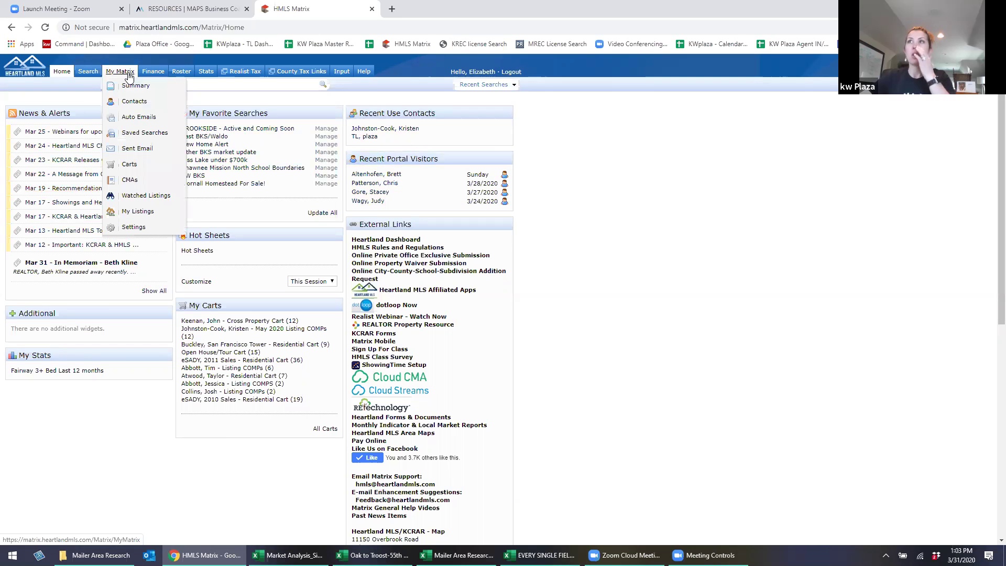
key(ctrl+plus)
key(ctrl+plus)
key(ctrl+plus)
key(ctrl+plus)
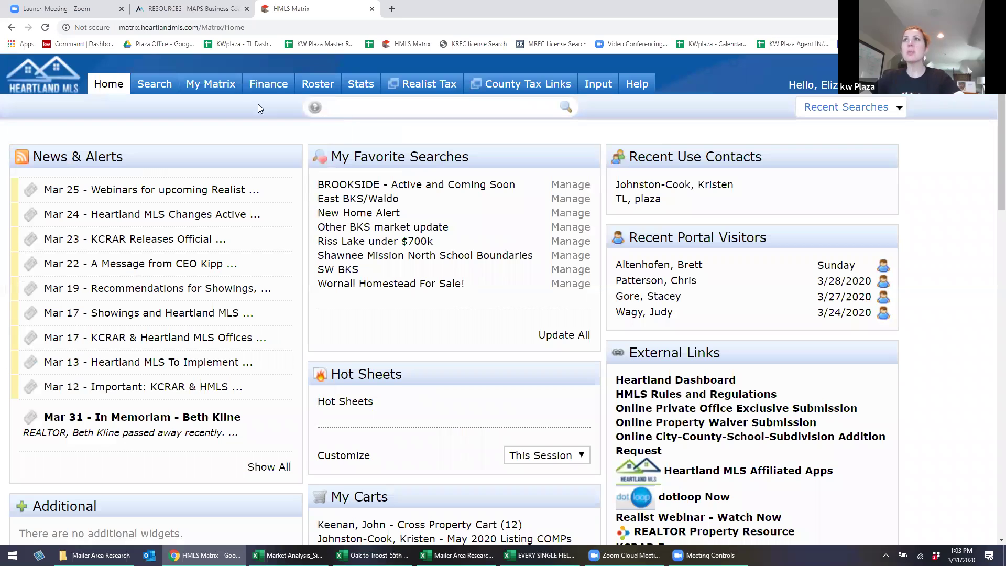
key(ctrl+minus)
Open the Custom Exports management page from the My Matrix settings
mouse_move(179, 84)
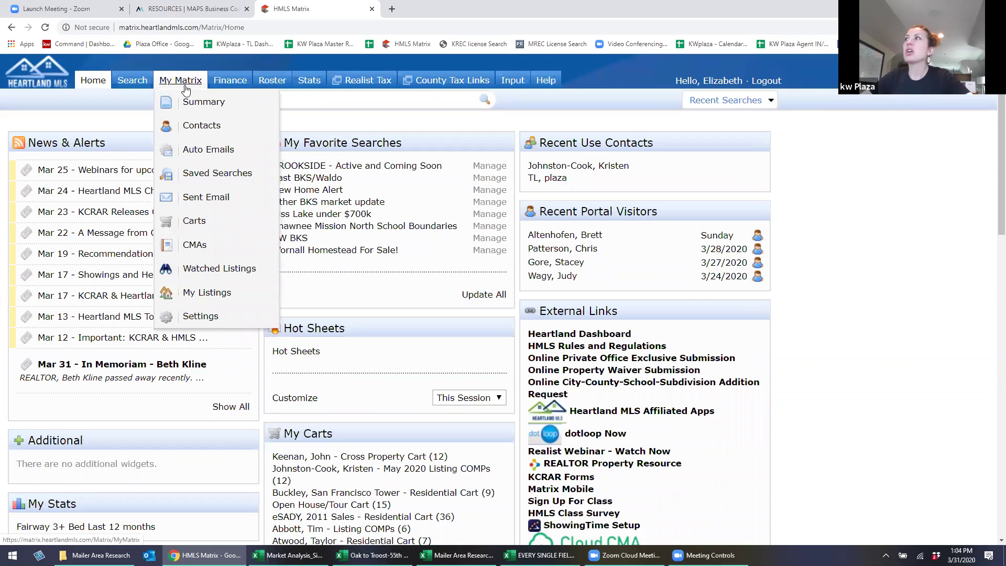
click(195, 317)
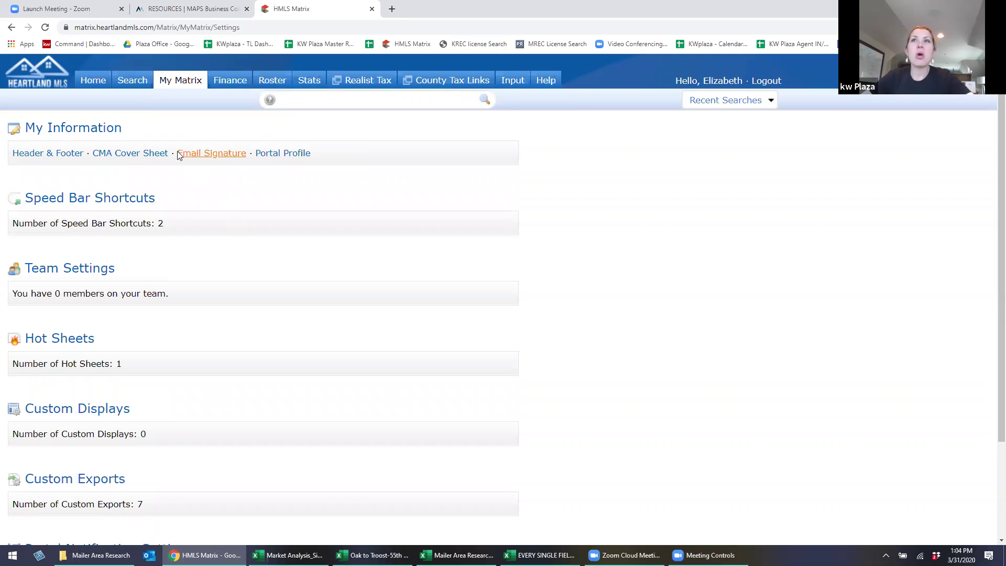
scroll(179, 216, down, 3)
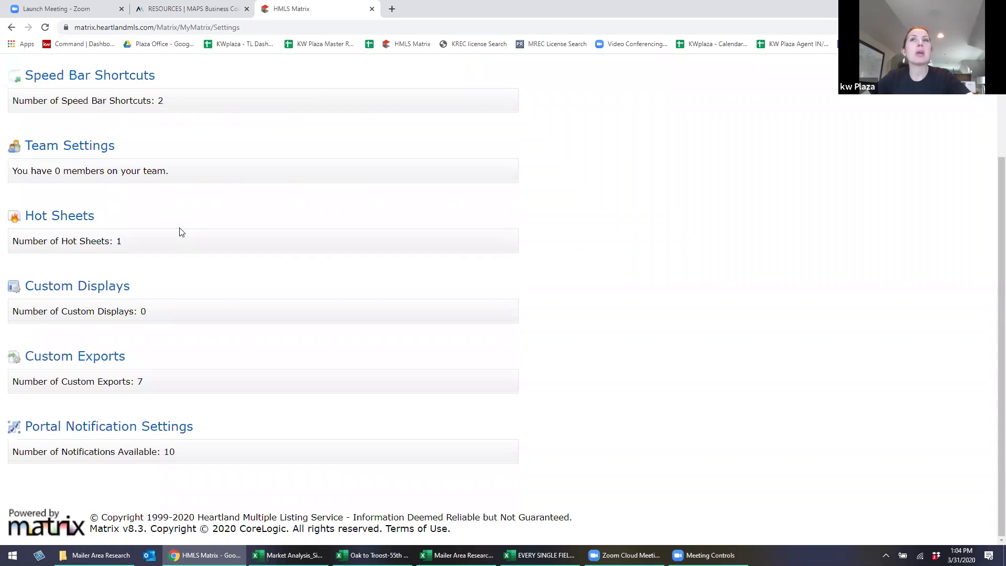
scroll(181, 232, up, 2)
scroll(182, 233, down, 1)
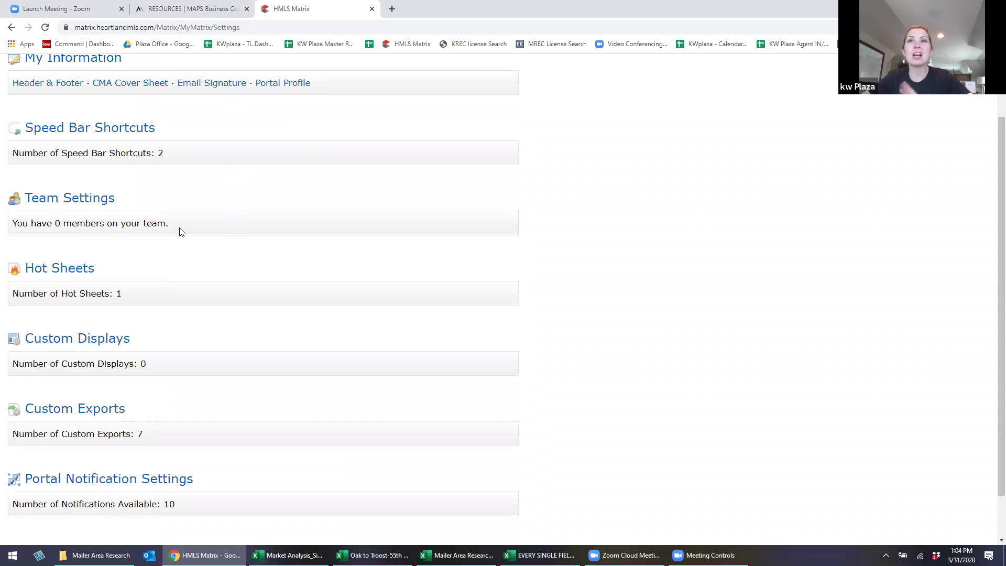
click(105, 410)
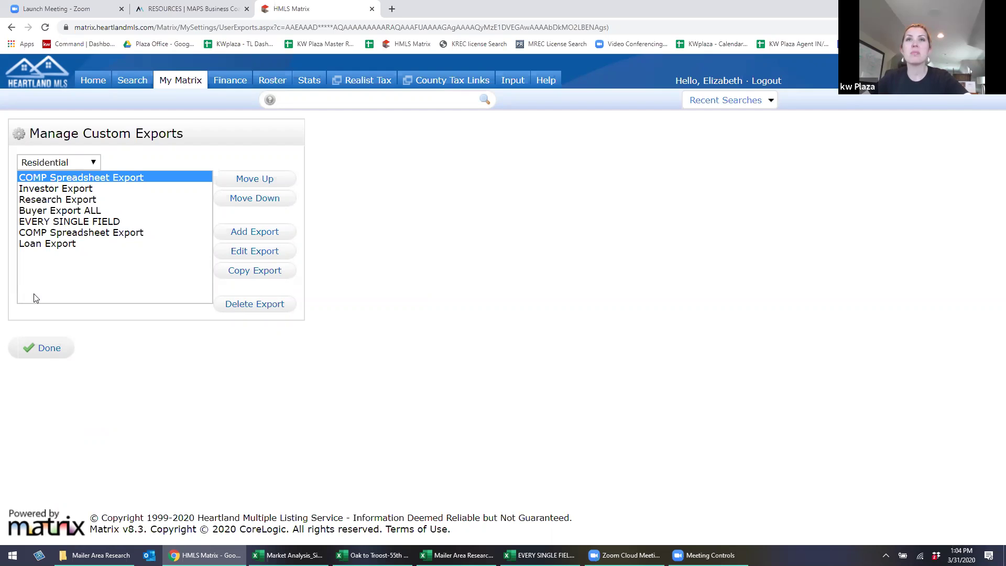
Look at the custom export list for Multifamily and return to the Residential list
click(84, 166)
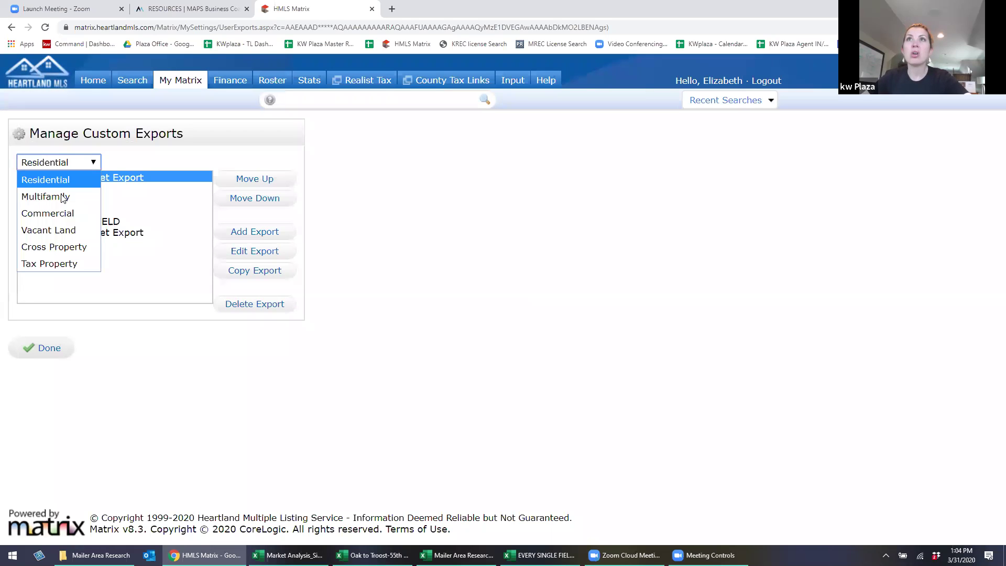
click(61, 195)
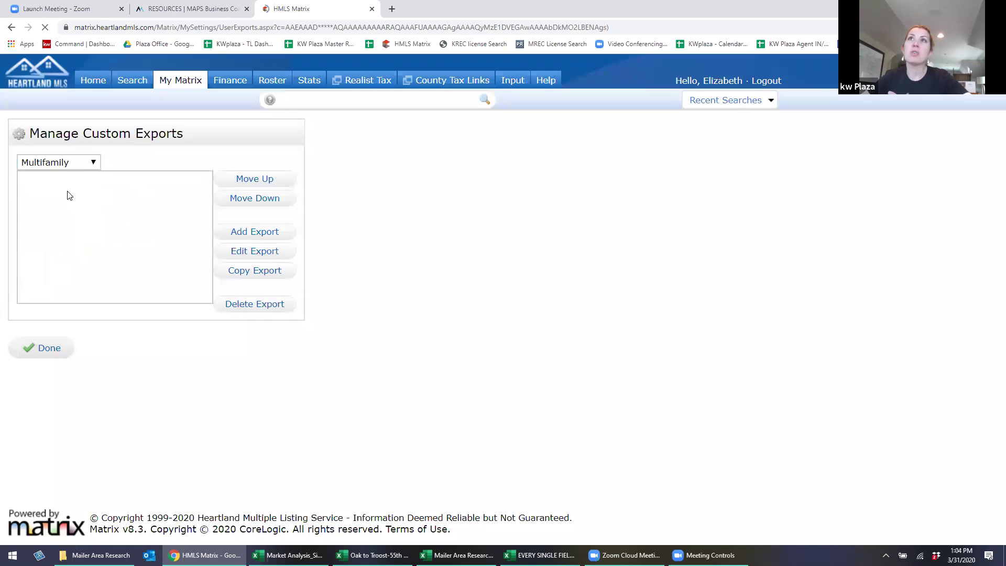
click(87, 166)
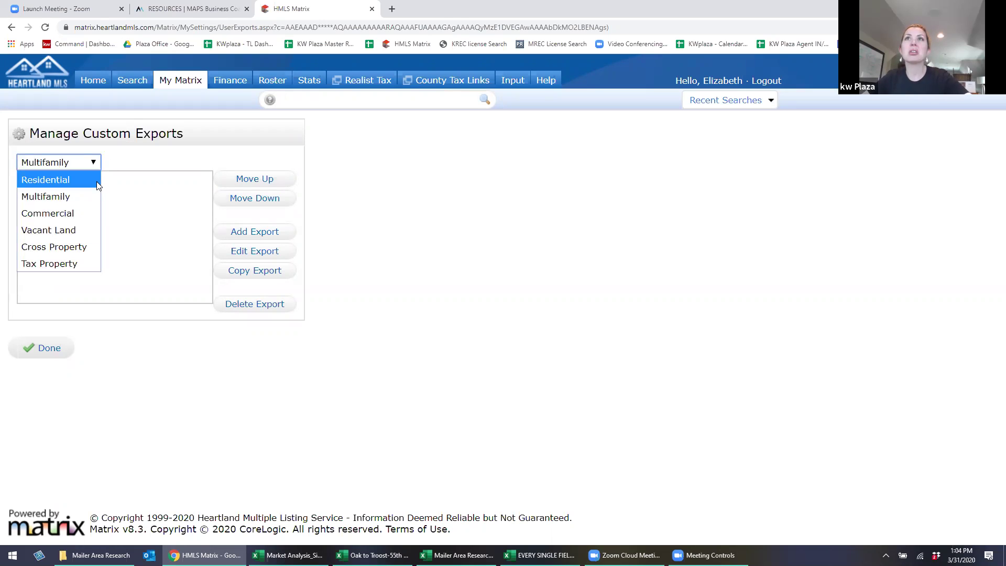
click(94, 163)
click(84, 164)
click(76, 179)
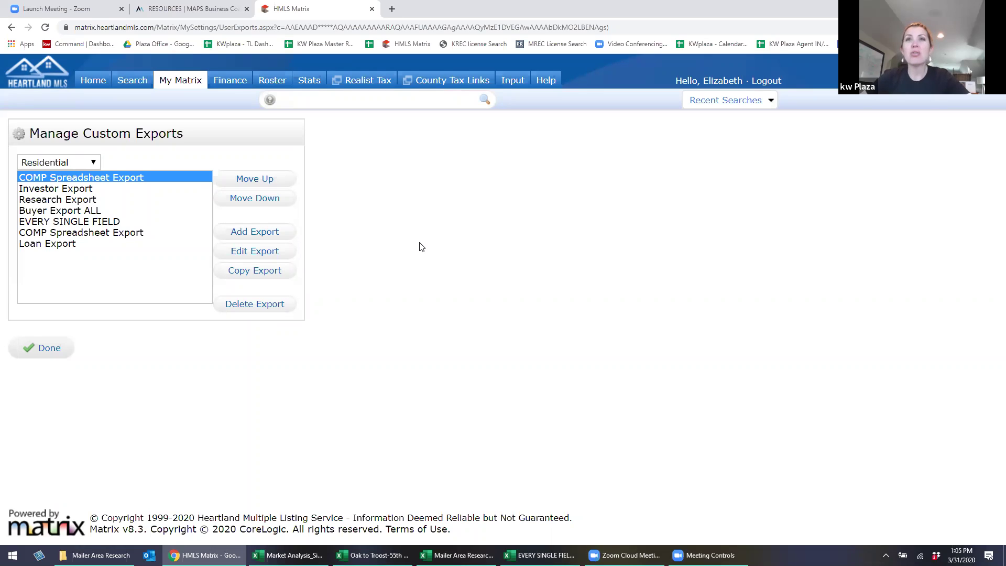
Start a new Residential custom export and name it "Buyer COMPs Export"
click(268, 236)
click(195, 163)
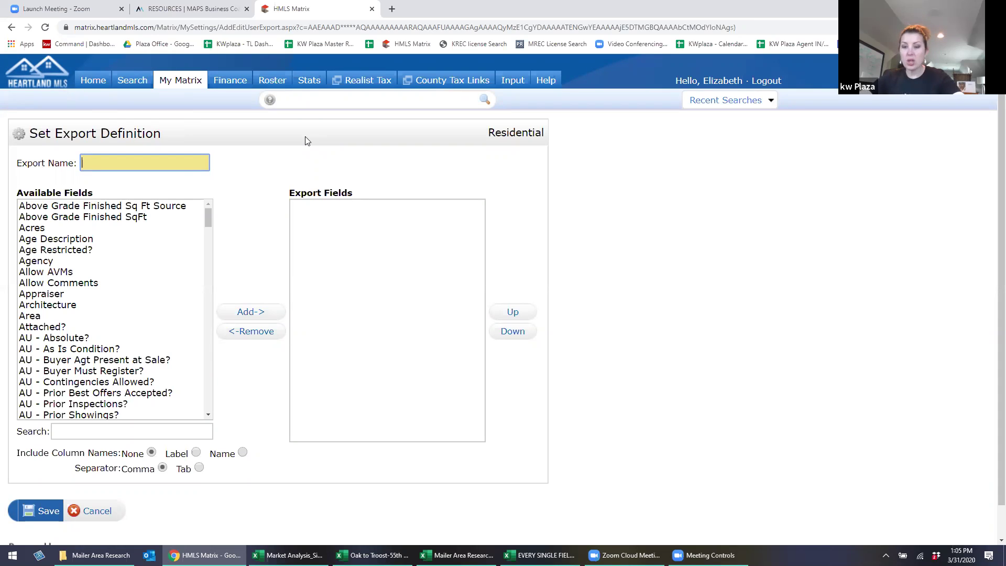
text(Buyer )
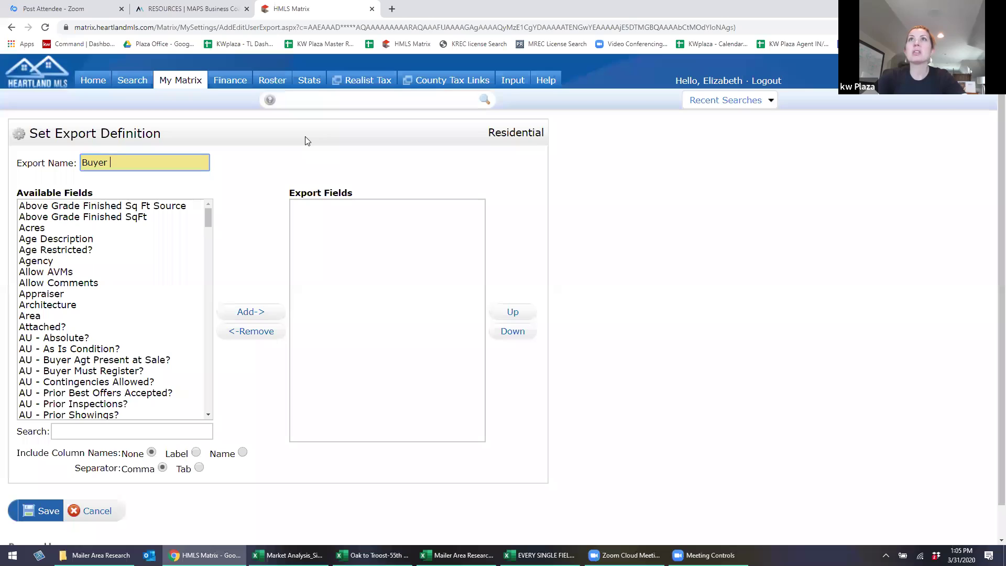
text(COMPs Export)
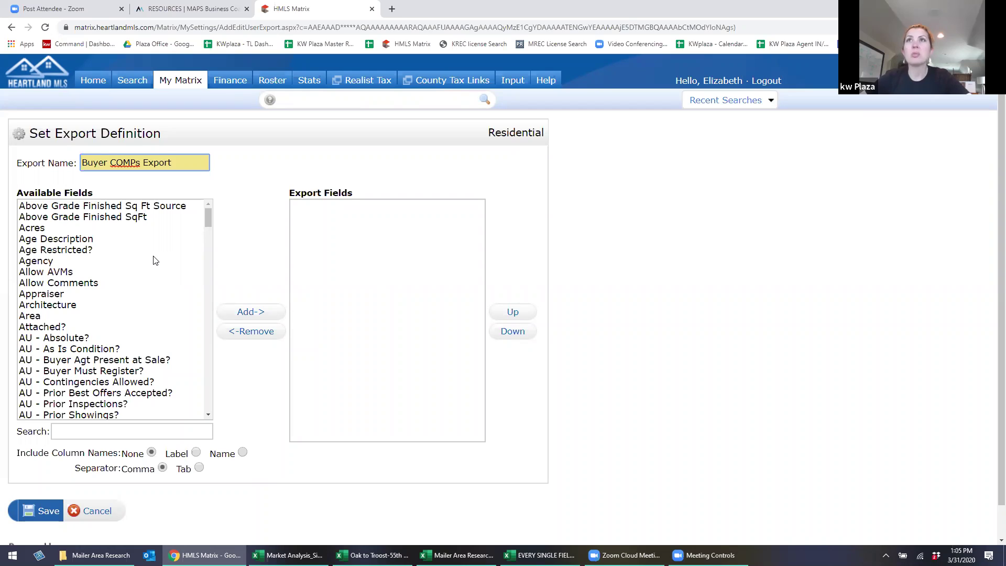
Find MLS Number among the available fields and add it to the export fields
click(88, 260)
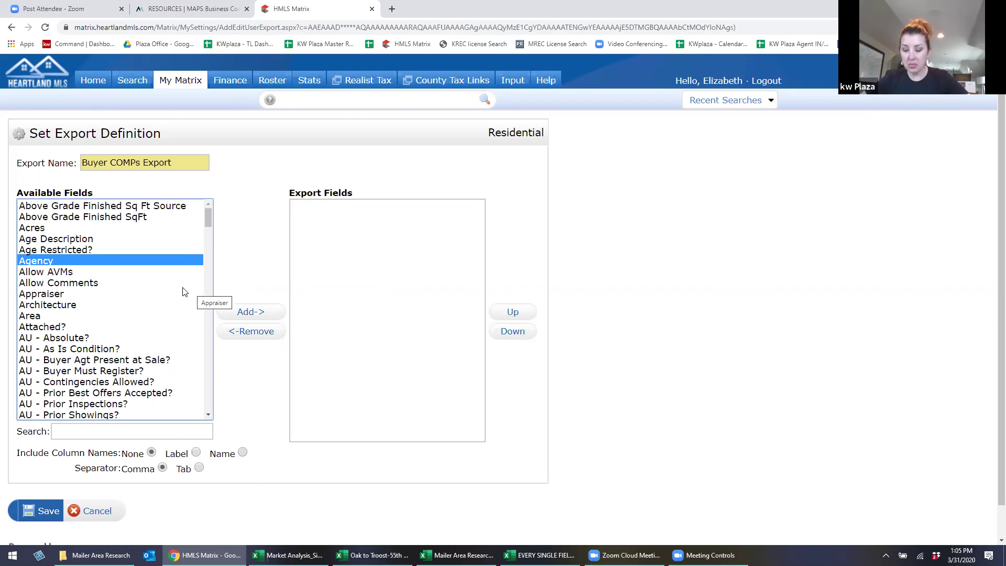
scroll(157, 294, down, 20)
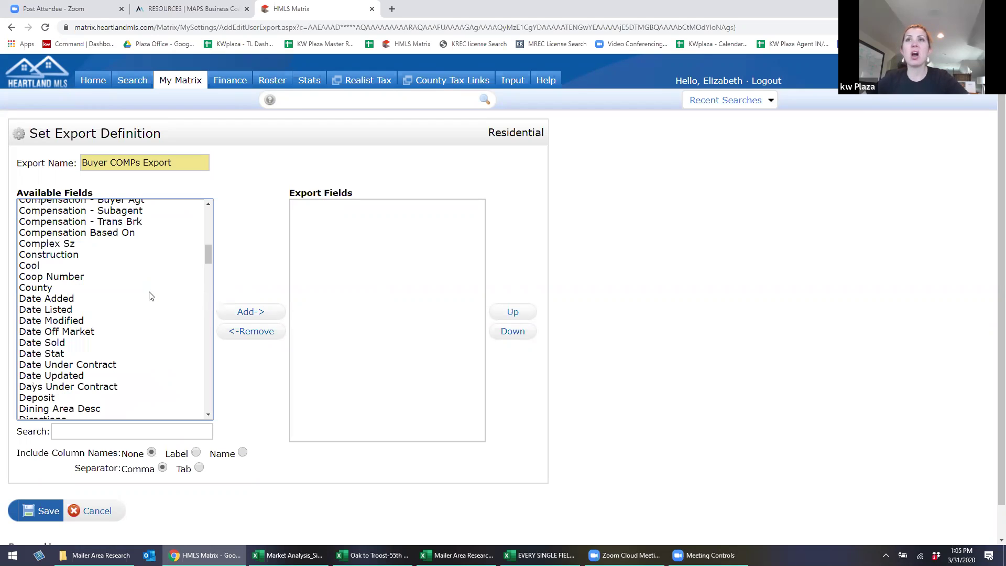
scroll(144, 299, down, 5)
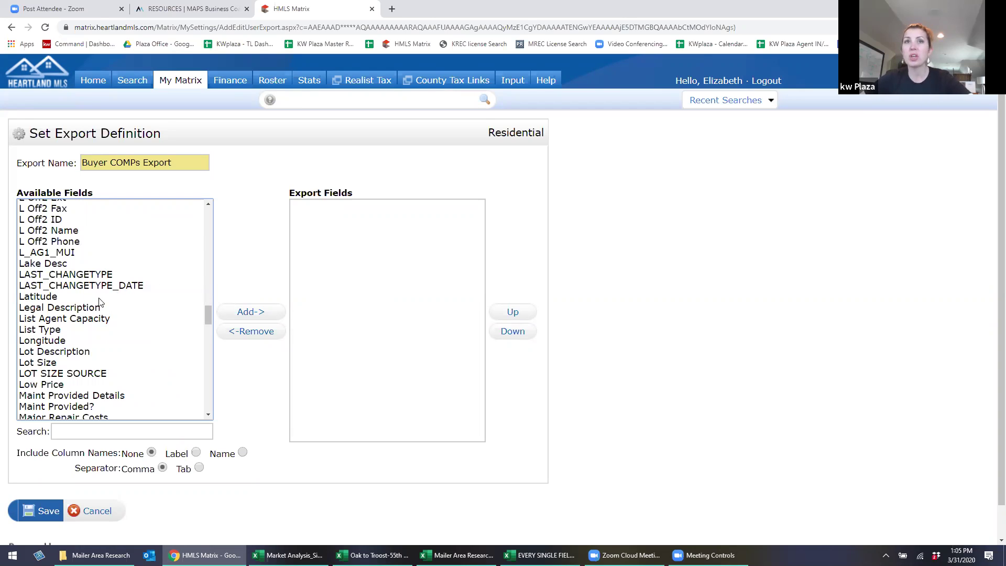
scroll(101, 307, up, 1)
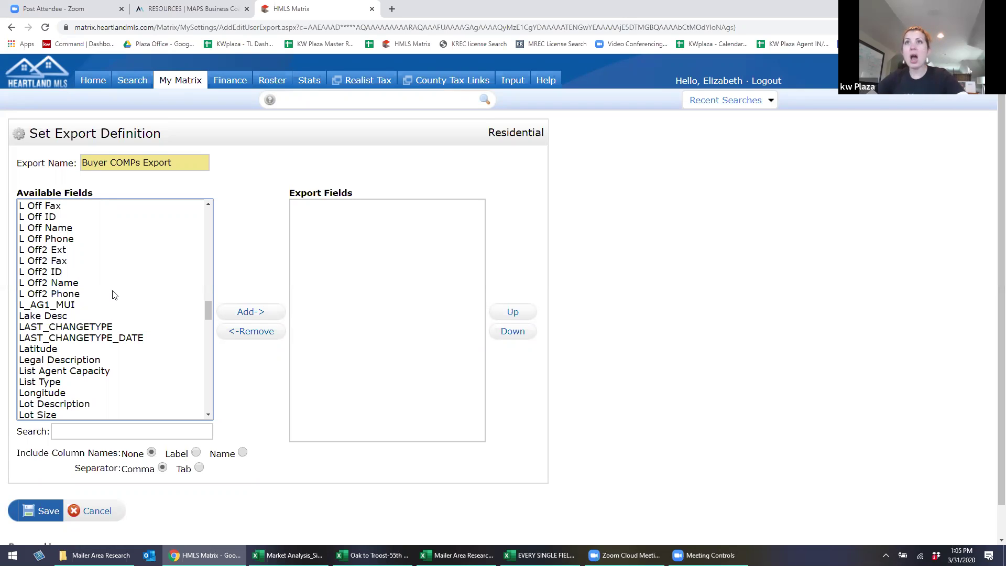
click(112, 293)
key(Up)
key(Up)
key(Up)
key(Up)
key(Up)
key(Up)
key(Up)
key(Up)
key(Up)
key(Up)
key(Up)
key(Up)
key(Up)
key(Up)
key(Up)
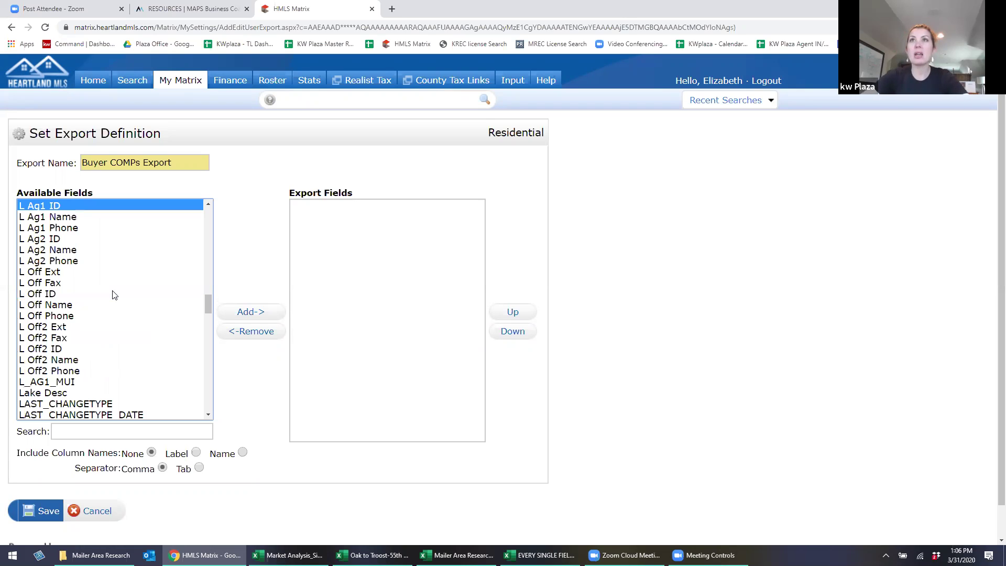
key(Down)
key(Down)
key(Down)
key(Down)
key(Down)
key(Down)
key(Down)
key(Down)
key(Down)
key(Down)
key(Down)
key(Down)
key(Down)
key(Down)
key(Down)
key(Down)
key(Down)
key(Down)
key(Down)
key(Down)
key(Down)
key(Down)
key(Down)
key(Down)
key(Down)
key(Down)
key(Down)
key(Down)
key(Down)
key(Down)
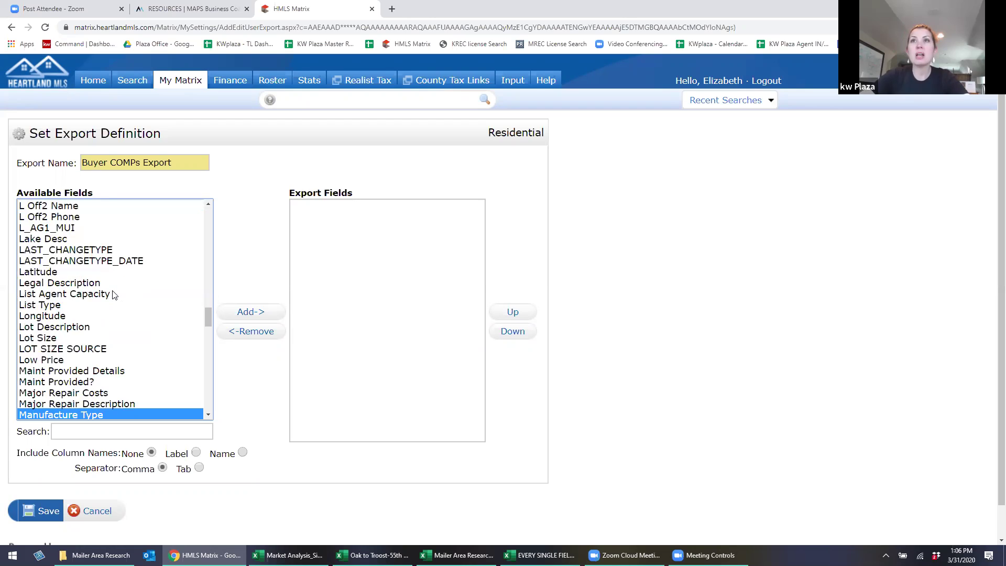
key(Down)
key(Up)
key(Up)
key(Up)
key(Up)
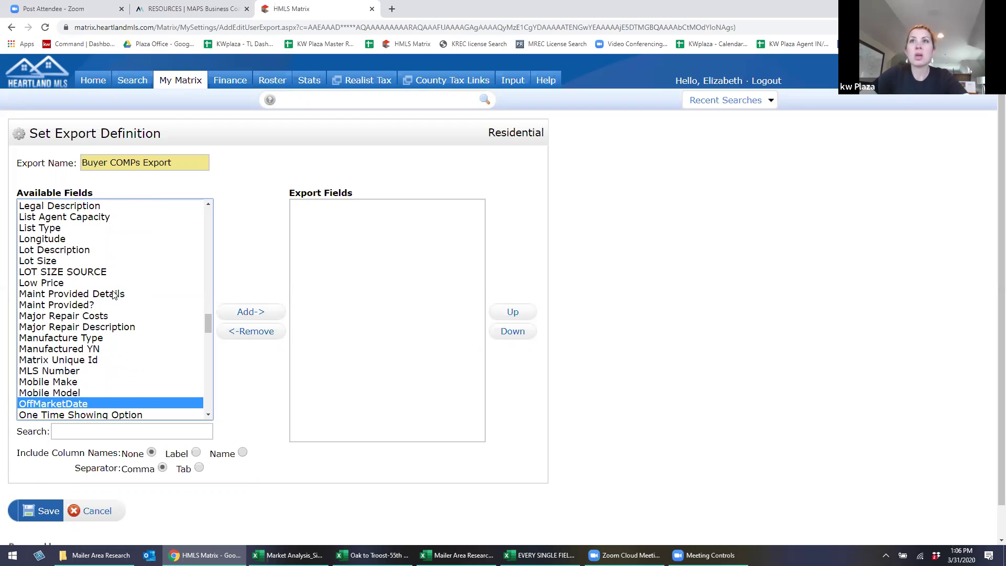
click(251, 314)
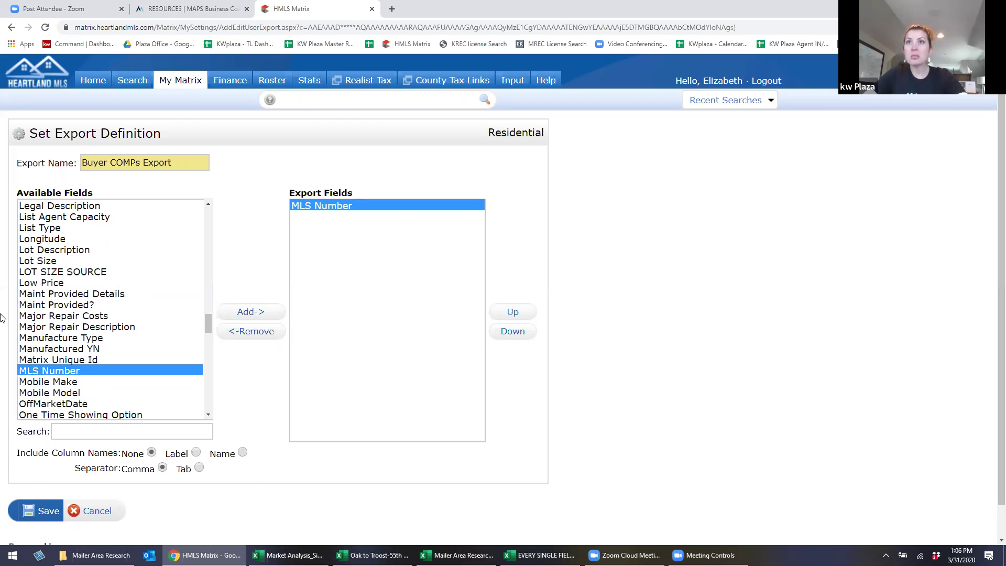
Find the Status field among the available fields and add it to the export
key(s)
scroll(119, 347, down, 2)
scroll(119, 348, down, 3)
scroll(105, 314, up, 4)
key(Down)
key(Down)
key(Down)
scroll(90, 275, down, 2)
key(Down)
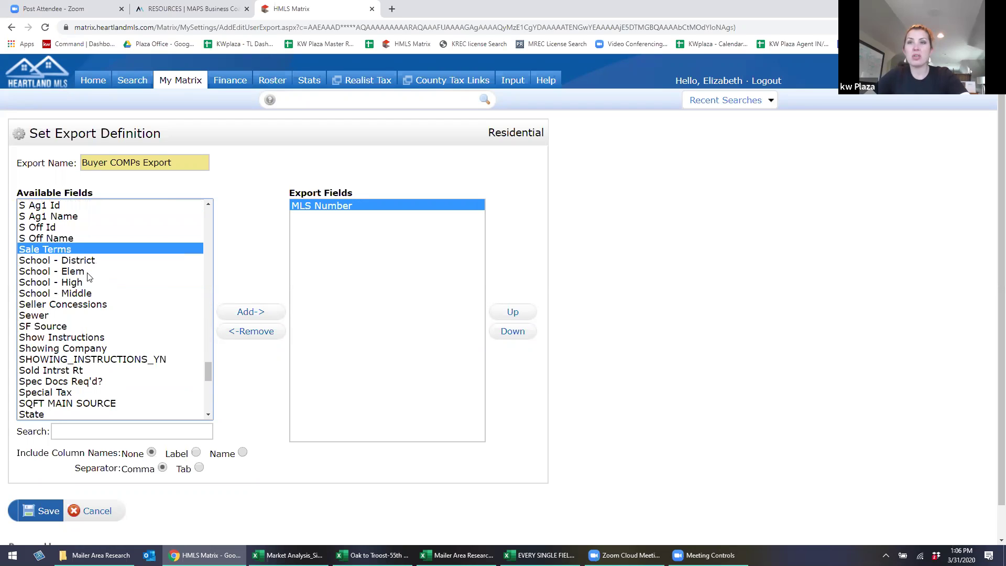
key(t)
key(s)
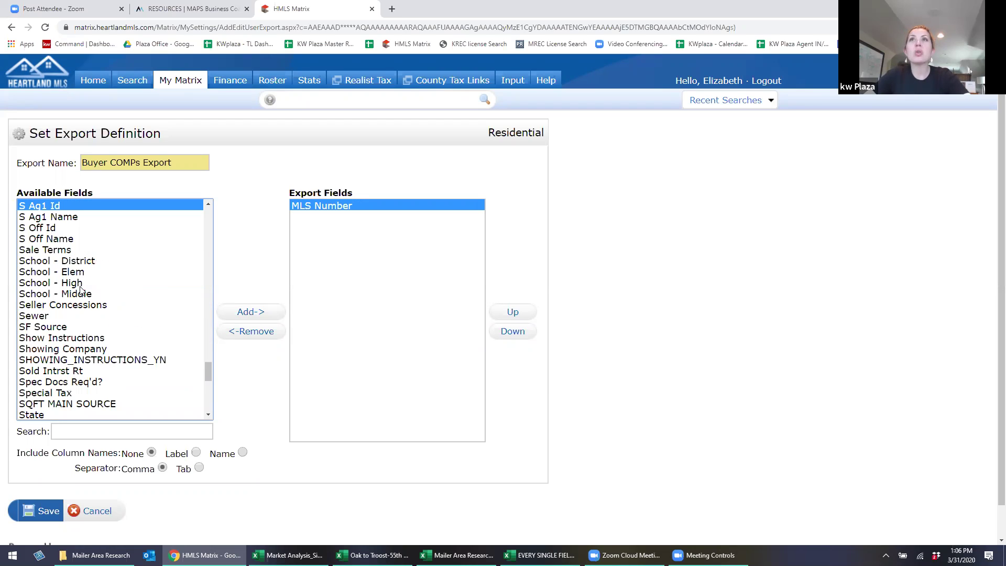
scroll(79, 290, down, 2)
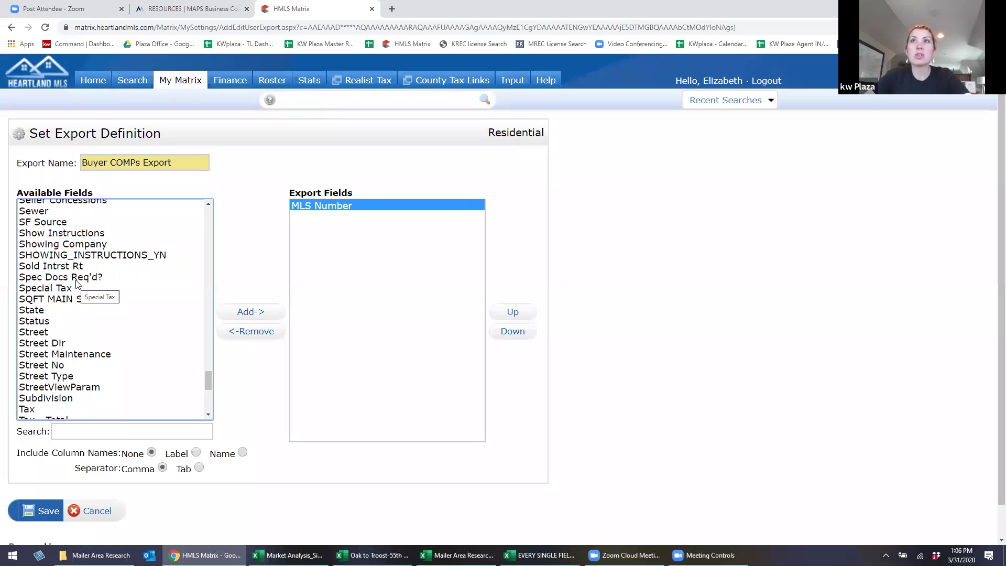
key(a)
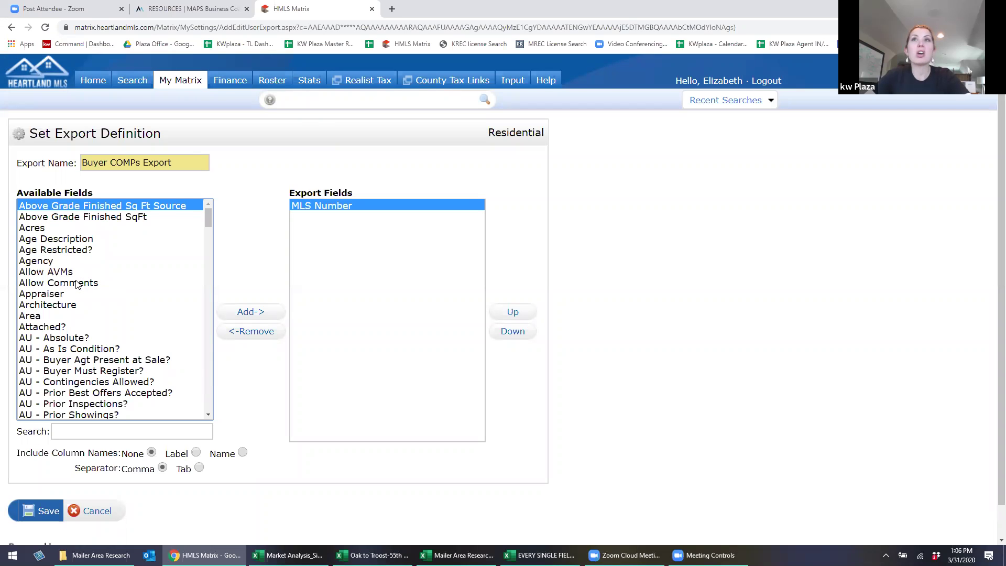
scroll(76, 286, down, 4)
scroll(76, 288, up, 2)
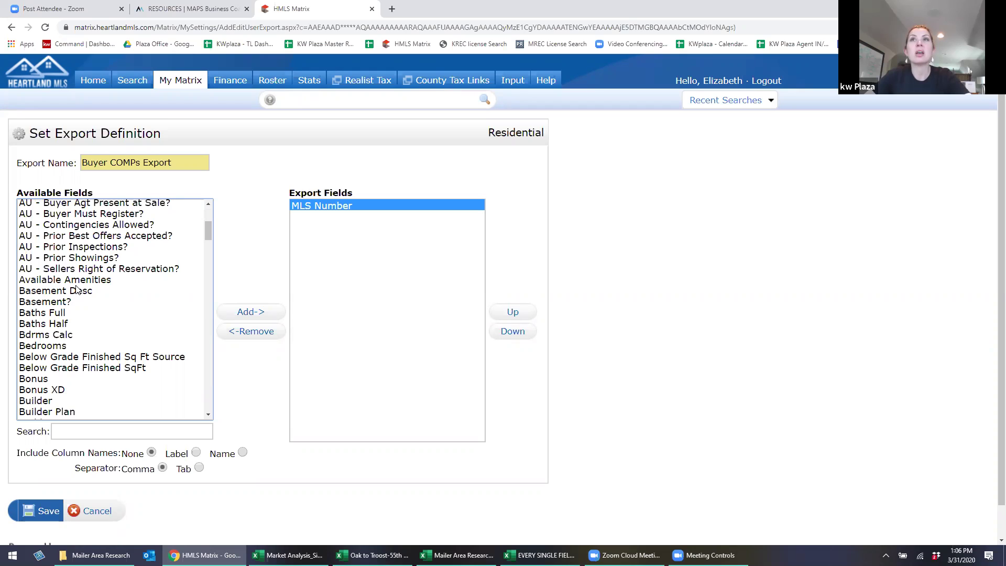
key(s)
scroll(77, 290, down, 5)
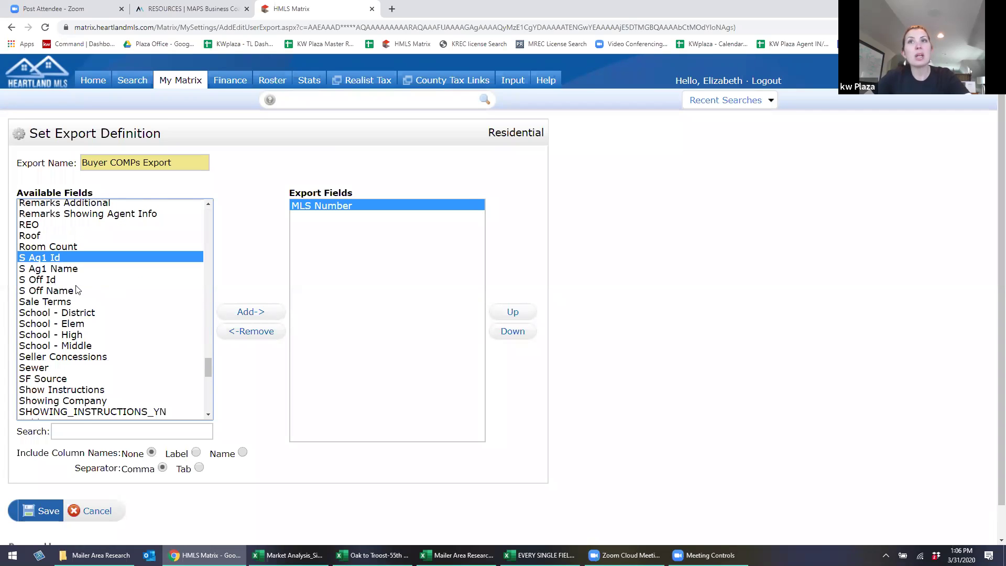
scroll(79, 296, down, 6)
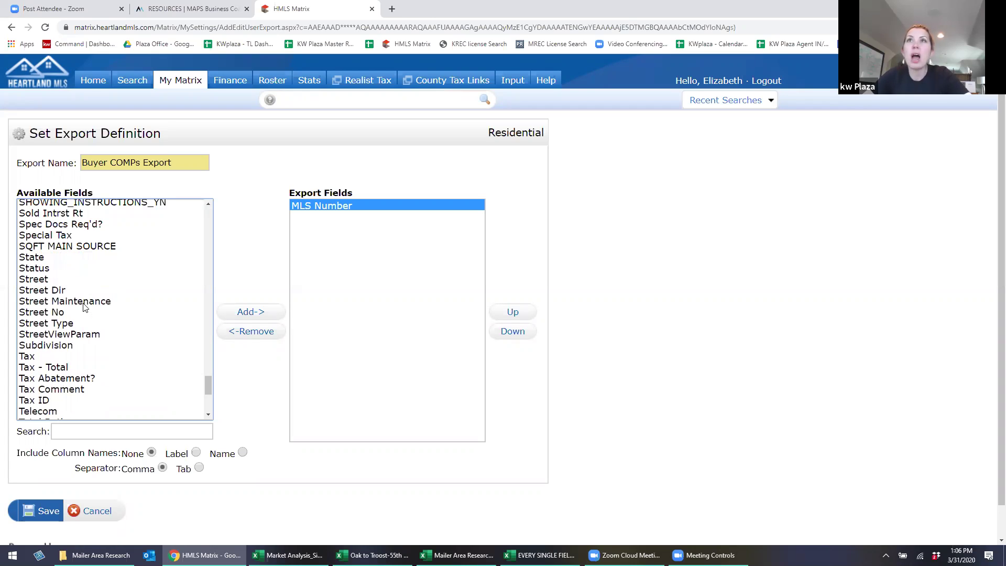
click(52, 270)
click(254, 313)
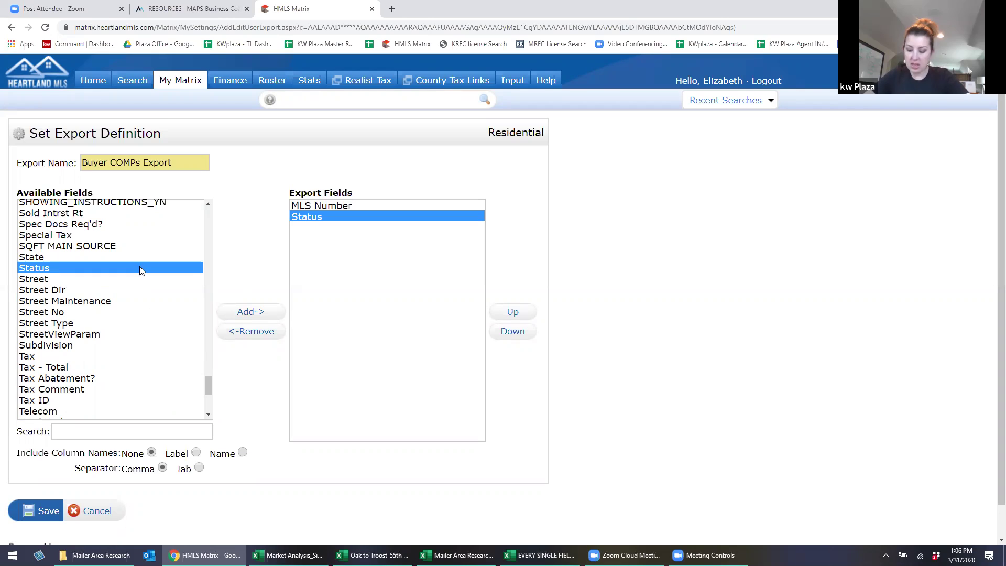
Add the Street No field to the export fields
click(115, 282)
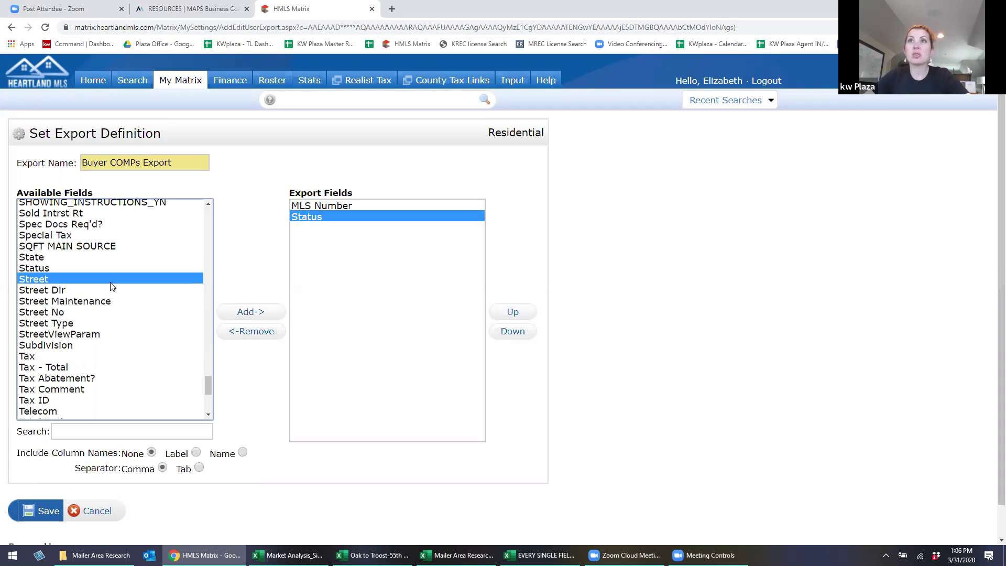
click(74, 314)
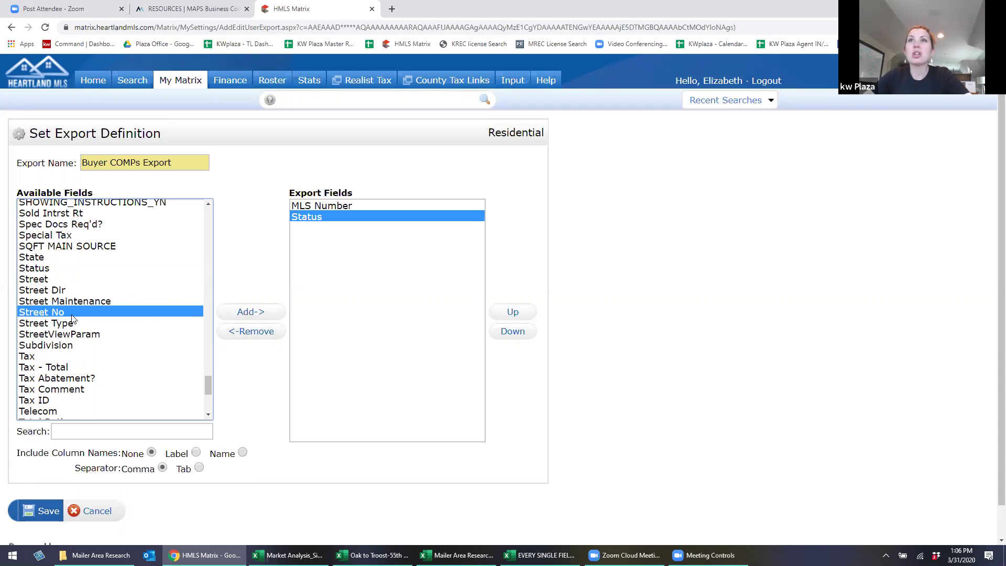
click(257, 309)
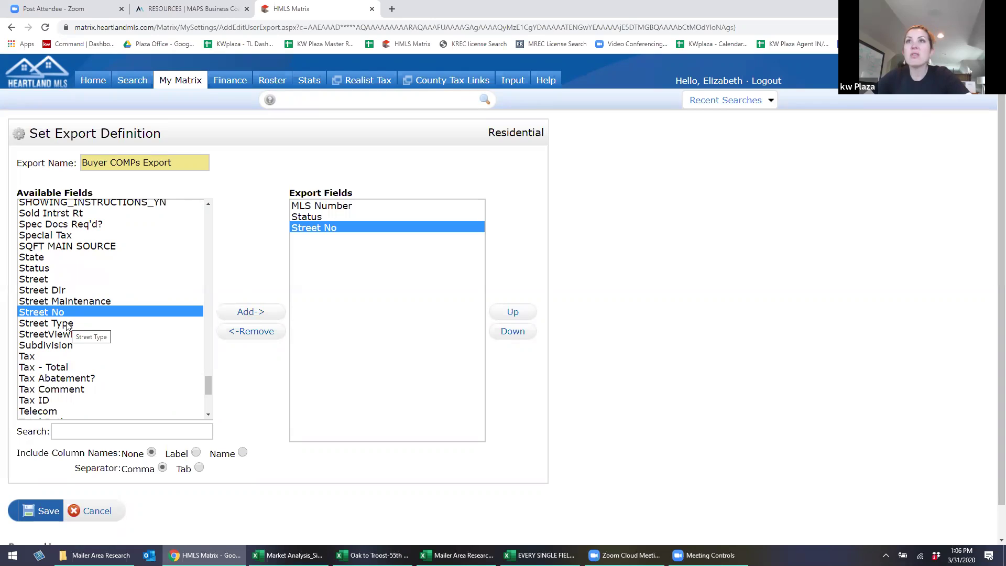
Add the block of street fields from Street through Street Type to the export fields
click(72, 291)
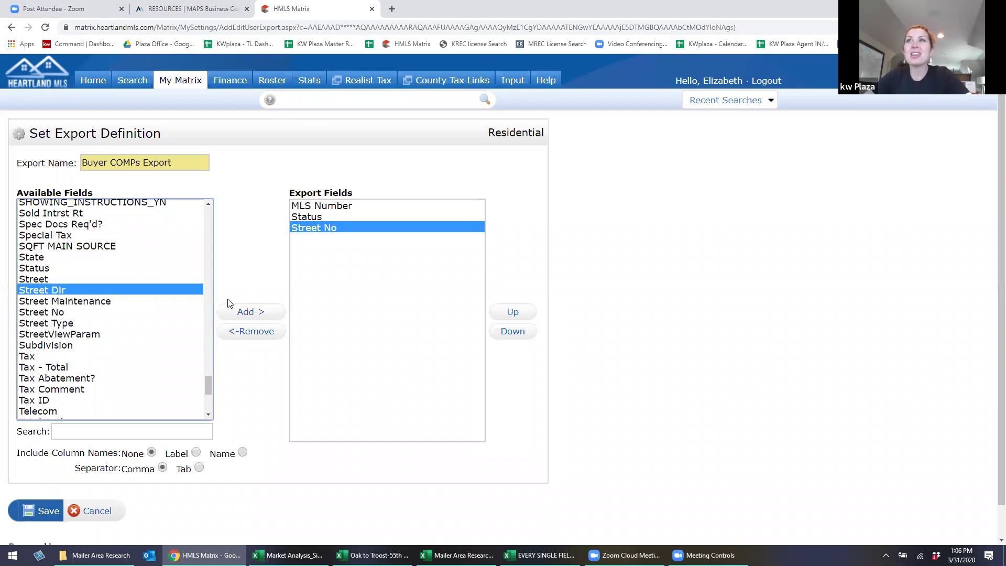
click(62, 281)
shift+click(65, 323)
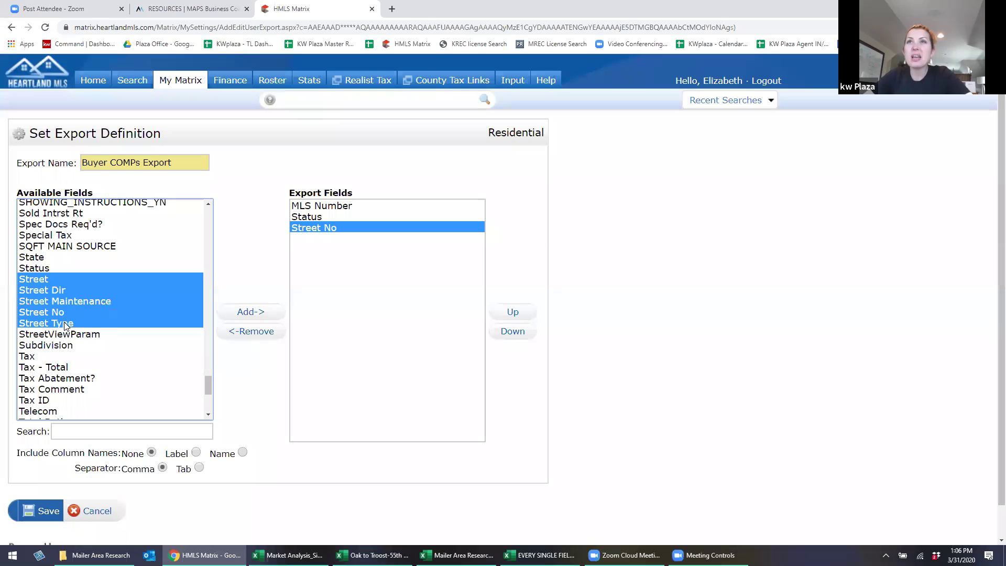
click(241, 313)
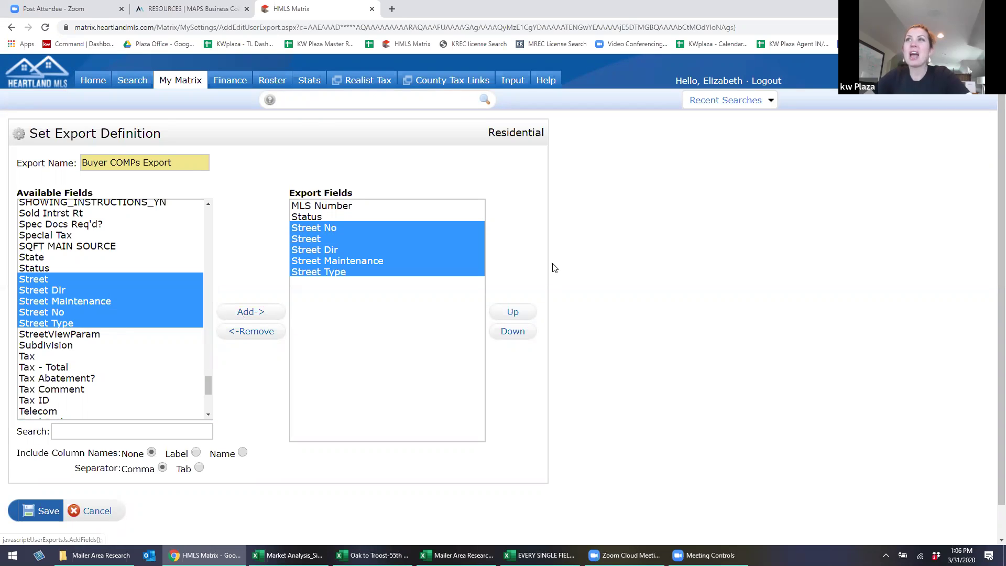
Remove Street Maintenance from the export fields
click(343, 240)
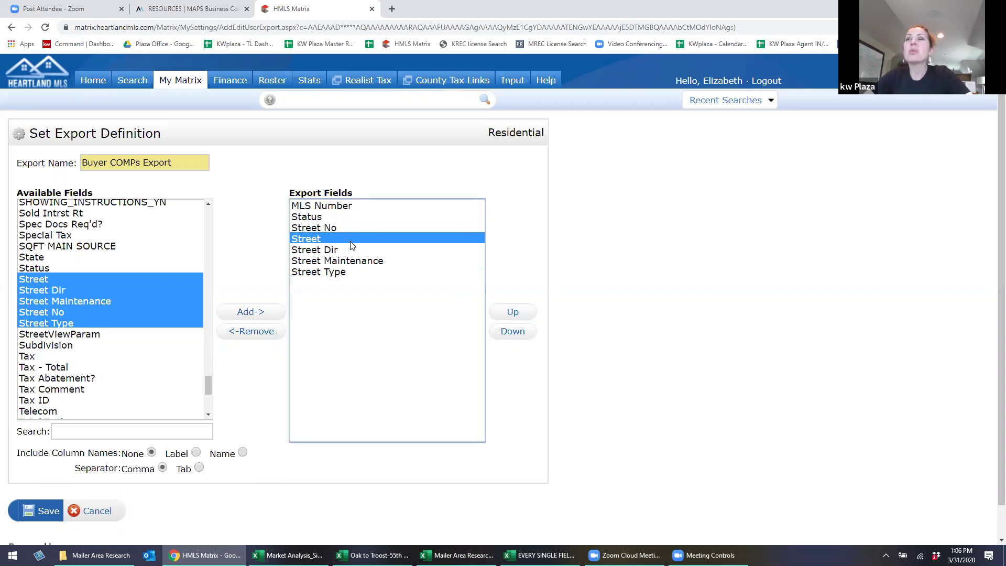
click(375, 262)
click(274, 328)
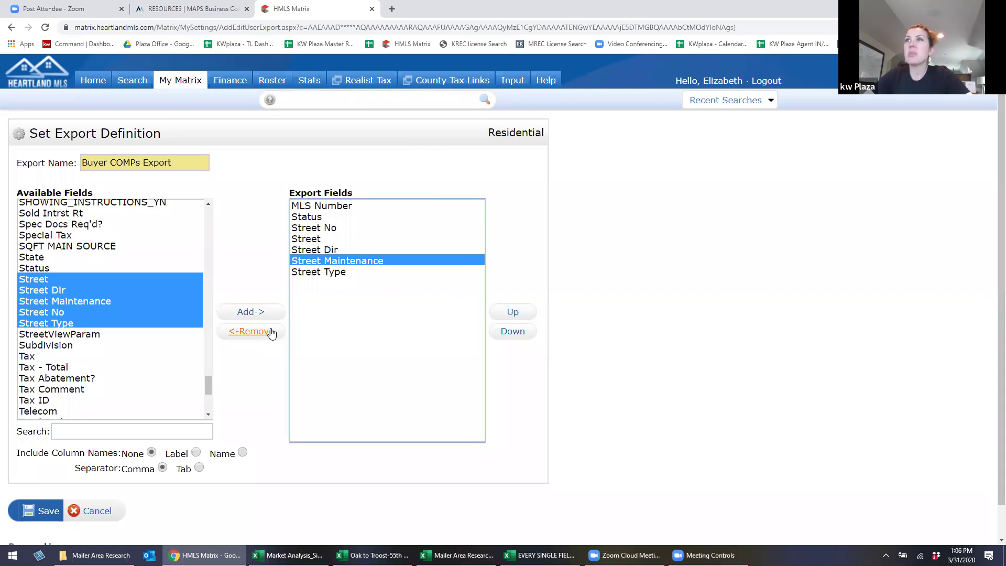
Move Street Dir above Street so it directly follows Street No in the export order
click(338, 250)
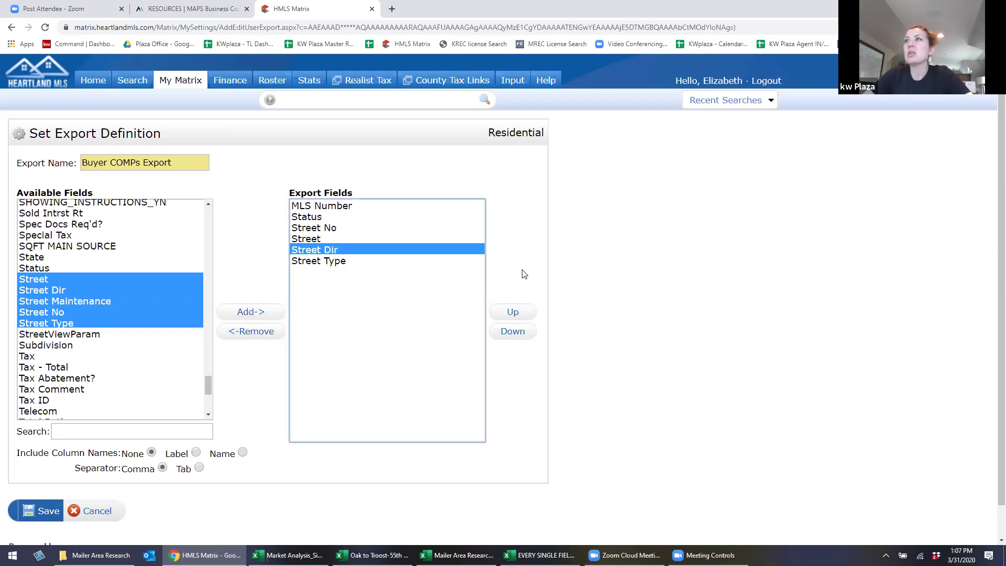
click(527, 311)
click(515, 332)
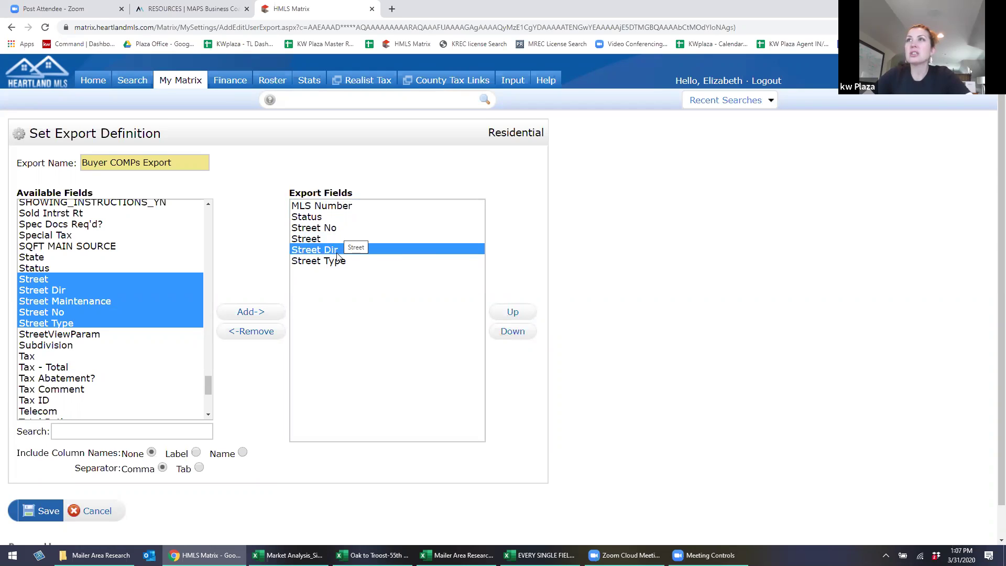
click(333, 231)
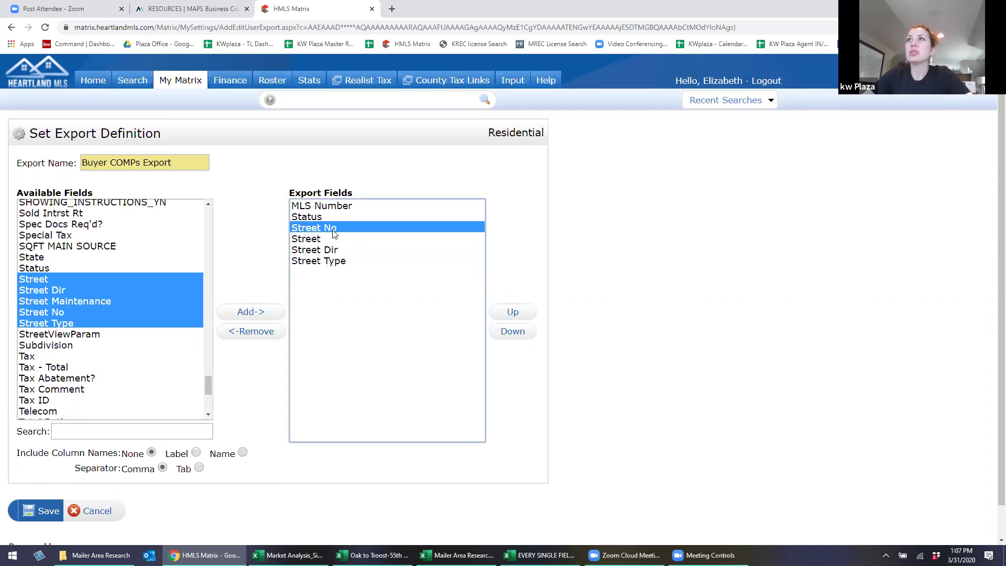
click(341, 250)
click(513, 312)
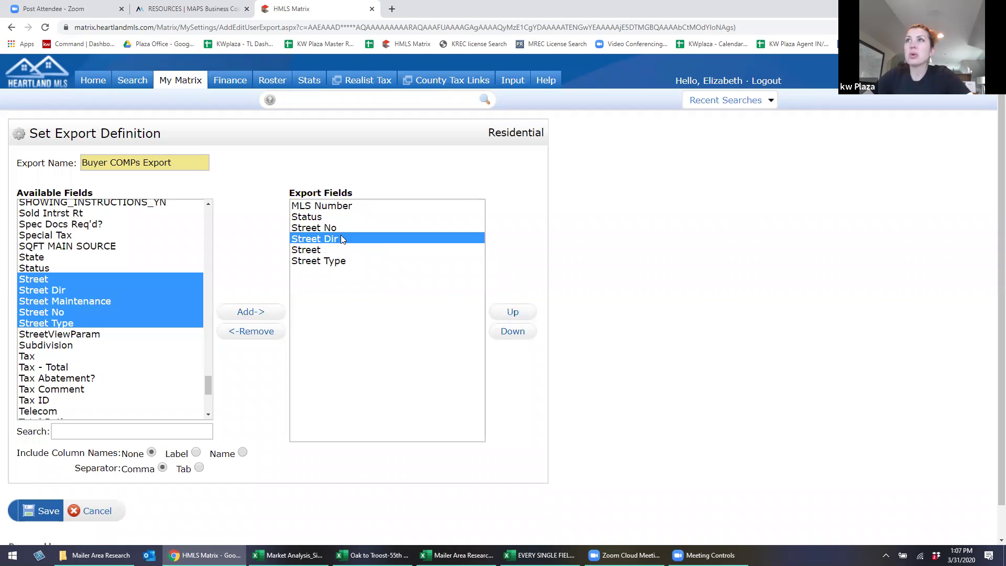
click(345, 262)
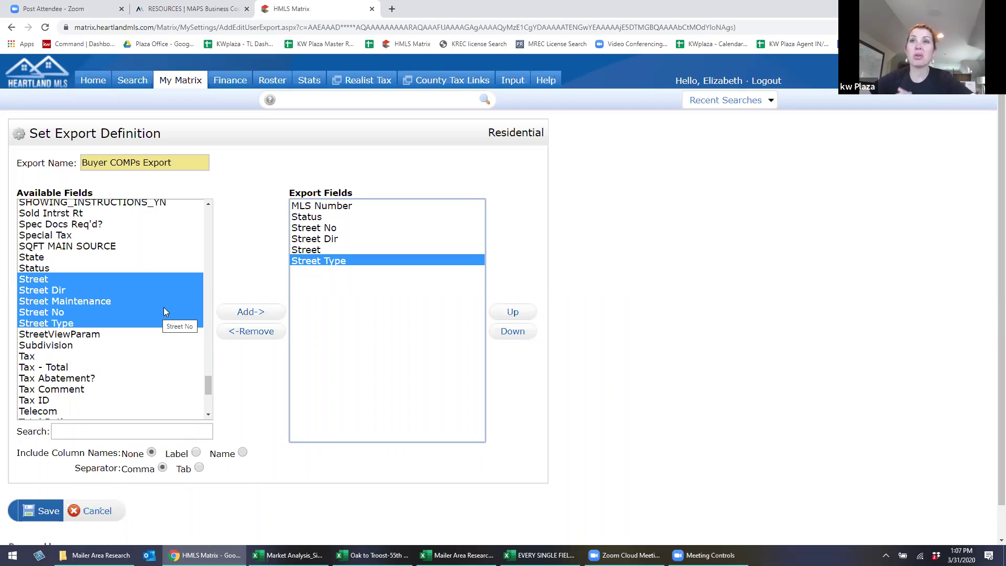
Find the Bedrooms field among the available fields and add it to the export
click(91, 389)
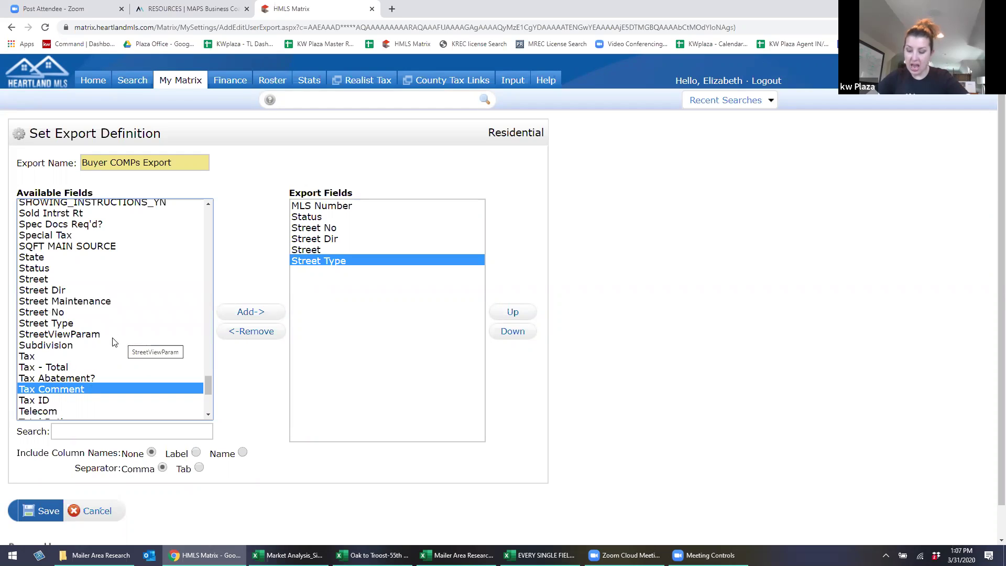
click(102, 310)
key(b)
key(e)
key(b)
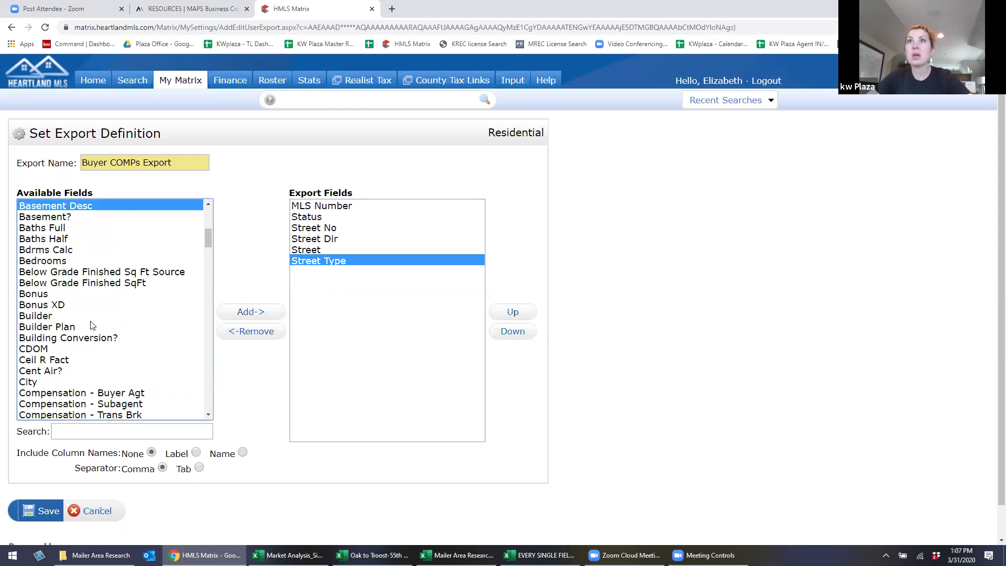
click(71, 251)
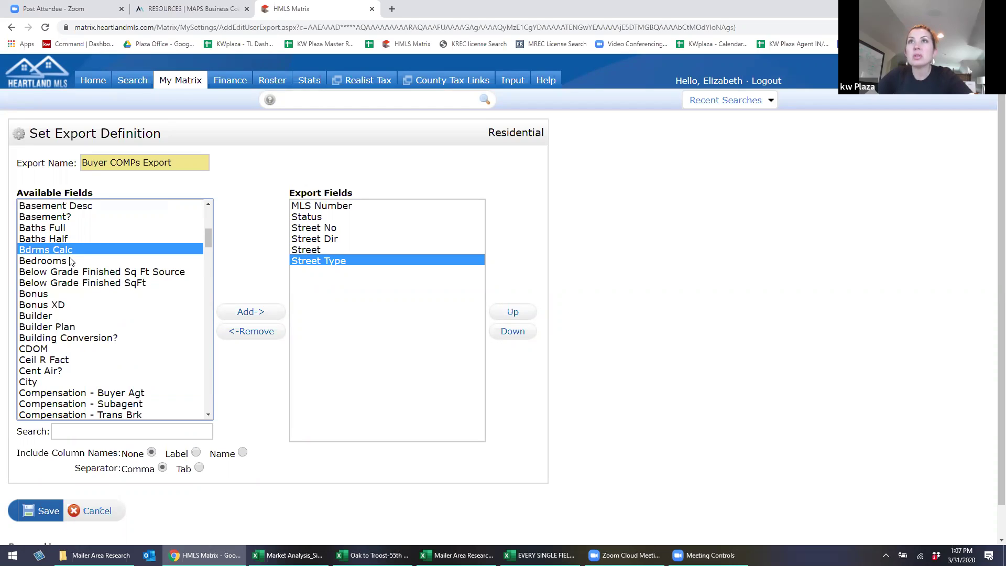
click(71, 261)
click(242, 312)
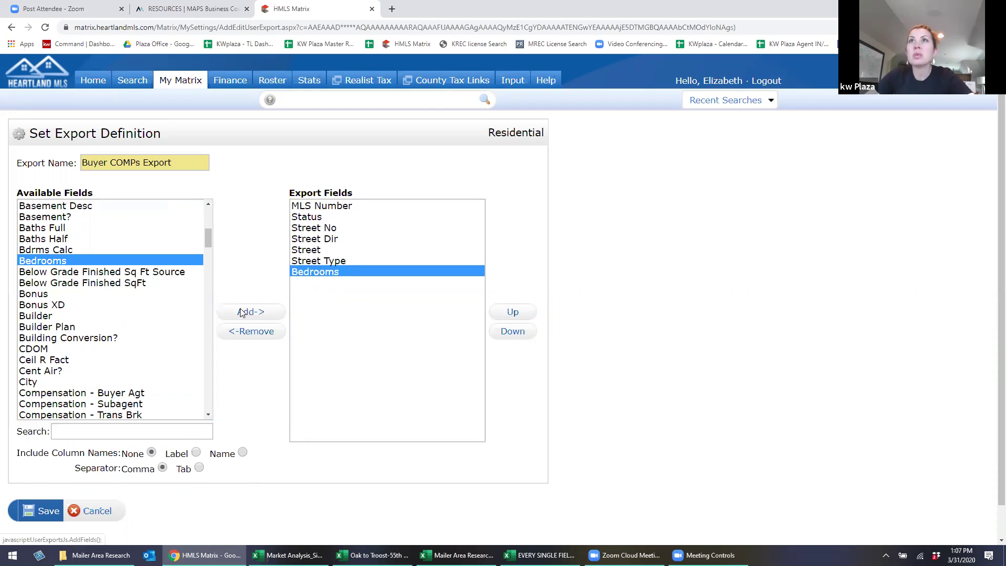
Add the Baths Full and Baths Half fields to the export, in that order
click(75, 238)
click(76, 229)
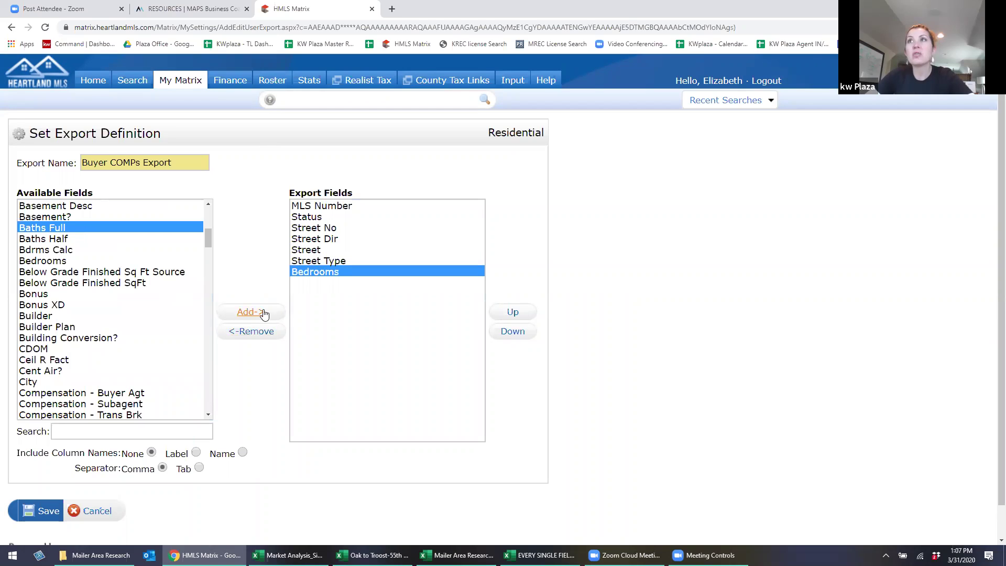
click(263, 312)
click(100, 240)
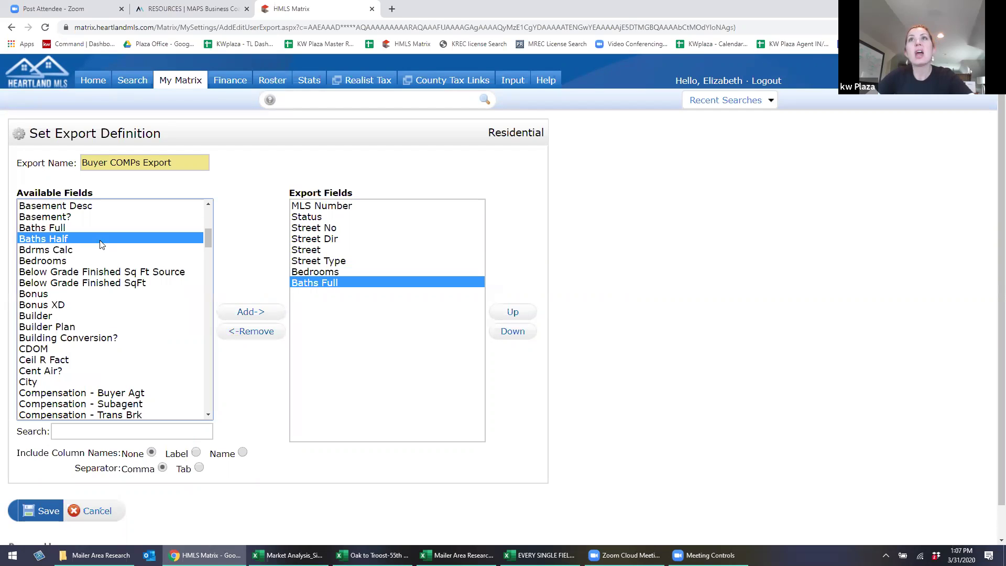
click(253, 314)
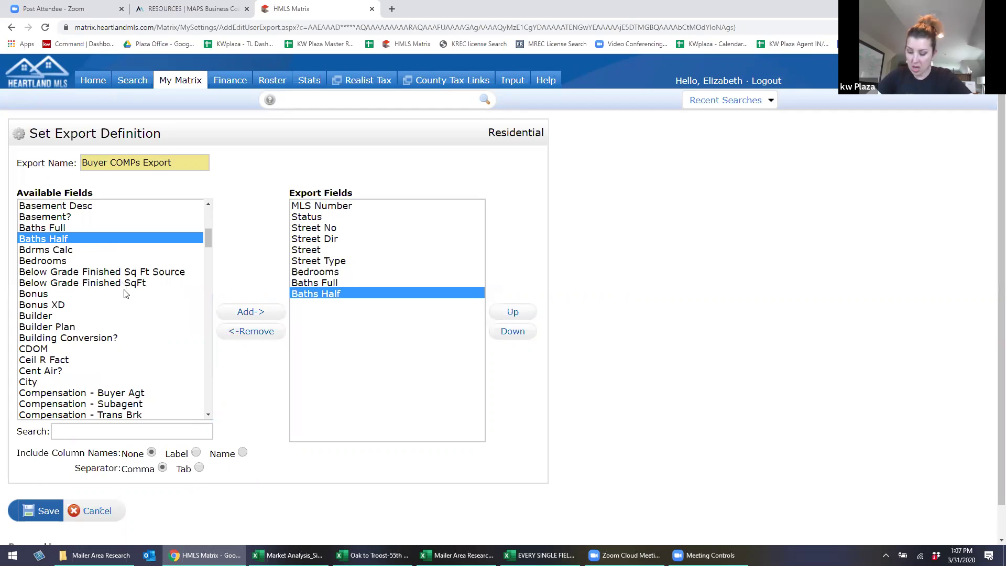
Find the garage fields and add Garage Prk # followed by Garage Desc to the export
click(95, 272)
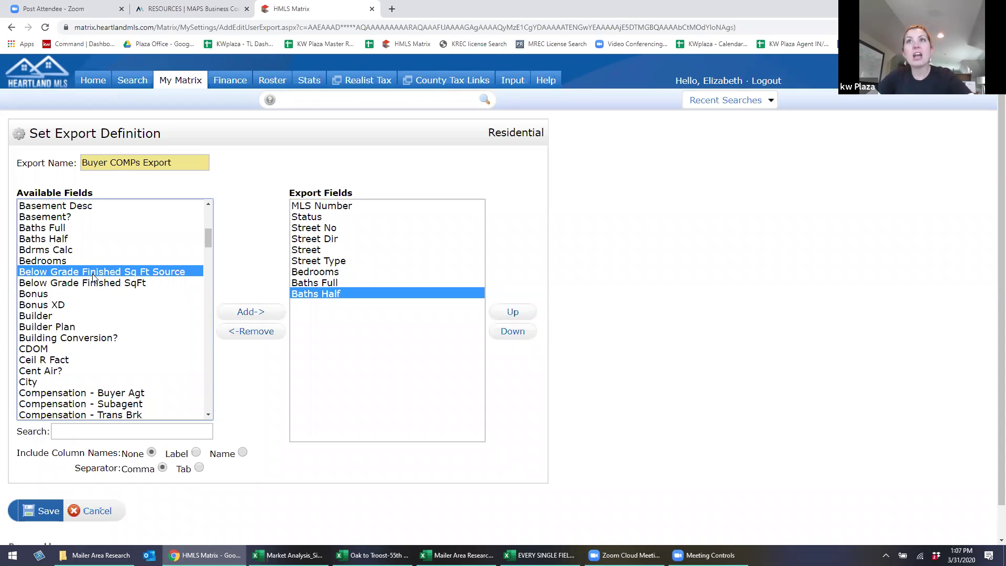
key(g)
scroll(89, 367, down, 1)
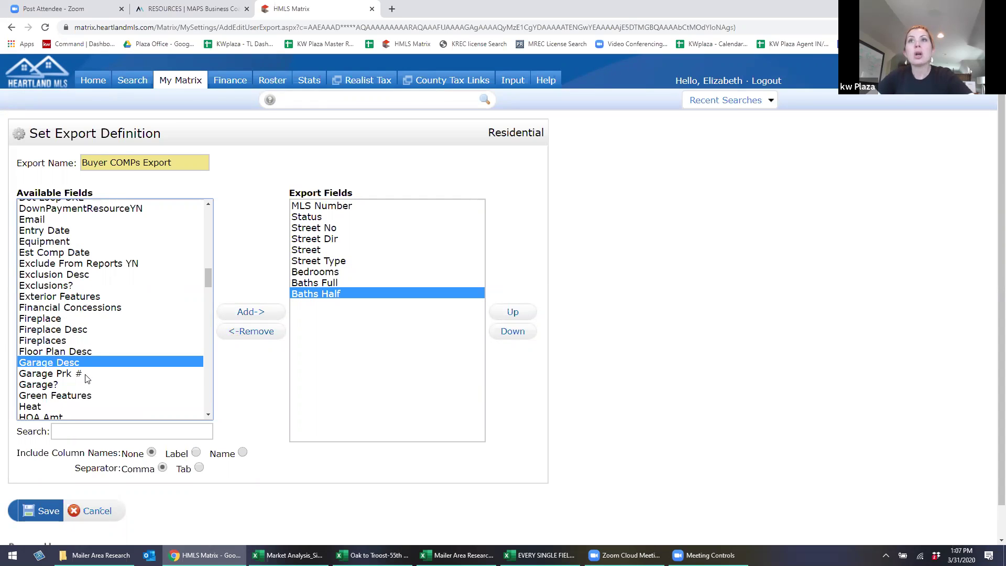
click(86, 377)
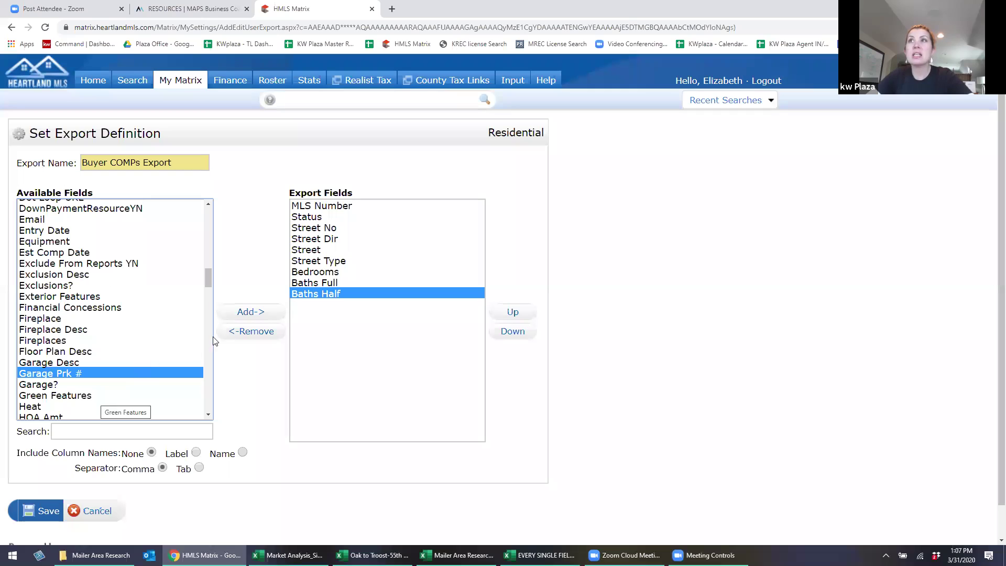
click(245, 314)
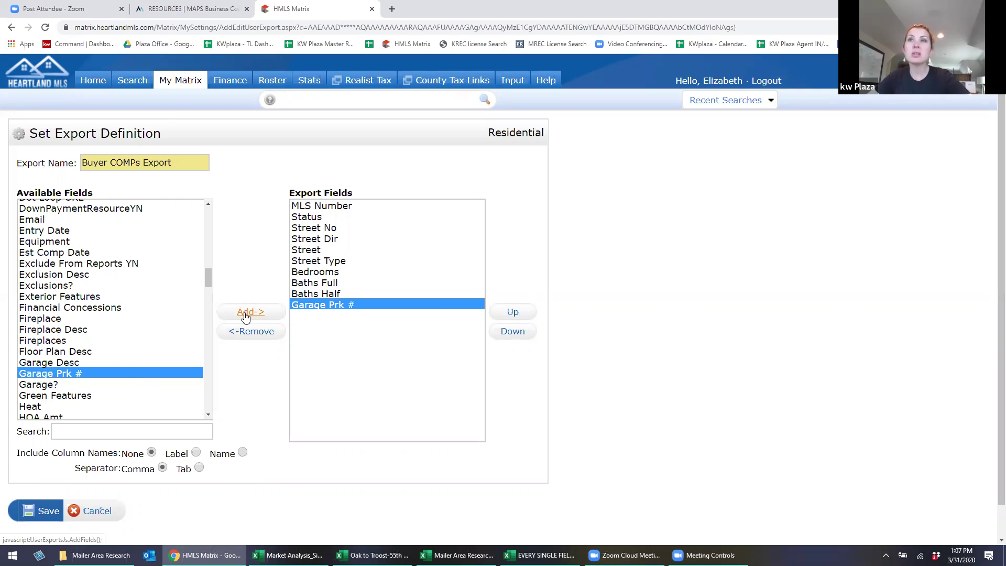
click(111, 361)
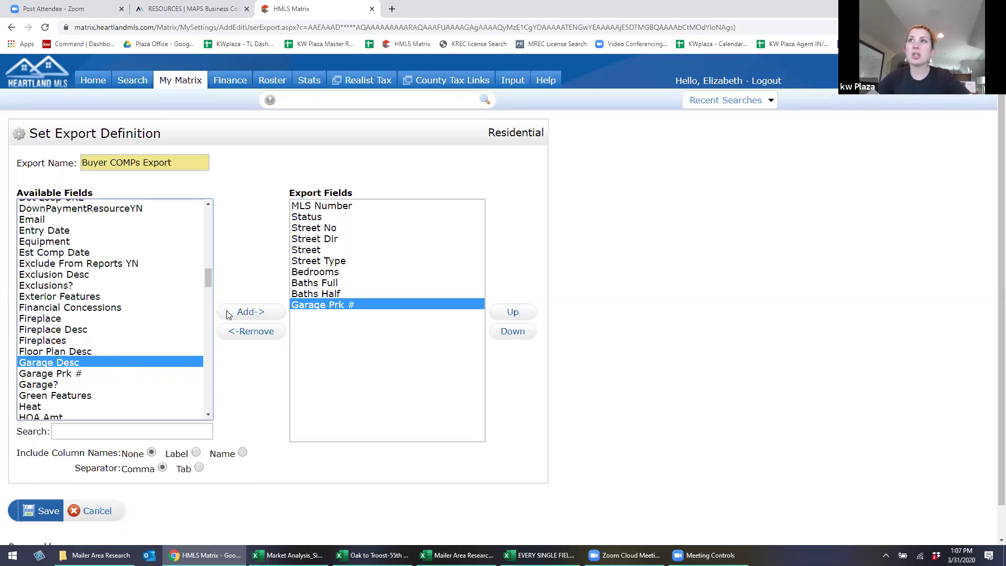
click(250, 312)
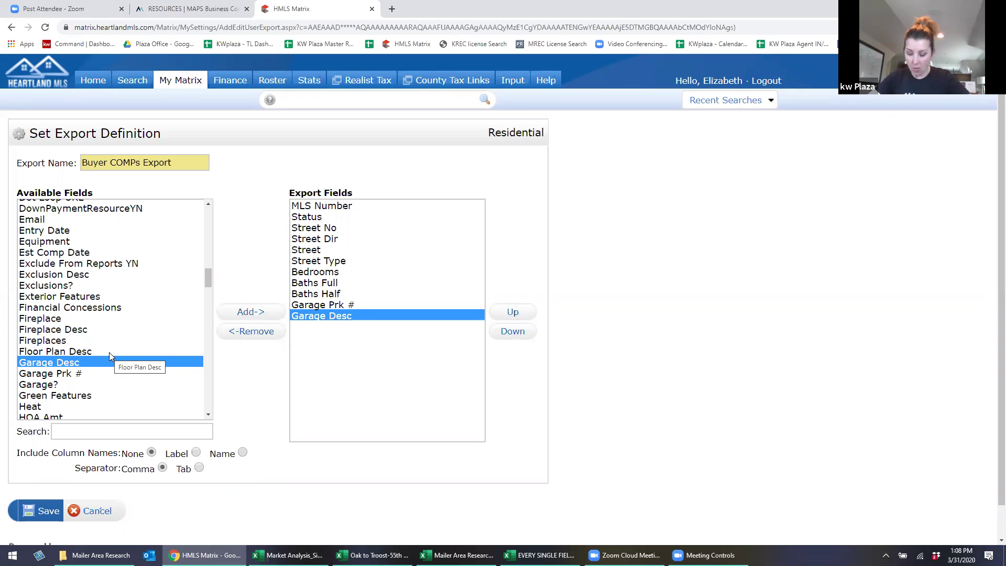
Find the Basement Desc field among the available fields and add it to the export
key(Page_Up)
key(Page_Up)
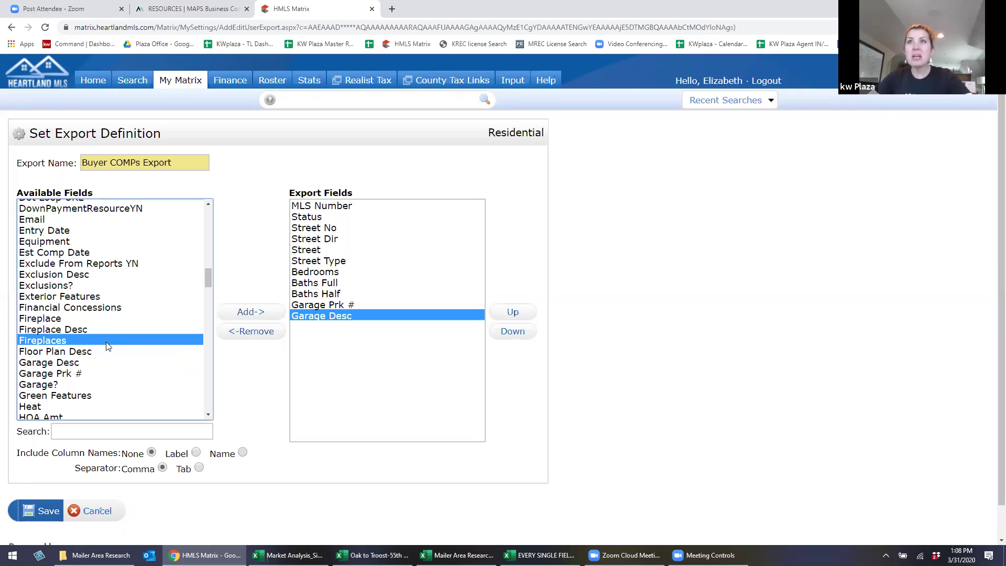
click(87, 217)
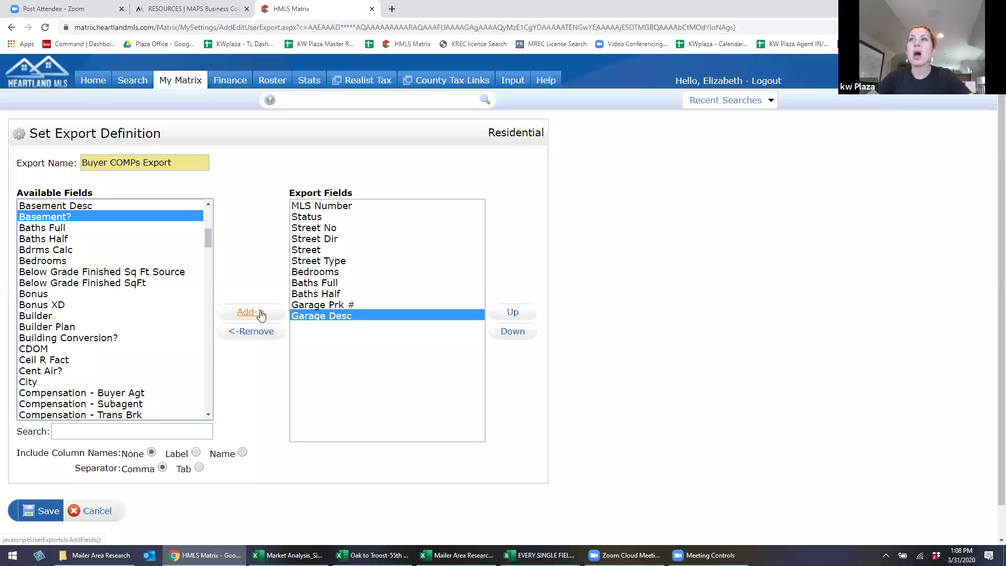
click(86, 207)
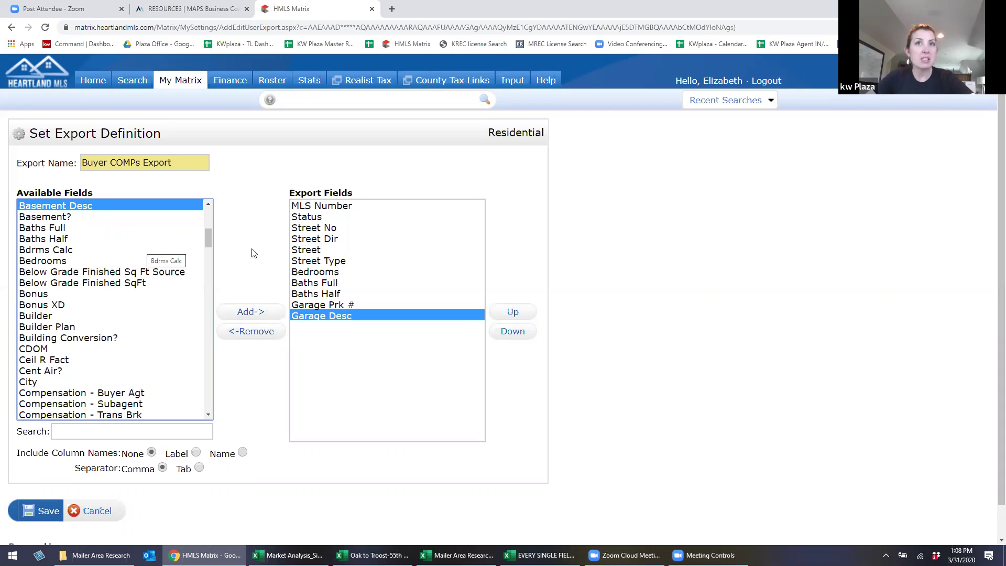
click(252, 313)
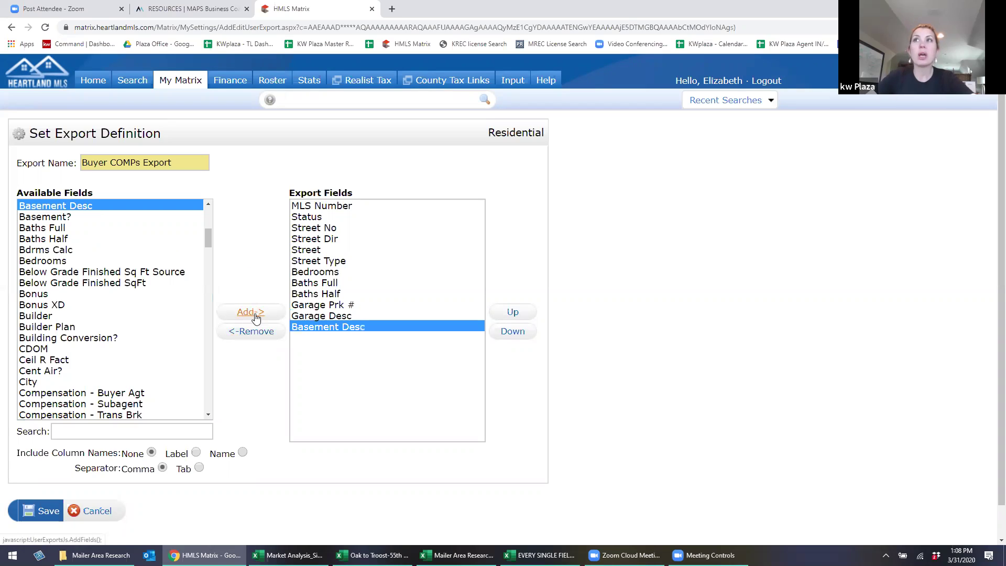
Find Floor Plan Desc among the available fields and add it to the export fields
click(136, 296)
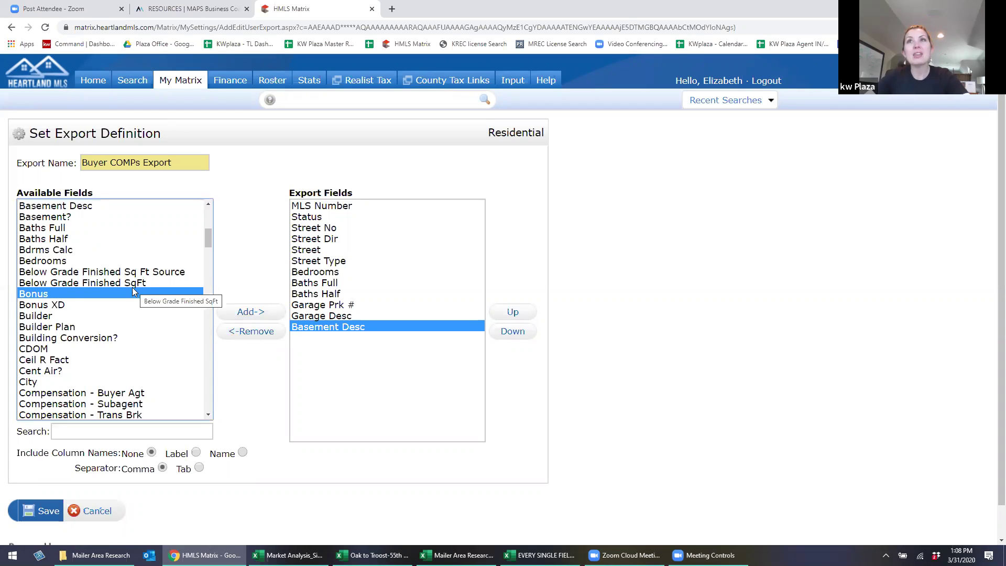
key(f)
scroll(121, 340, down, 2)
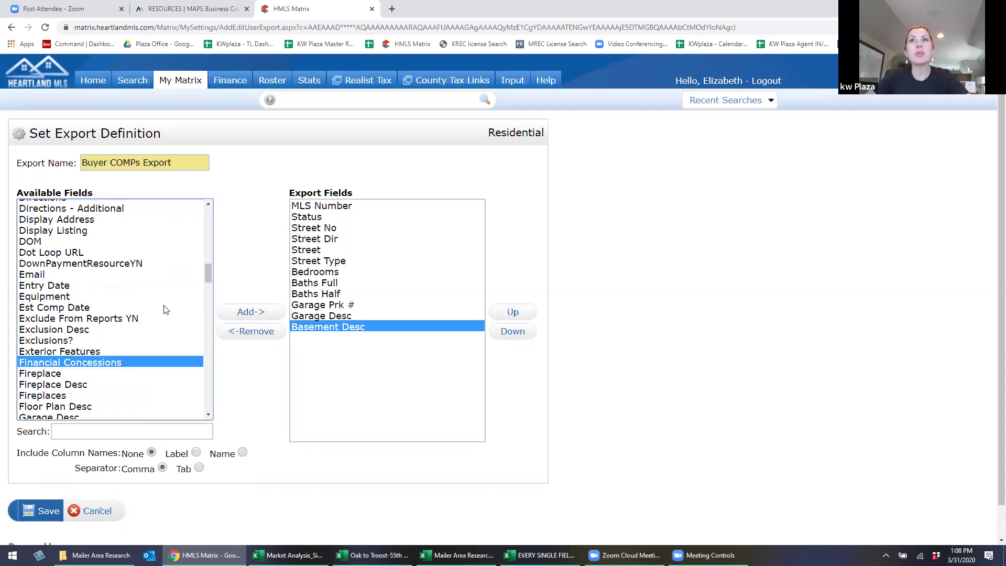
click(108, 354)
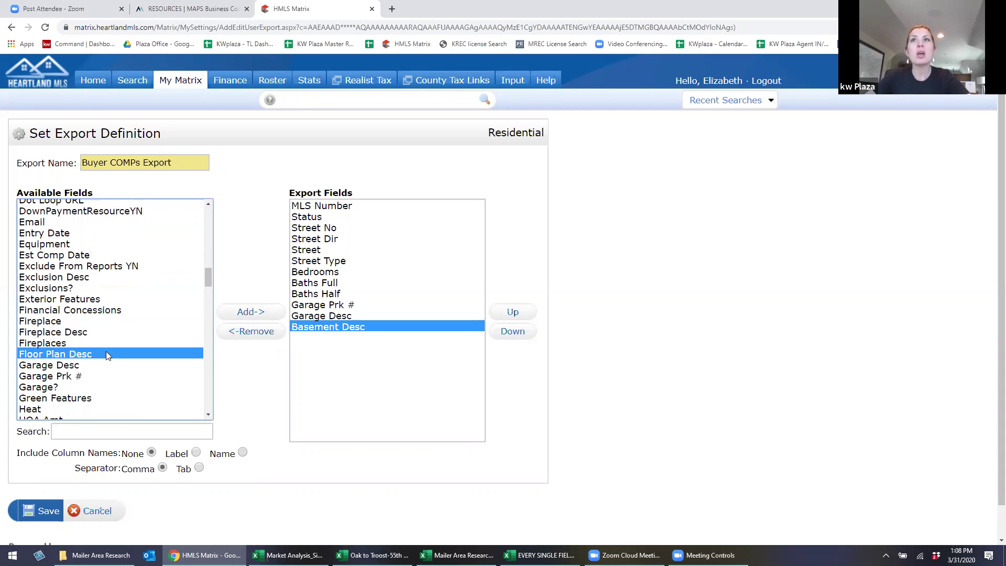
click(247, 314)
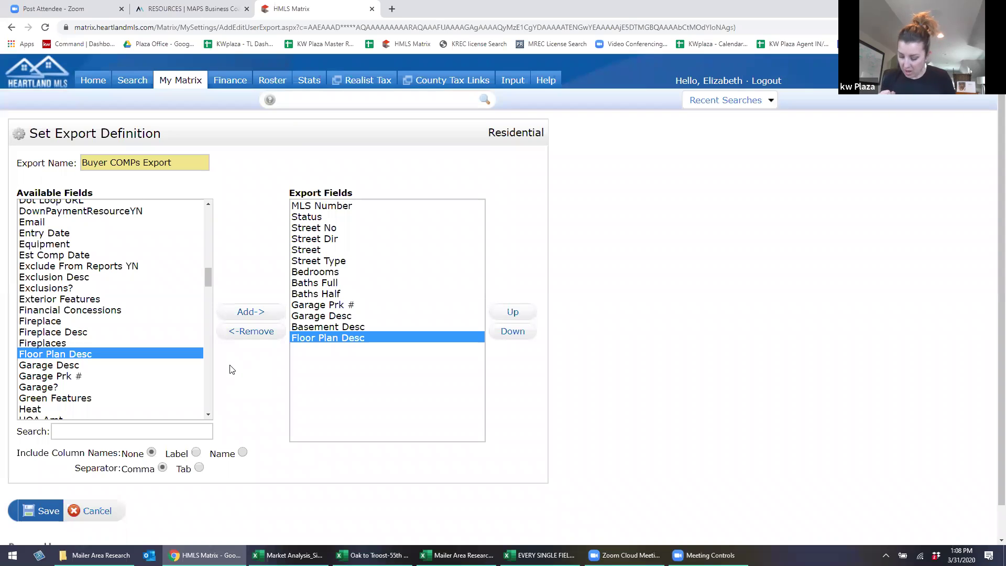
Find the Subdivision field among the available fields and add it to the export
click(117, 299)
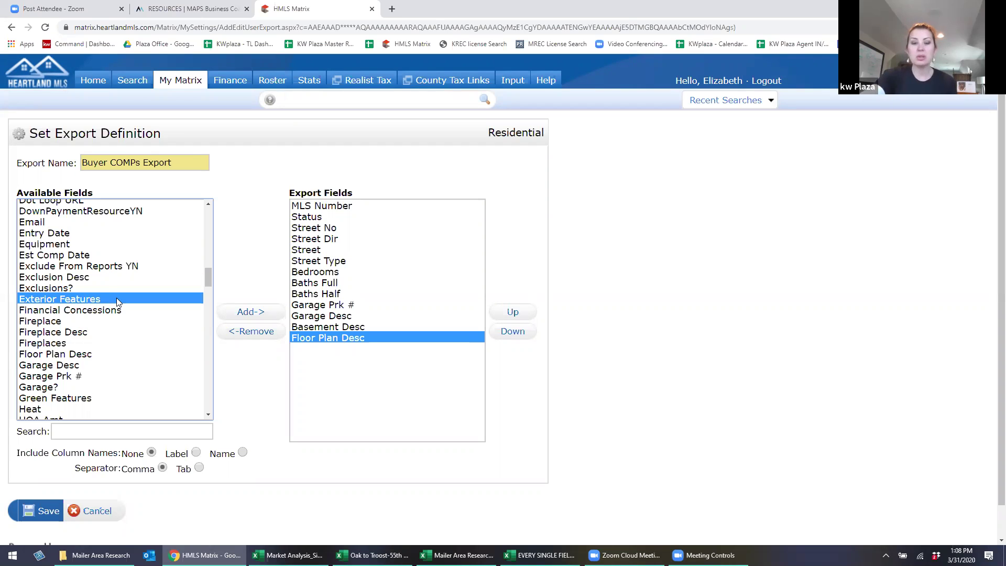
key(s)
scroll(146, 314, down, 5)
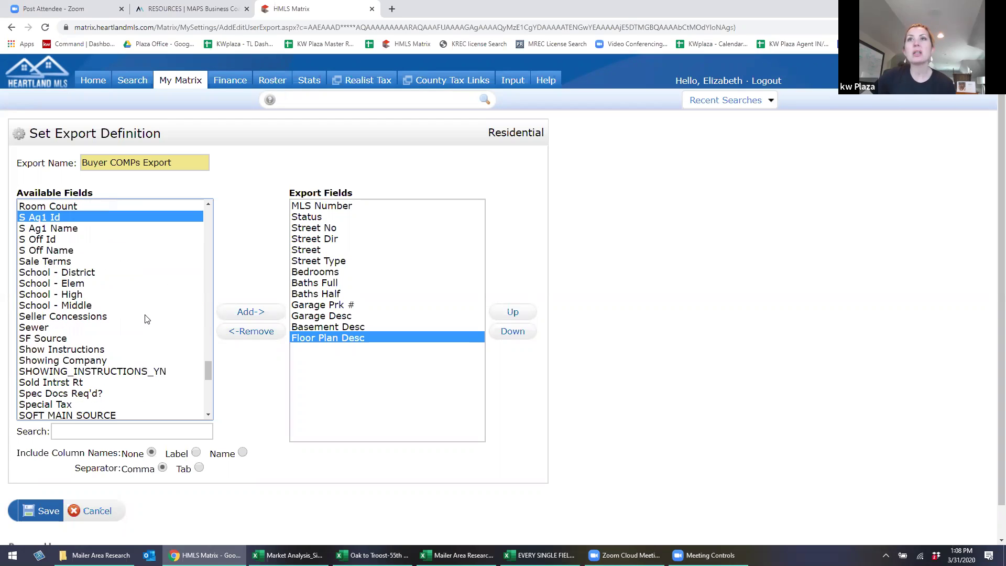
scroll(135, 324, down, 4)
scroll(105, 301, up, 1)
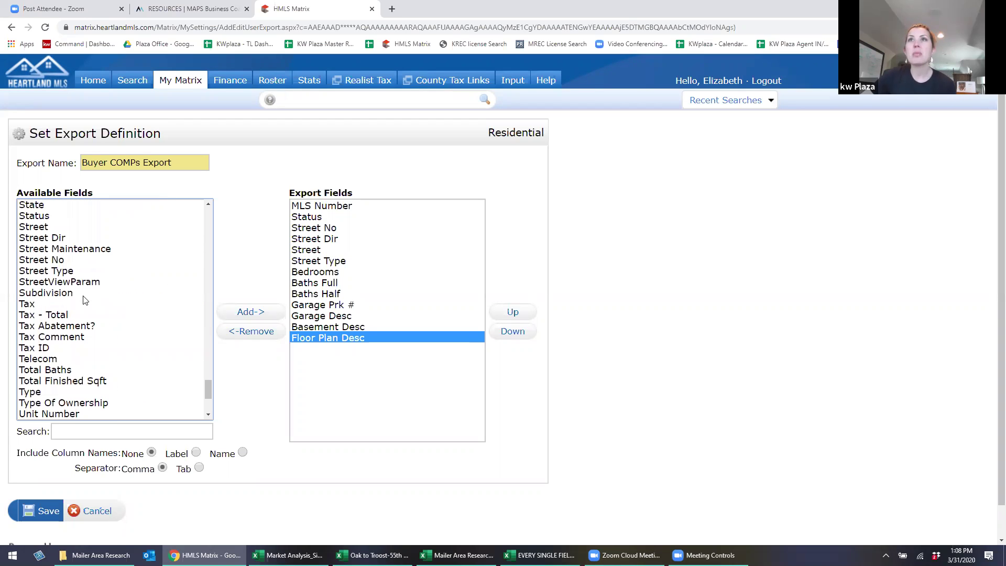
click(102, 294)
click(247, 312)
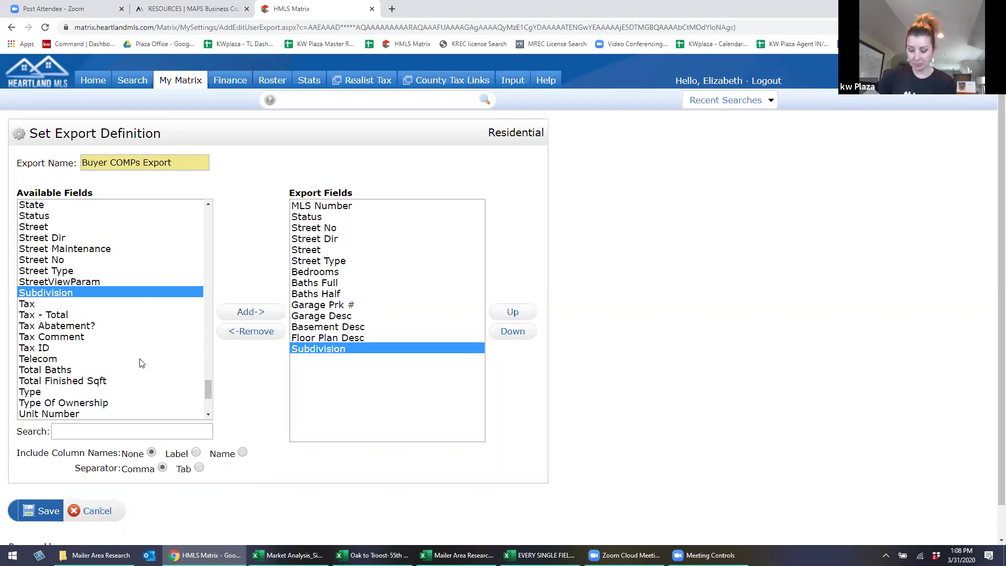
Find the price fields and add Price, PRICE CURRENT, Price Original, Price Previous Original and Price Sale to the export
click(115, 326)
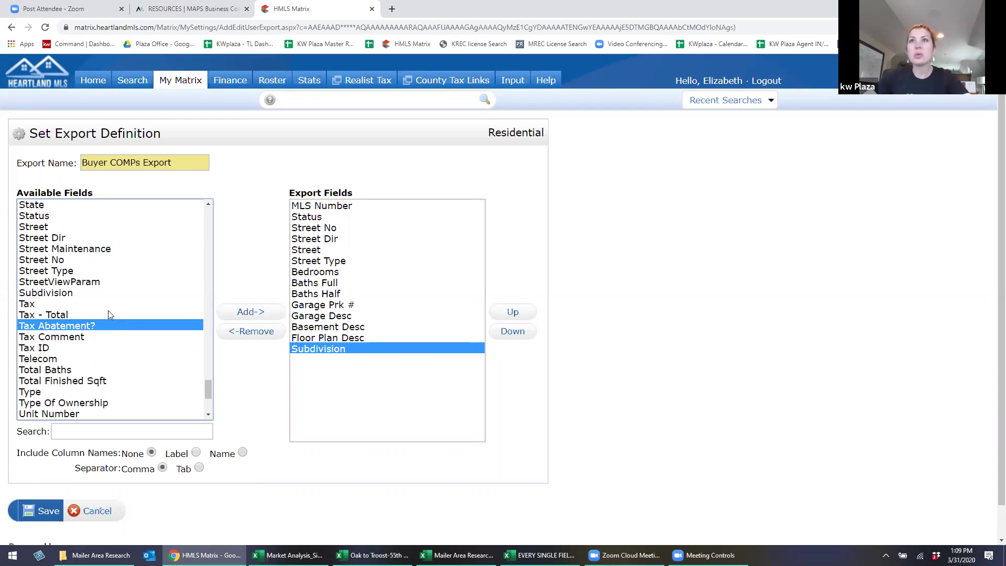
click(109, 313)
text(ph)
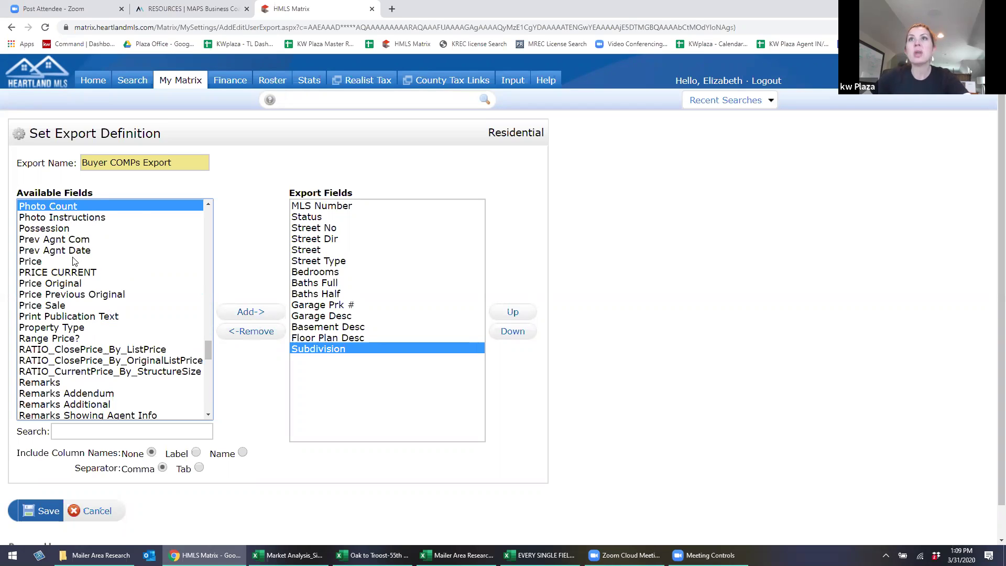
click(75, 262)
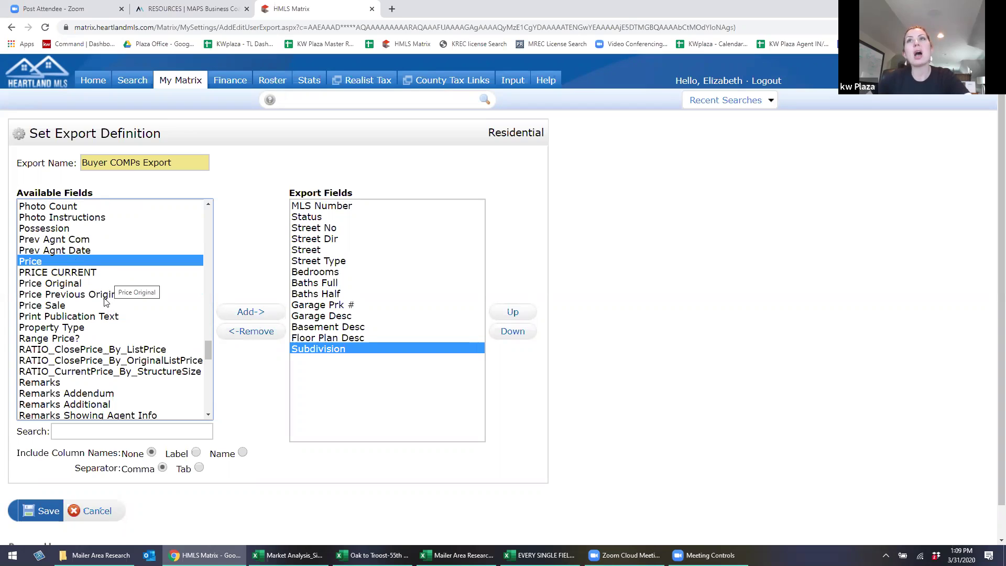
click(104, 297)
shift+click(92, 272)
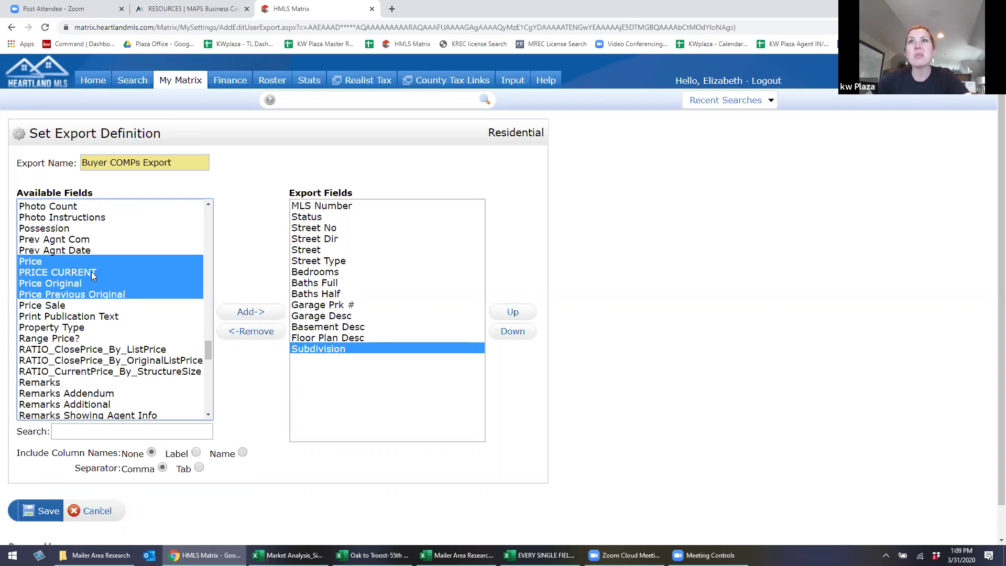
shift+click(96, 304)
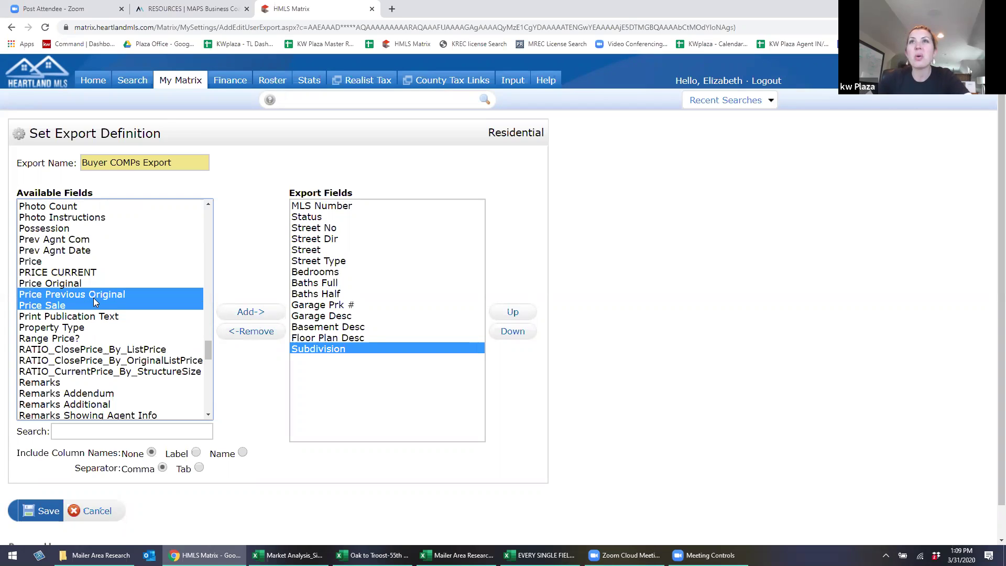
ctrl+click(63, 262)
shift+click(59, 274)
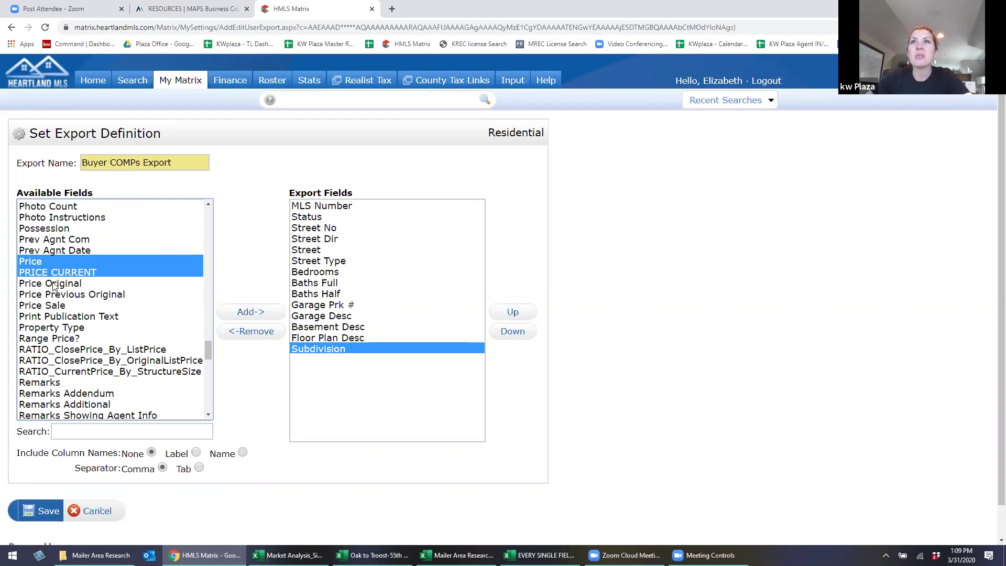
shift+click(54, 285)
shift+click(50, 308)
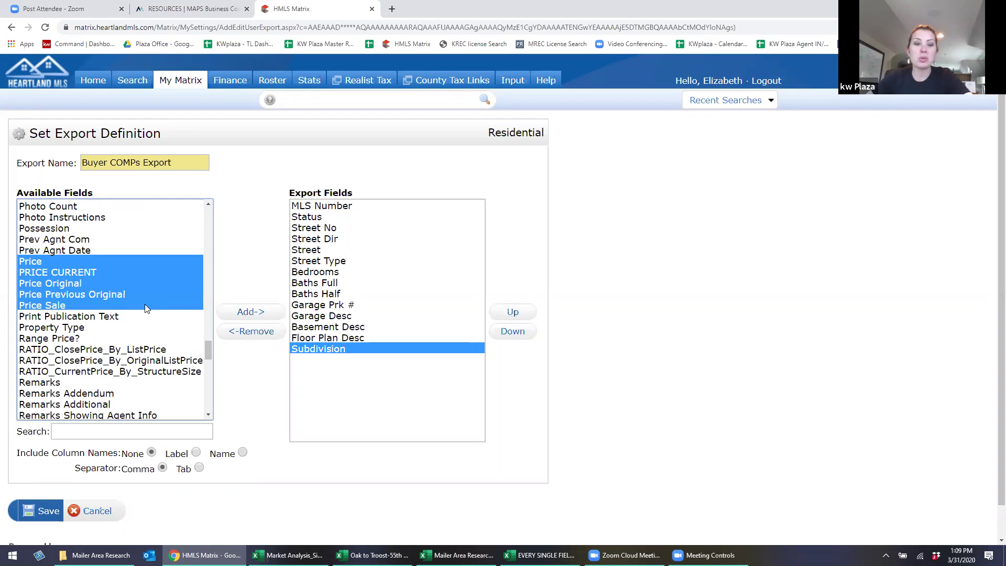
click(259, 313)
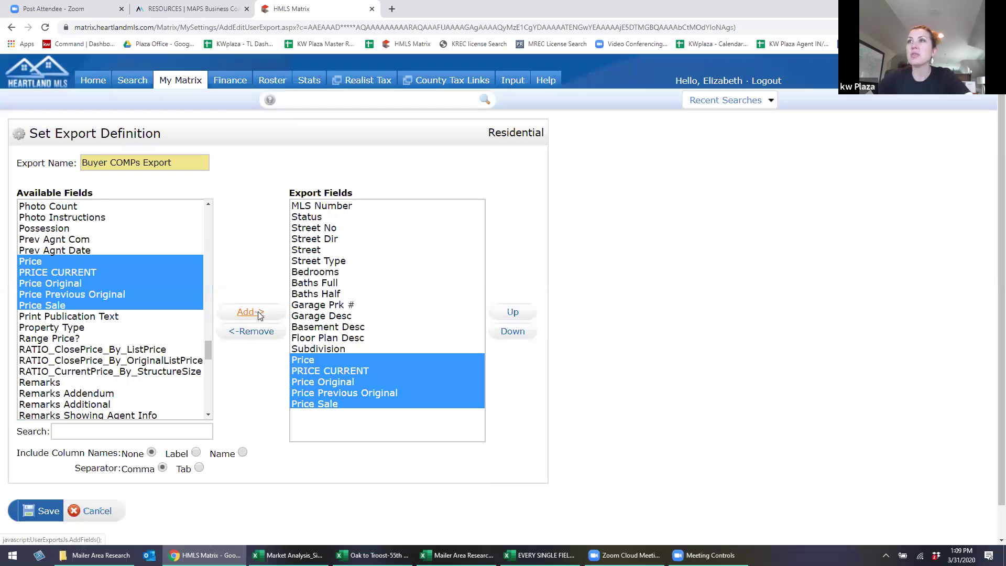
Reorder the export's price fields so Price Previous Original follows Subdivision and Price Original comes directly after it
click(379, 394)
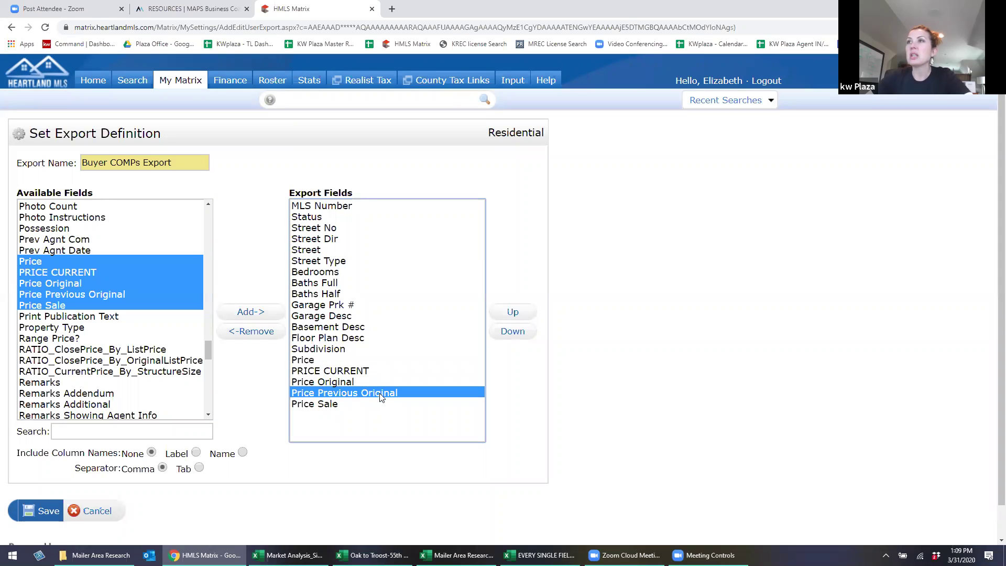
click(511, 314)
click(511, 315)
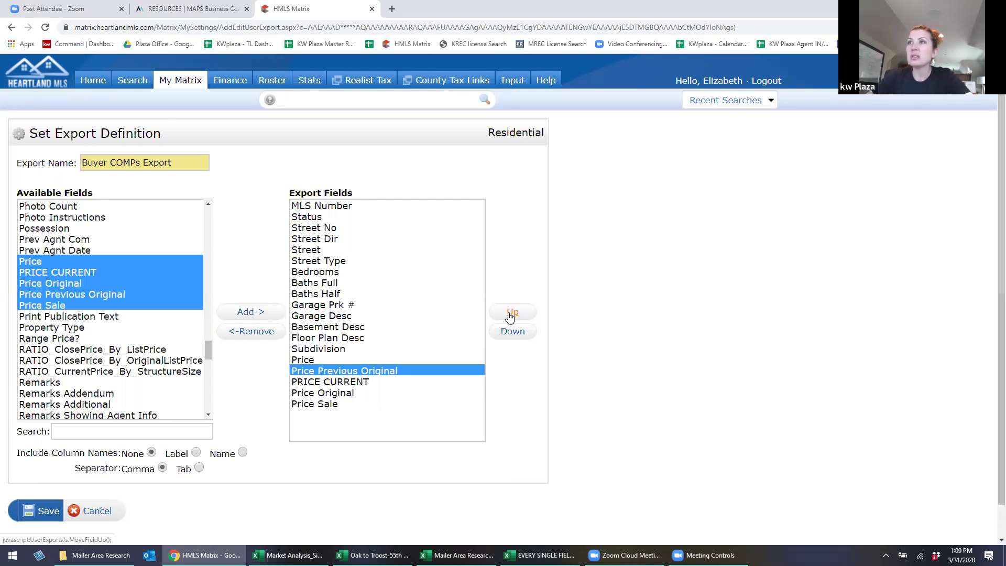
click(509, 314)
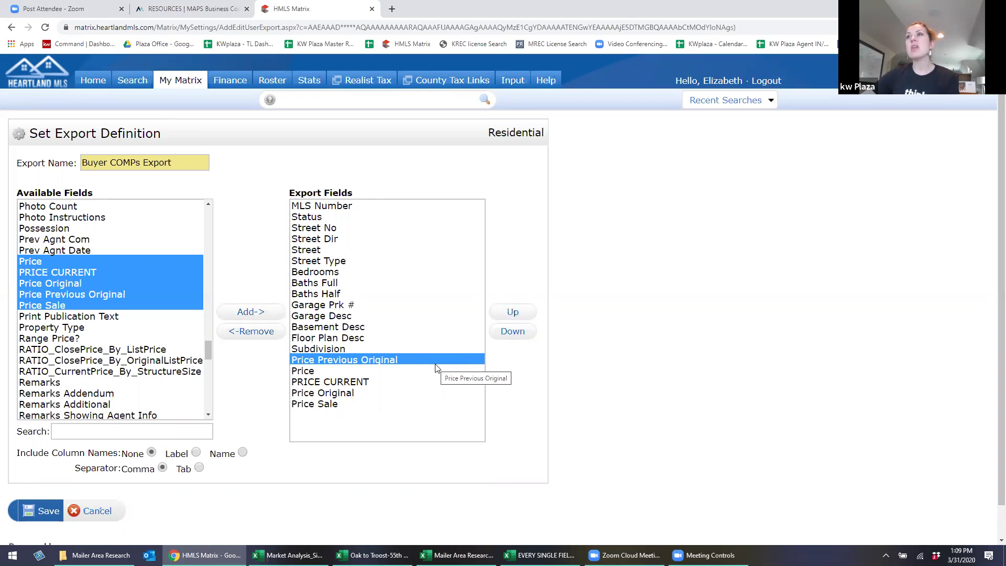
click(410, 399)
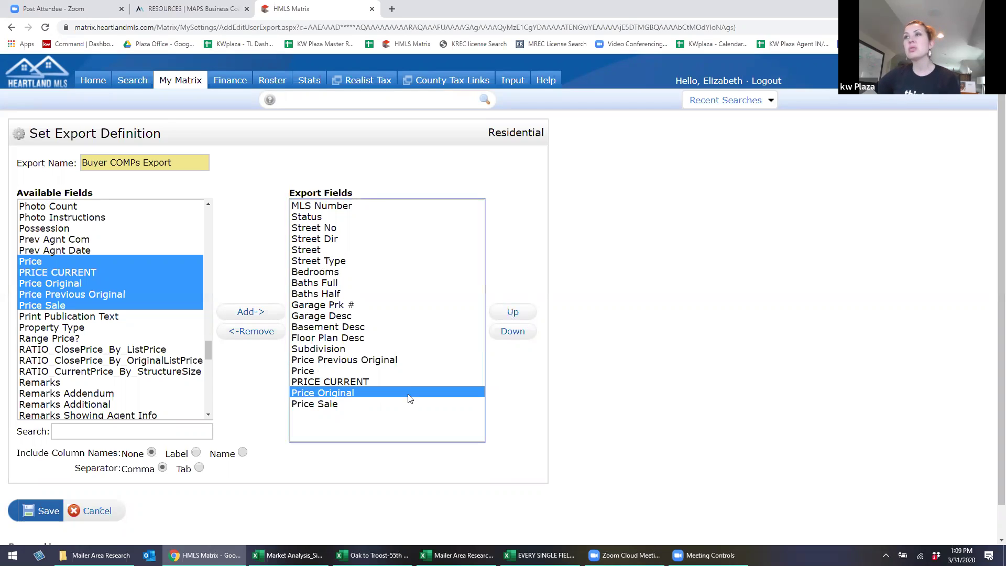
click(513, 312)
click(512, 312)
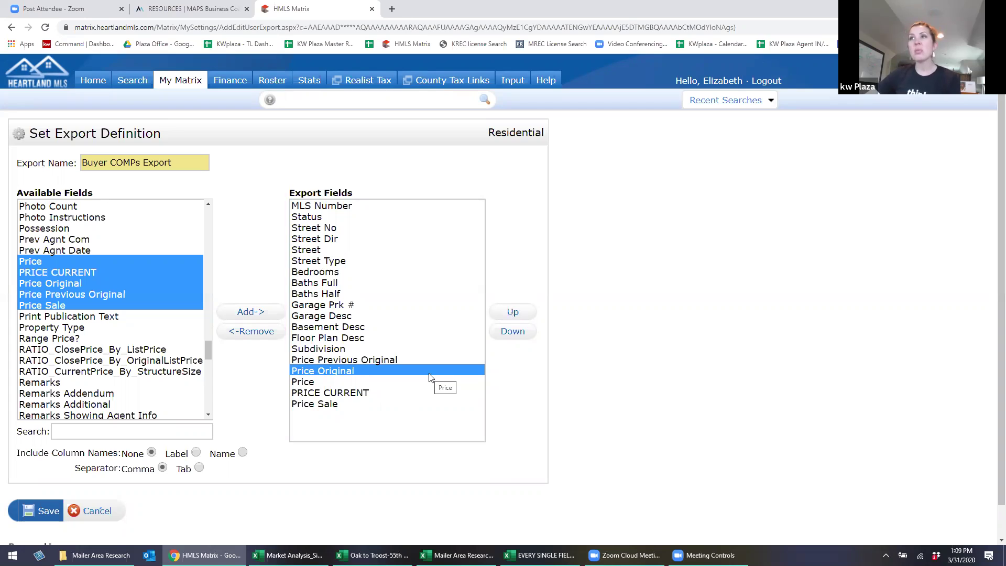
Remove the Price field from the export fields
click(393, 384)
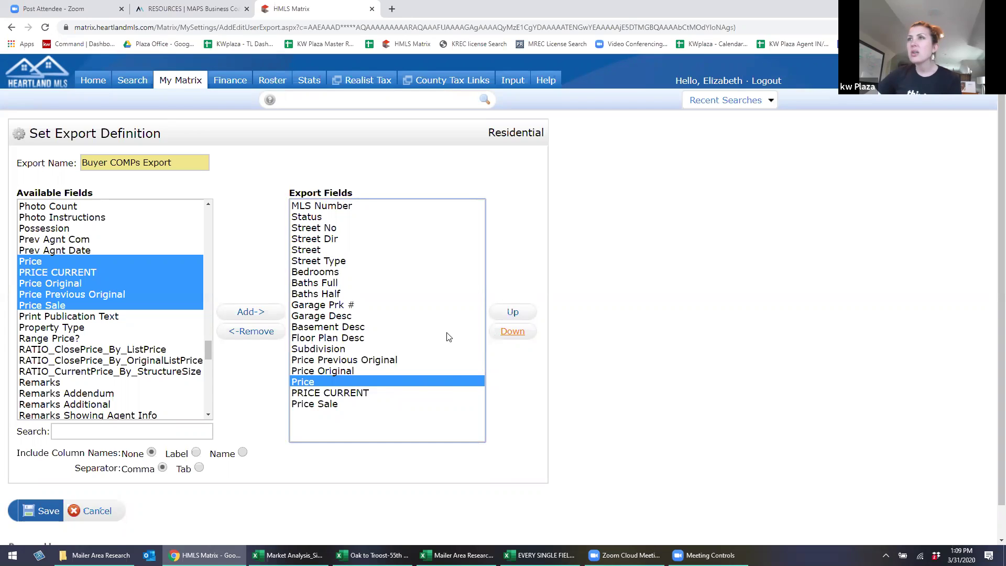
click(251, 331)
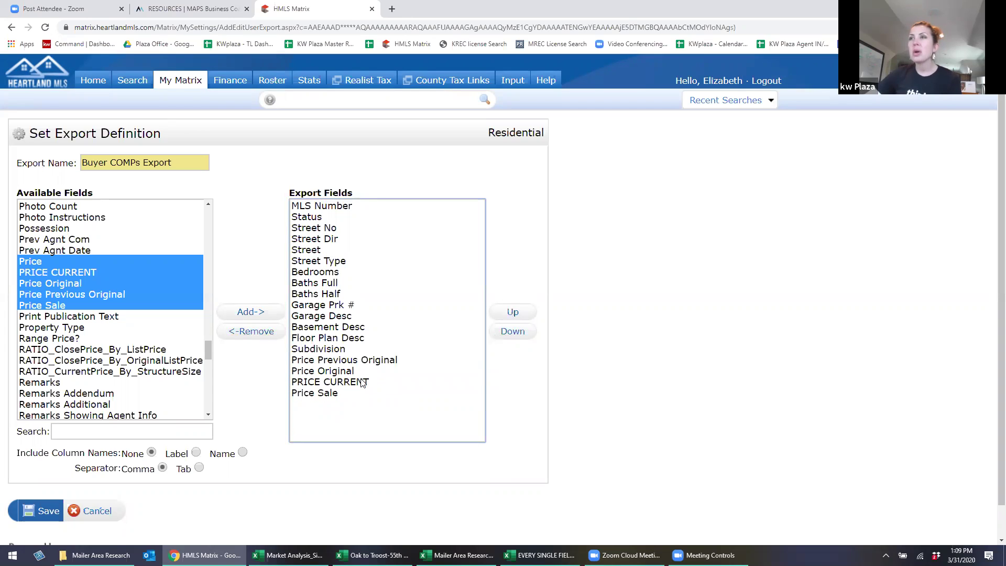
click(362, 382)
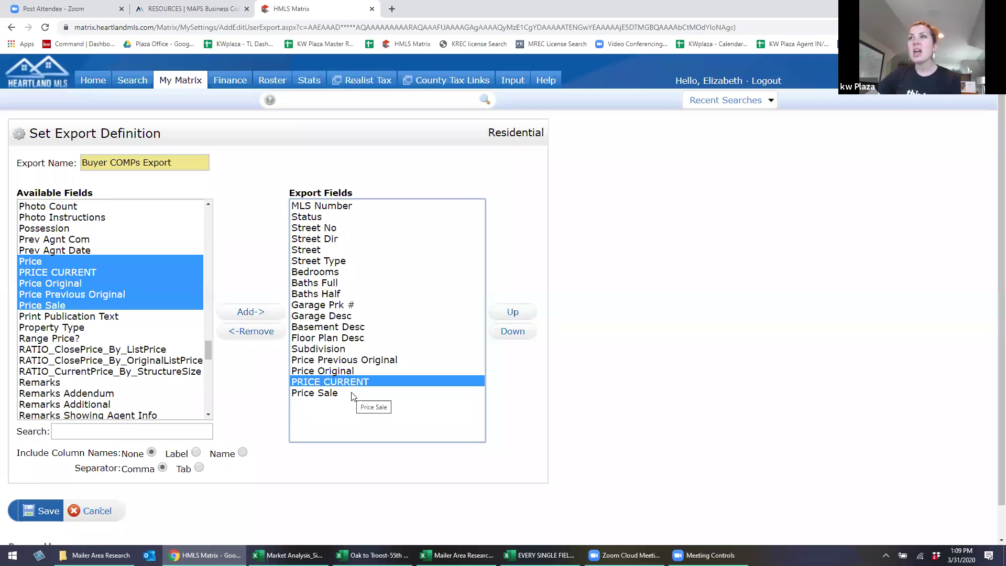
click(351, 393)
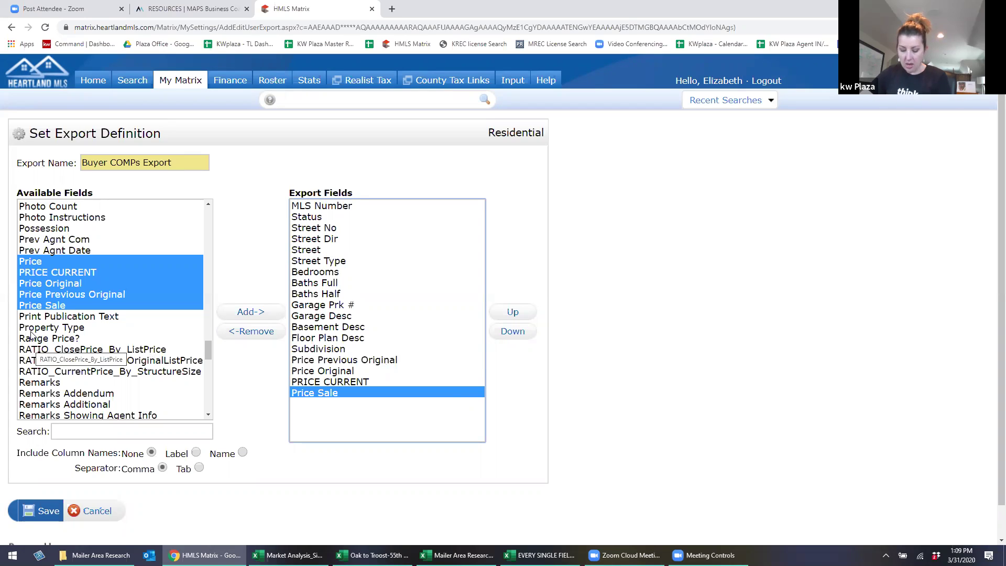
Find the date fields among the available fields and add Date Under Contract followed by Date Sold to the export
click(84, 329)
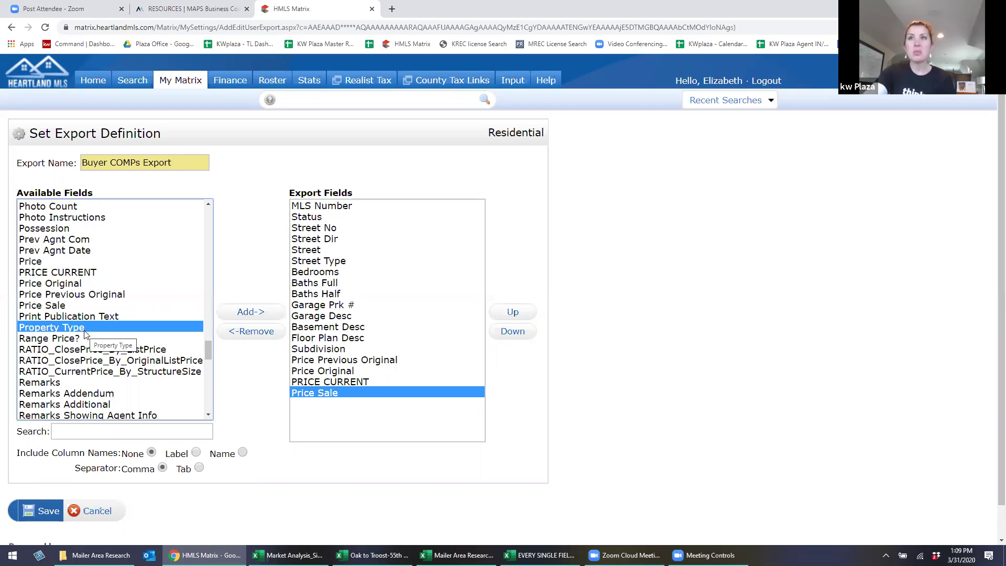
key(d)
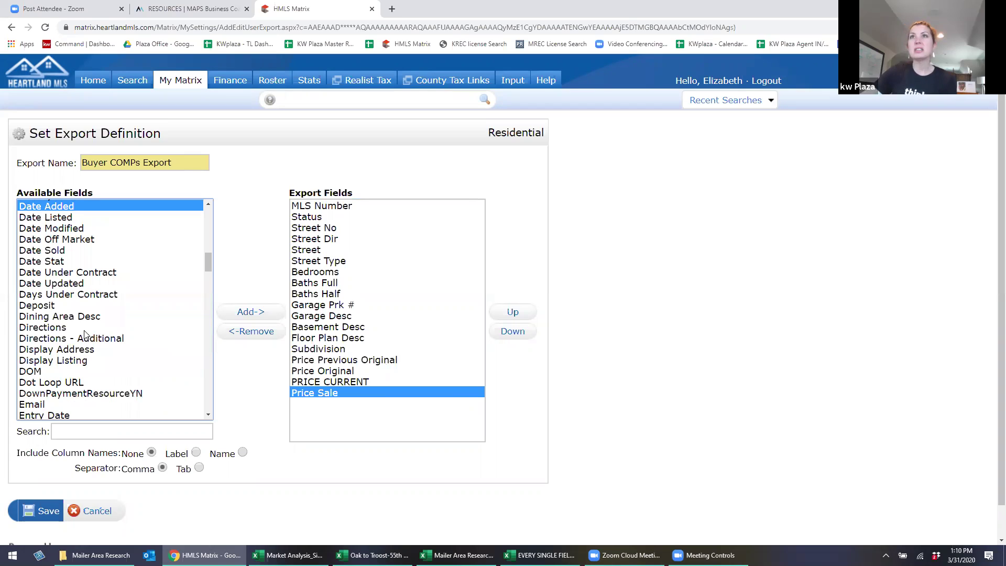
click(95, 251)
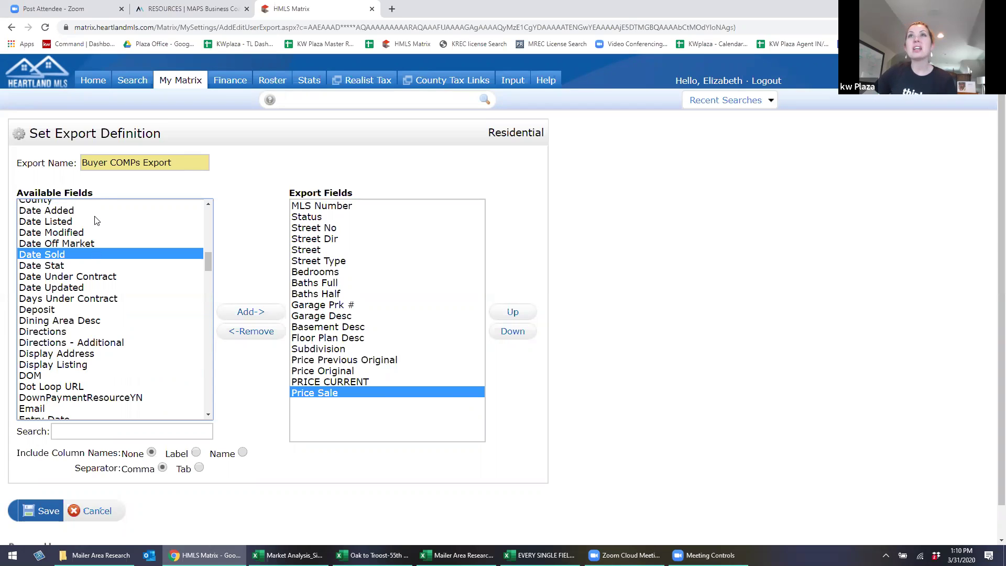
scroll(88, 257, up, 1)
click(85, 259)
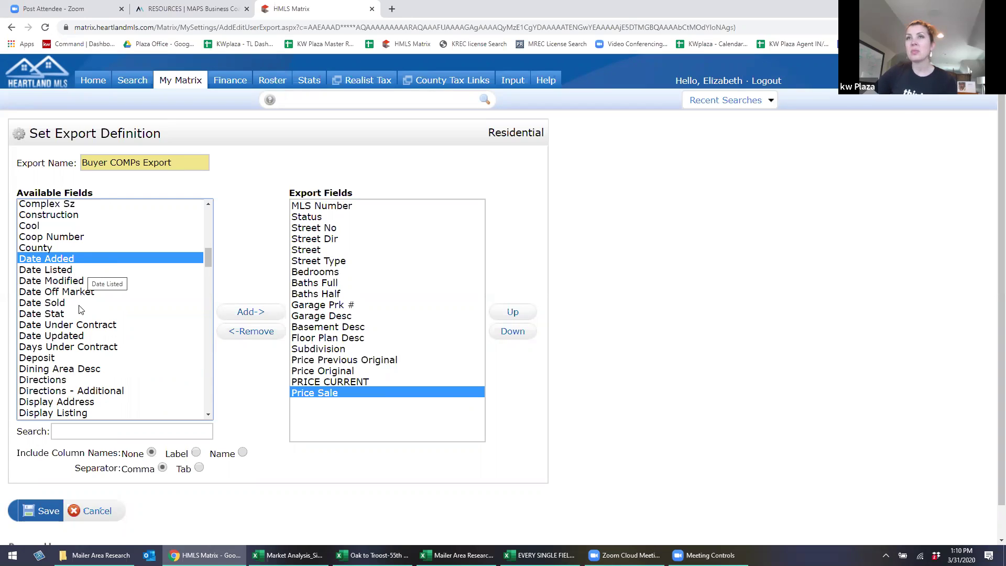
click(90, 281)
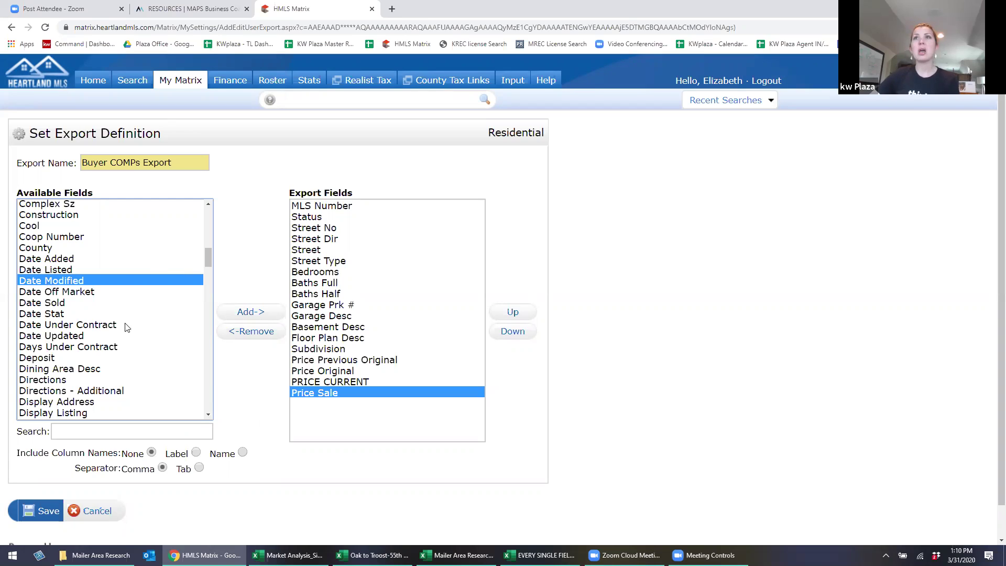
click(119, 306)
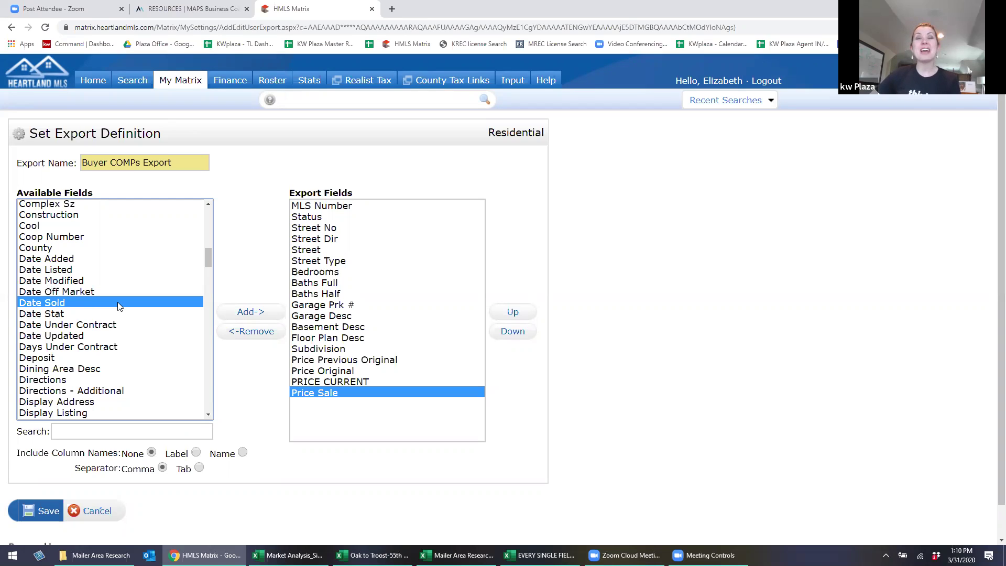
click(119, 324)
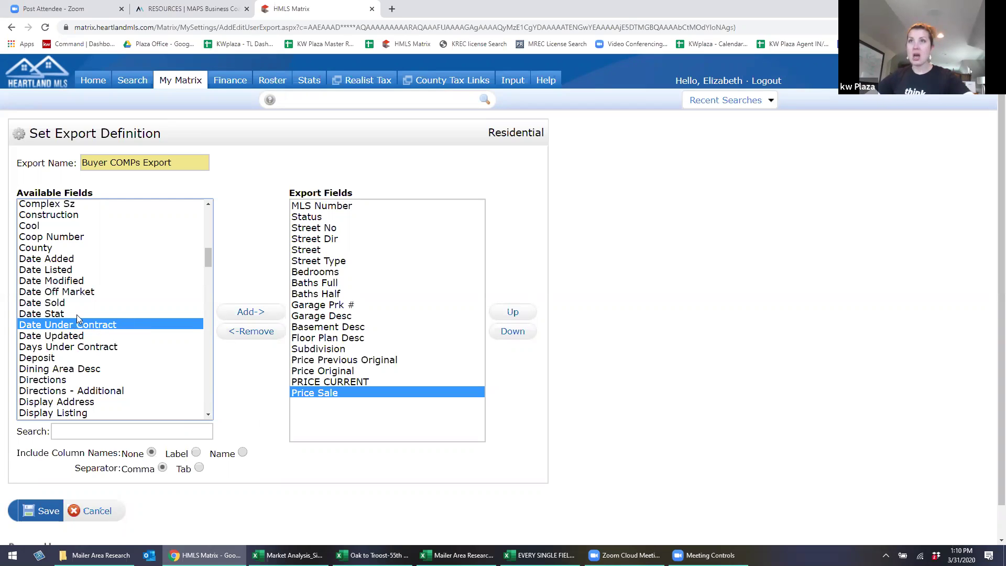
click(78, 272)
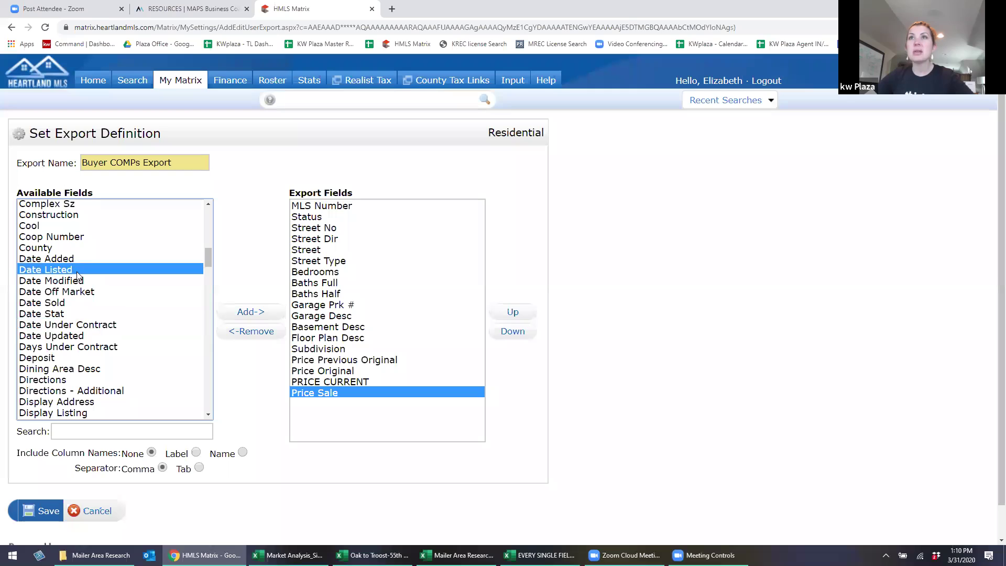
click(87, 326)
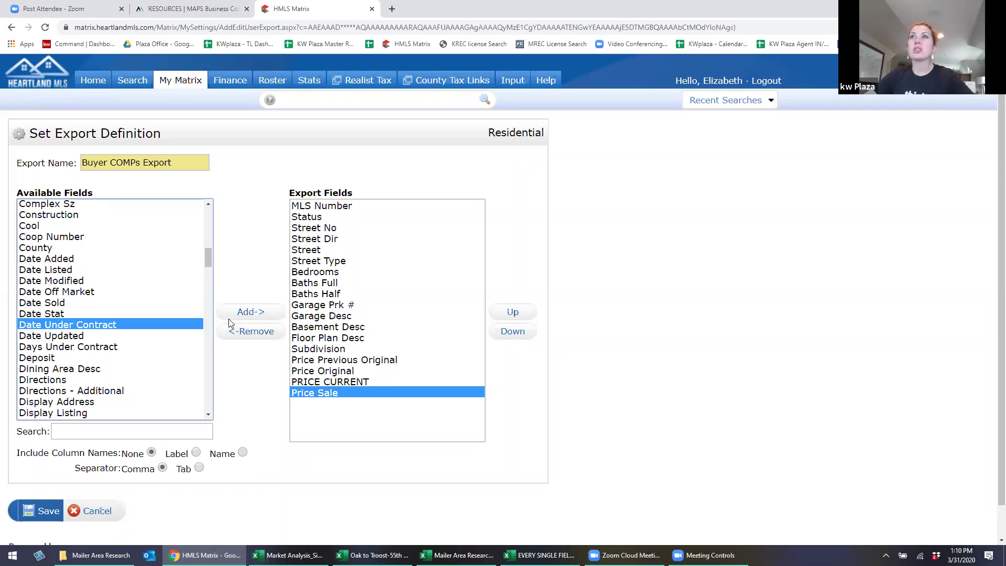
click(248, 313)
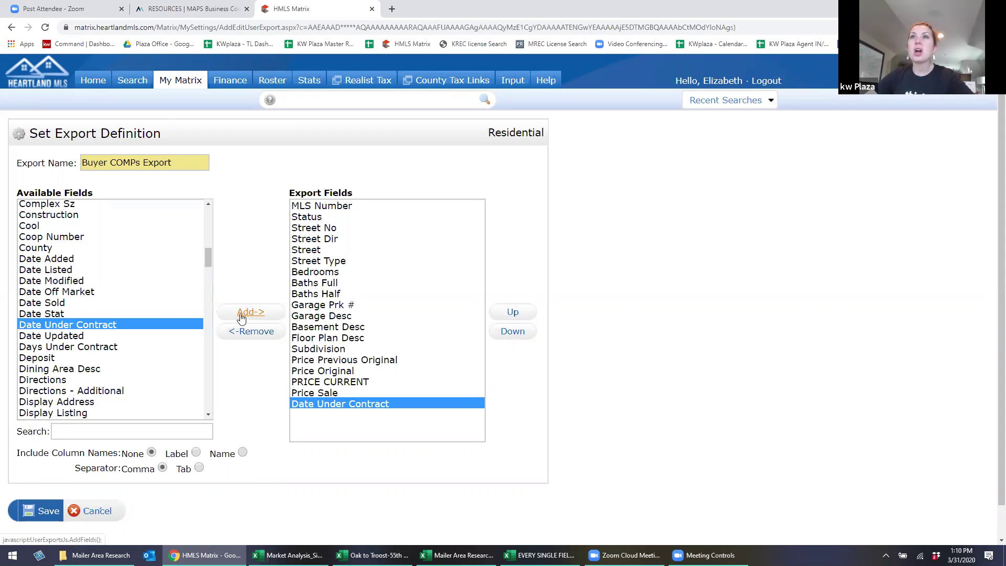
click(92, 303)
click(248, 312)
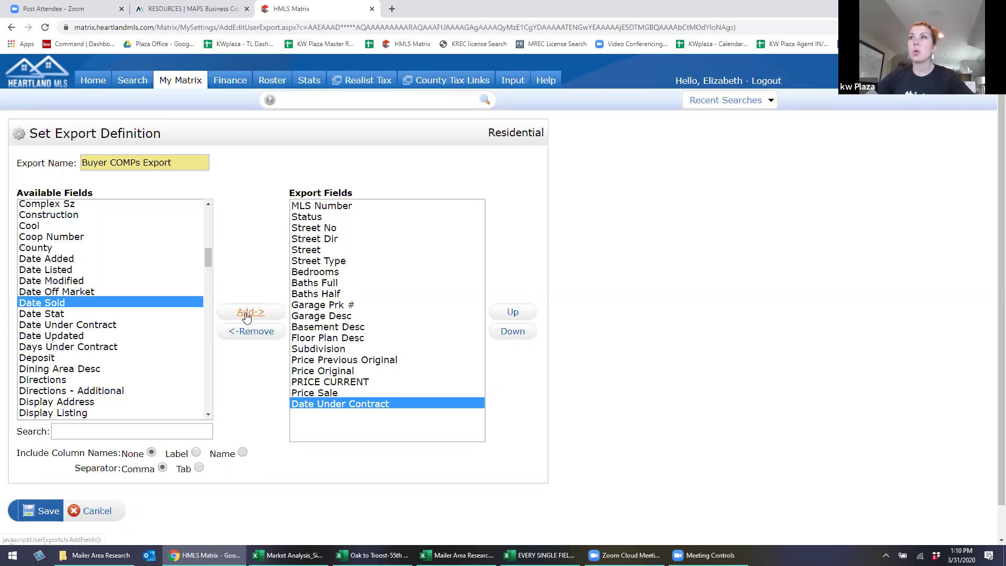
Find the DOM field among the available fields and add it to the export
click(111, 349)
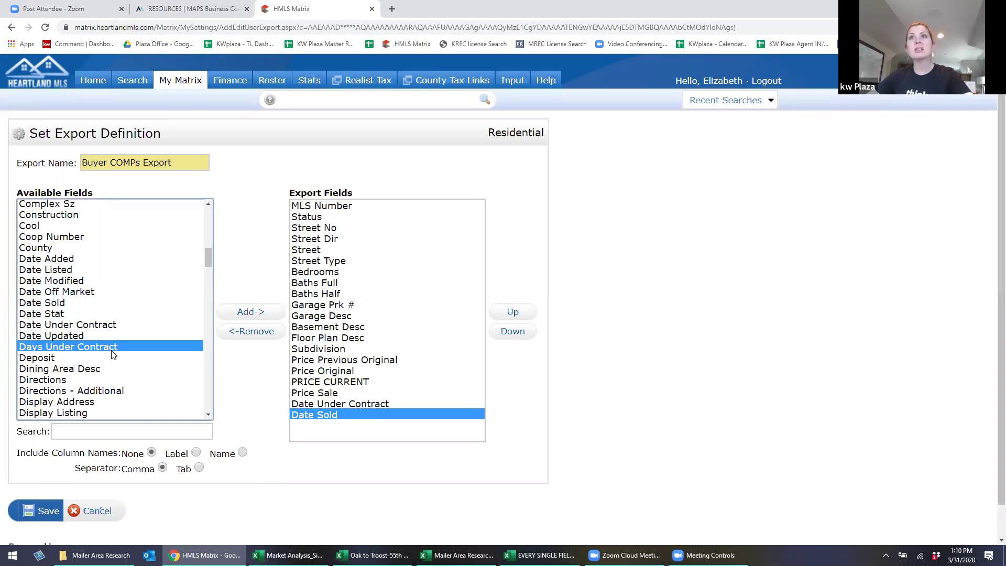
key(Down)
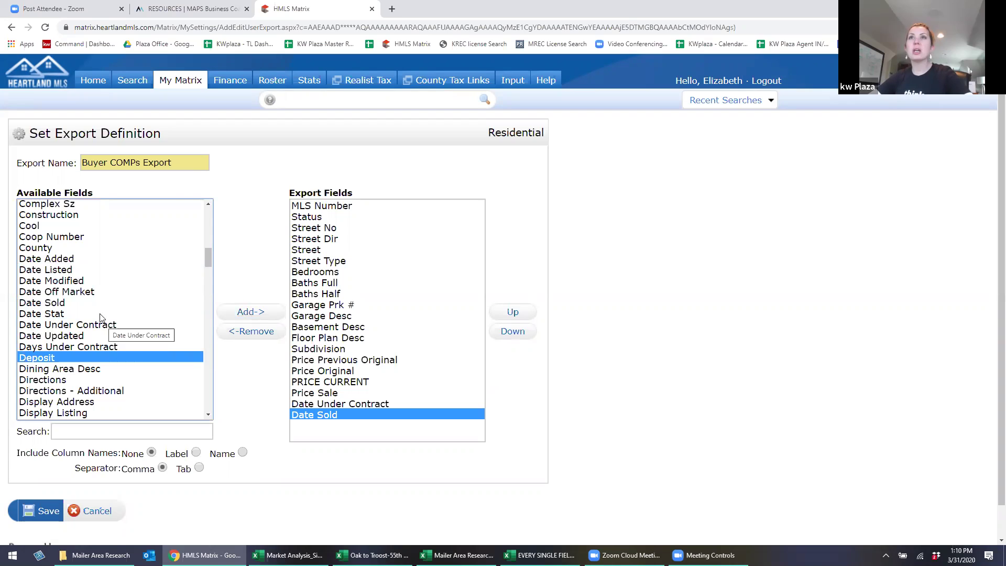
scroll(101, 318, down, 2)
scroll(100, 315, down, 4)
scroll(100, 316, up, 3)
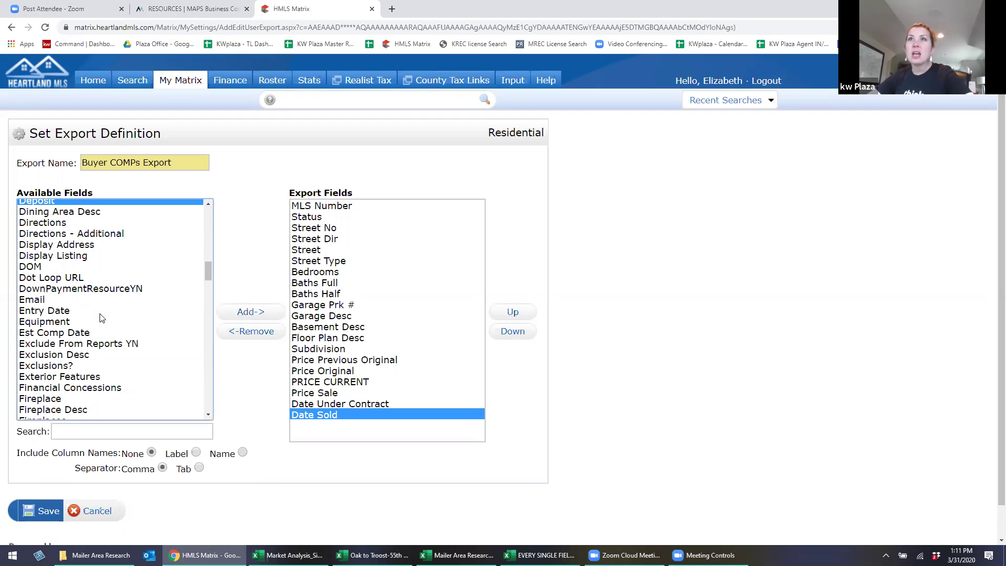
click(64, 318)
click(250, 314)
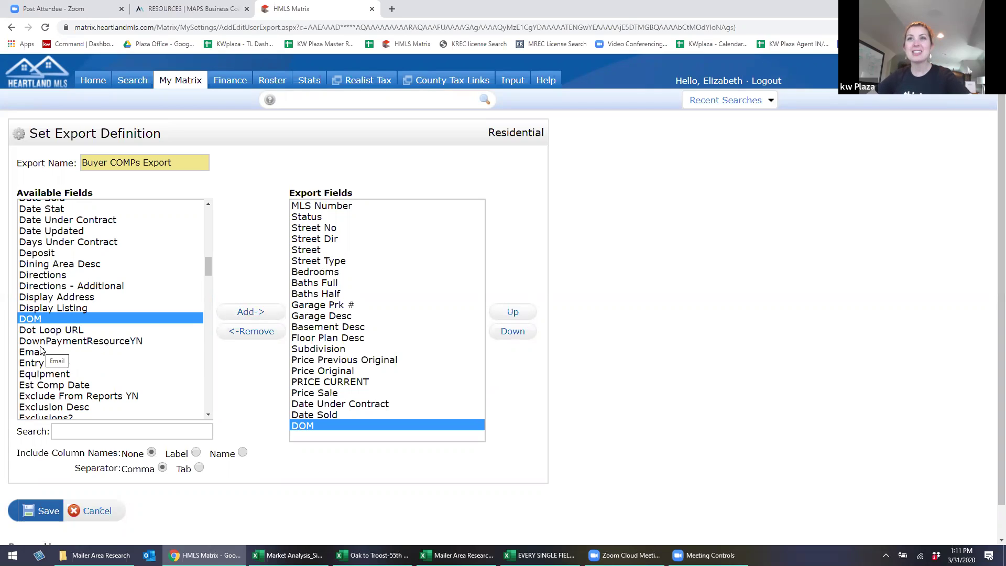
Find Financial Concessions among the available fields and add it to the export fields
click(89, 353)
key(f)
scroll(89, 360, down, 2)
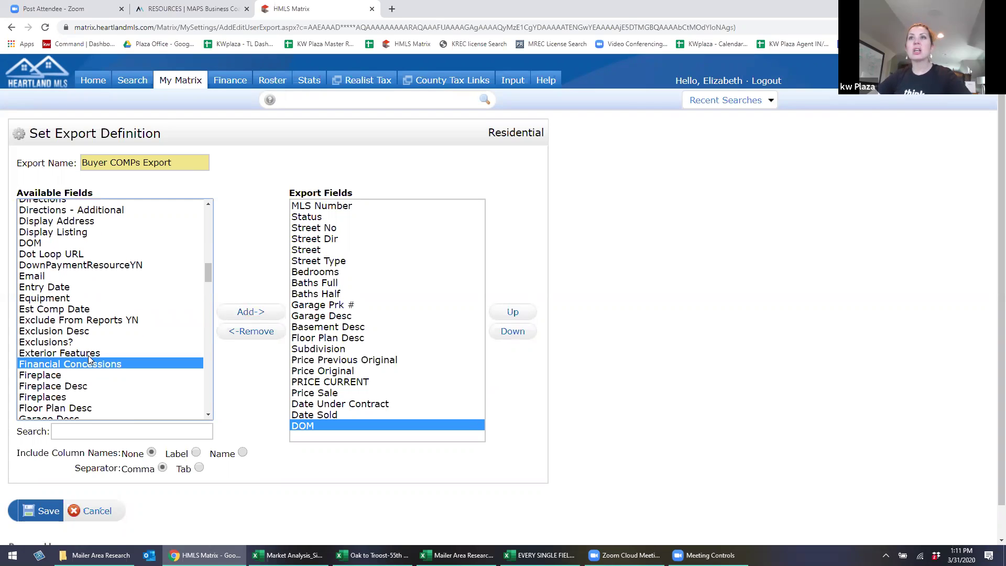
click(257, 313)
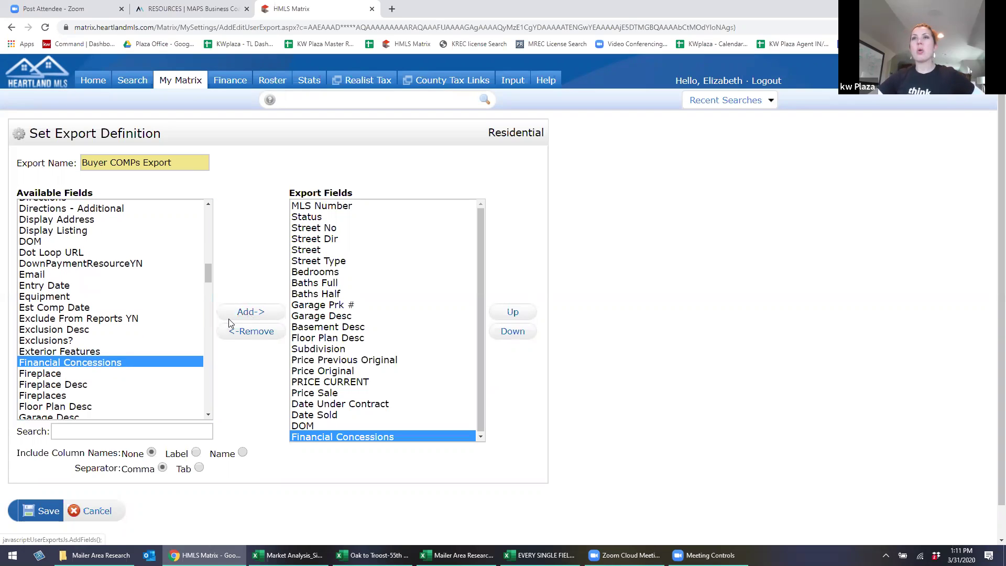
click(100, 320)
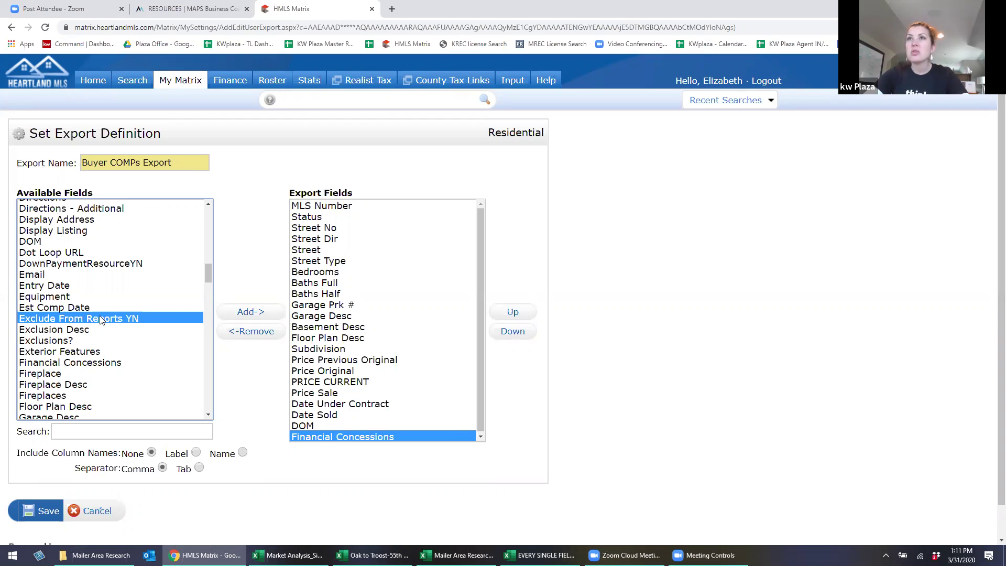
Find Seller Concessions among the available fields and add it to the export fields
scroll(101, 320, down, 2)
key(s)
scroll(101, 321, down, 3)
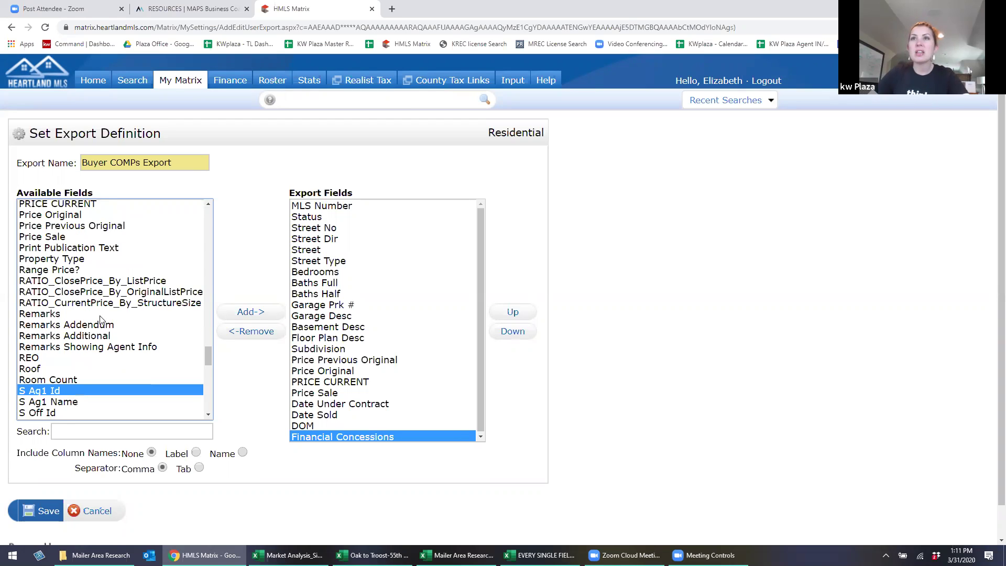
scroll(102, 320, down, 2)
click(95, 306)
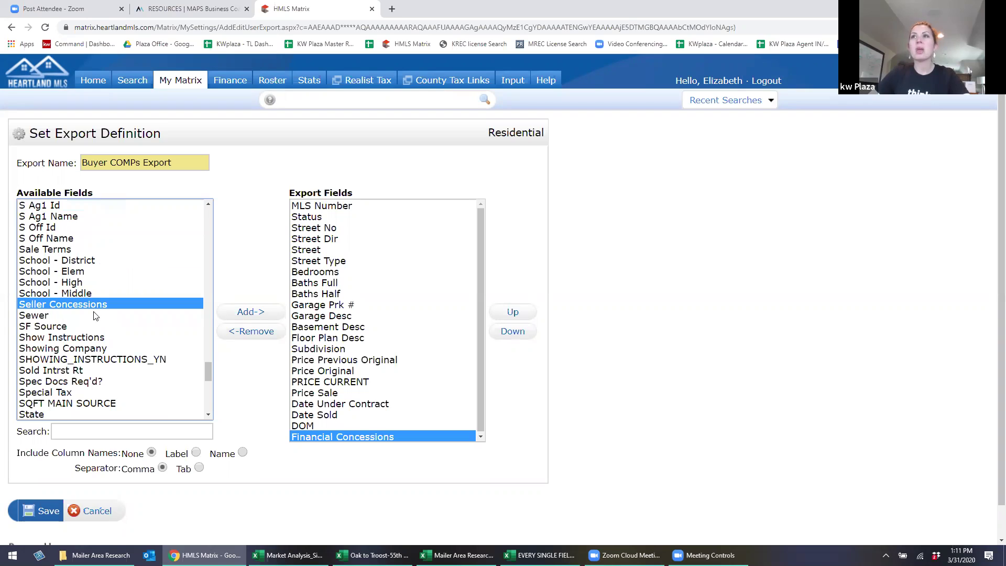
click(257, 313)
scroll(419, 422, down, 1)
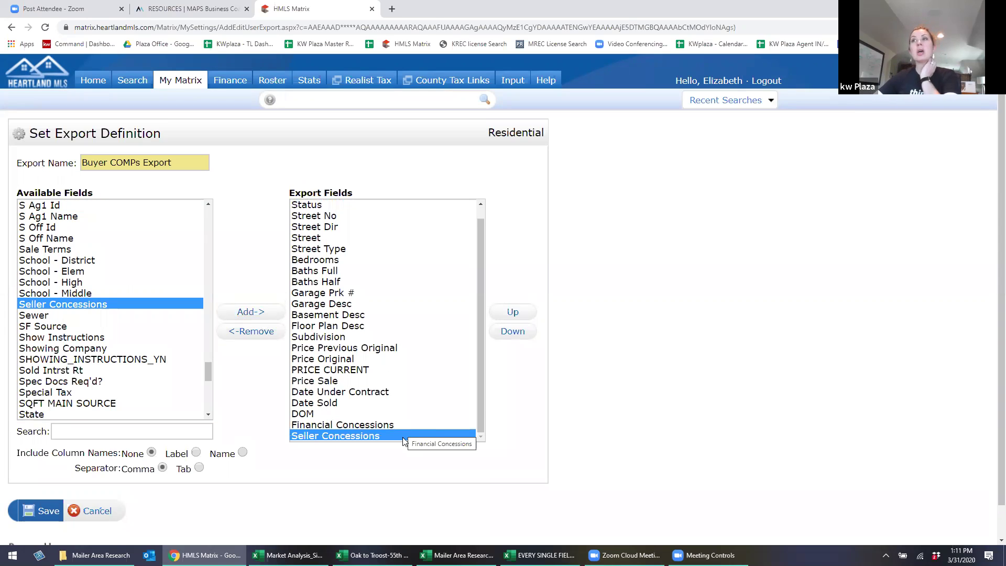
Add the SQFT MAIN SOURCE field to the export directly after Financial Concessions
click(406, 439)
click(397, 426)
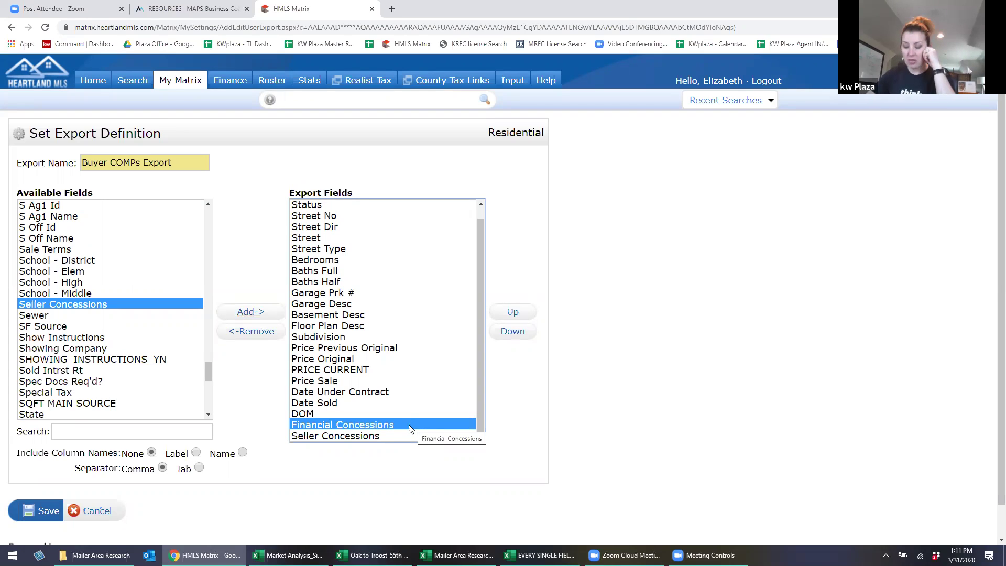
click(116, 332)
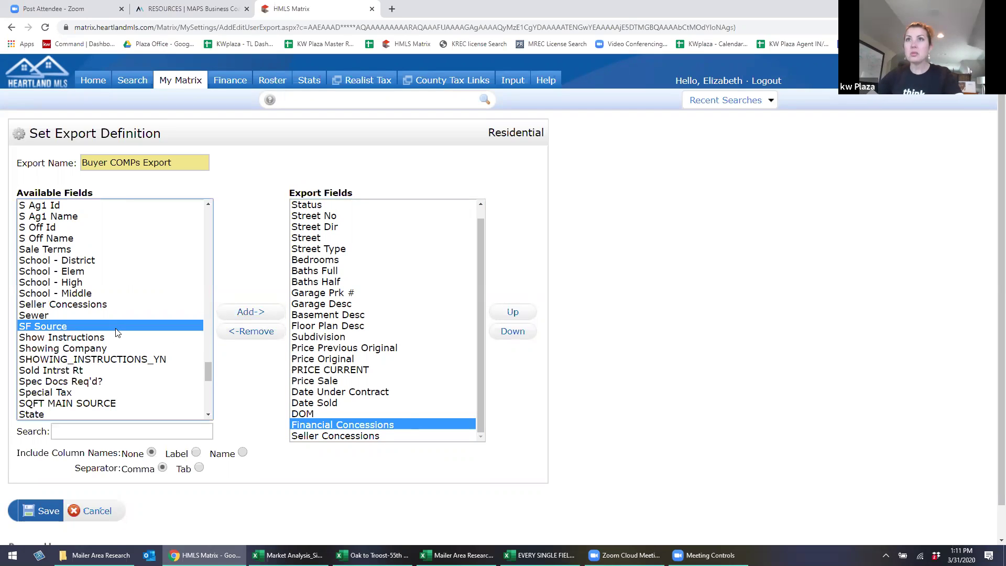
click(115, 335)
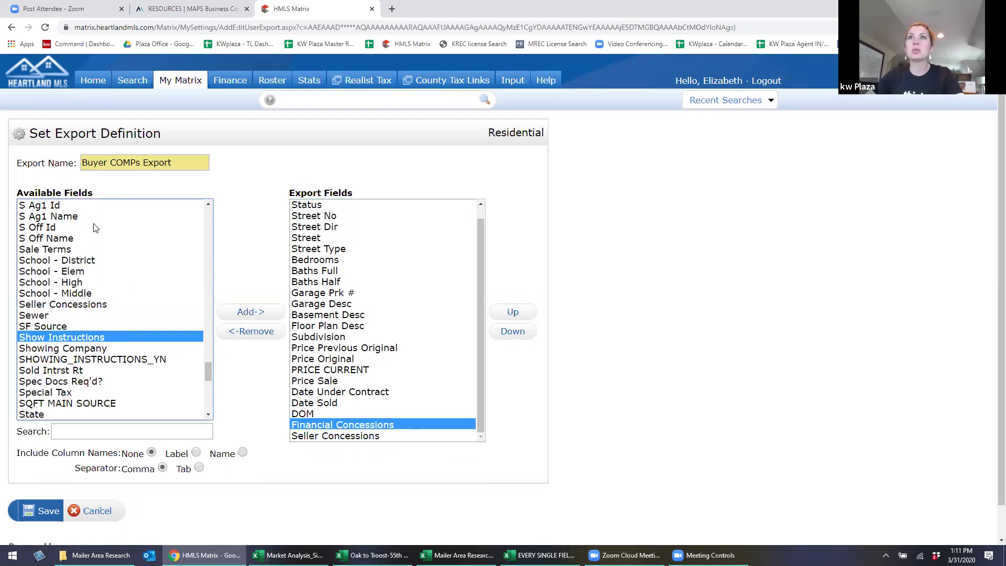
scroll(108, 291, down, 1)
scroll(100, 317, down, 1)
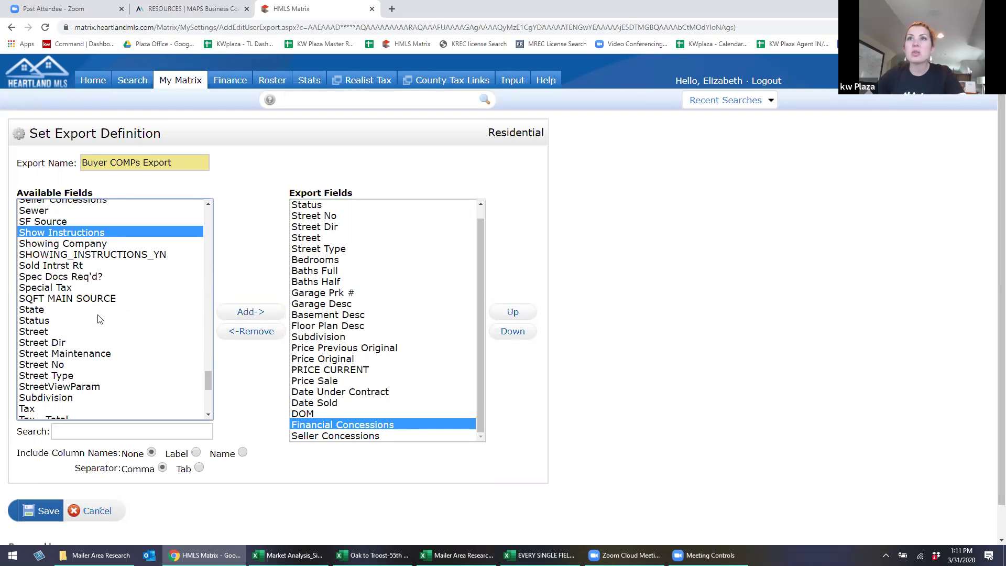
click(95, 299)
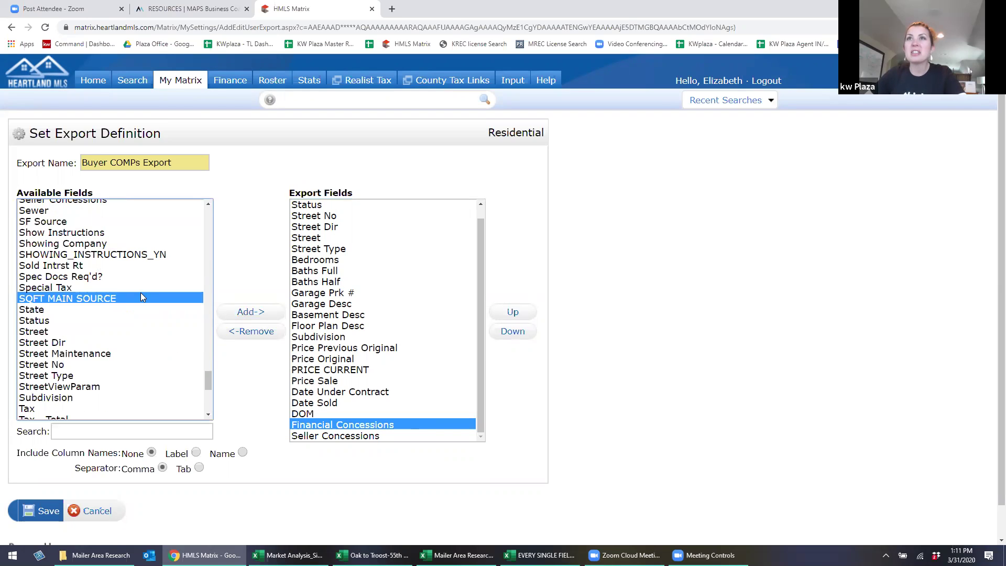
click(247, 314)
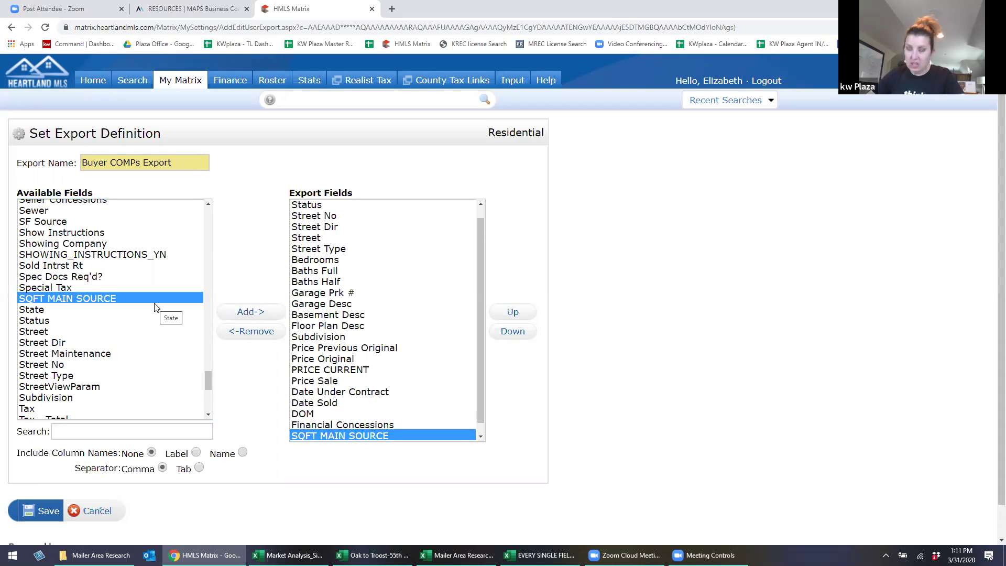
Find Total Finished Sqft among the available fields and add it to the export after SQFT MAIN SOURCE
scroll(155, 307, up, 1)
scroll(137, 341, down, 2)
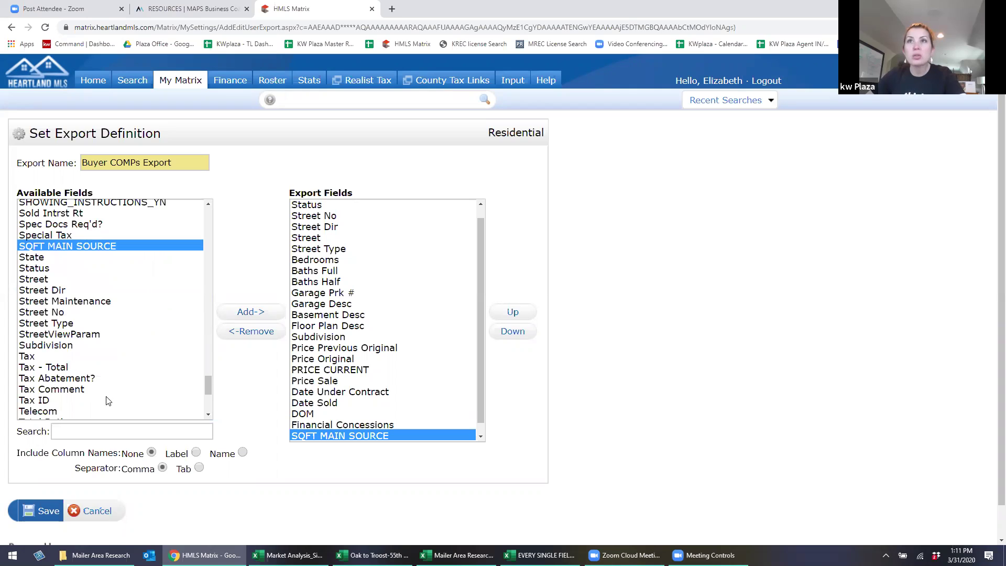
scroll(109, 399, down, 1)
scroll(106, 390, down, 1)
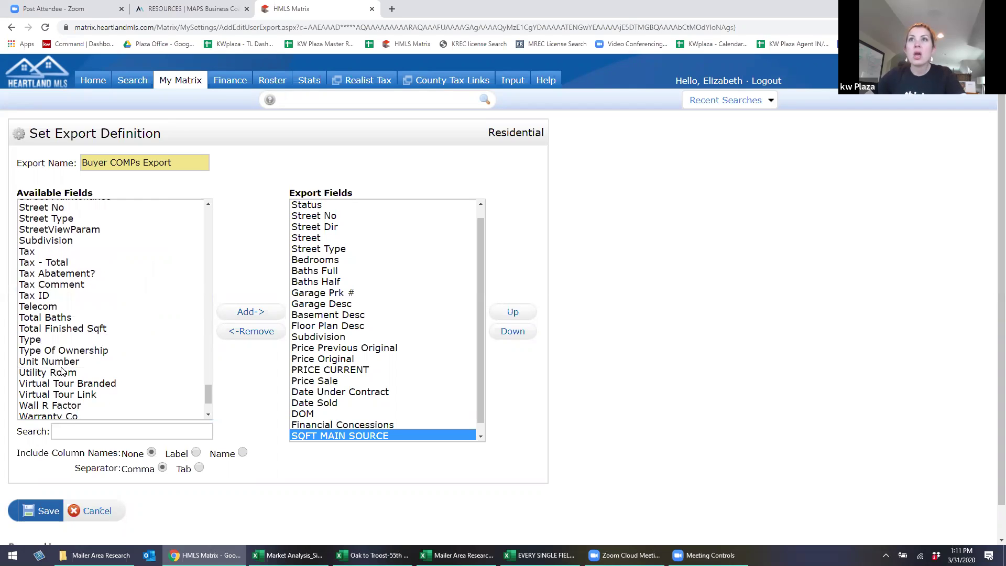
click(68, 328)
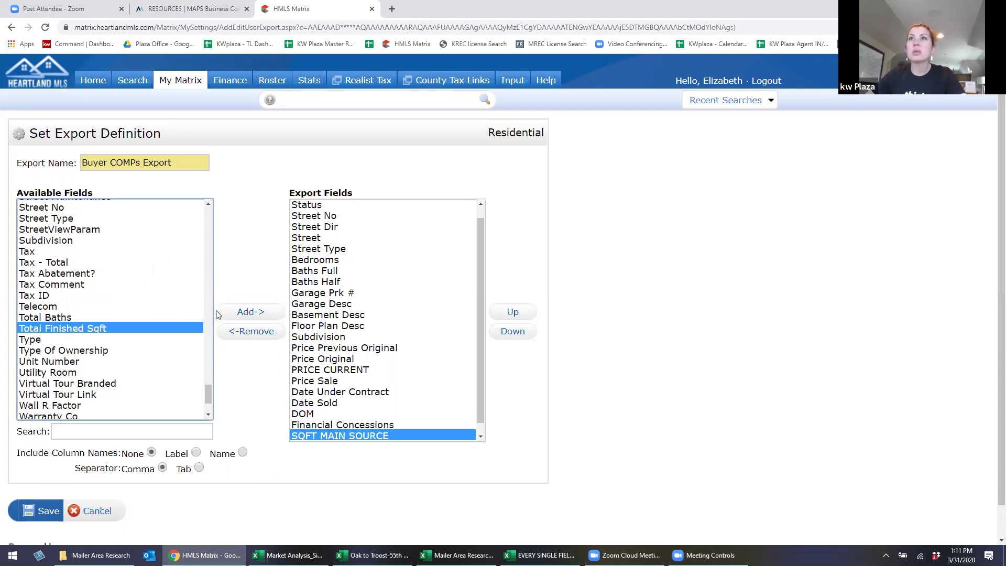
click(251, 312)
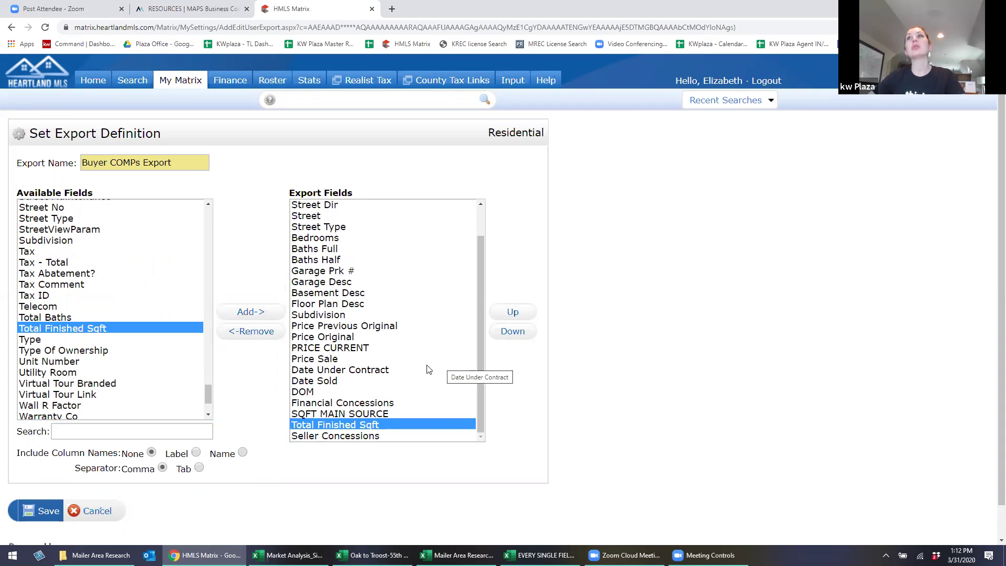
Reorder the export fields so Financial Concessions sits directly below Price Sale
scroll(424, 364, up, 1)
scroll(420, 368, down, 1)
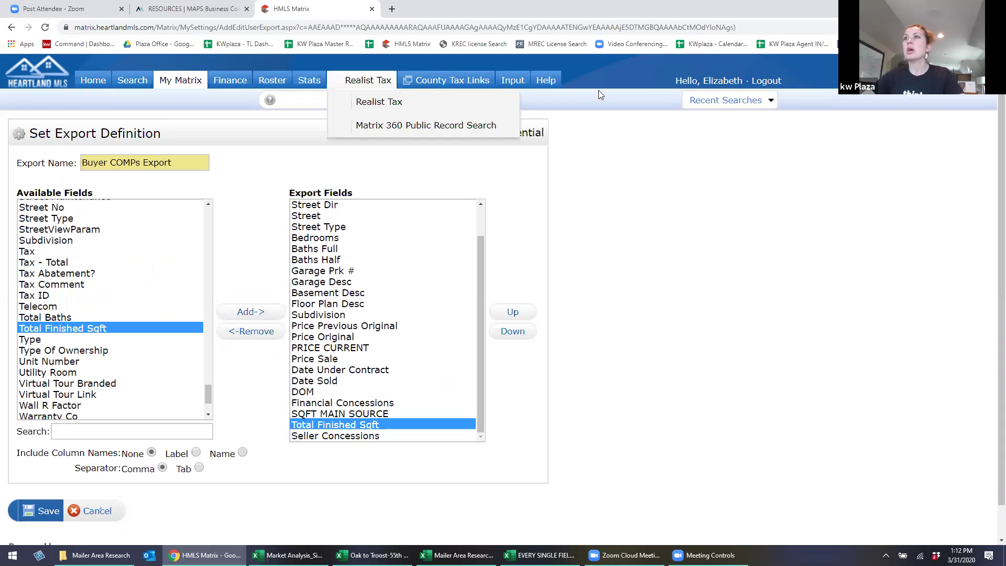
click(386, 402)
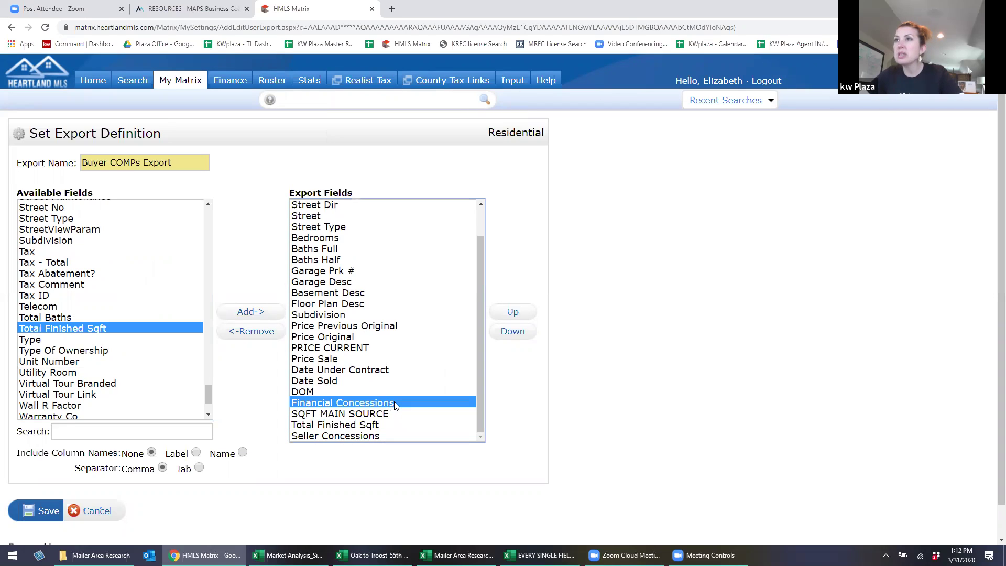
click(511, 313)
click(512, 313)
click(512, 313)
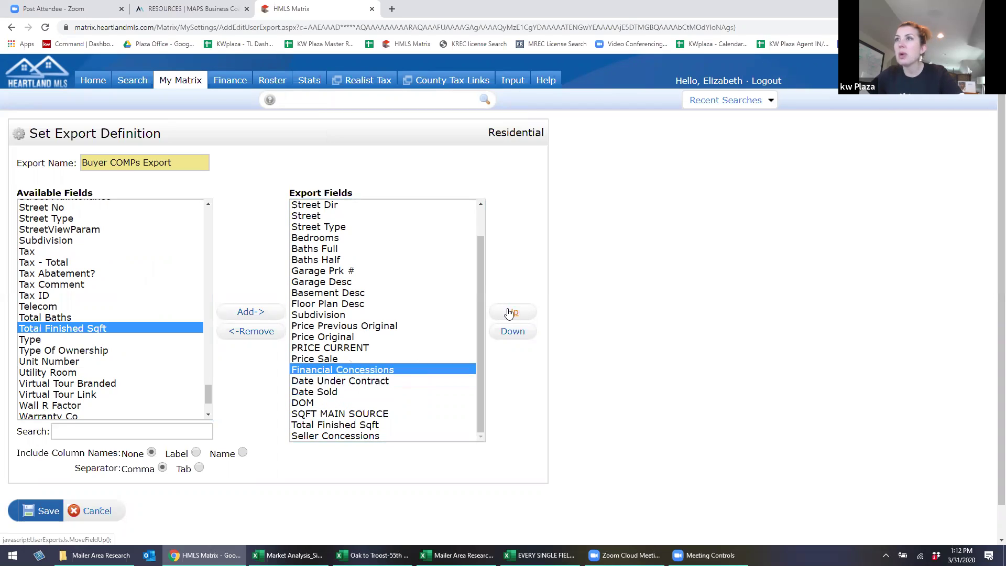
click(512, 313)
click(511, 313)
click(512, 332)
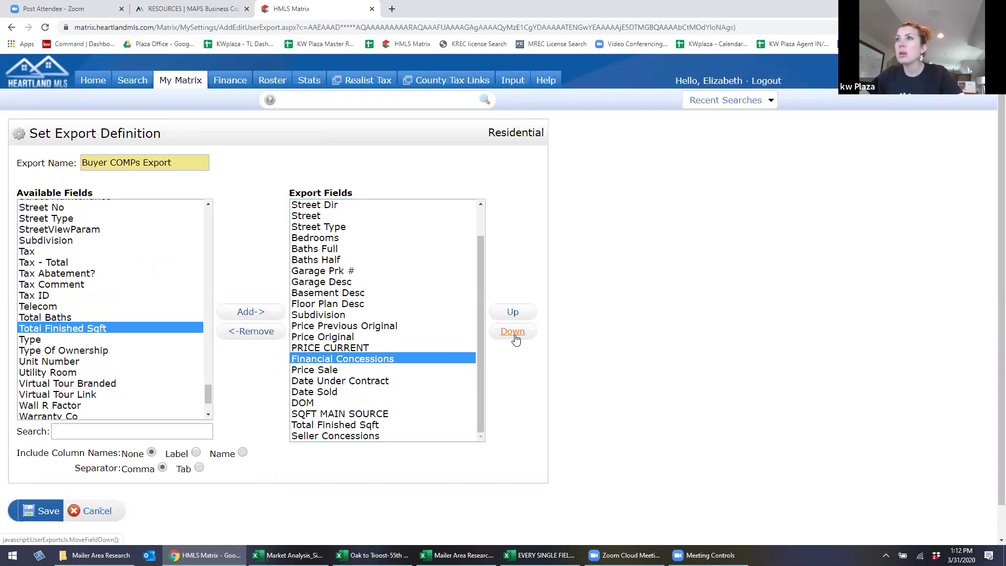
click(513, 333)
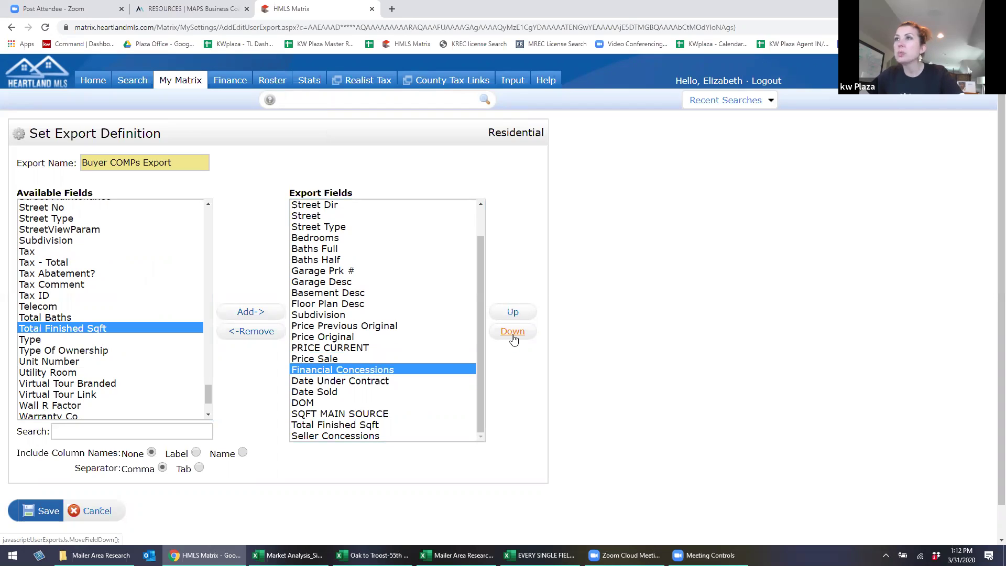
Reorder the export fields so Seller Concessions sits directly below Financial Concessions
click(390, 431)
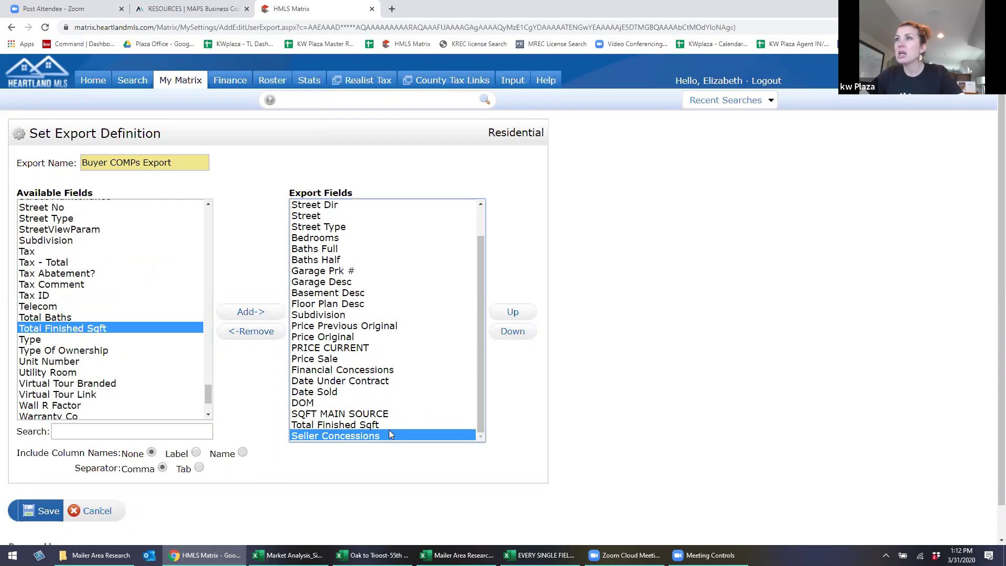
click(510, 313)
click(509, 313)
click(509, 313)
click(509, 315)
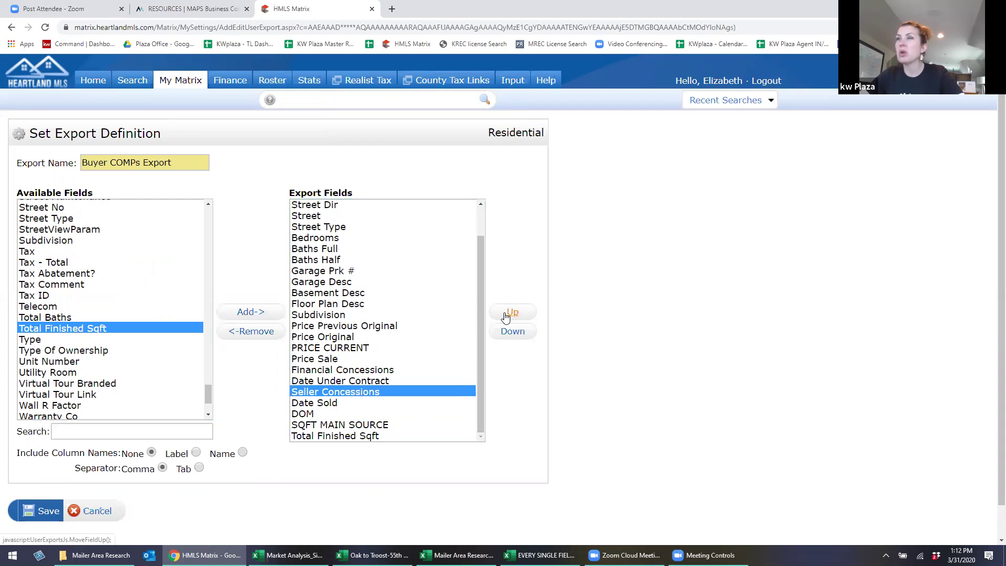
click(507, 315)
click(507, 315)
click(513, 331)
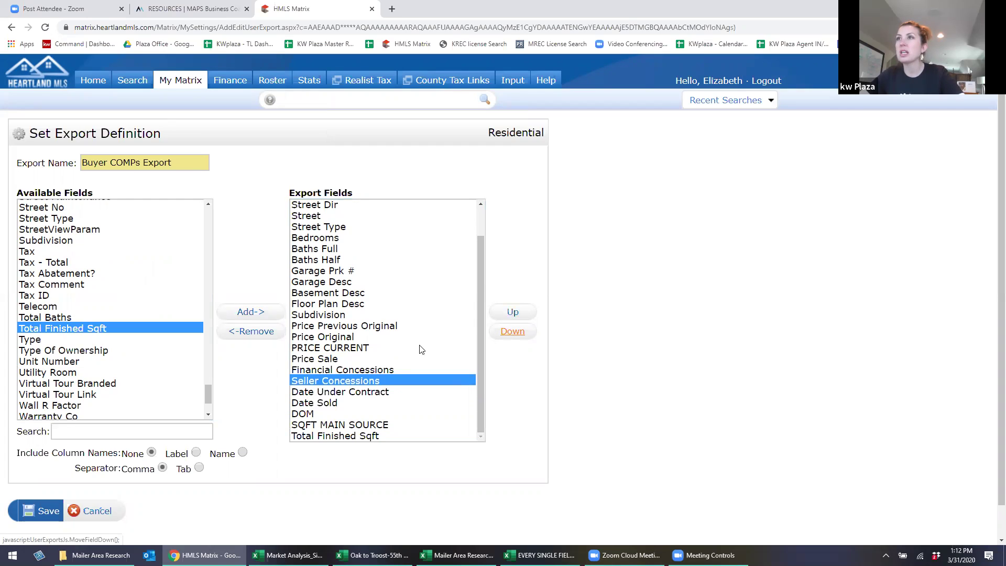
Move the block of fields from Price Previous Original through Seller Concessions to the end of the export, below Total Finished Sqft
click(386, 347)
click(381, 327)
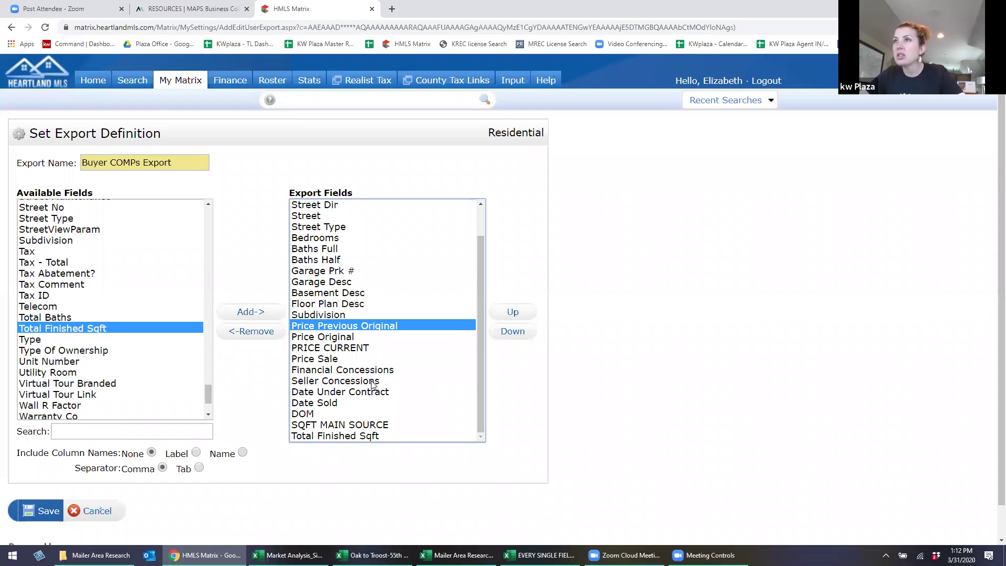
shift+click(373, 383)
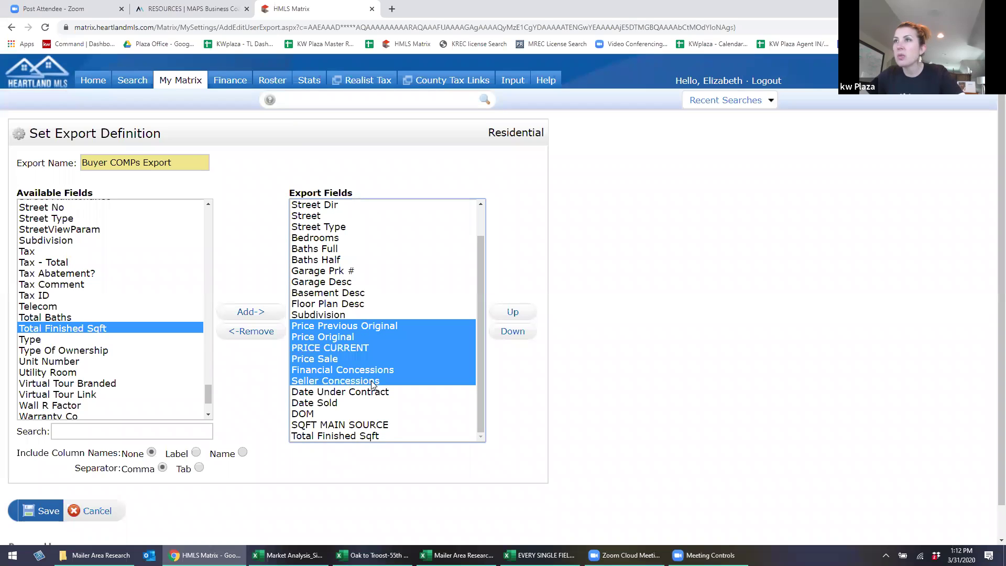
click(366, 325)
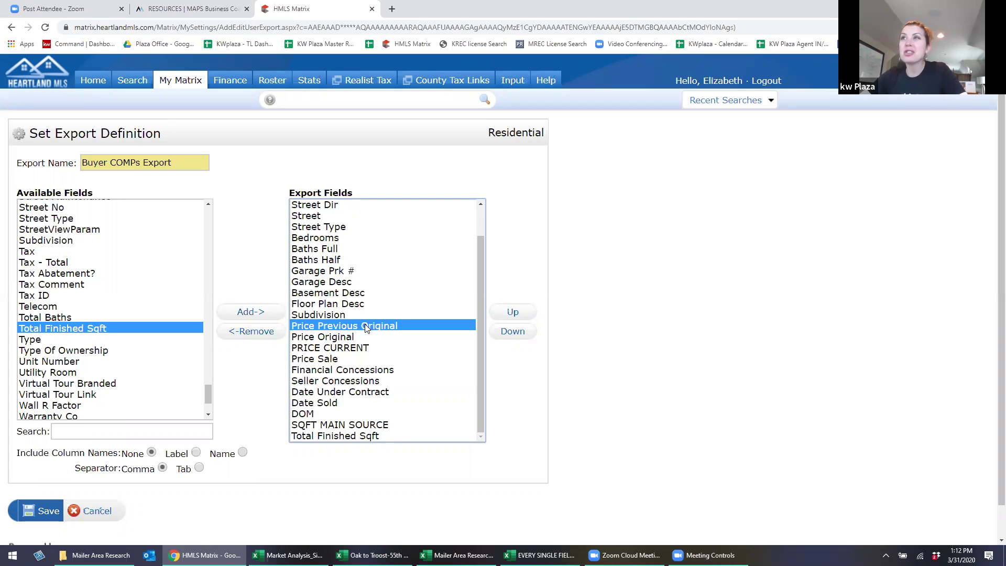
shift+click(385, 384)
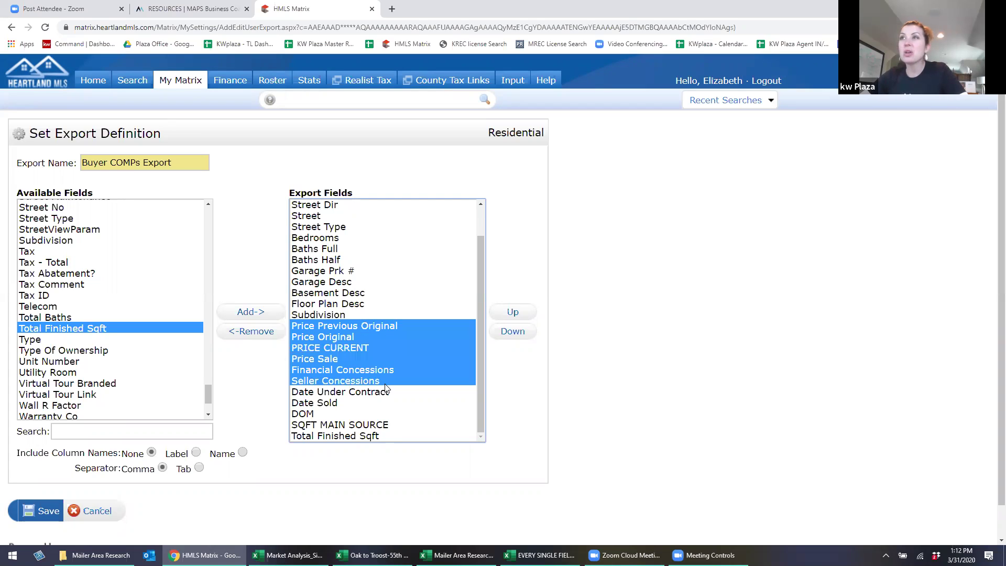
click(521, 334)
click(521, 334)
click(517, 334)
click(517, 334)
click(514, 335)
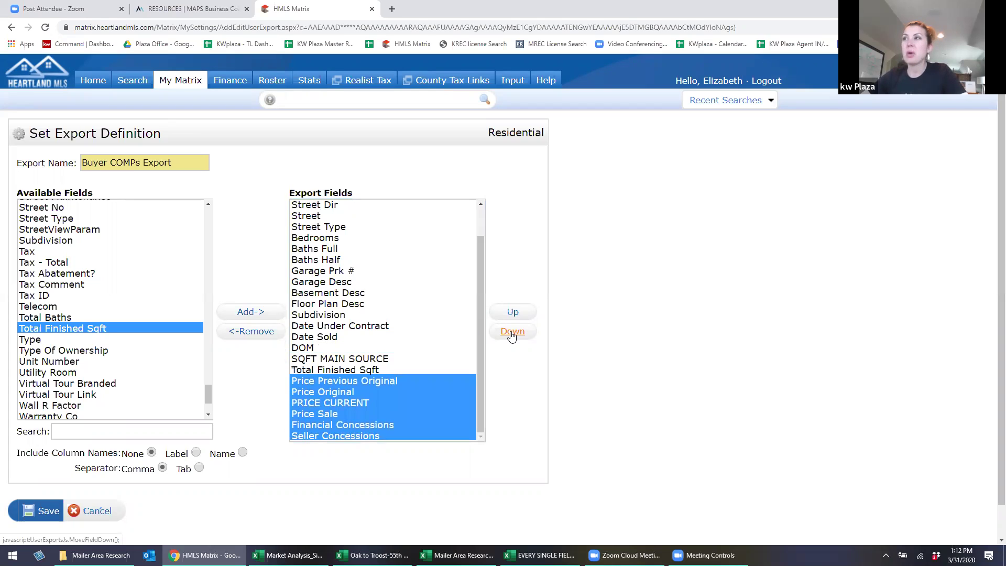
Set the export to include column names as Label and save the export definition
scroll(364, 328, down, 1)
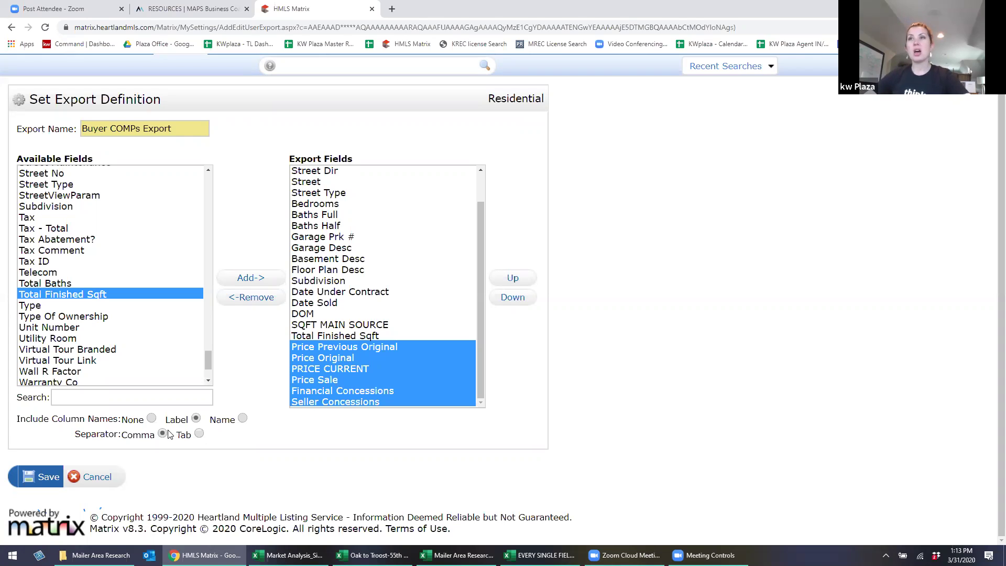
drag(76, 435, 221, 434)
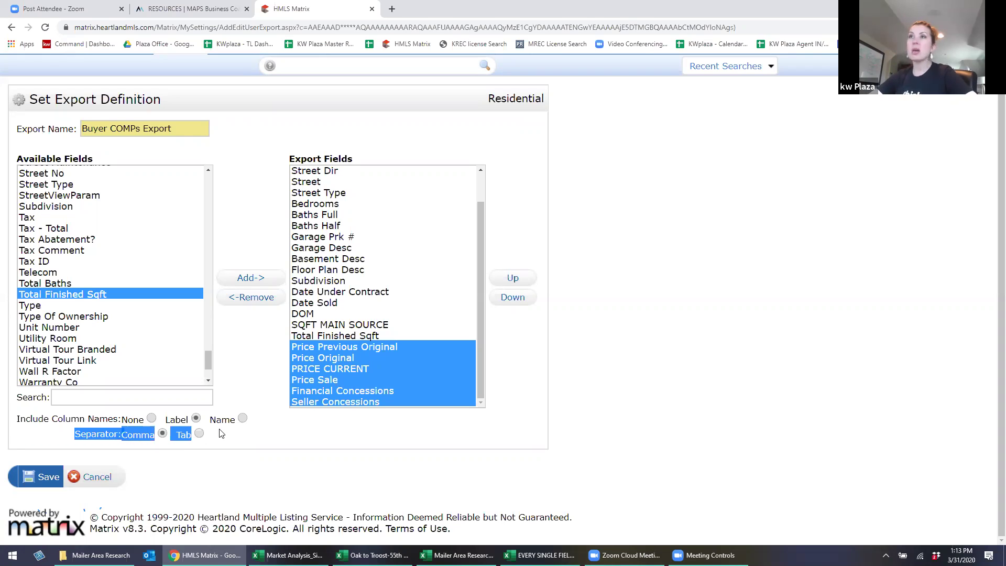
click(46, 455)
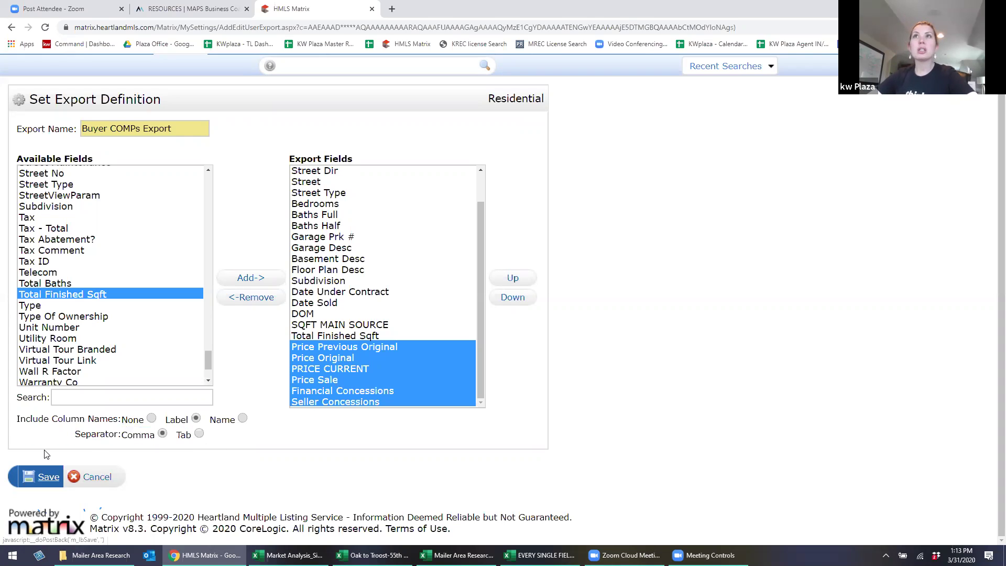
click(47, 476)
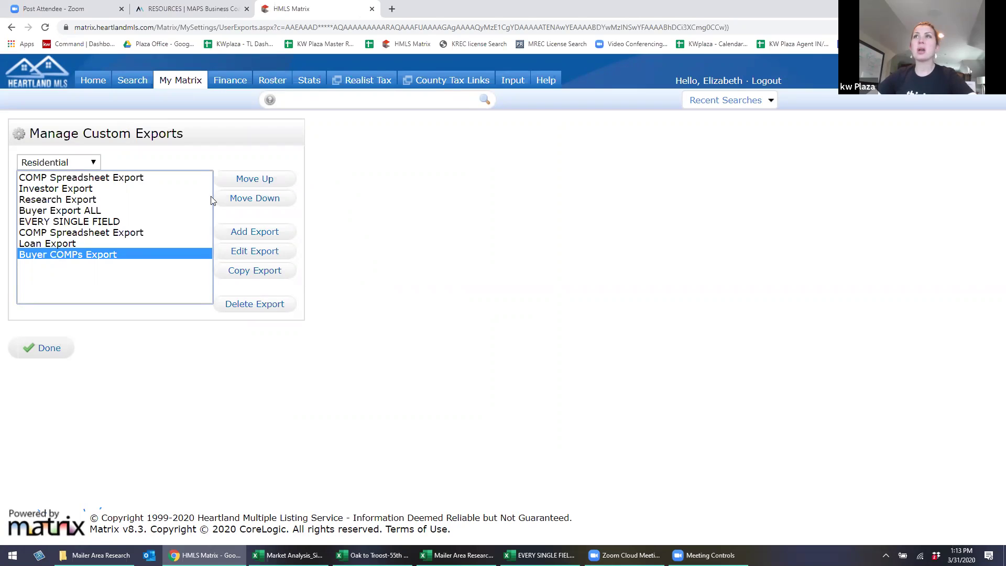
Move Buyer COMPs Export up to second place in the Residential custom exports and finish managing exports
click(242, 181)
click(242, 181)
click(242, 181)
click(242, 181)
click(242, 181)
click(242, 181)
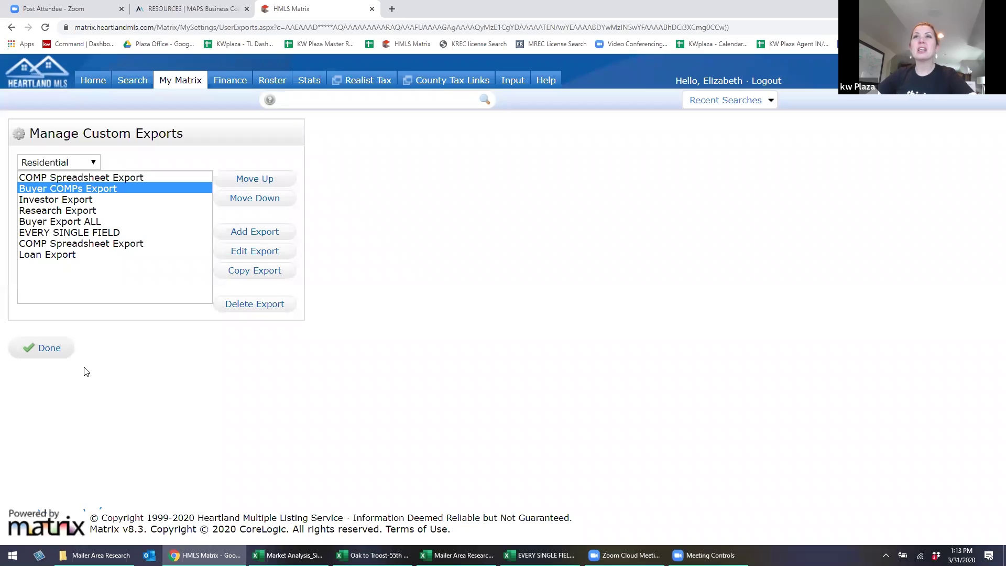
click(49, 349)
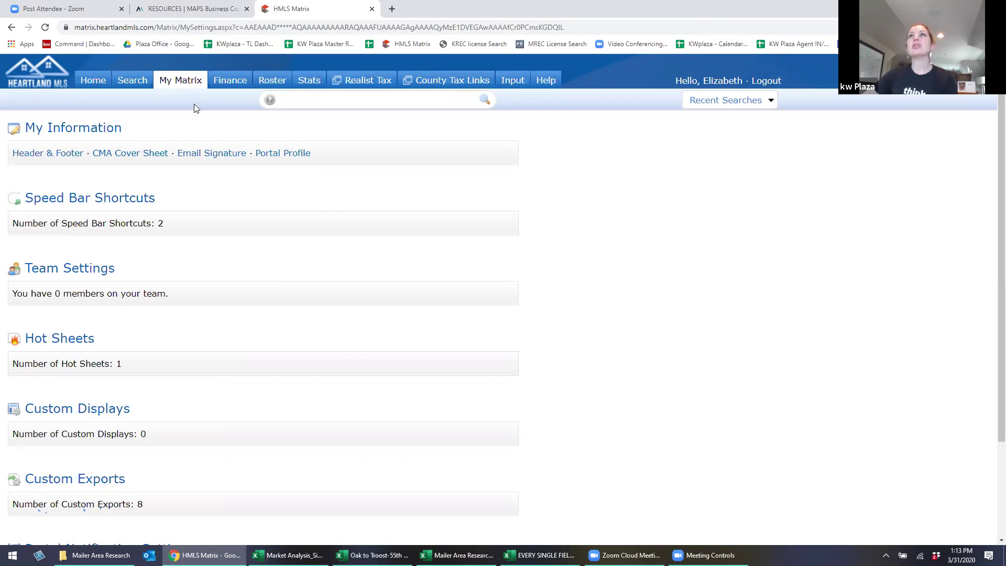
Open the Auto Emails list and expand the details of the "Market Change Alert - Pine Grove" auto email
mouse_move(186, 89)
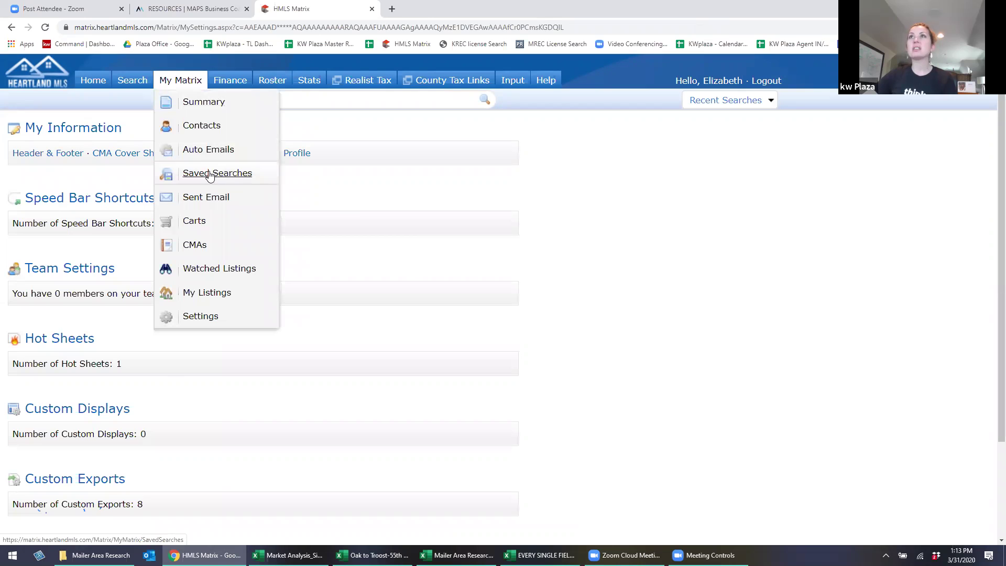
click(206, 151)
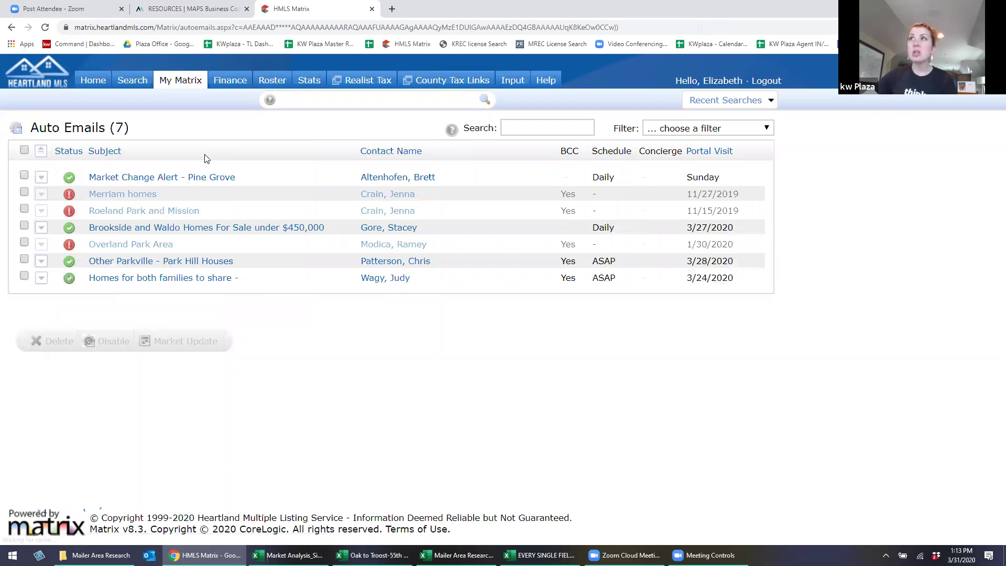
click(42, 179)
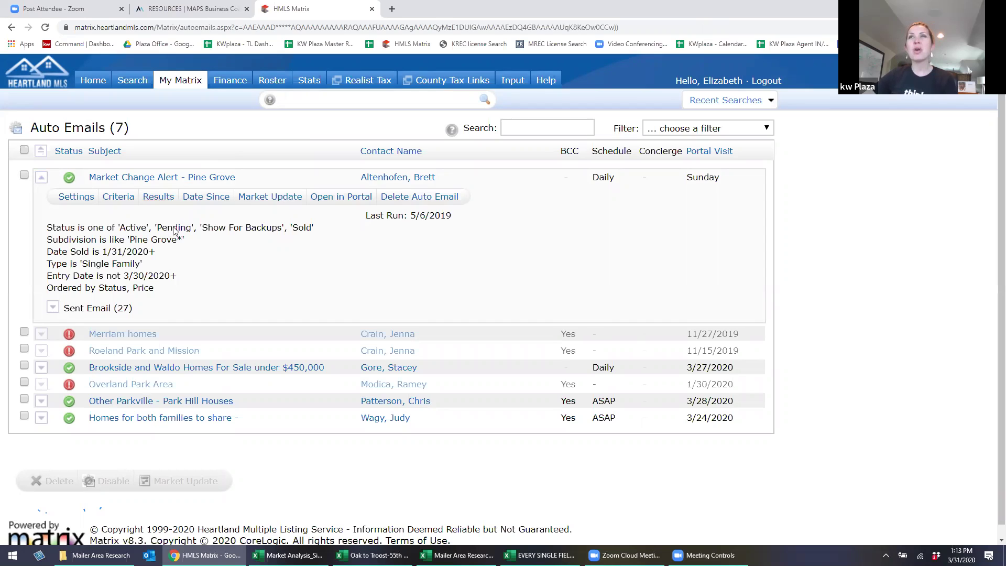
Open the Pine Grove auto email's date-since results, check all listings and show them in the Residential Single Line Grid
click(208, 201)
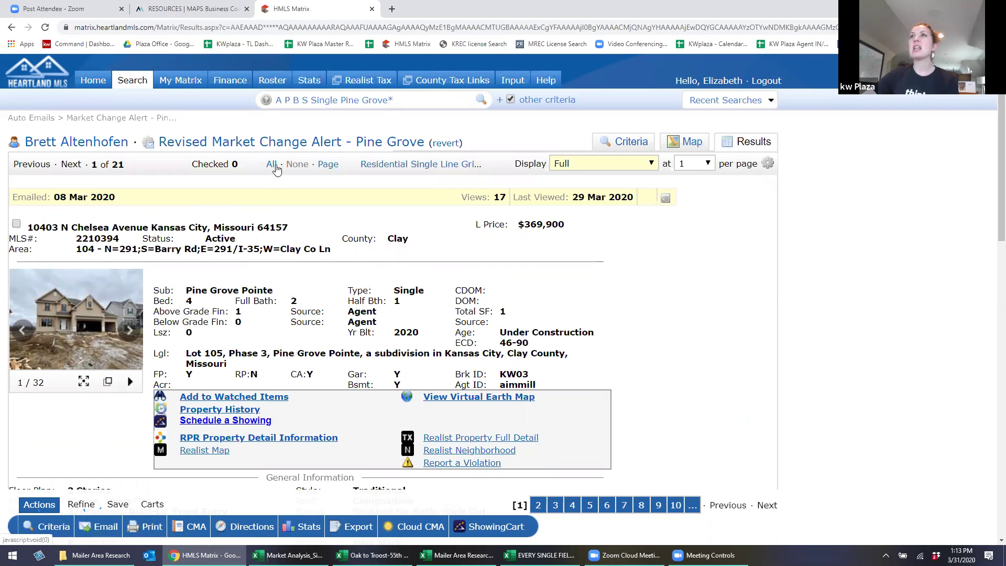
click(272, 165)
click(383, 164)
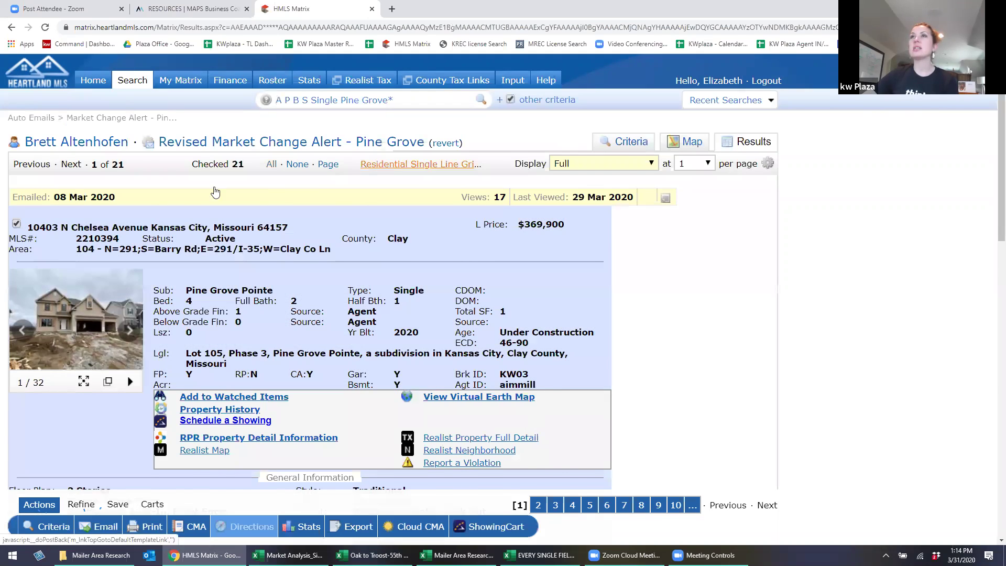
scroll(280, 235, down, 3)
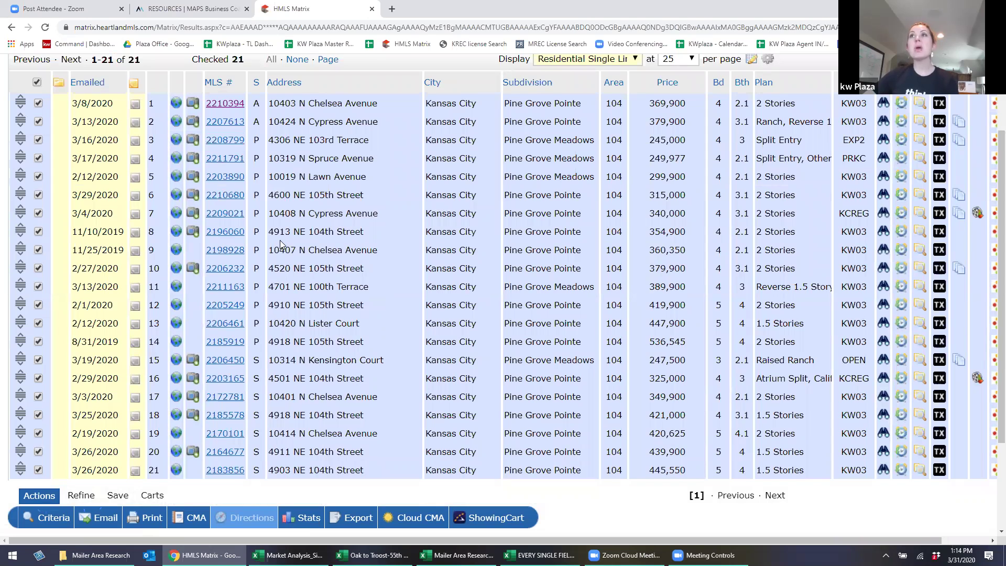
Open the export page for the checked Pine Grove listings, look through the export file formats and return to the results
scroll(280, 244, down, 2)
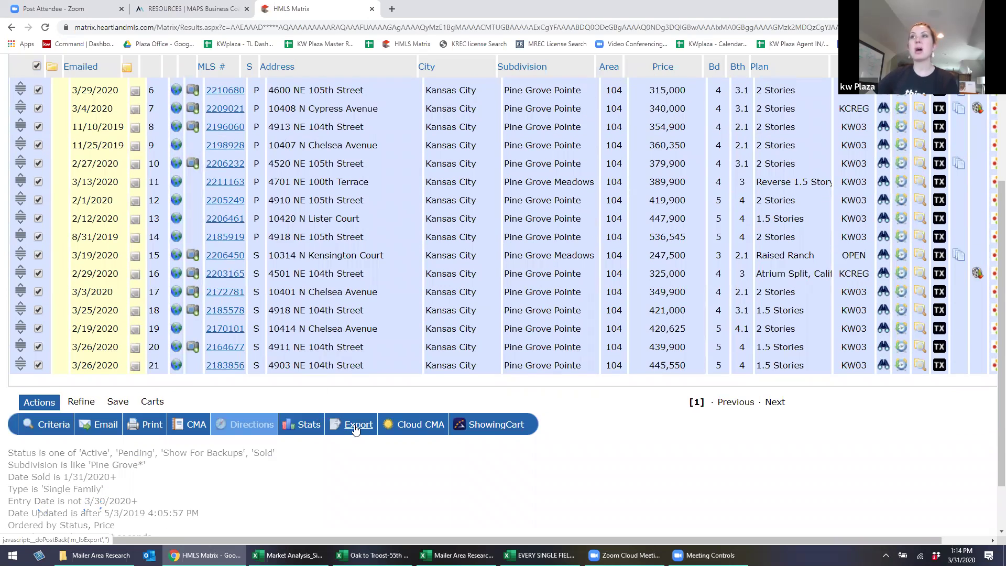
click(354, 426)
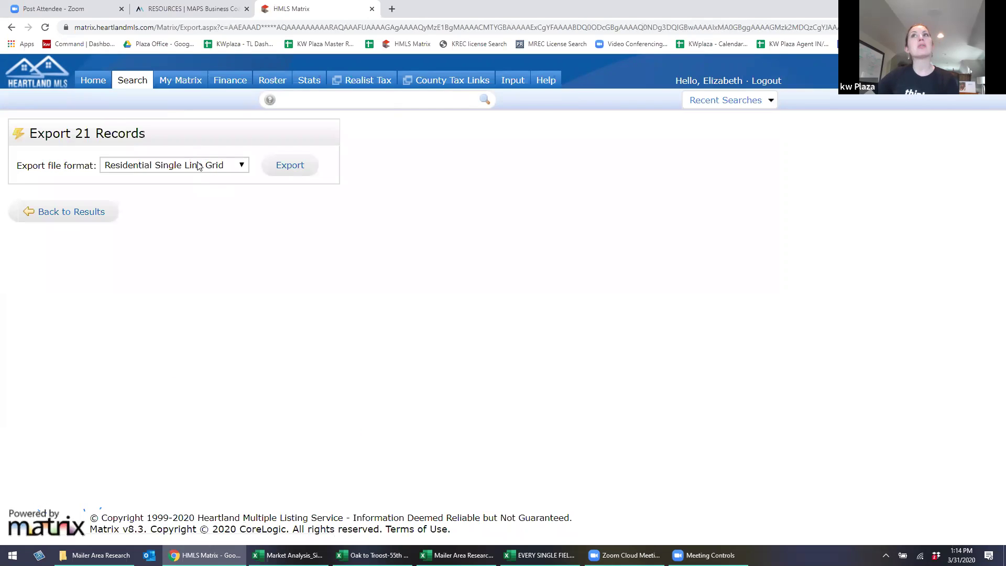
click(195, 166)
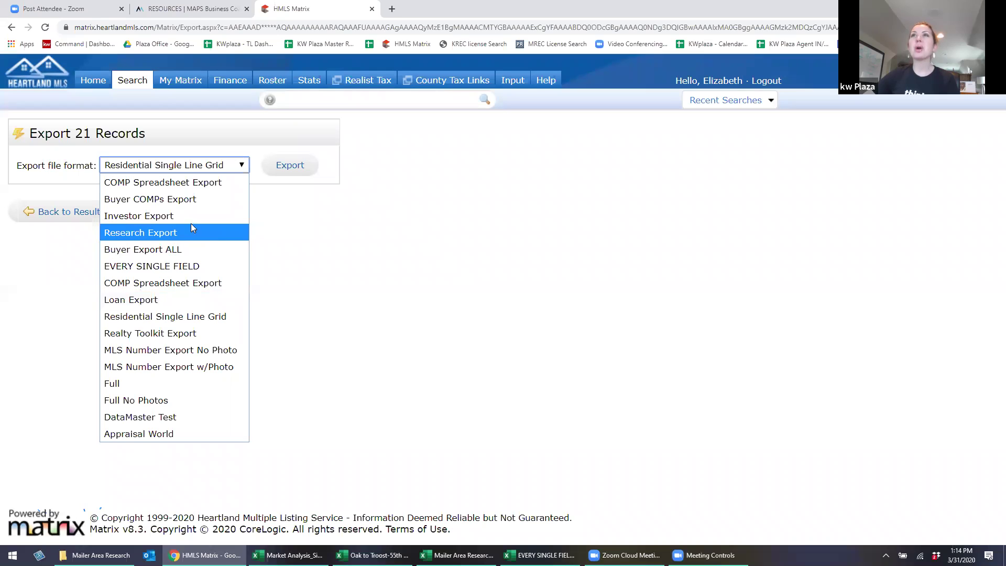
click(98, 229)
click(50, 215)
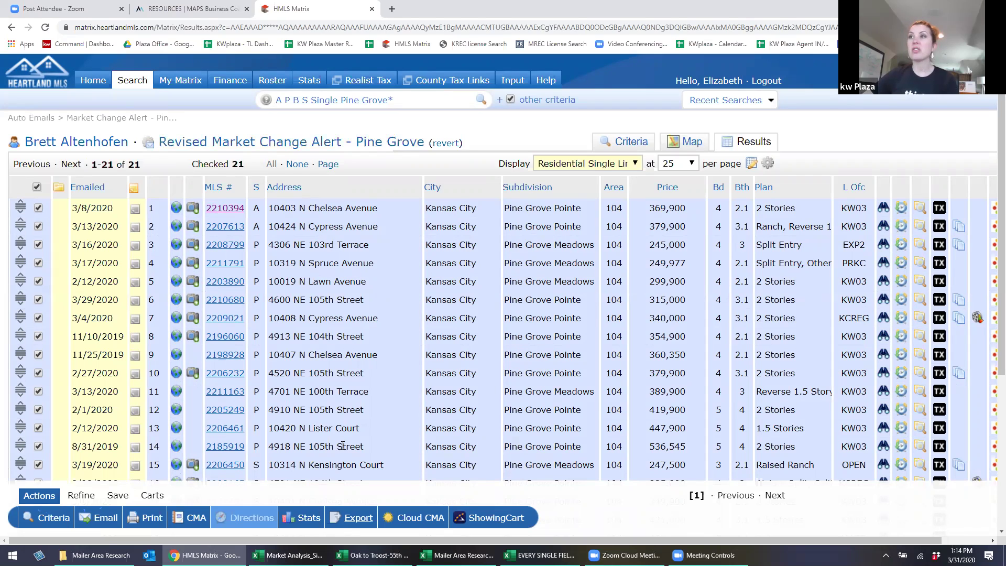
scroll(343, 446, down, 1)
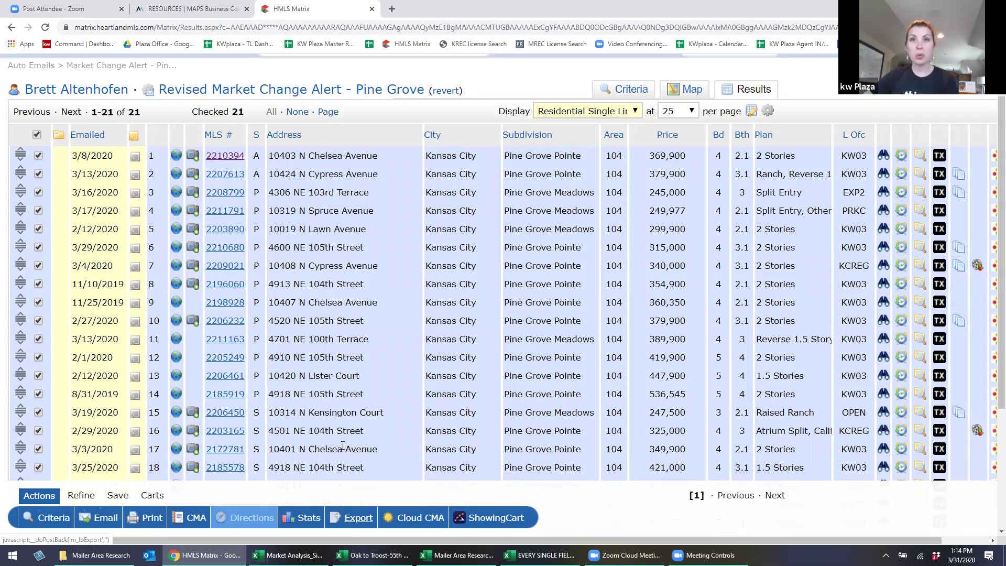
scroll(329, 413, up, 1)
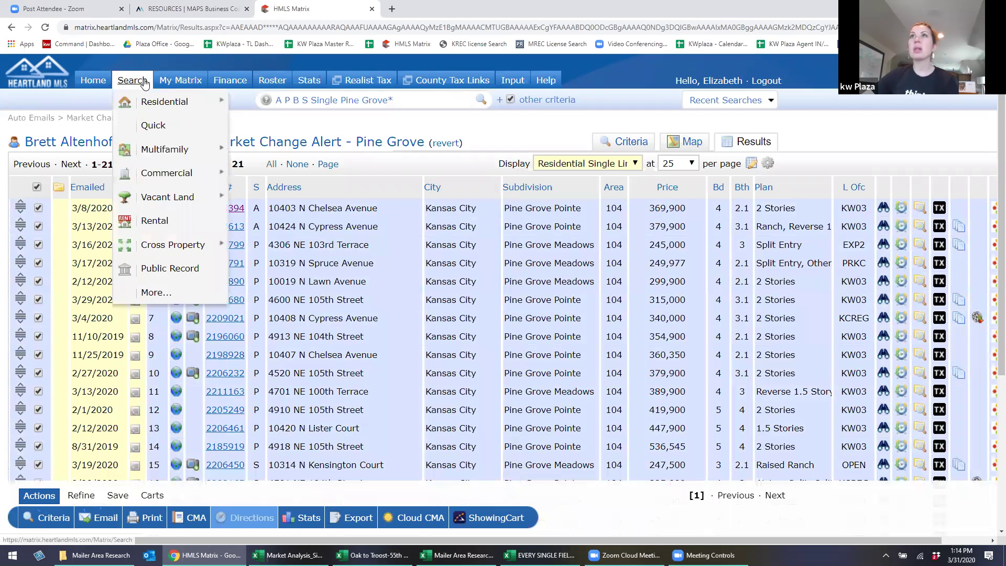
Open the 12-listing Cross Property Cart last used at 12:21 PM from the Carts list and check all its listings
mouse_move(180, 81)
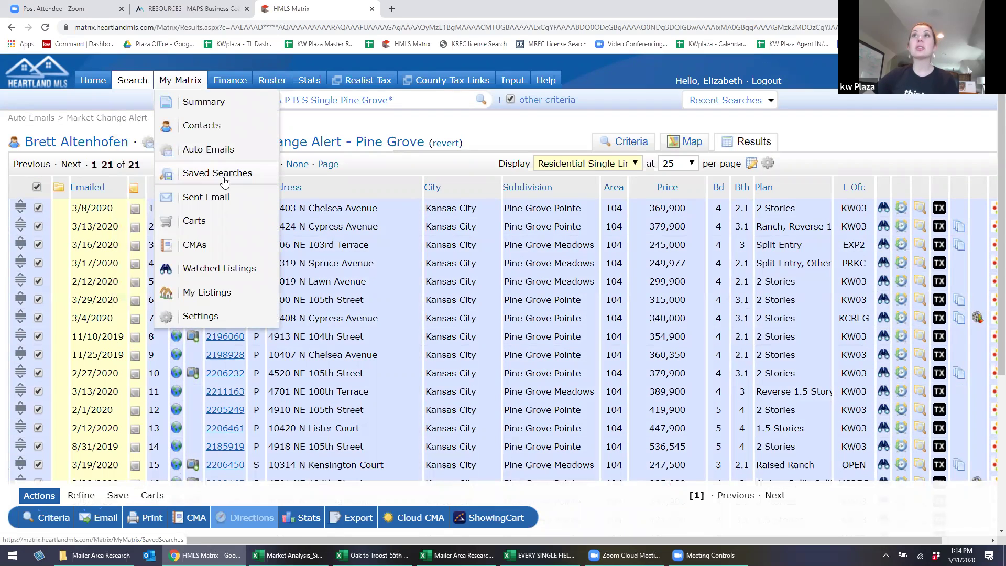
click(195, 221)
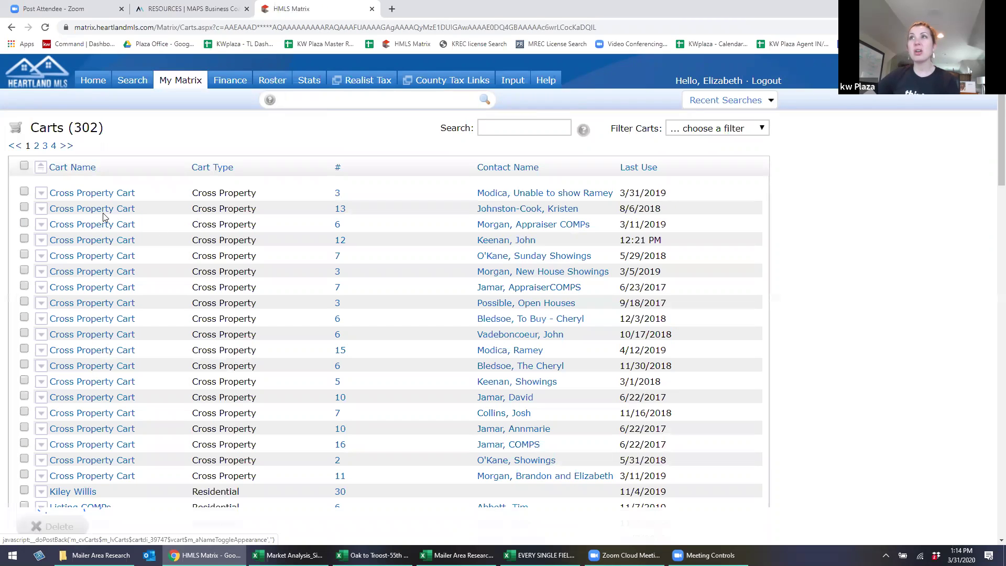
click(92, 241)
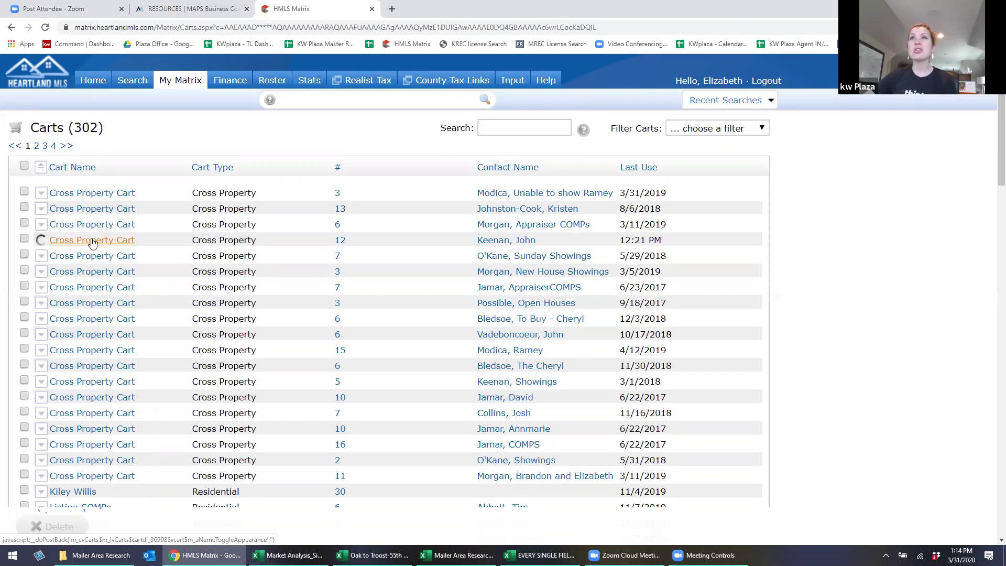
click(341, 243)
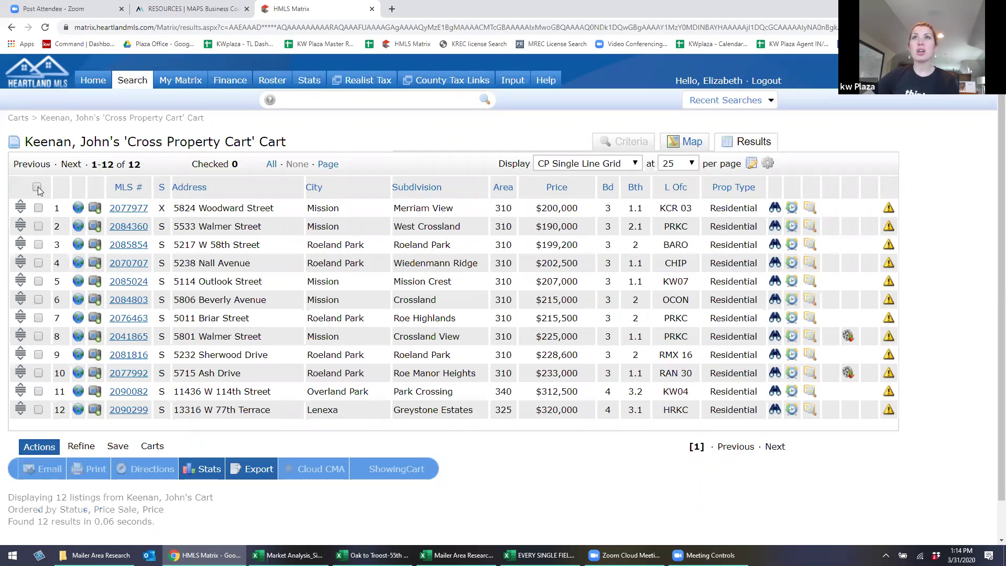
click(37, 188)
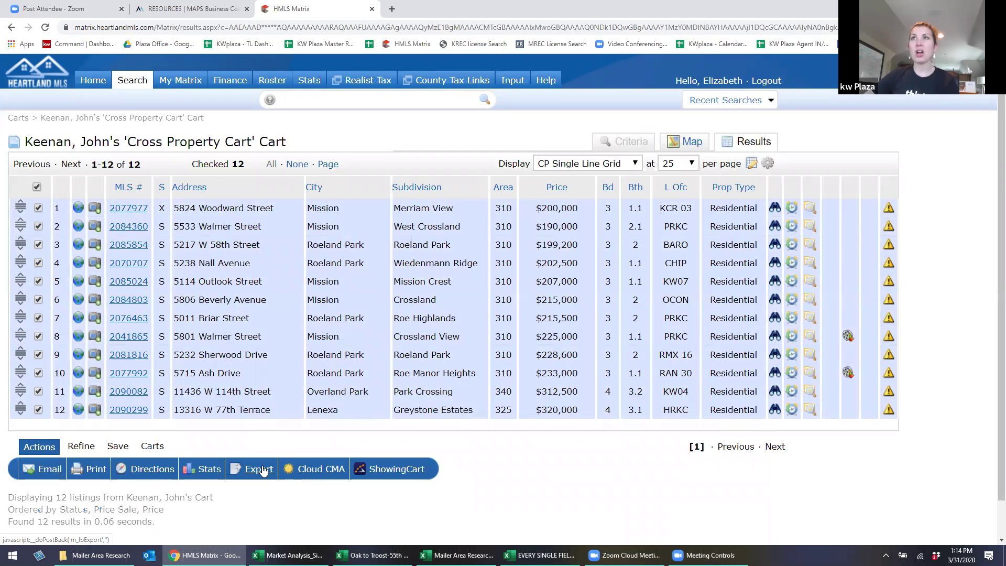
Start a Quick search and limit the status to Active, Pending, Show For Backups and Sold
mouse_move(141, 88)
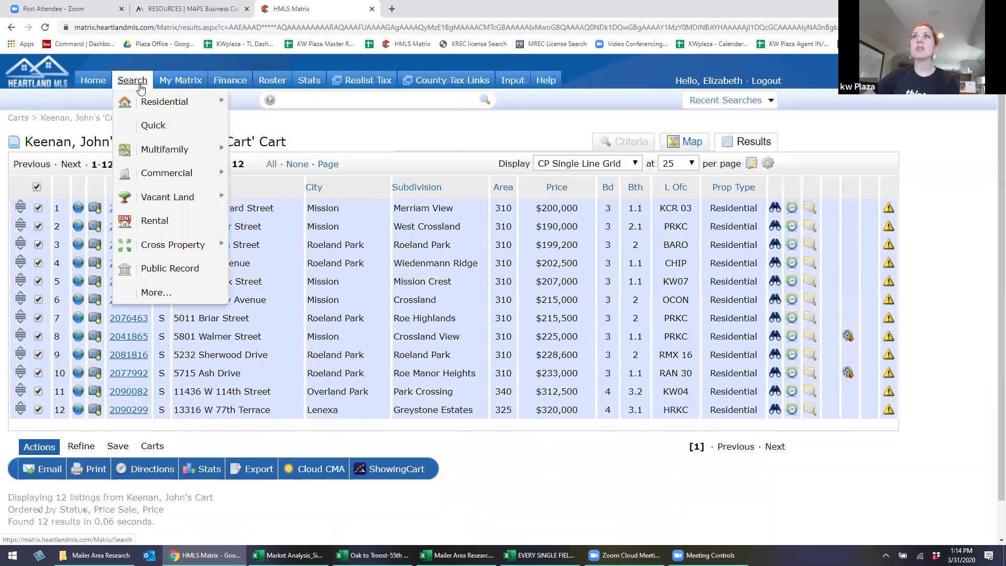
click(154, 126)
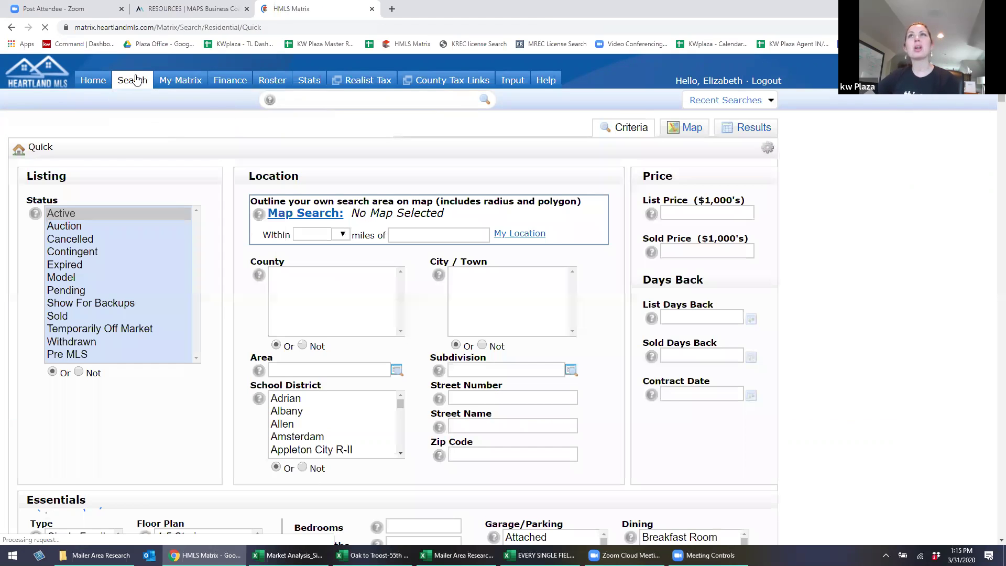
click(92, 137)
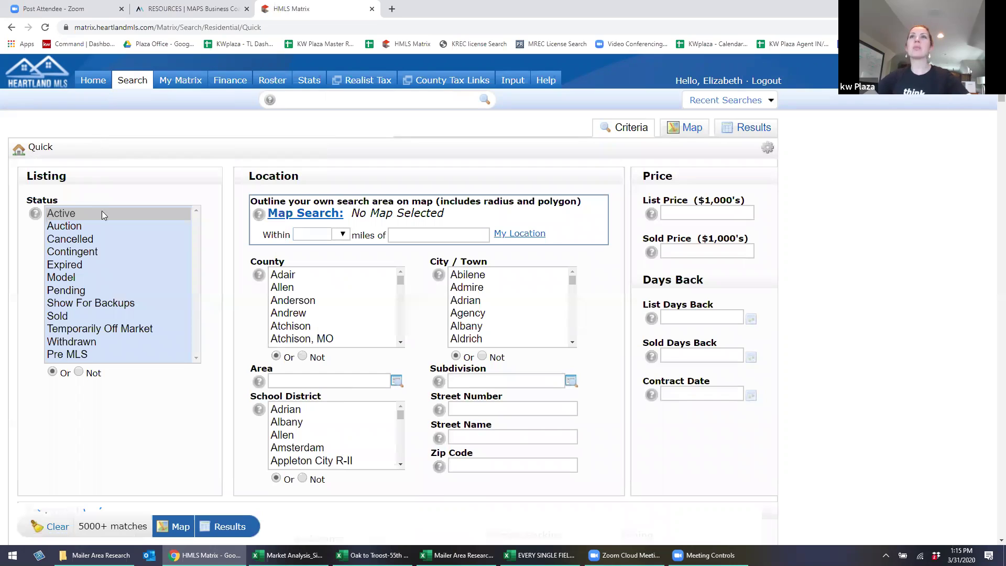
ctrl+click(104, 212)
ctrl+click(105, 214)
ctrl+click(104, 305)
ctrl+click(105, 313)
ctrl+click(102, 290)
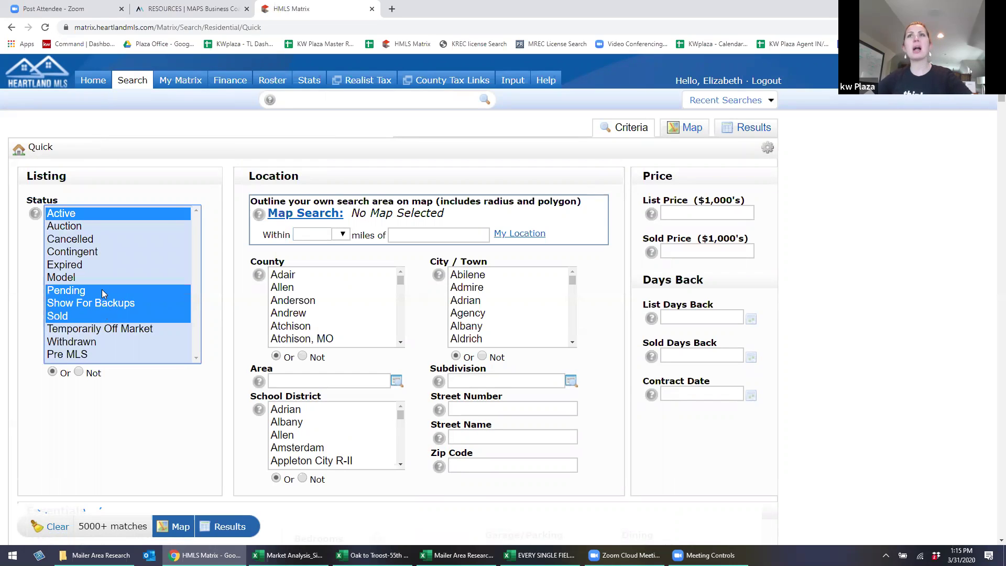
Set Sold Days Back to 60+ and the list price range to 0-300 in thousands
click(682, 354)
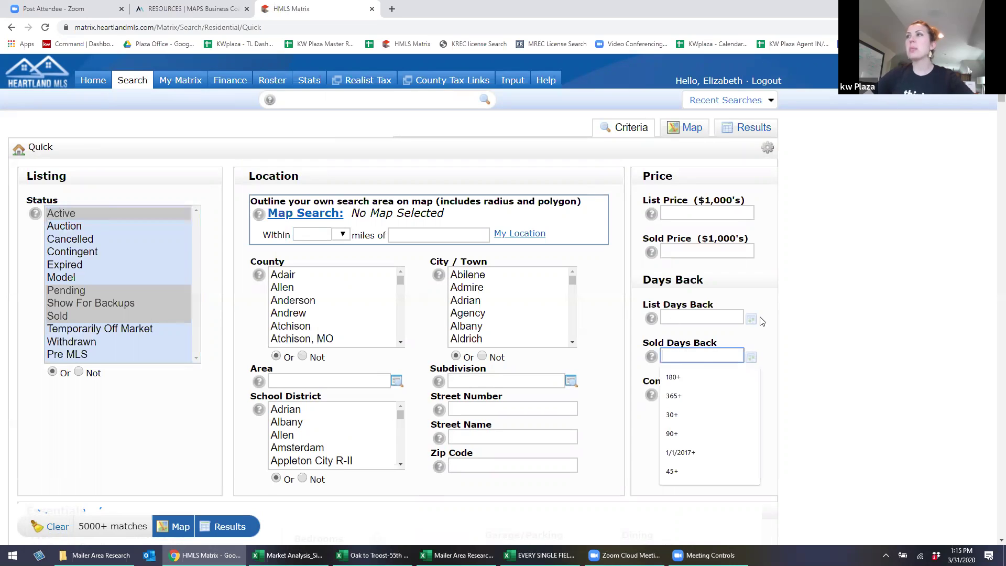
text(30+)
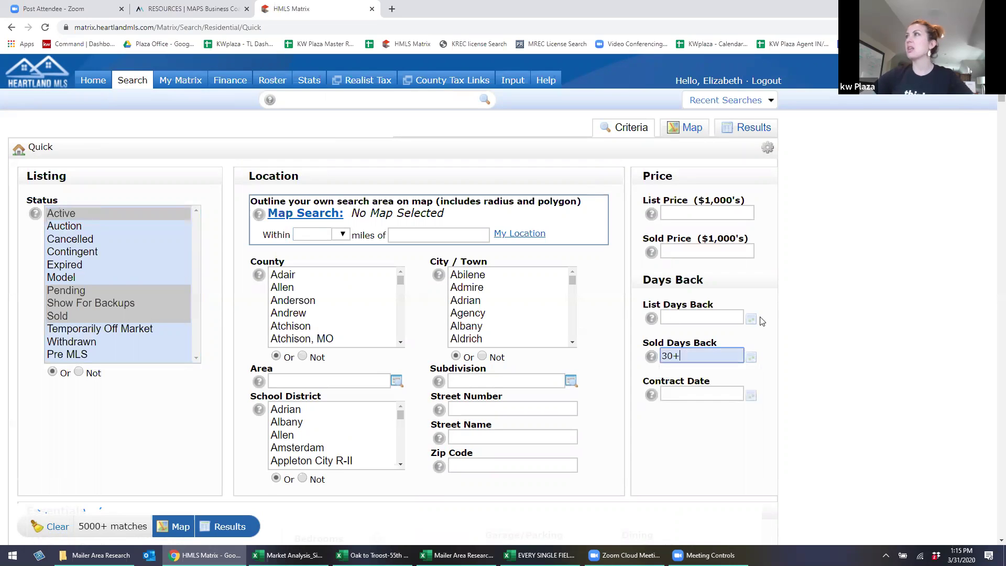
key(BackSpace)
key(BackSpace)
key(BackSpace)
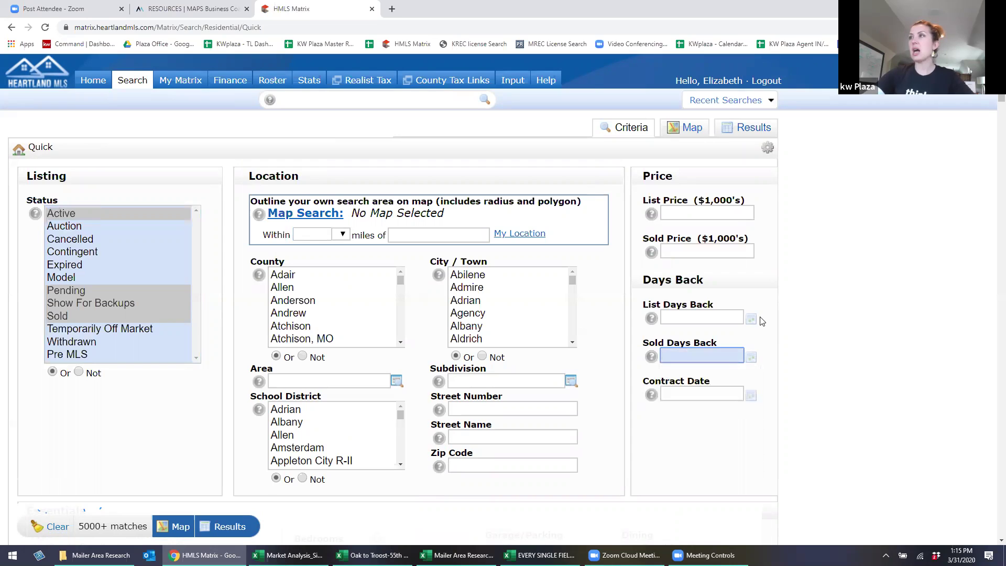
text(60+)
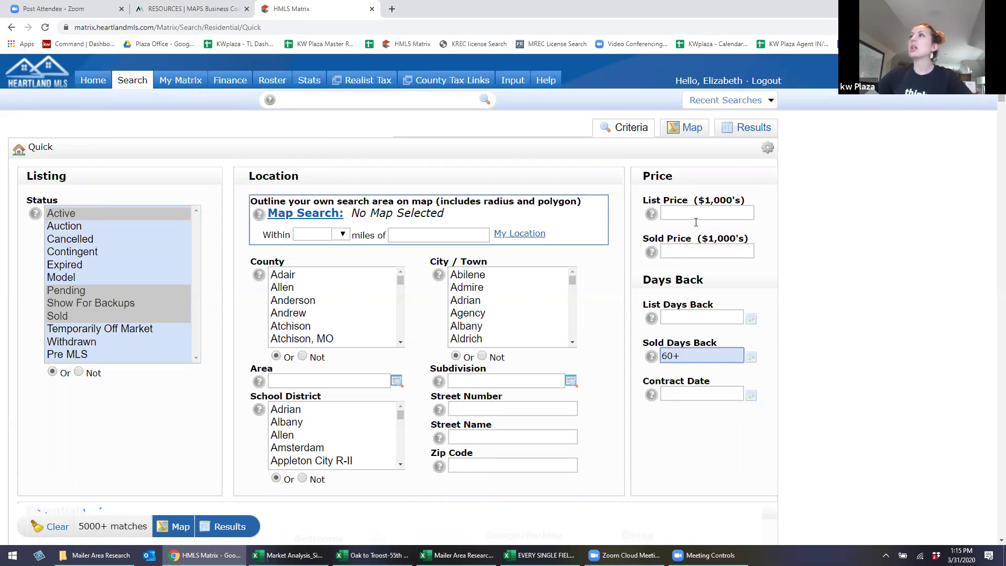
click(696, 222)
text(0-300)
click(675, 335)
Restrict the search to zip code 64113 and the Single Family property type
click(558, 463)
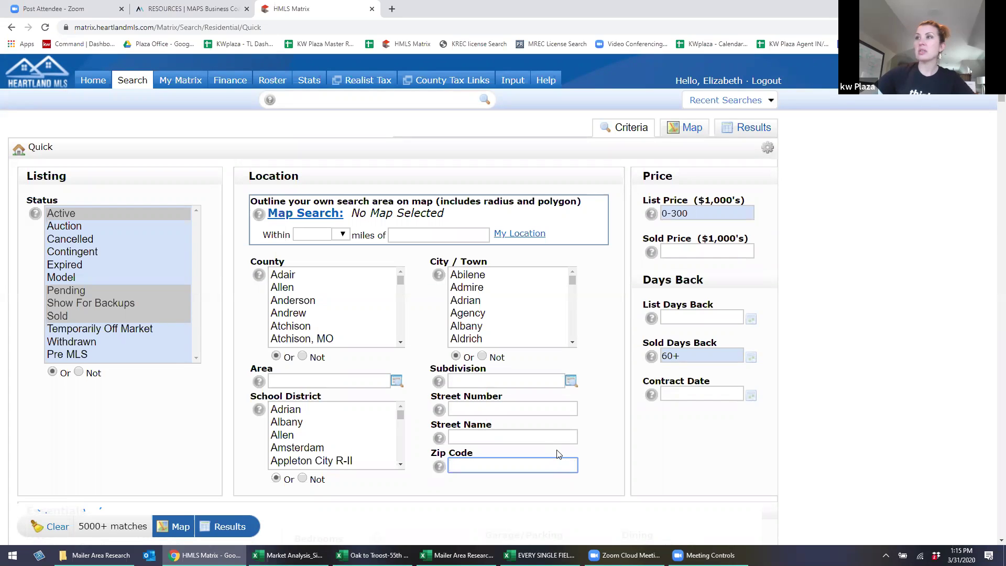
text(64113)
click(835, 400)
scroll(492, 373, down, 3)
click(91, 393)
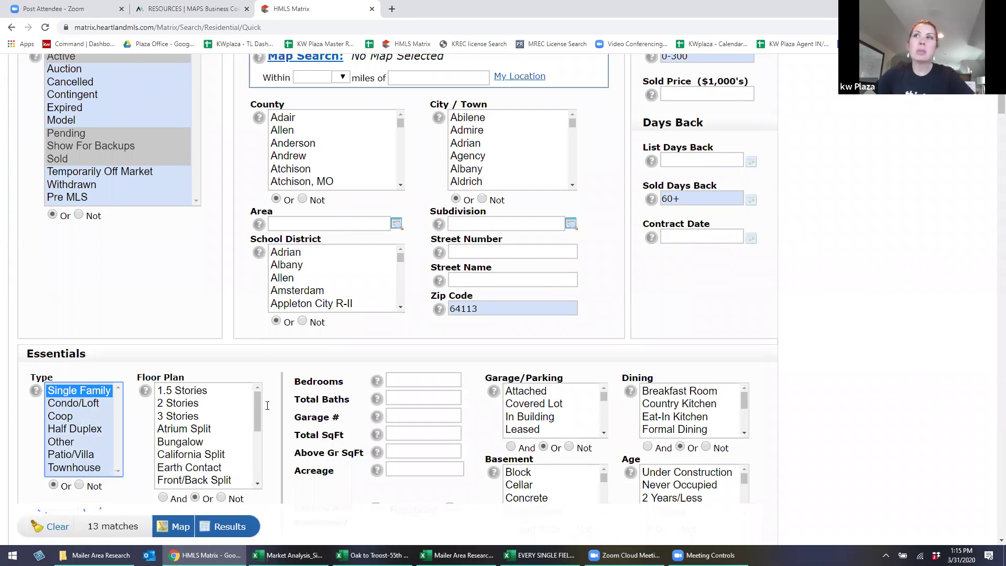
Set the search criteria to 3+ bedrooms and 2.1+ total baths
click(412, 380)
text(3+)
key(Tab)
text(1+)
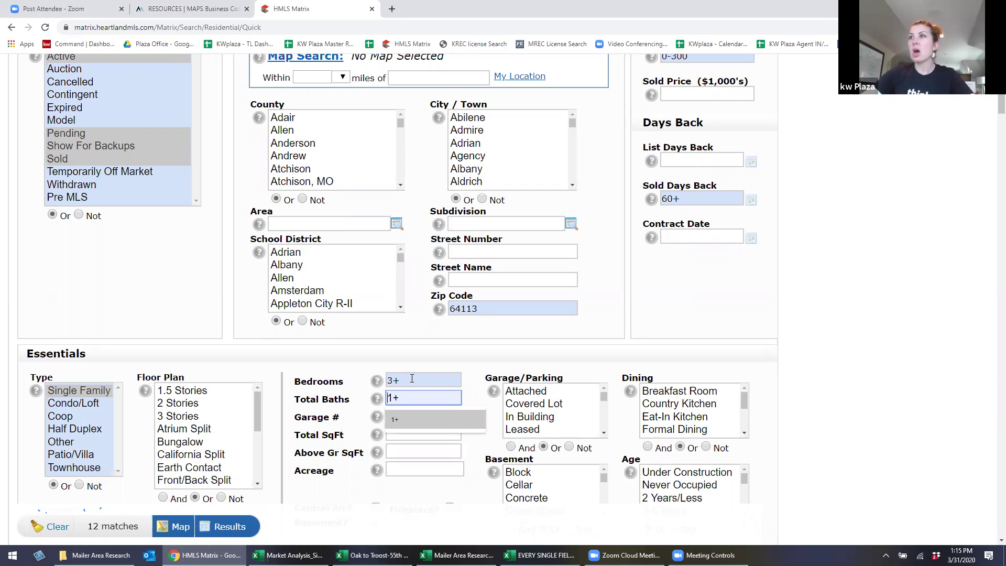
key(BackSpace)
key(BackSpace)
text(2+)
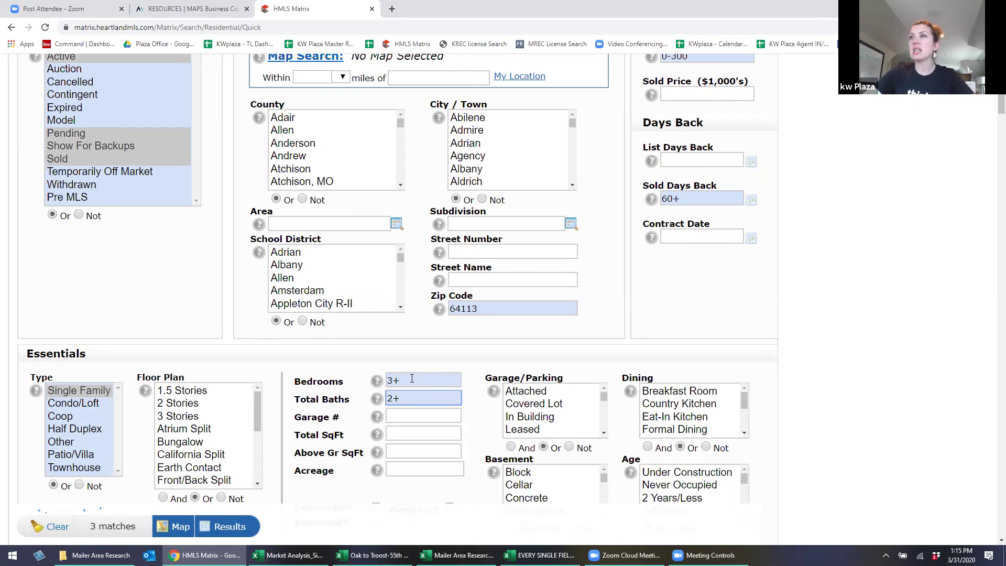
key(BackSpace)
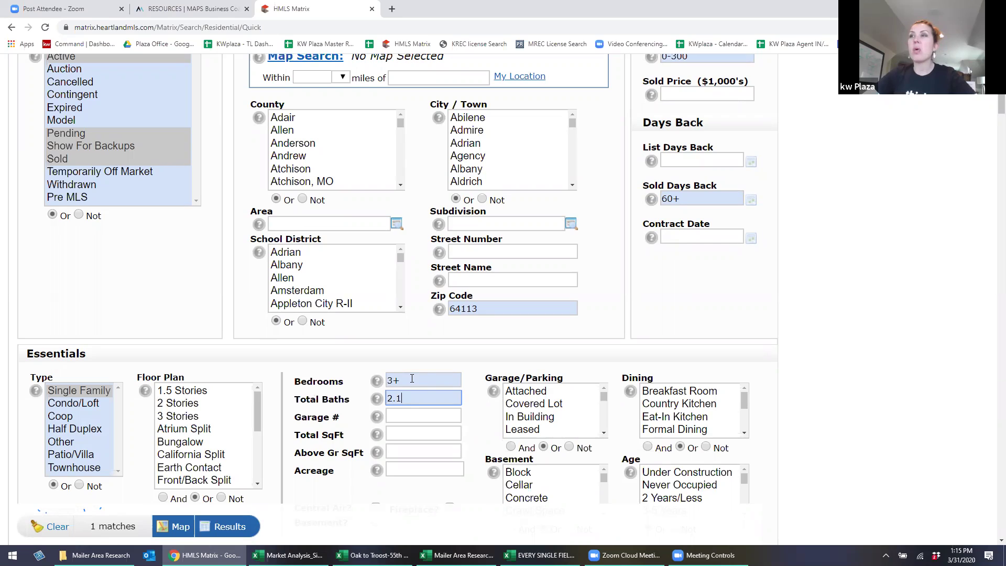
text(2)
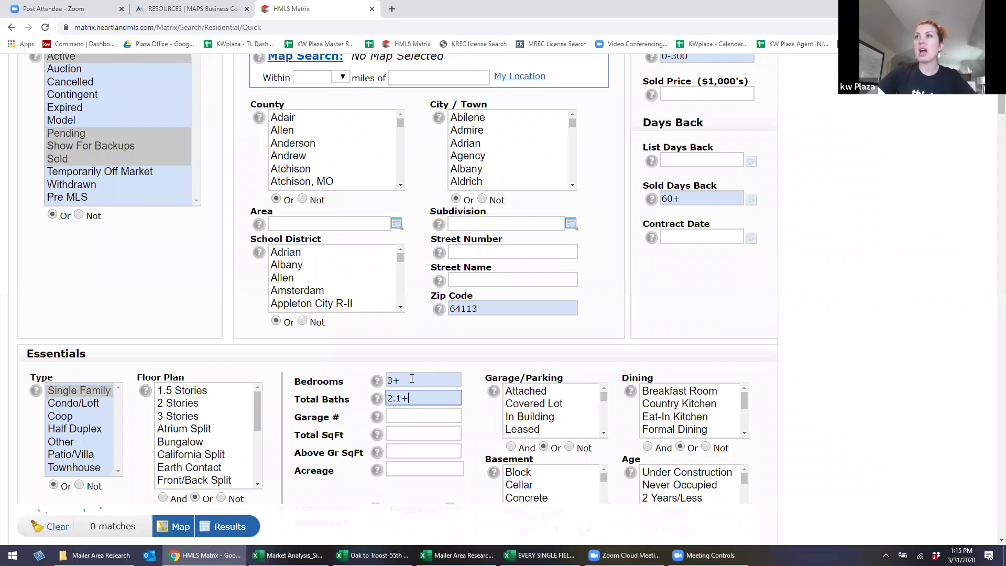
Set the number of garage spaces in the search to 1+
click(408, 415)
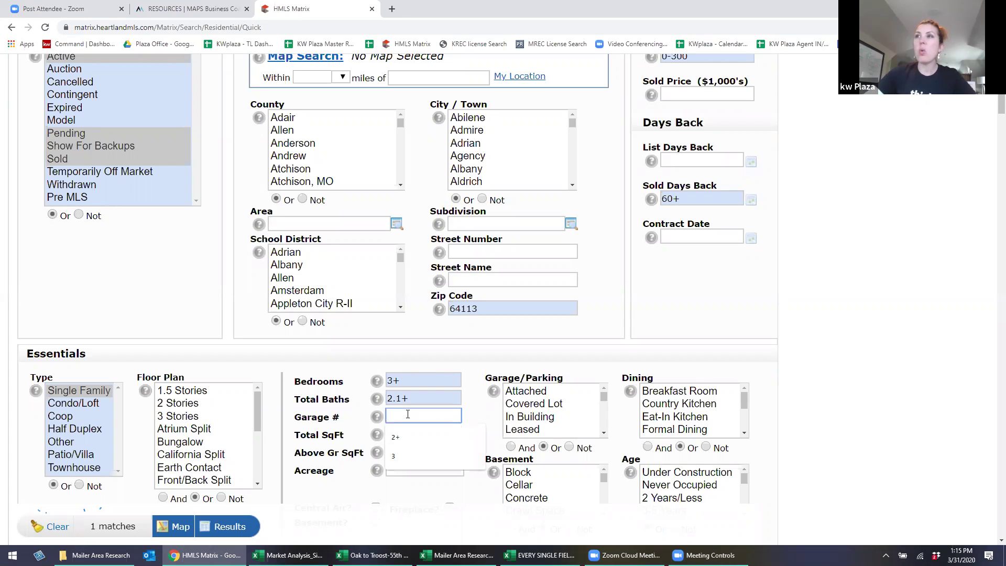
text(1+)
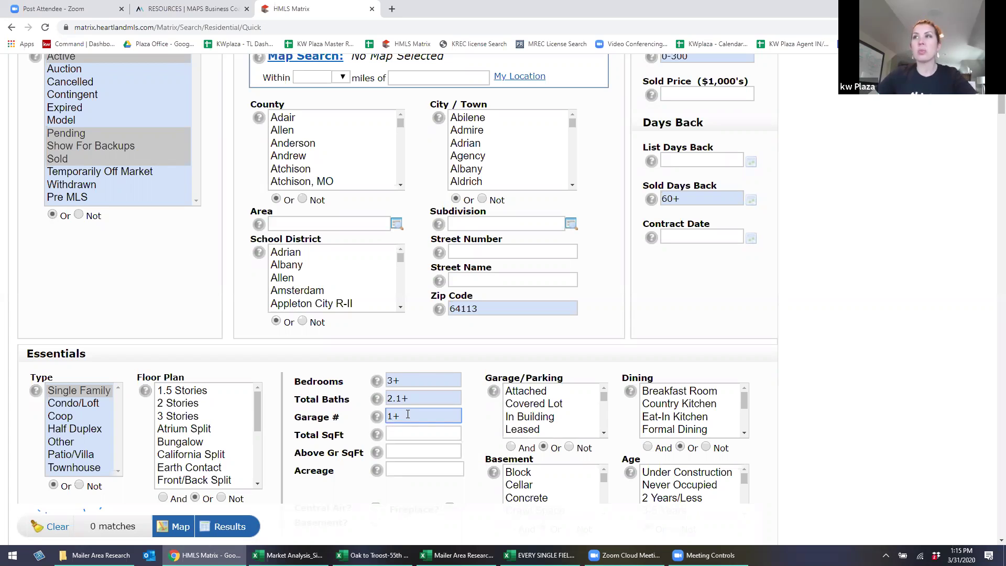
click(449, 520)
Review the search criteria and set the total baths to 2+
scroll(378, 481, down, 1)
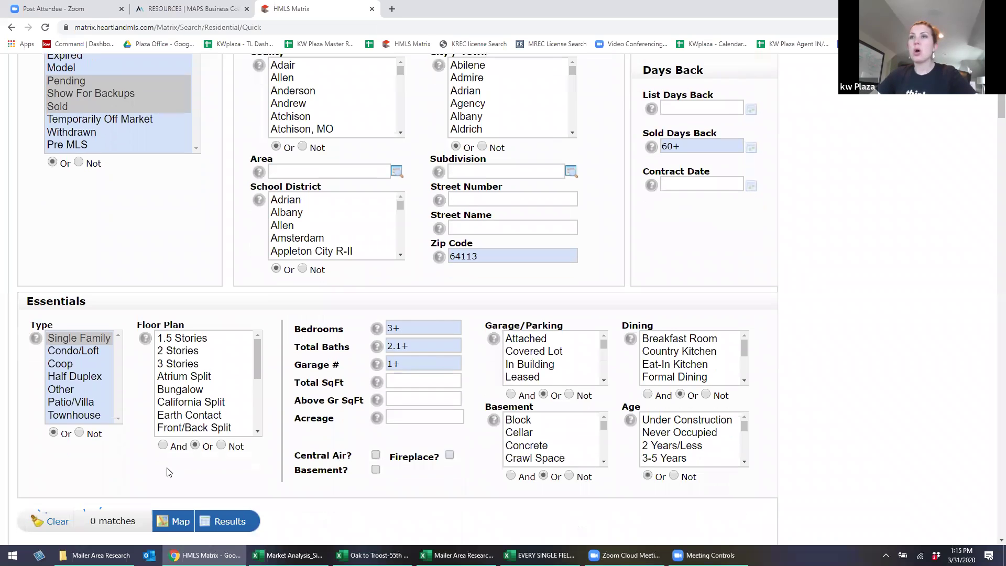
scroll(169, 472, up, 1)
scroll(161, 473, up, 1)
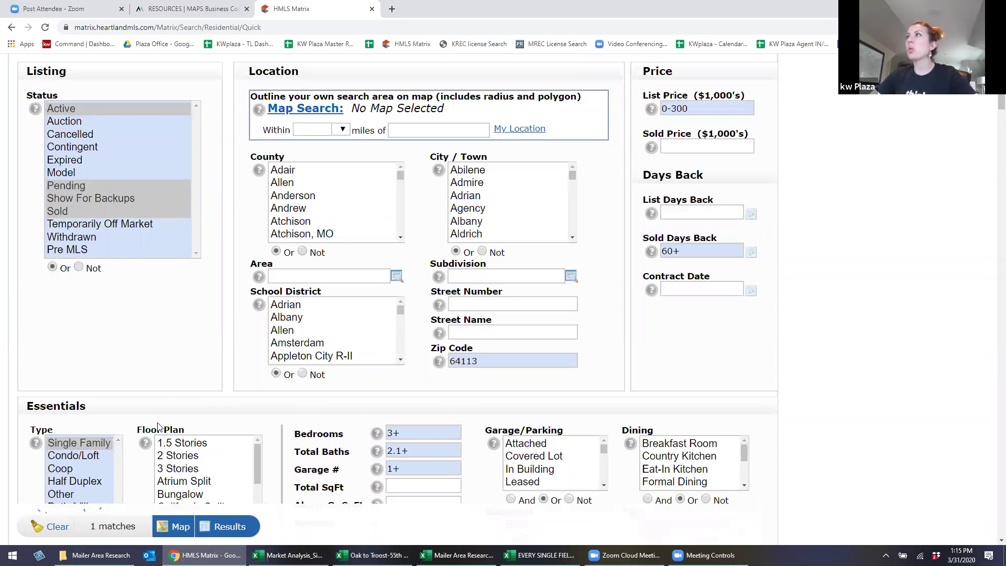
scroll(156, 425, down, 2)
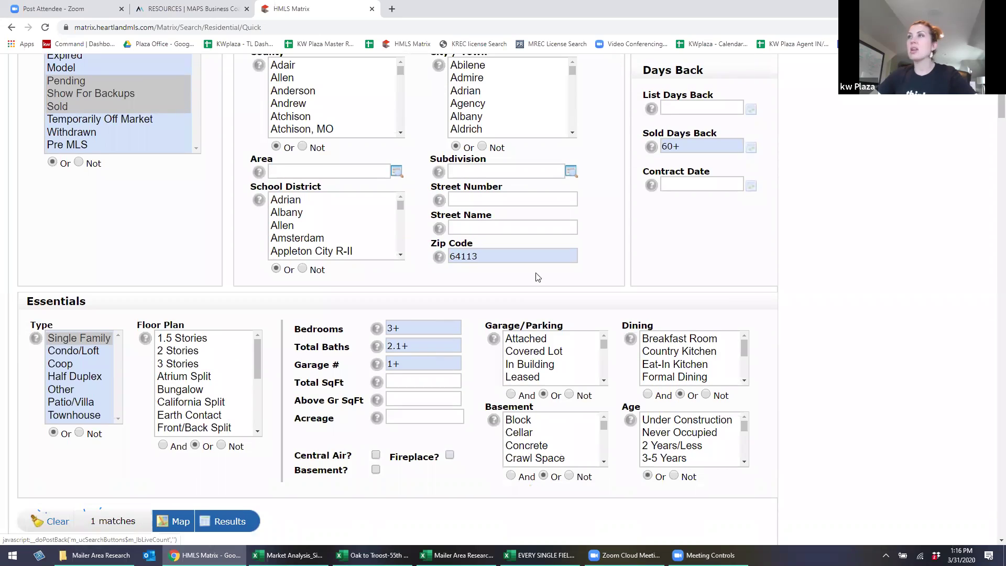
scroll(524, 282, up, 1)
click(427, 399)
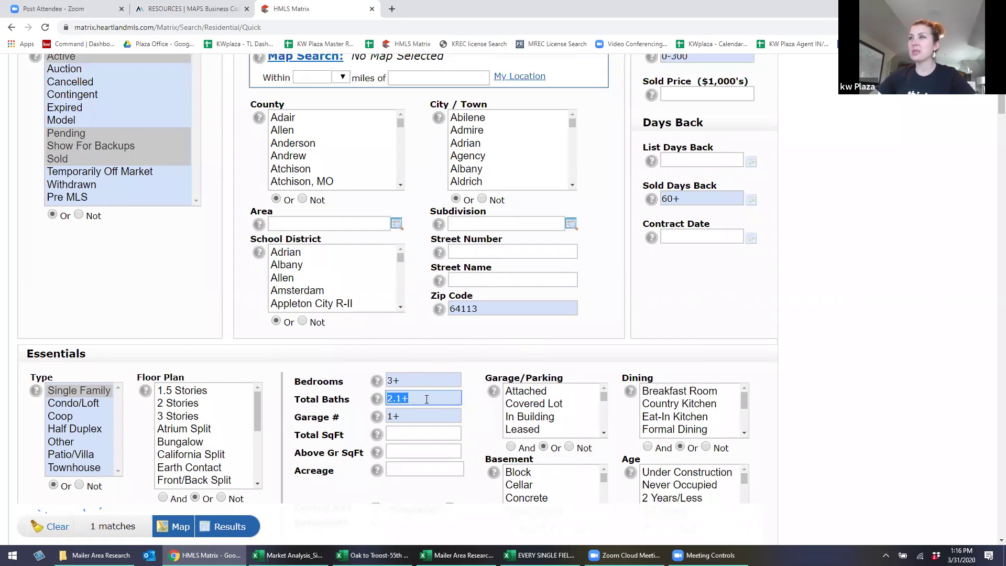
text(2+)
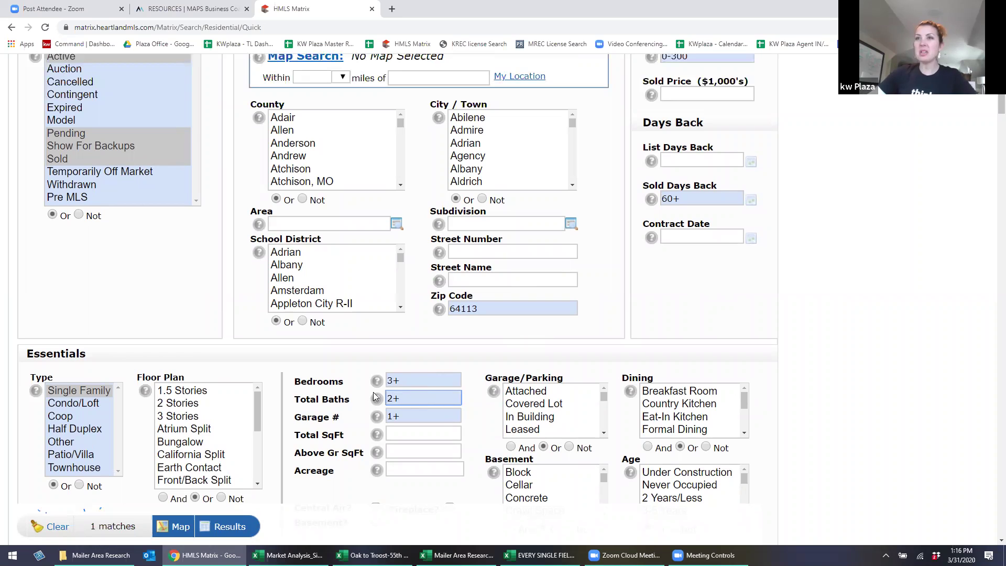
Set the sold days back in the search criteria to 90+
click(452, 517)
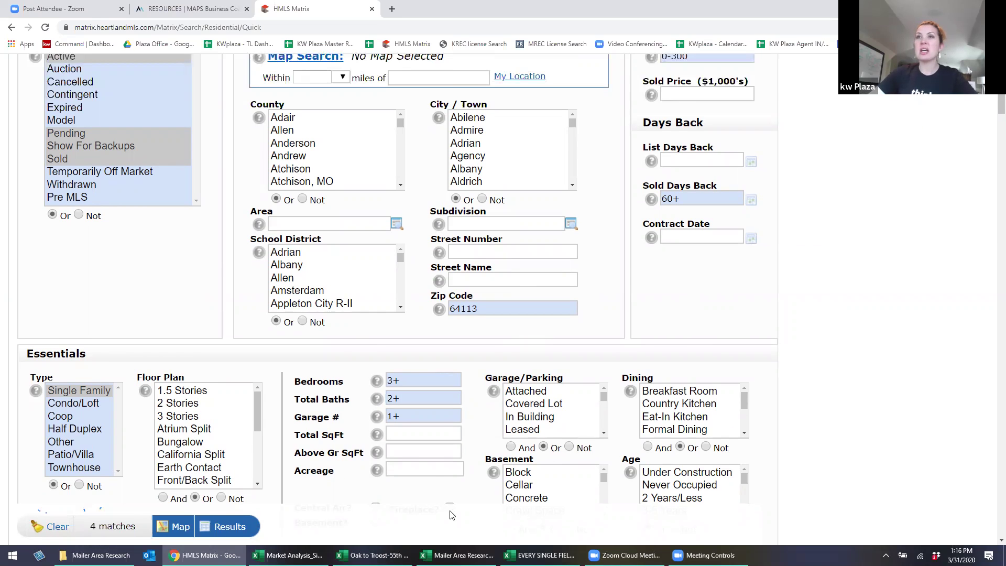
scroll(451, 517, down, 1)
scroll(691, 234, up, 2)
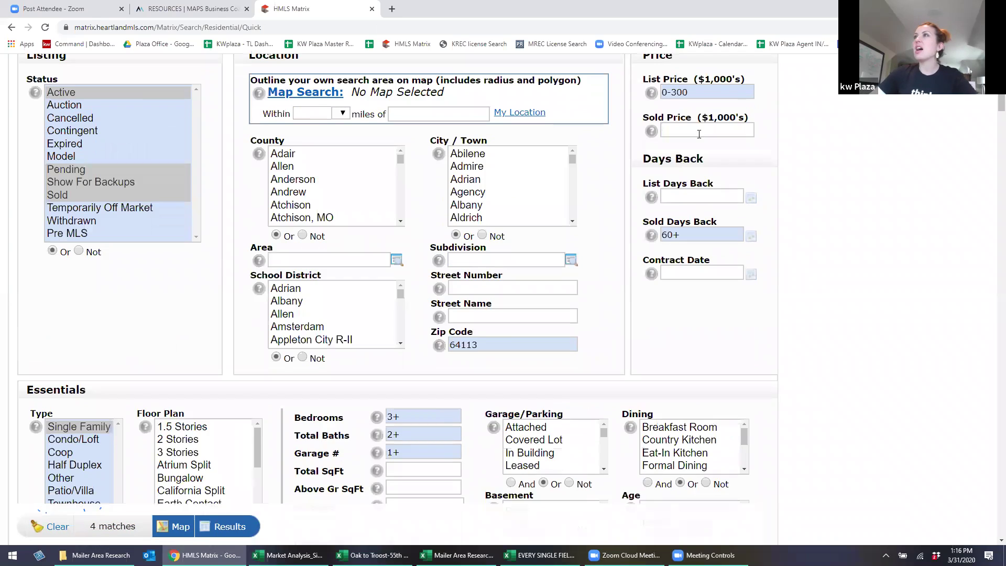
double_click(691, 251)
key(BackSpace)
key(BackSpace)
key(BackSpace)
text(90+)
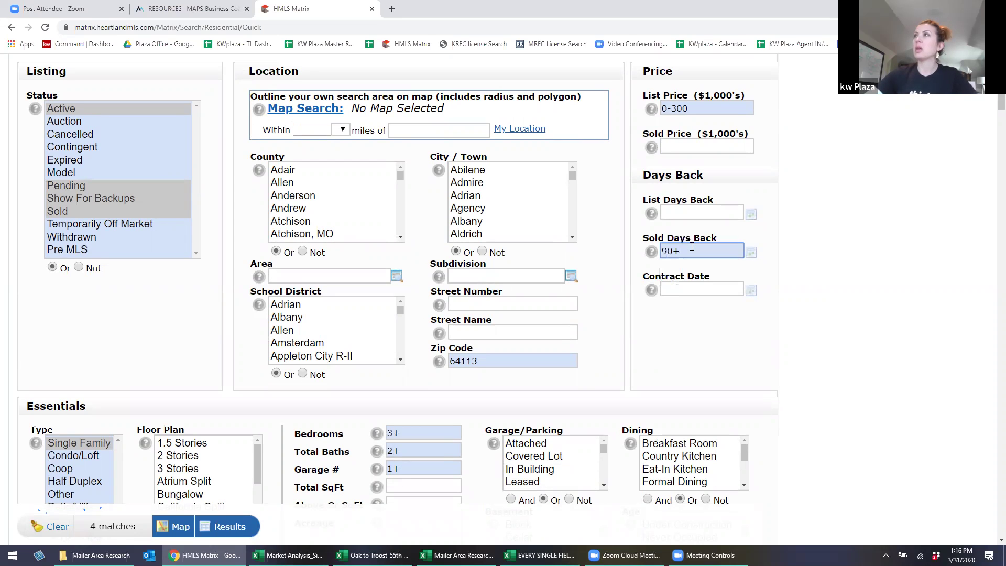
click(824, 289)
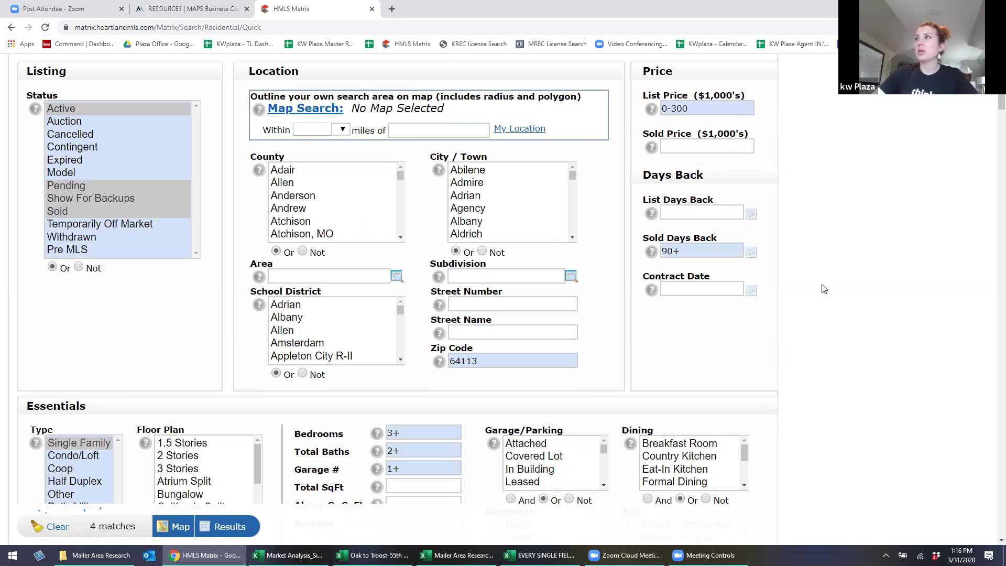
Set the list price range to 0-400 and run the search
scroll(777, 285, down, 1)
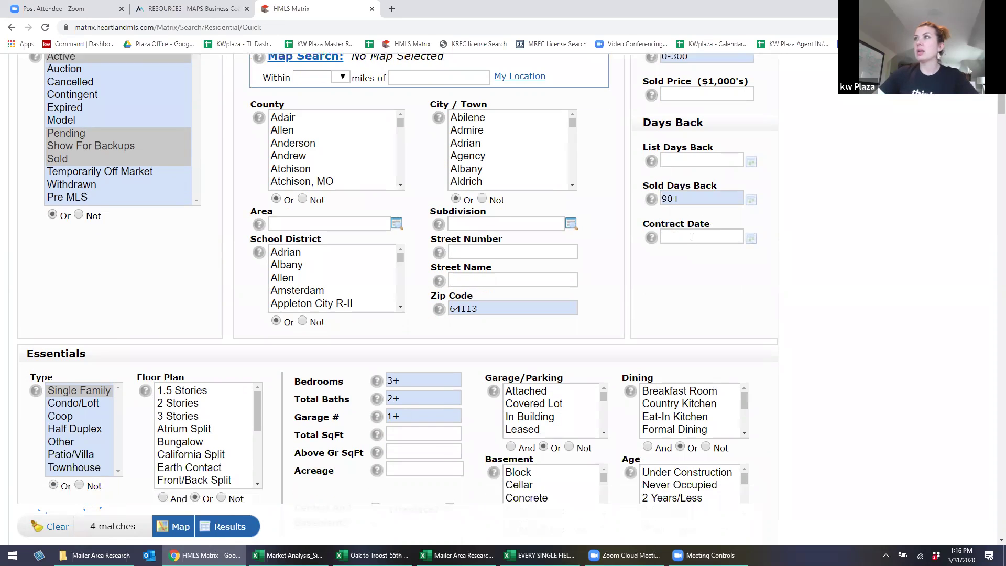
scroll(422, 481, down, 1)
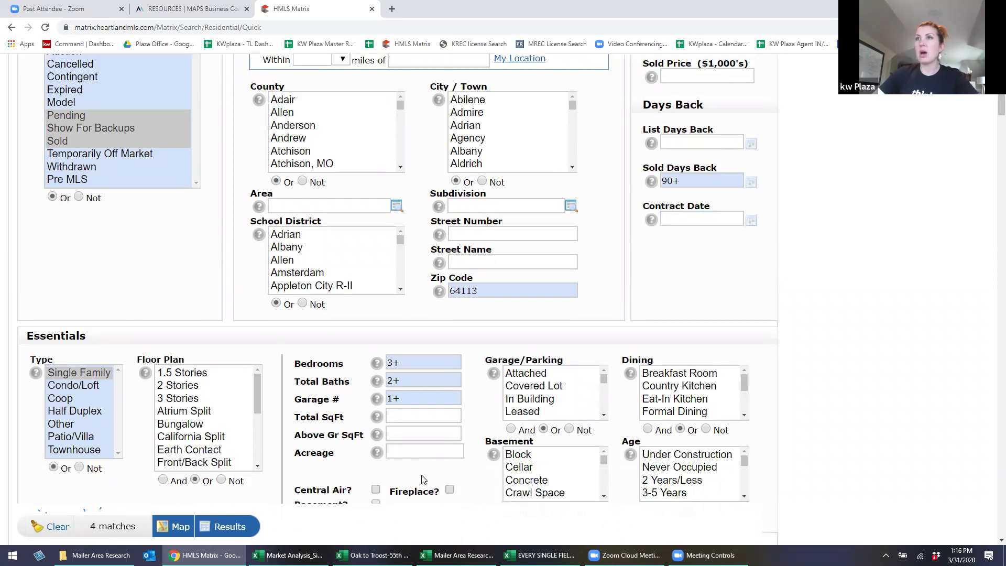
scroll(443, 390, up, 3)
click(708, 161)
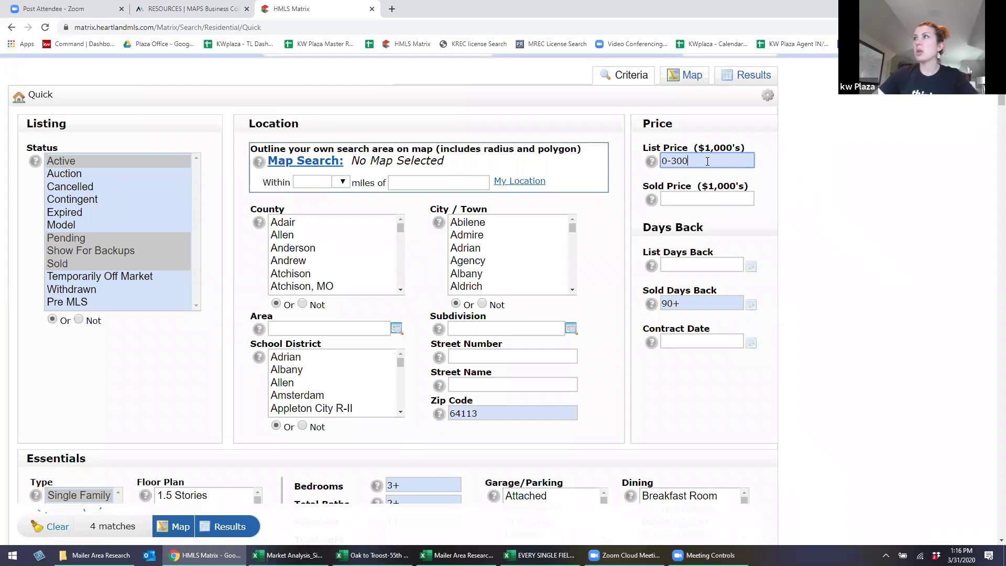
key(BackSpace)
key(BackSpace)
key(BackSpace)
text(400)
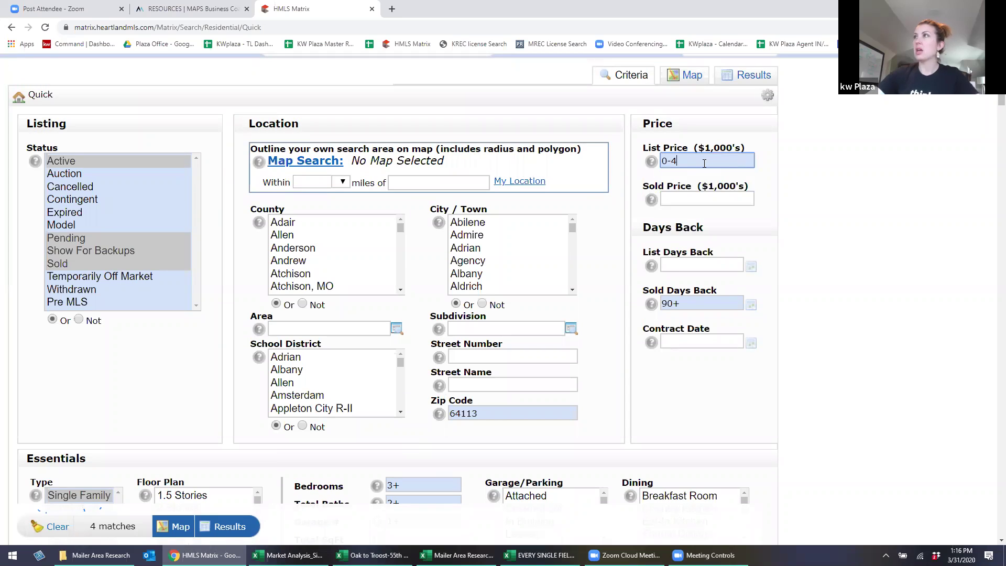
key(Return)
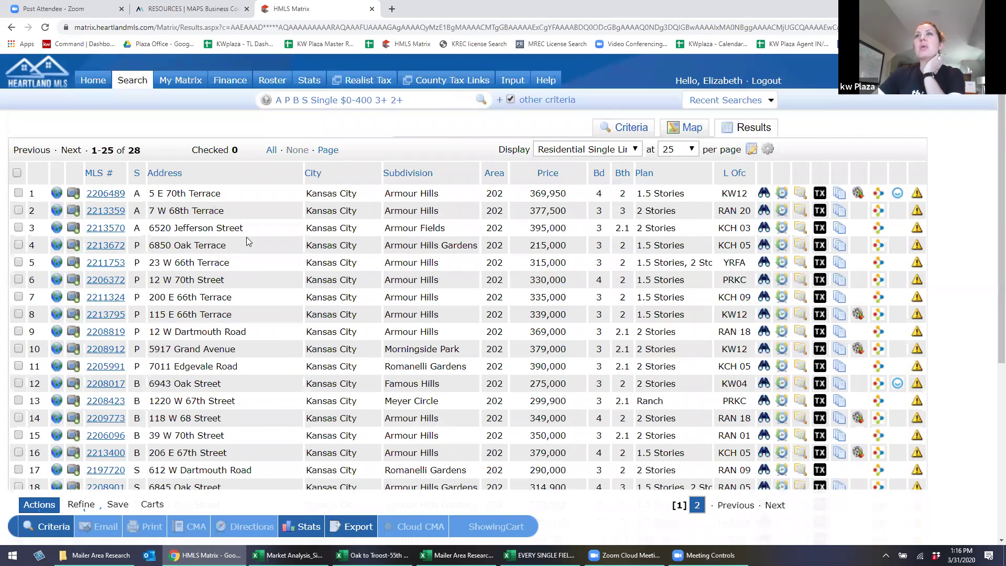
Select the four-bedroom, two-bath comps in rows 1, 6, 14, 16 and 24 of the results, leaving row 8 unselected
scroll(249, 242, down, 3)
click(18, 156)
click(19, 261)
scroll(19, 225, up, 1)
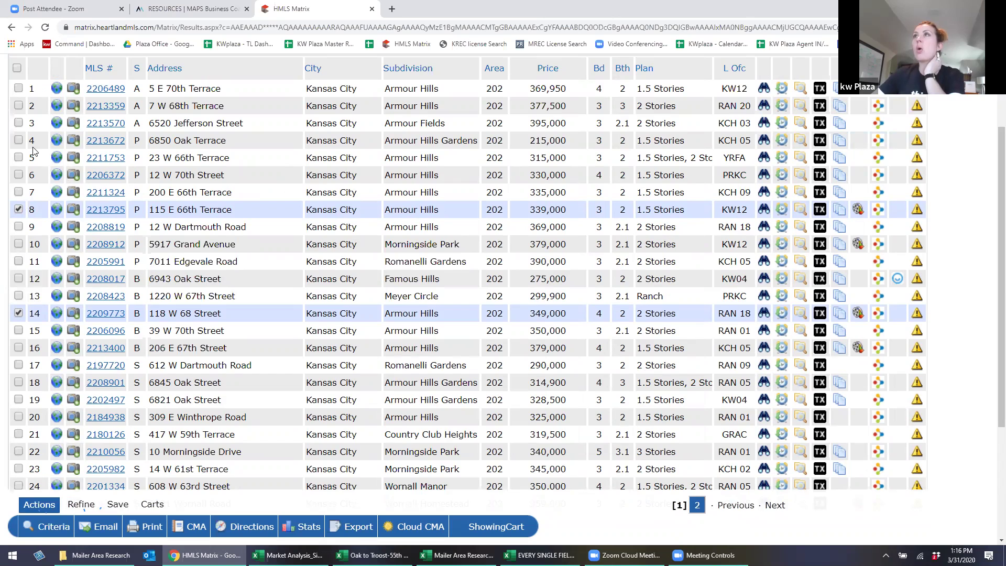
click(18, 89)
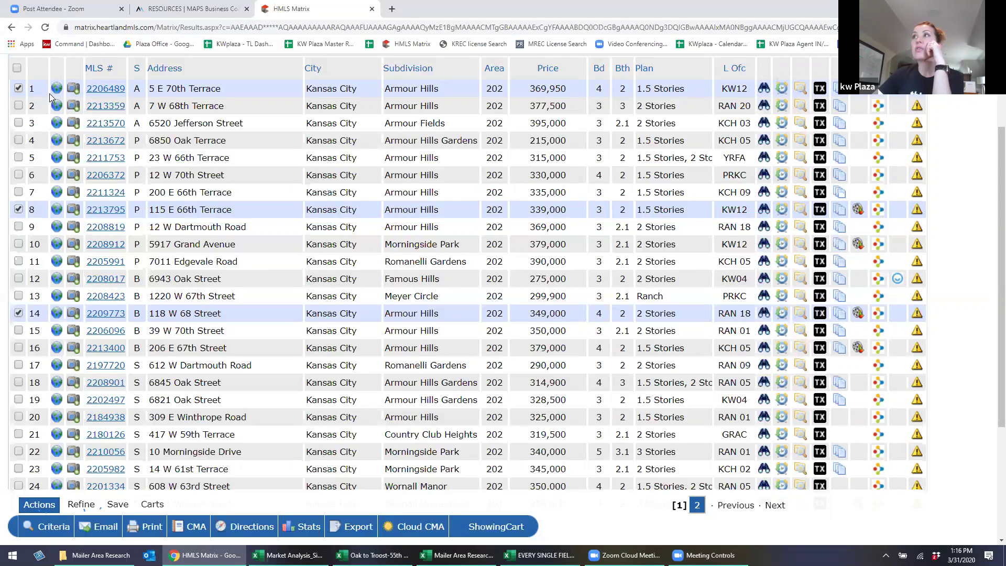
click(18, 177)
click(18, 211)
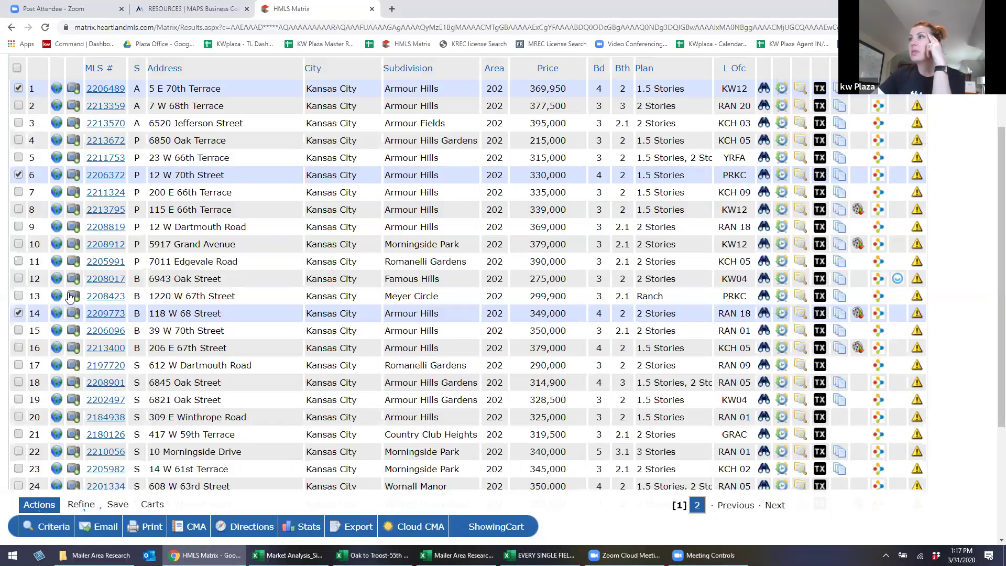
click(19, 347)
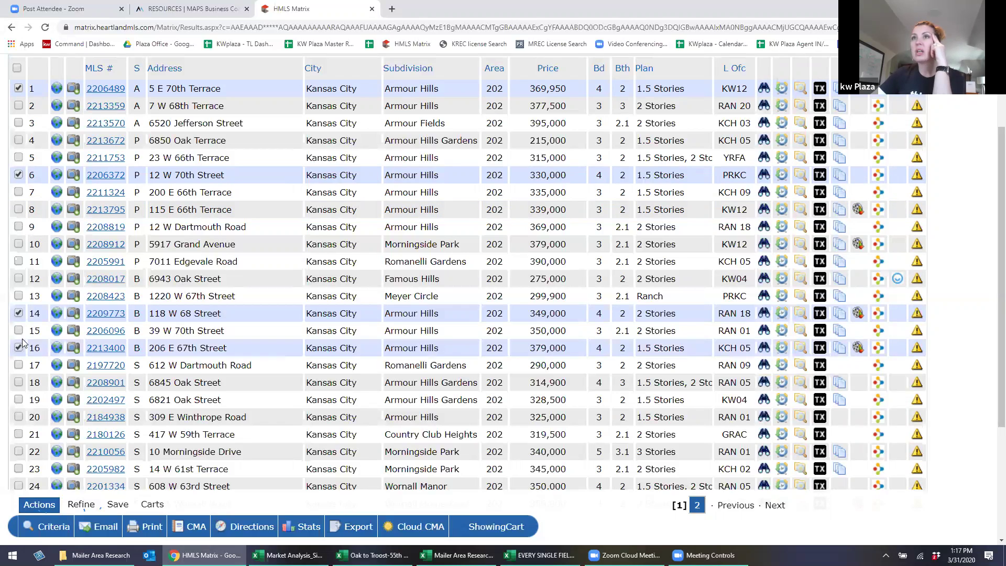
scroll(23, 341, down, 2)
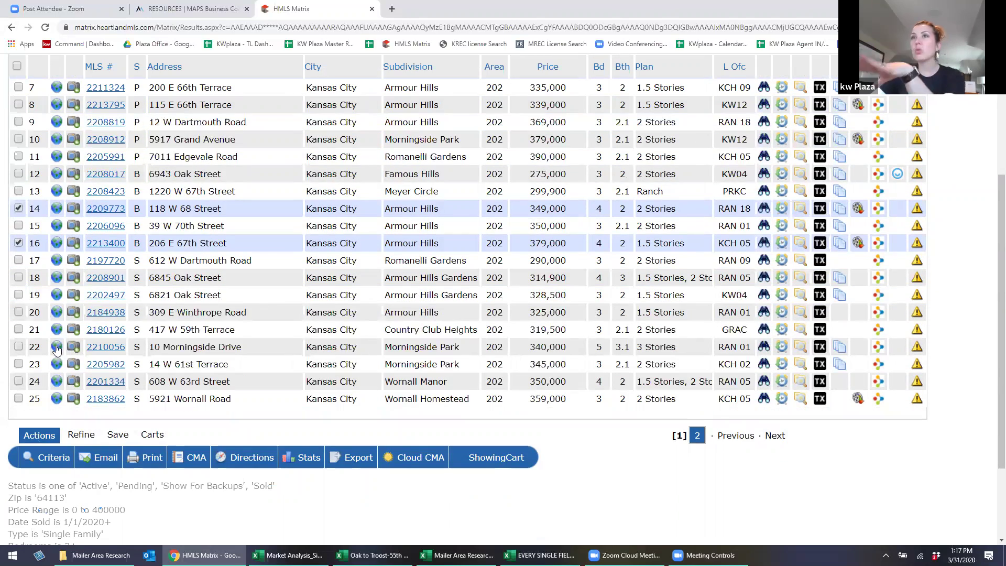
click(19, 381)
scroll(45, 349, up, 4)
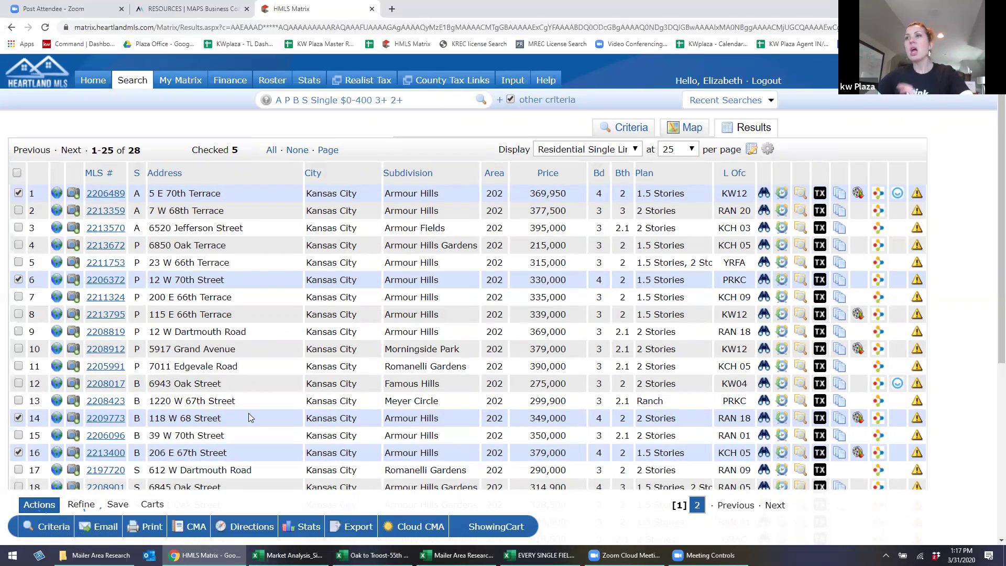
Start exporting the selected listings with the Buyer COMPs Export format and open that custom export for editing
click(361, 527)
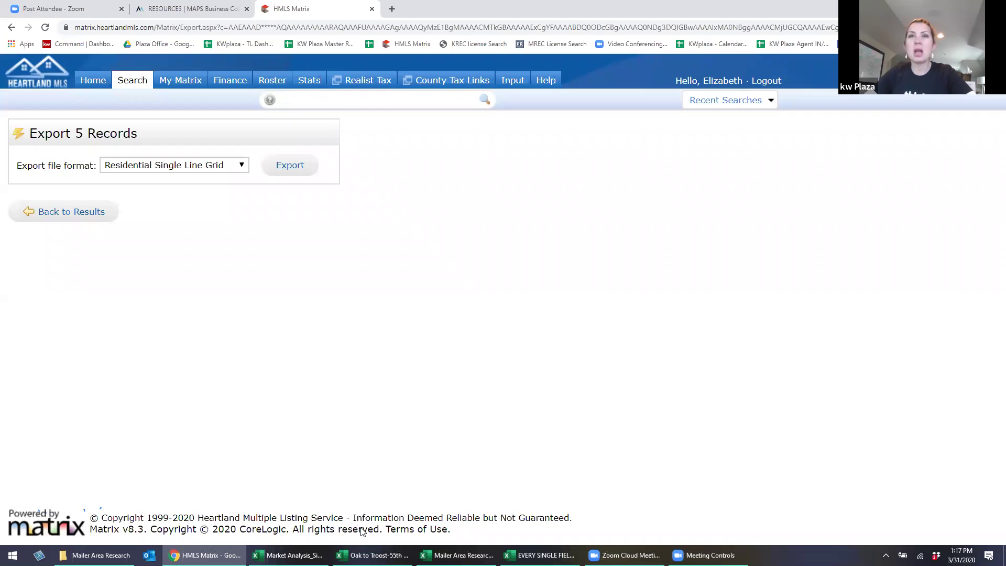
click(194, 167)
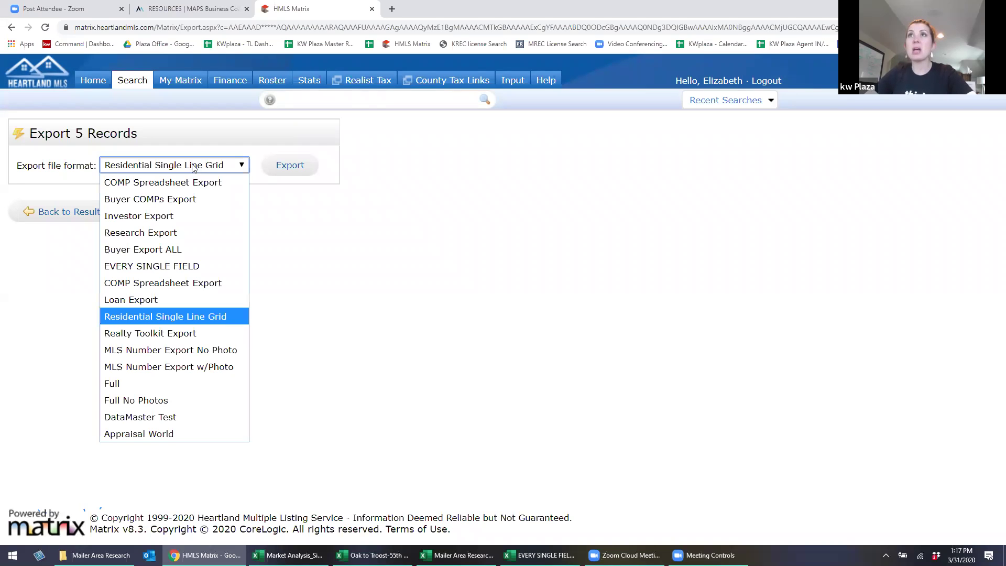
click(194, 203)
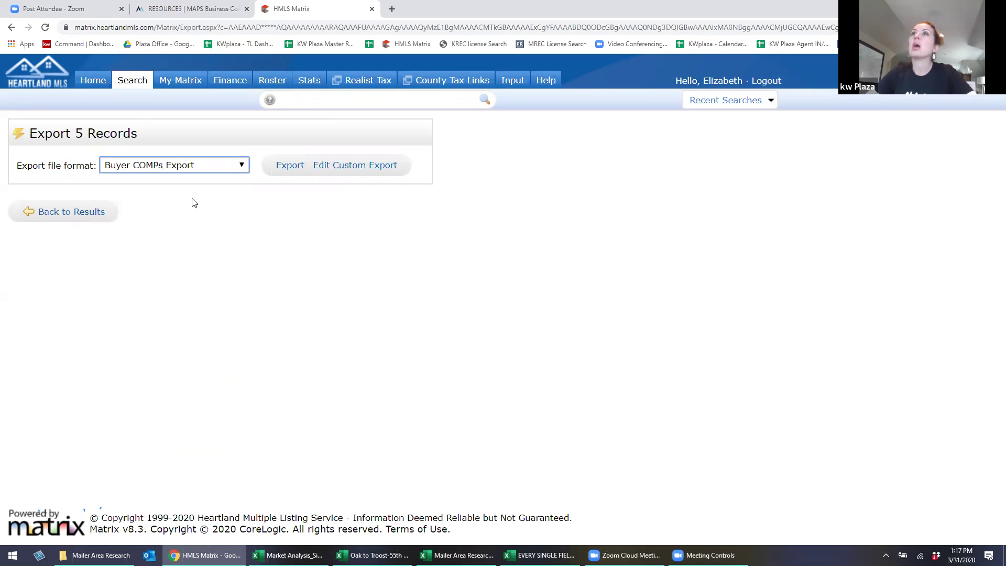
click(345, 166)
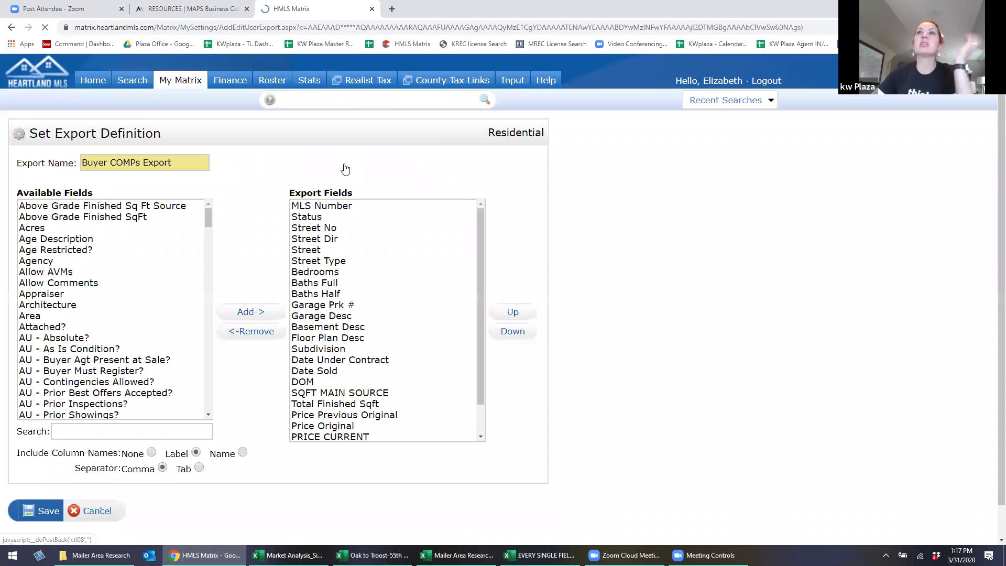
Look through the available export fields that start with L
click(150, 345)
key(l)
key(a)
key(l)
scroll(148, 349, down, 4)
scroll(147, 348, down, 3)
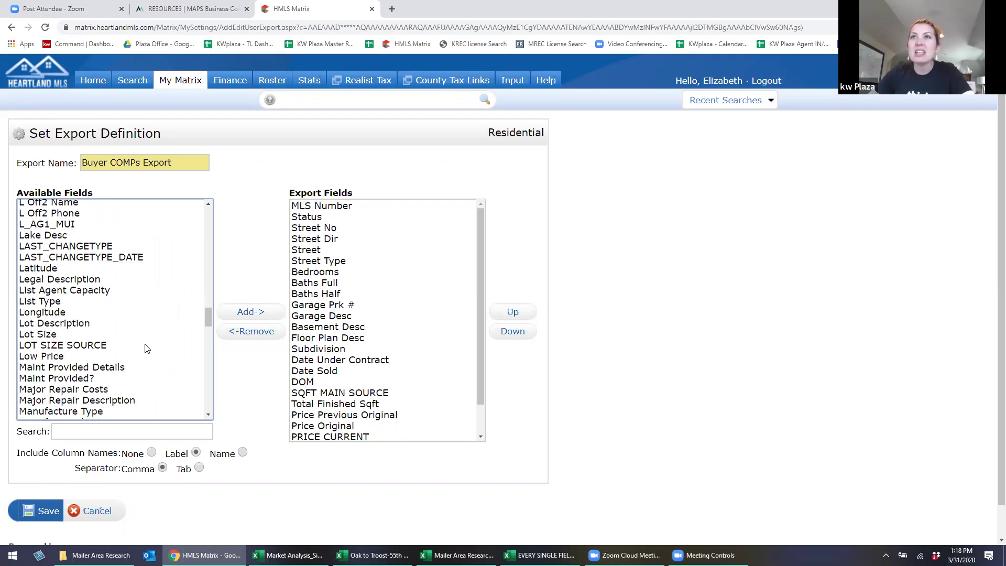
Add the Utility Room field to the Buyer COMPs Export and save the export definition
scroll(147, 348, up, 1)
key(u)
scroll(141, 341, down, 2)
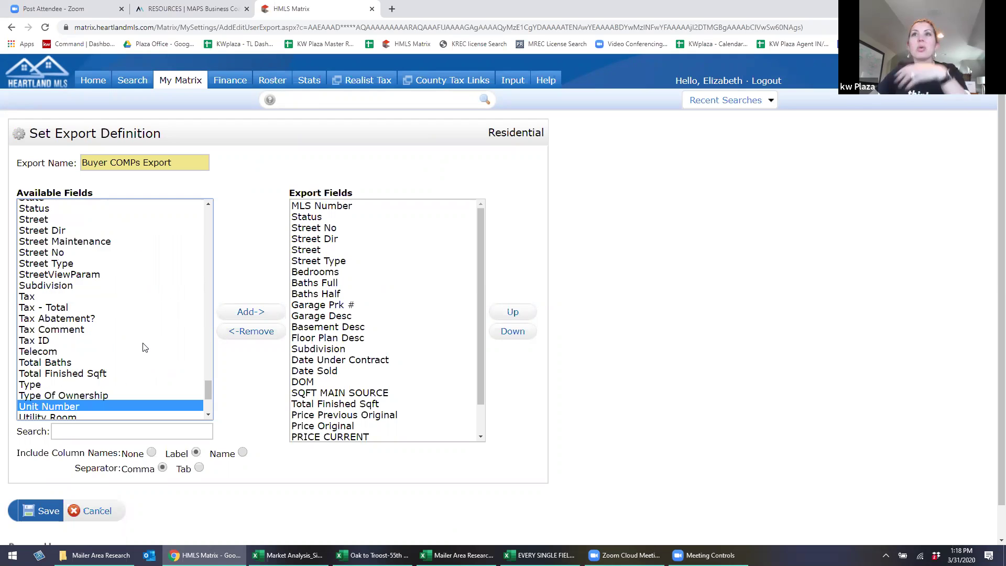
click(136, 323)
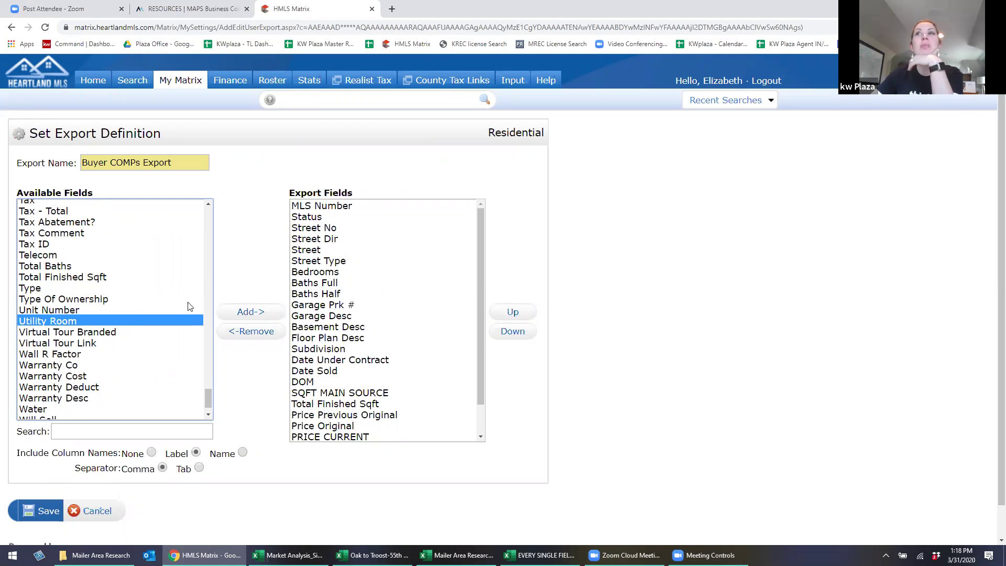
scroll(386, 309, down, 1)
click(251, 312)
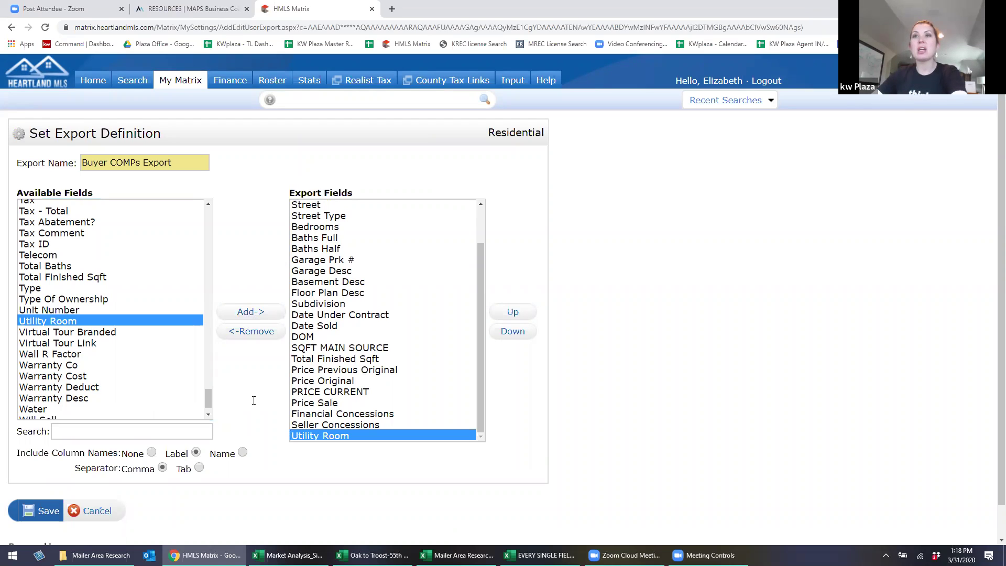
click(42, 511)
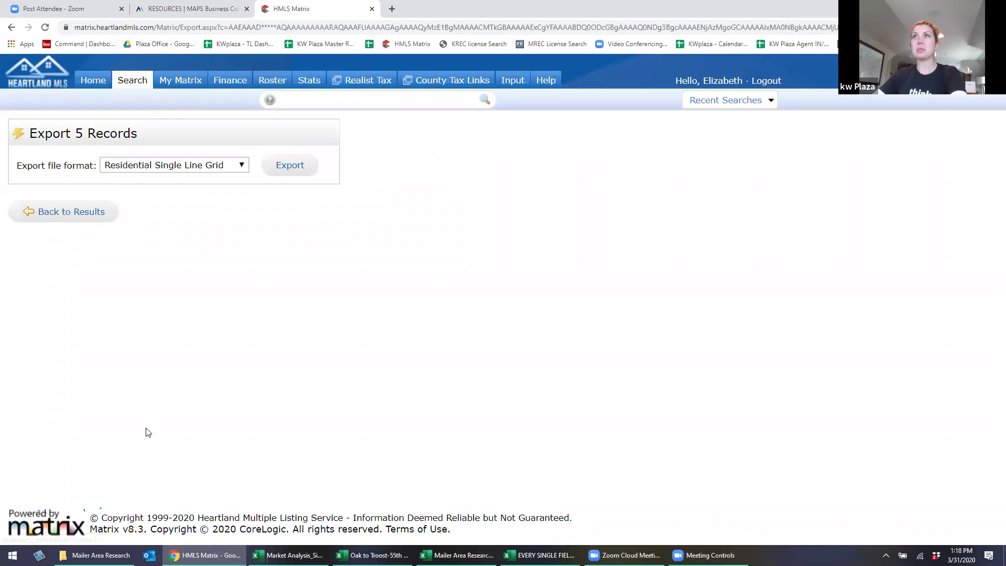
Export the selected listings in the Buyer COMPs Export format and switch to the exported file in Excel
click(197, 163)
click(205, 197)
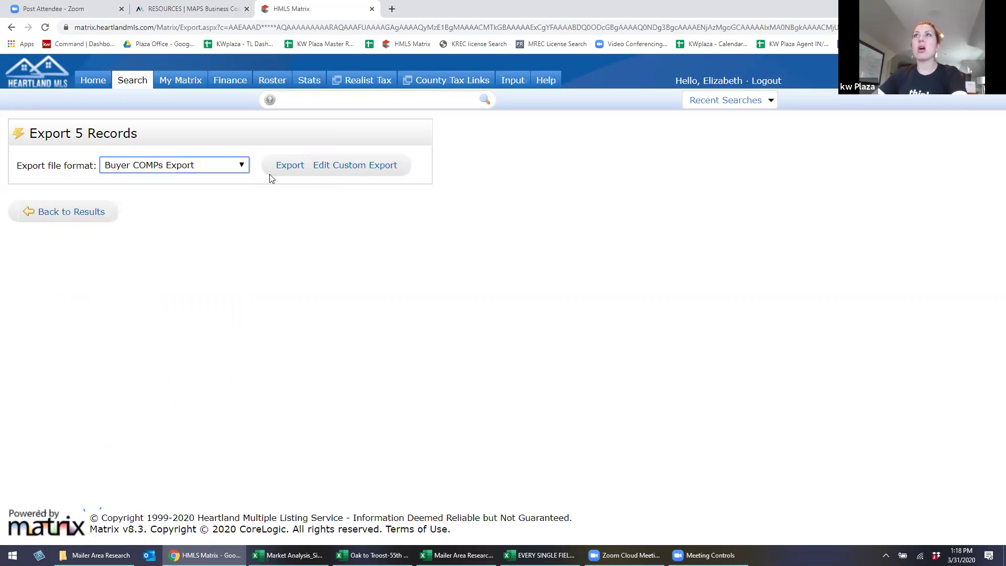
click(292, 171)
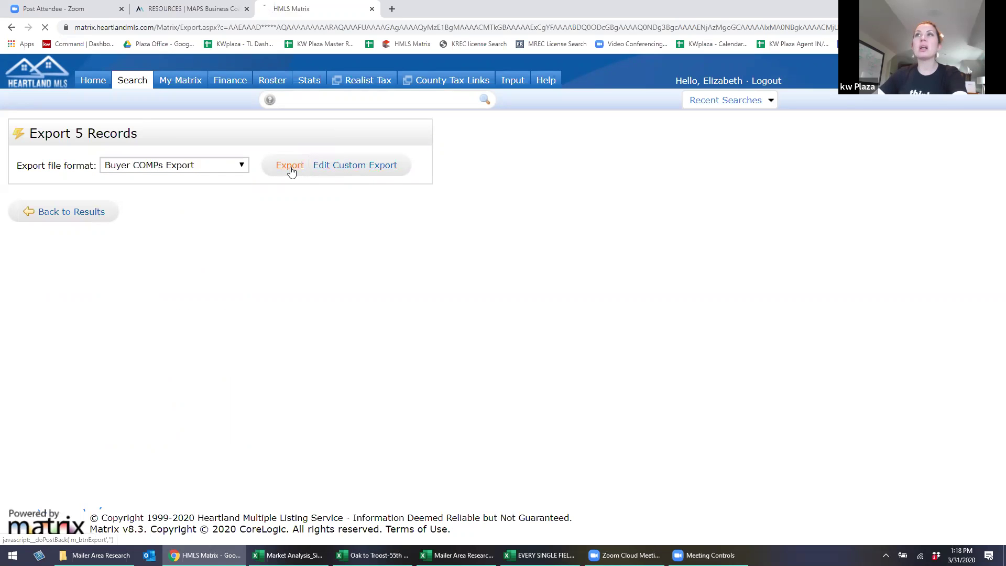
key(alt+Tab)
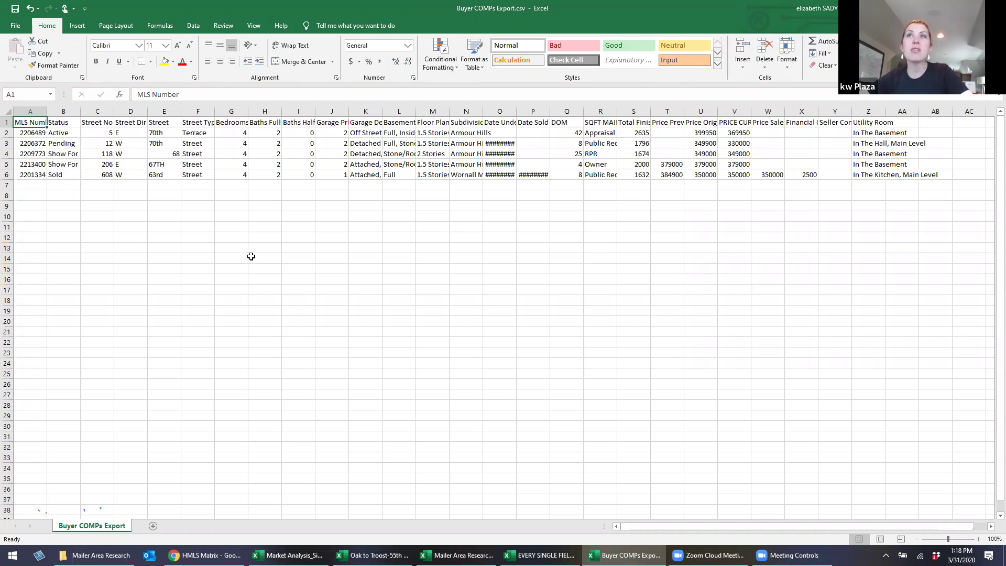
Widen the MLS Number column and fit the Status, Street No and Street Dir columns to their contents
drag(47, 112, 58, 111)
double_click(93, 113)
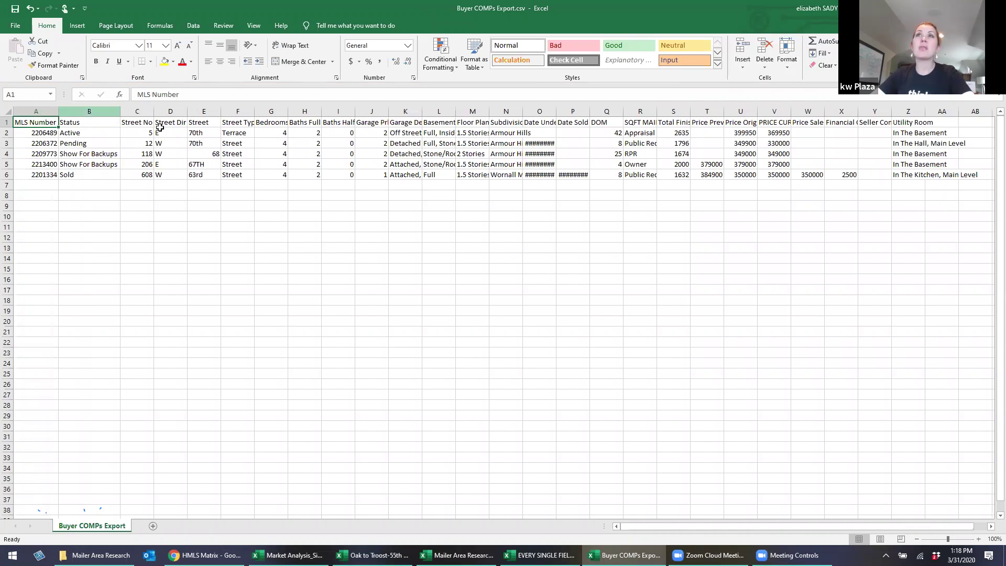
double_click(149, 114)
double_click(184, 114)
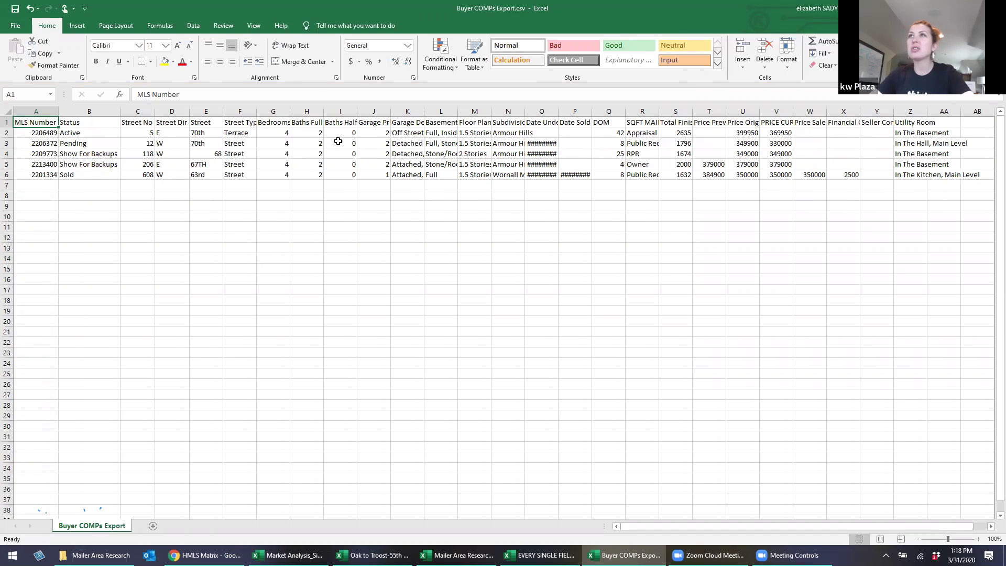
Fit the Floor Plan Desc, Subdivision, Date Under Contract and Date Sold columns to their contents
click(479, 111)
double_click(492, 111)
double_click(564, 113)
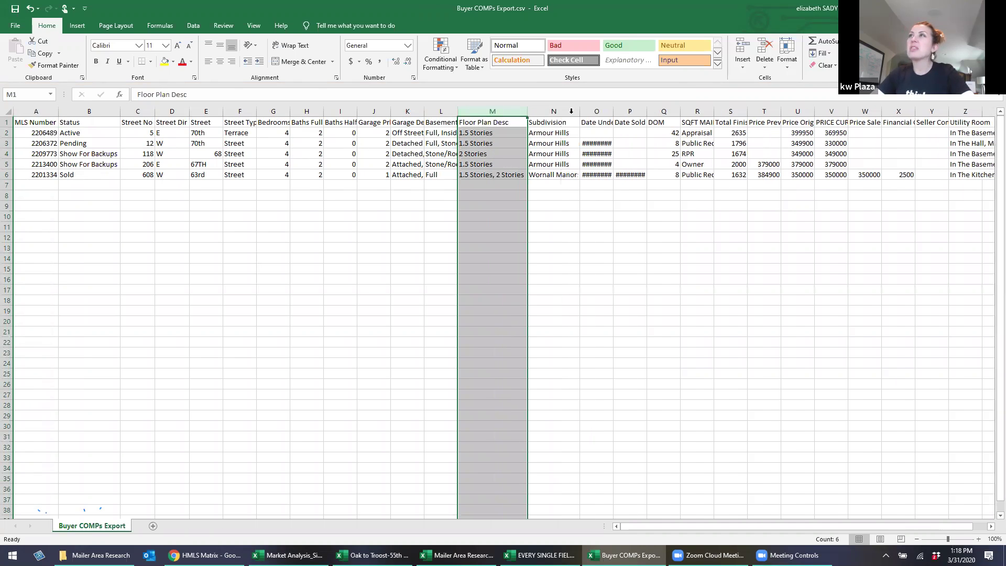
double_click(613, 113)
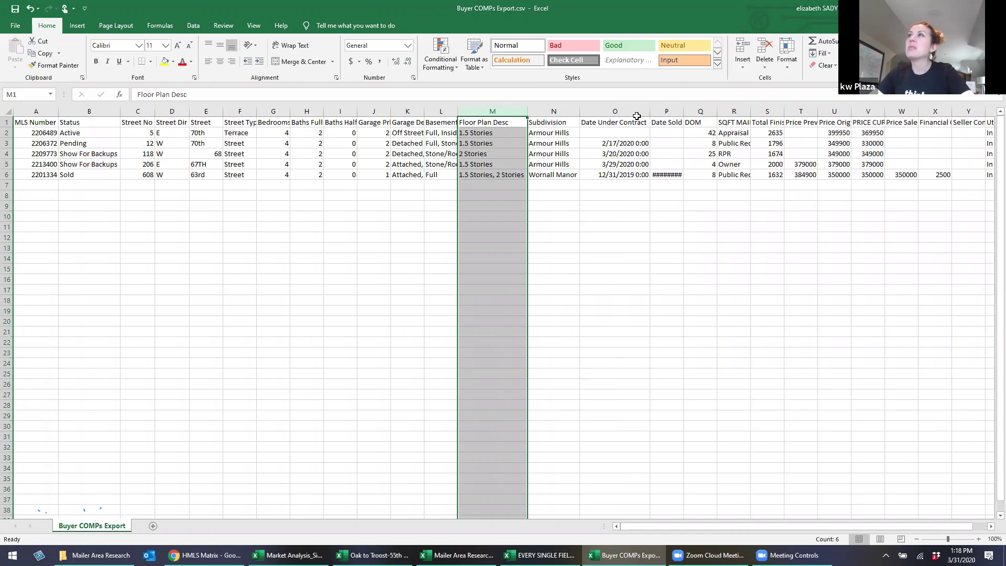
click(688, 111)
double_click(684, 111)
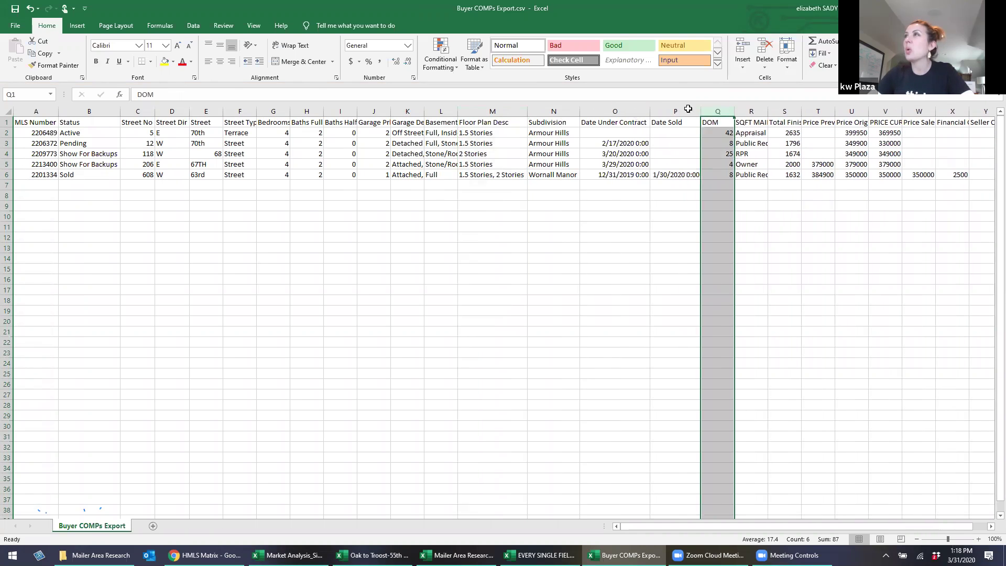
click(688, 111)
Fit the SQFT MAIN SOURCE column to its contents
click(746, 195)
key(Right)
key(Right)
key(Right)
key(Right)
key(Right)
key(Right)
key(Right)
key(Right)
key(Right)
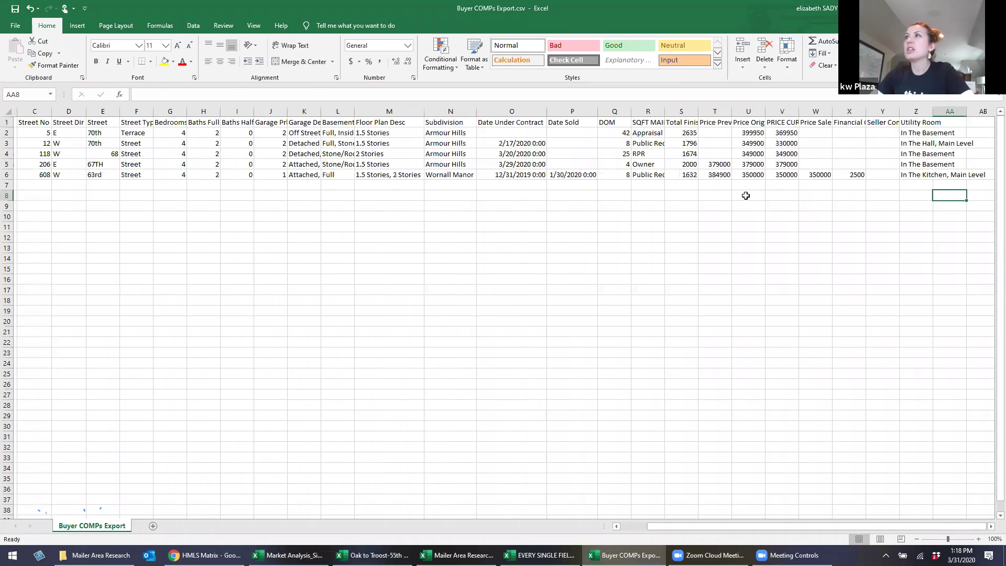
key(Right)
click(618, 133)
click(612, 123)
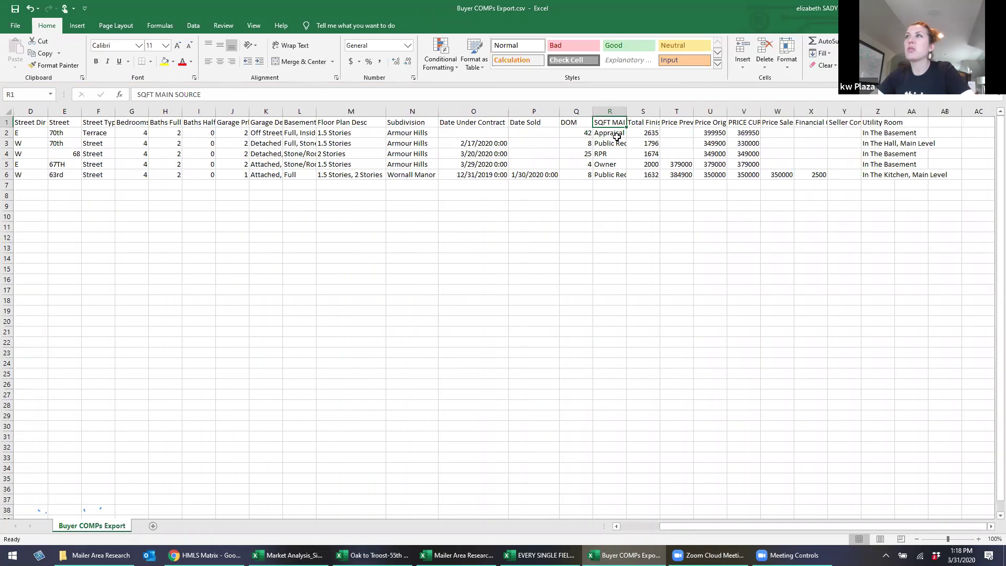
double_click(627, 113)
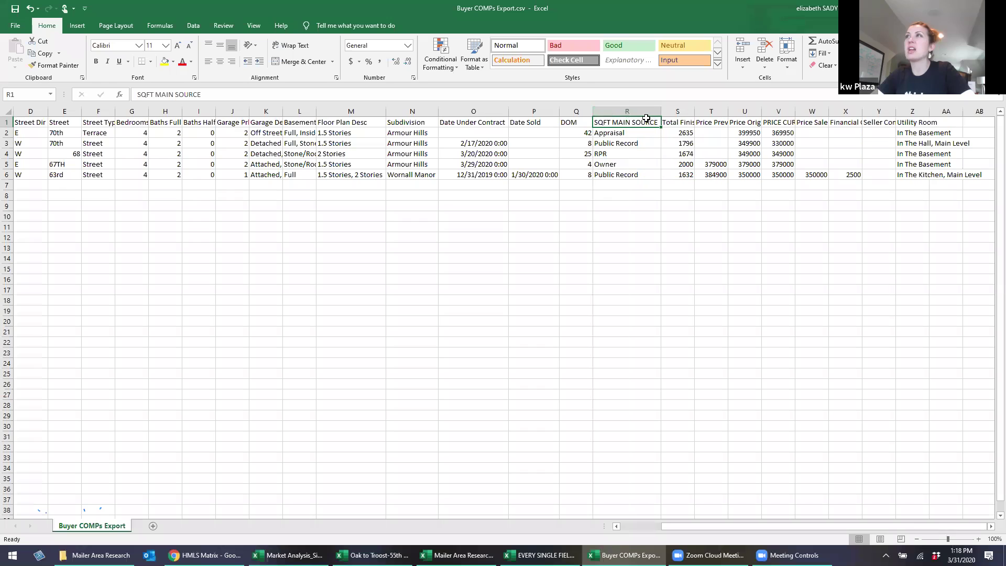
Delete the SQFT MAIN SOURCE column from the exported sheet
click(638, 113)
right_click(638, 114)
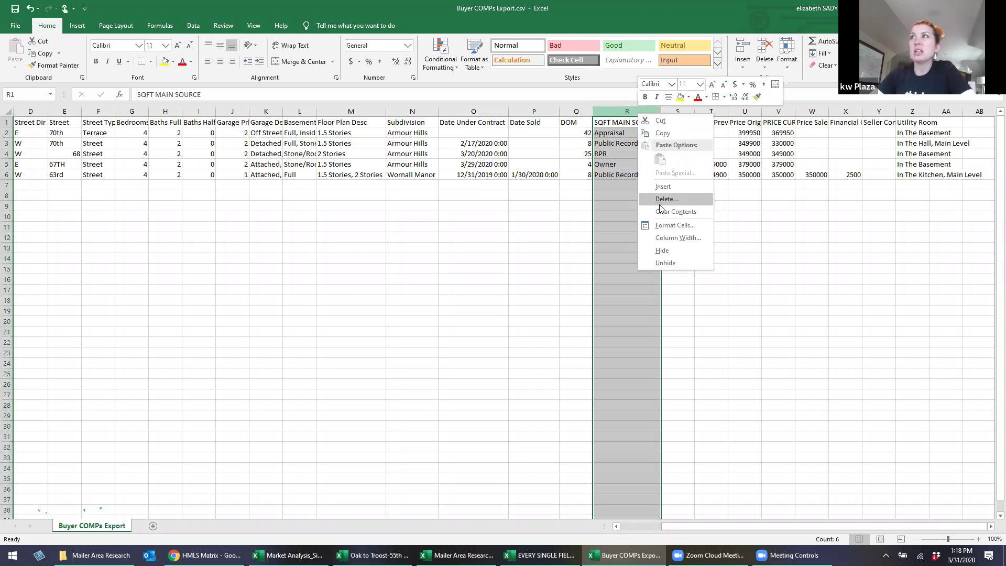
key(Escape)
key(ctrl+minus)
click(608, 237)
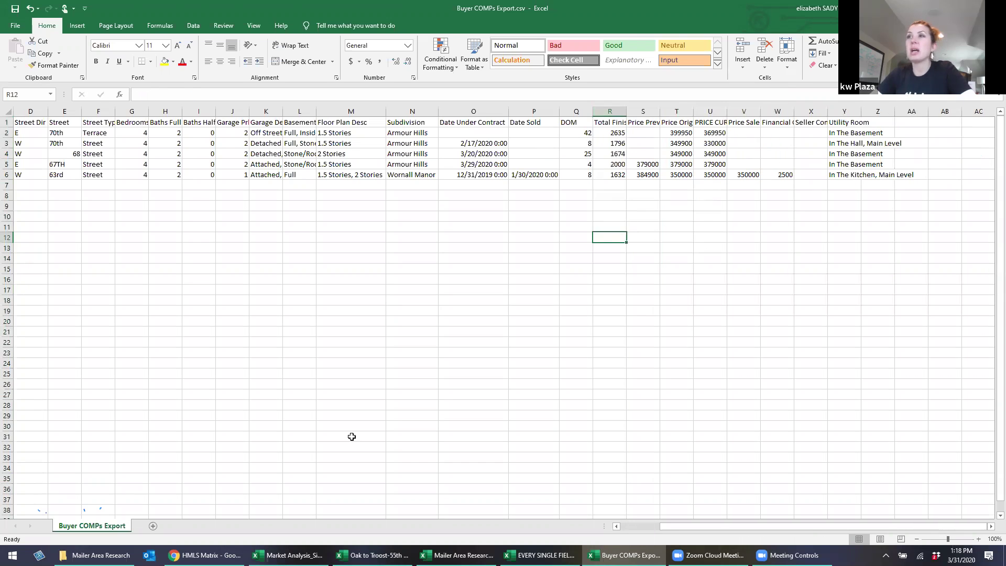
Switch to Matrix in Chrome, open the Buyer COMPs Export definition for editing, and remove SQFT MAIN SOURCE from its export fields
click(206, 553)
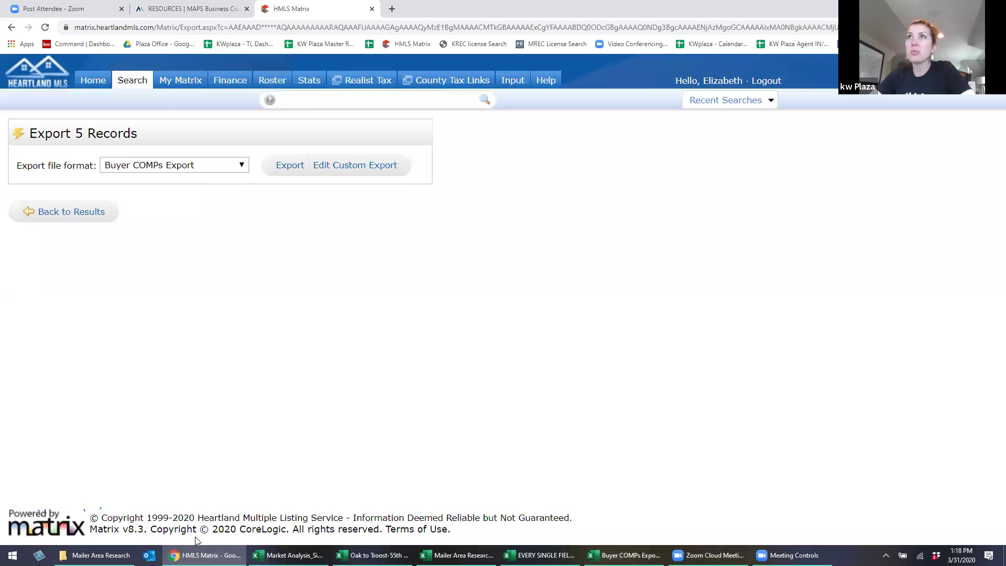
click(363, 165)
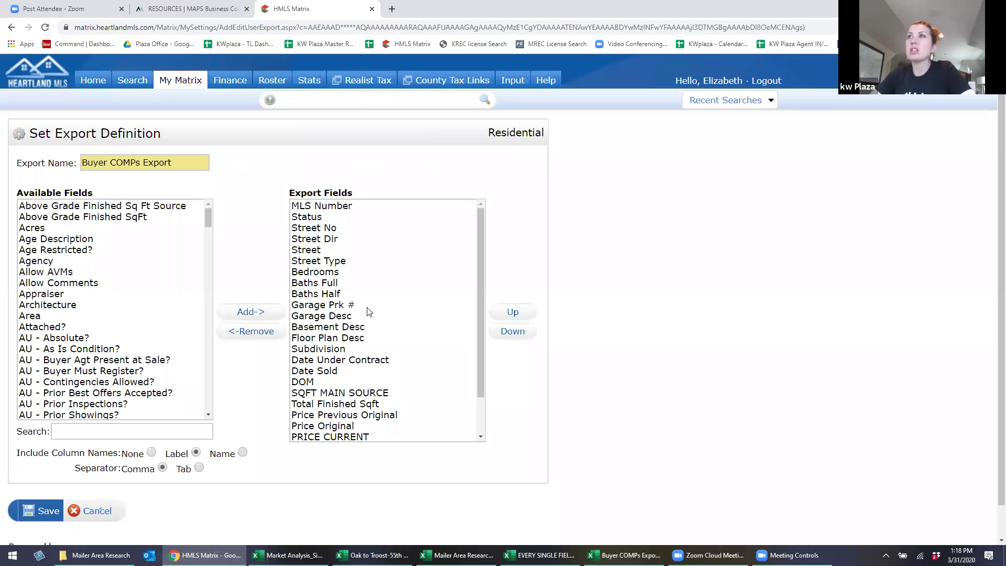
scroll(382, 315, down, 2)
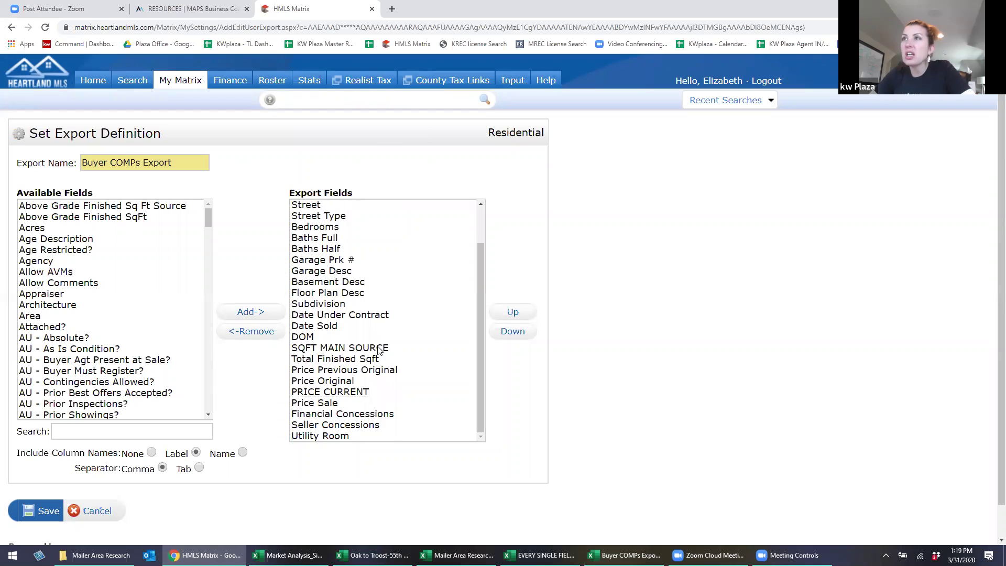
click(379, 348)
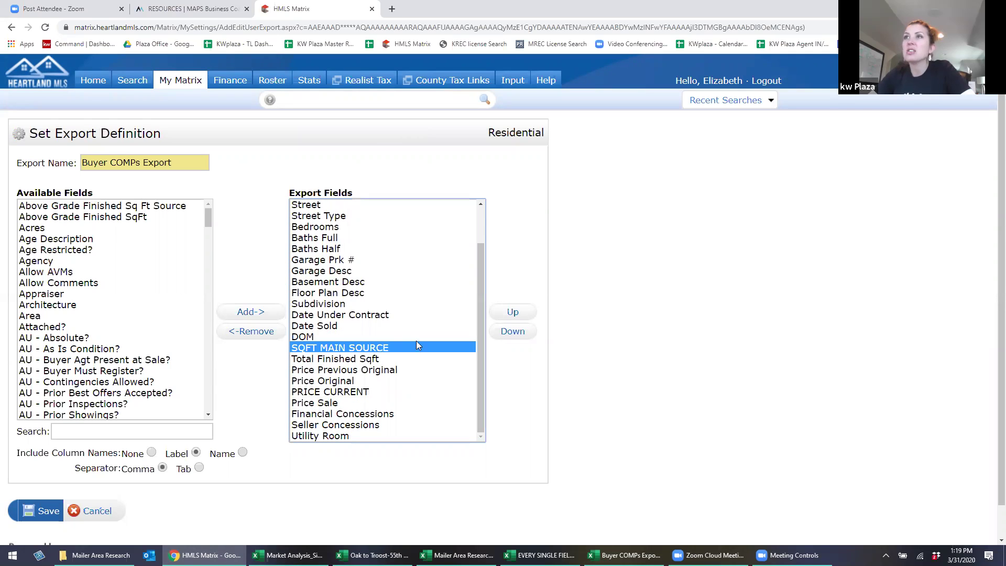
click(251, 331)
Search the available fields for "sq" and add Above Grade Finished SqFt and Below Grade Finished SqFt to the export fields
click(78, 336)
key(s)
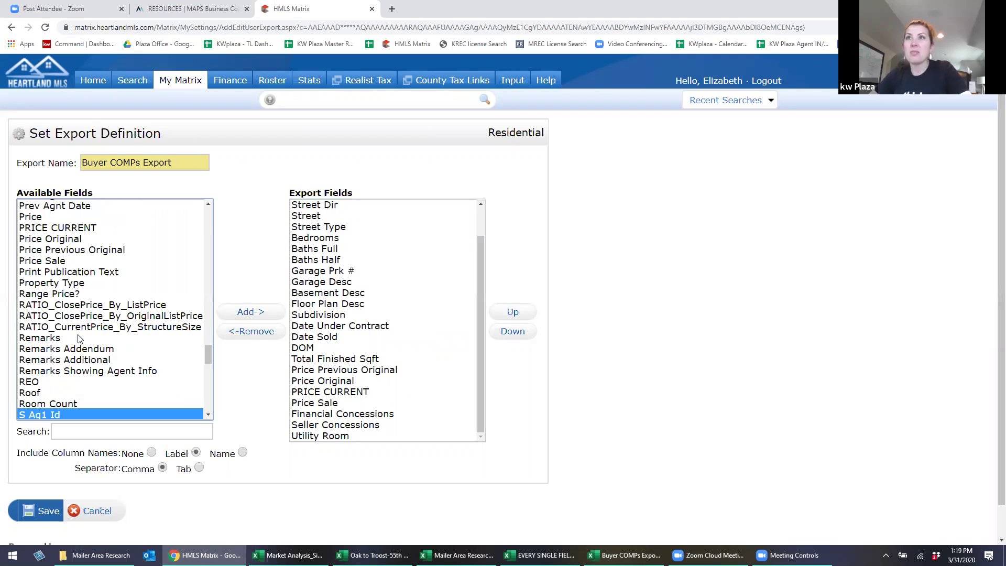
scroll(84, 338, down, 4)
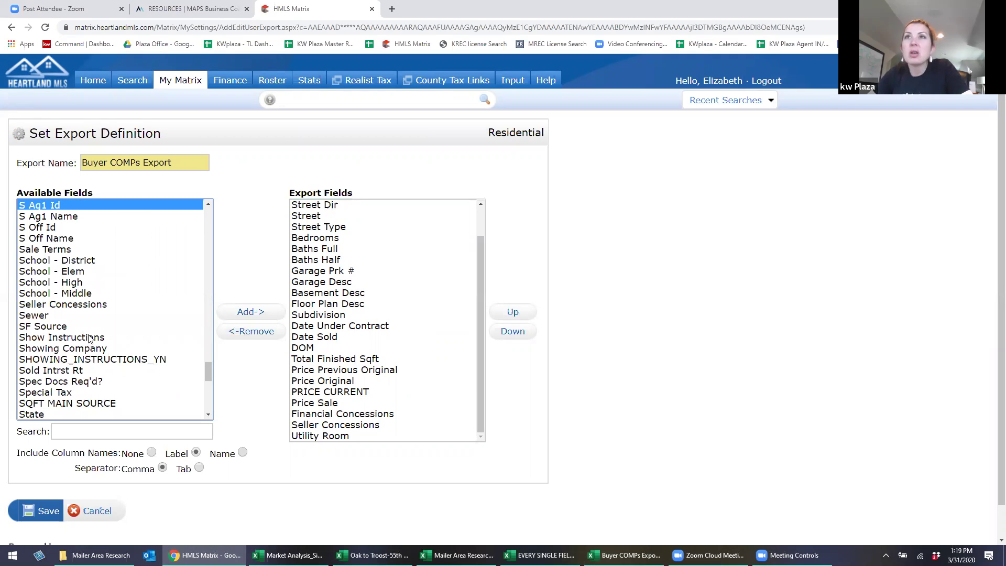
click(84, 327)
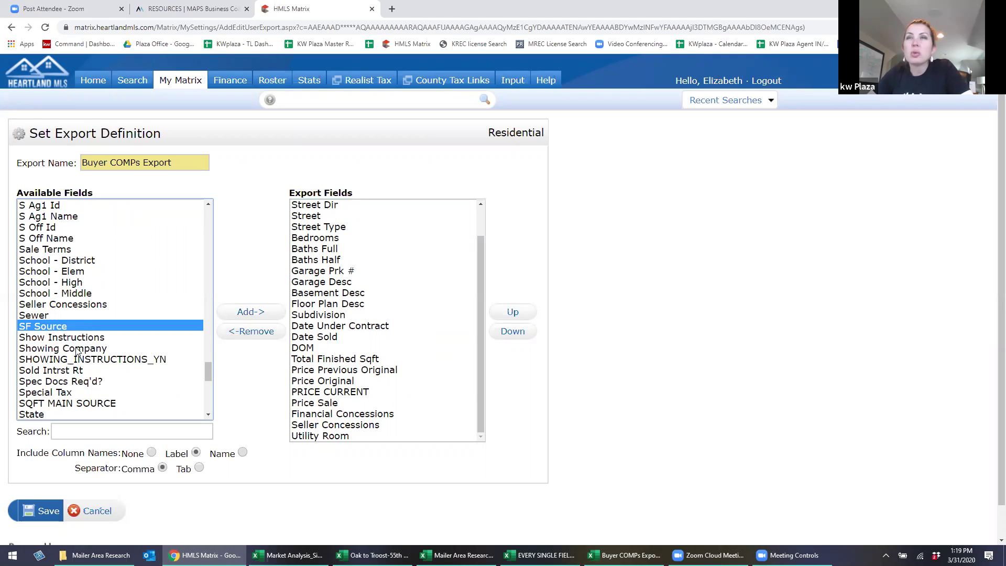
scroll(84, 346, down, 1)
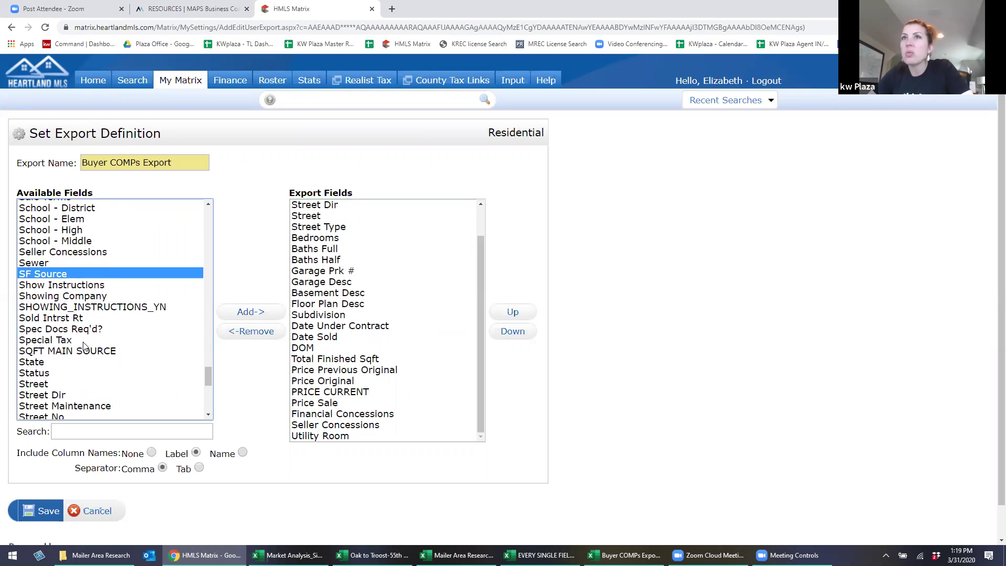
scroll(84, 346, down, 1)
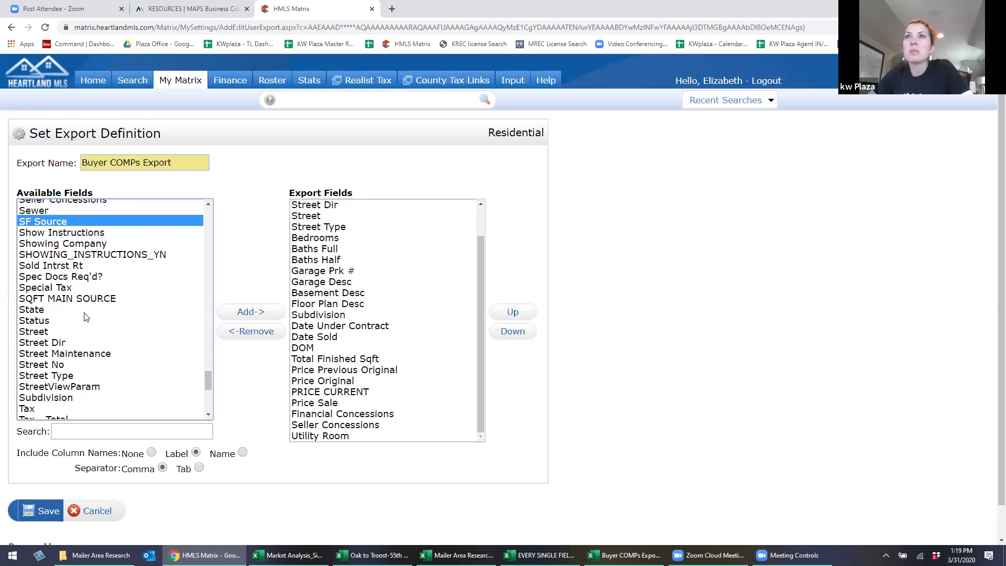
scroll(85, 317, down, 2)
click(111, 431)
text(sq)
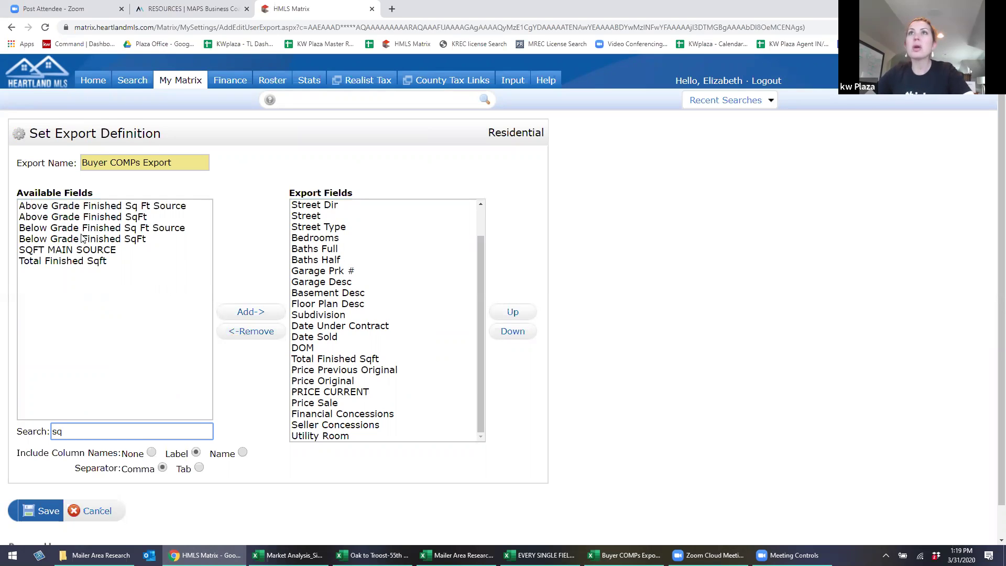
click(101, 219)
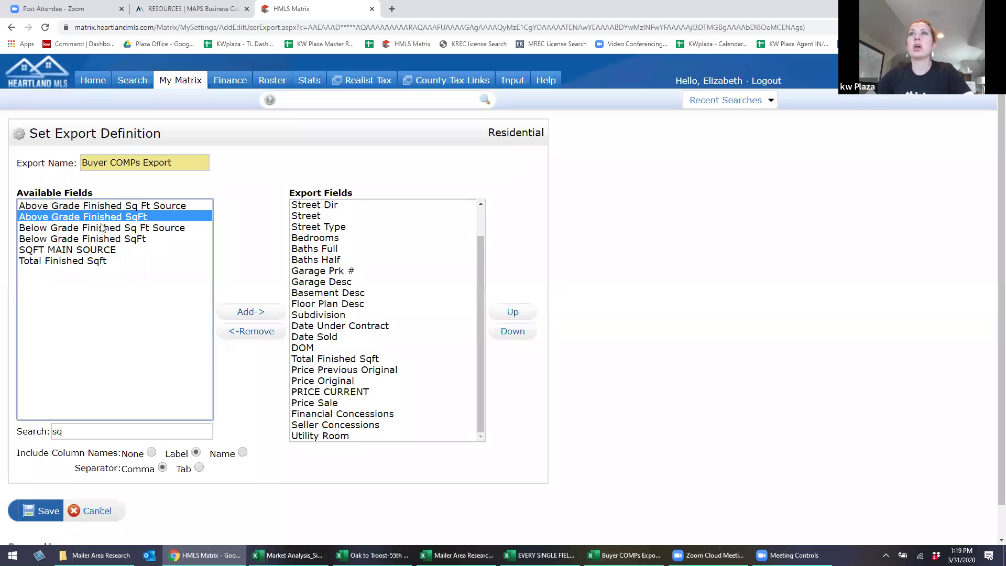
ctrl+click(116, 240)
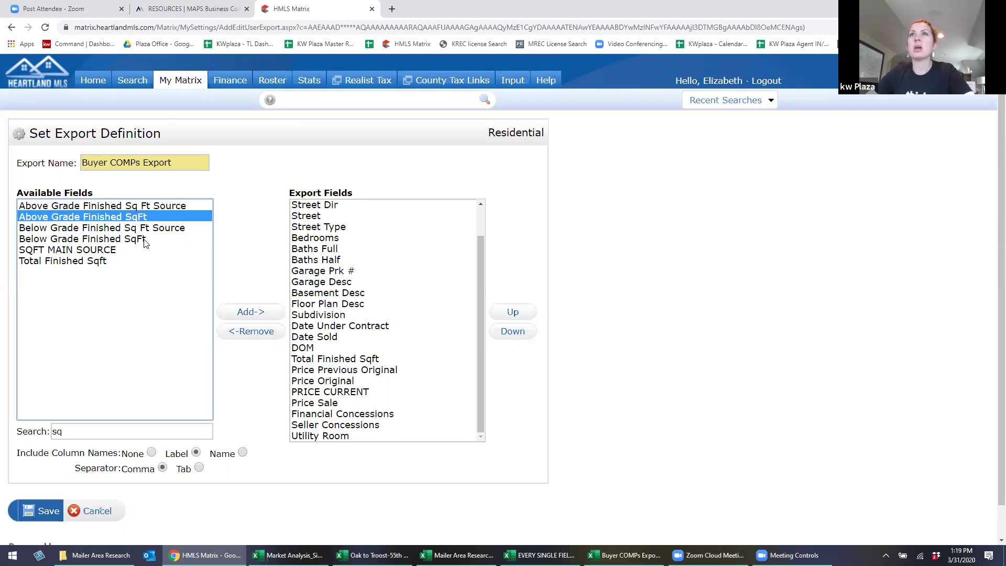
click(250, 312)
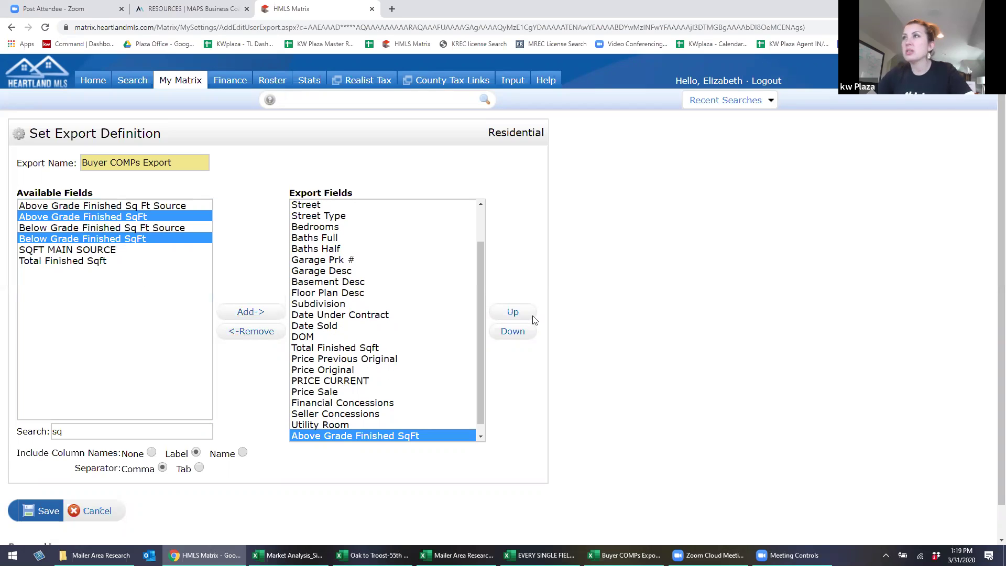
Move the Above Grade and Below Grade Finished SqFt fields directly below Total Finished Sqft and save the export definition
click(513, 313)
click(514, 312)
click(513, 313)
click(513, 313)
click(513, 312)
click(514, 312)
click(513, 312)
click(514, 312)
click(513, 312)
click(513, 313)
click(513, 312)
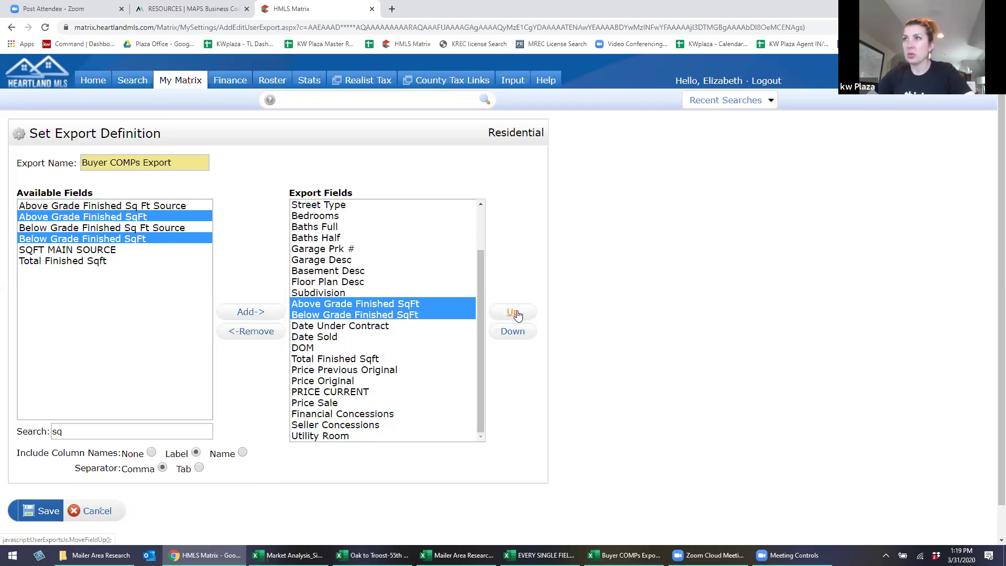
click(512, 331)
click(512, 332)
click(512, 332)
click(512, 332)
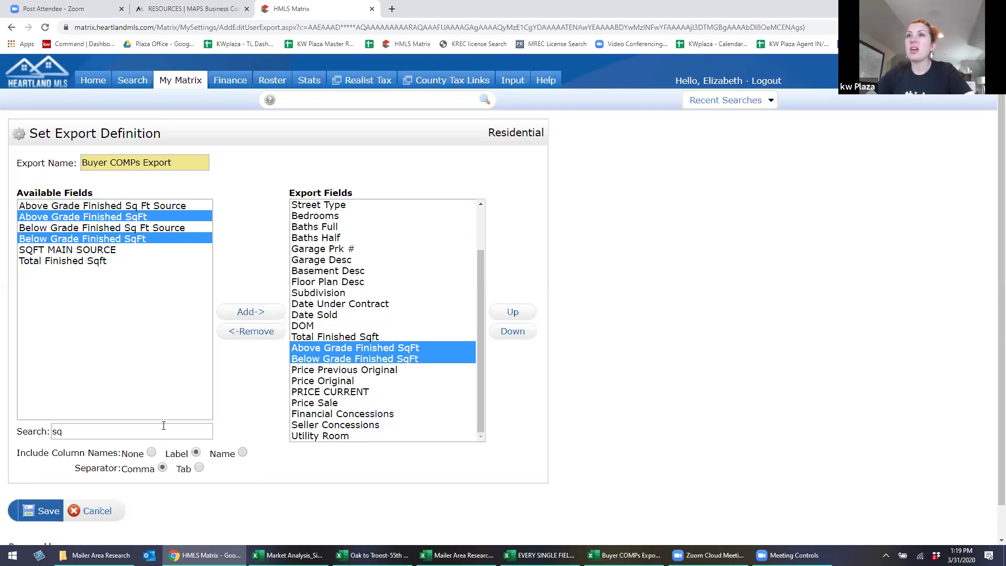
click(44, 511)
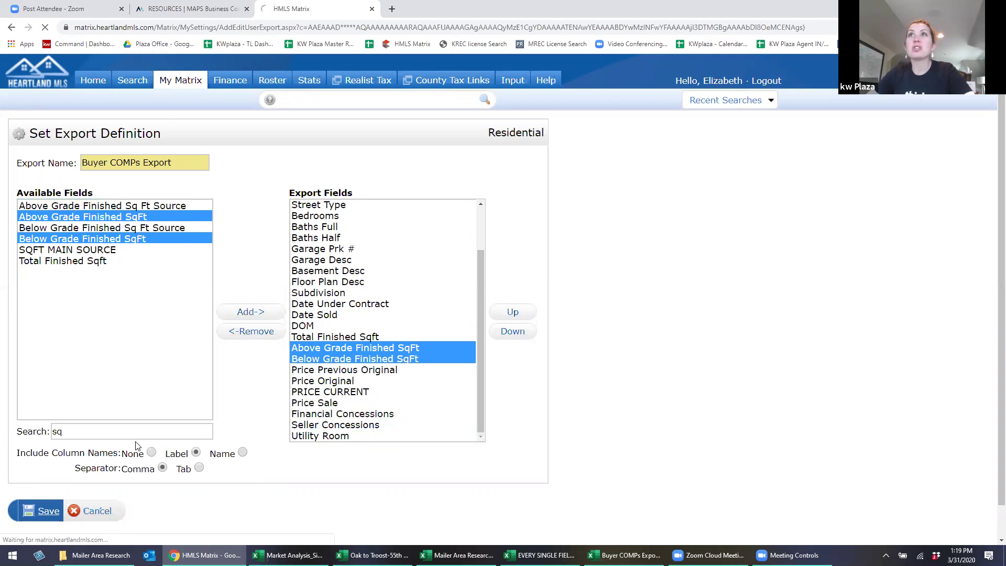
Export the selected listings in the COMP Spreadsheet Export format and fit the DATE_LIST column of the opened file to its contents
click(163, 166)
click(167, 182)
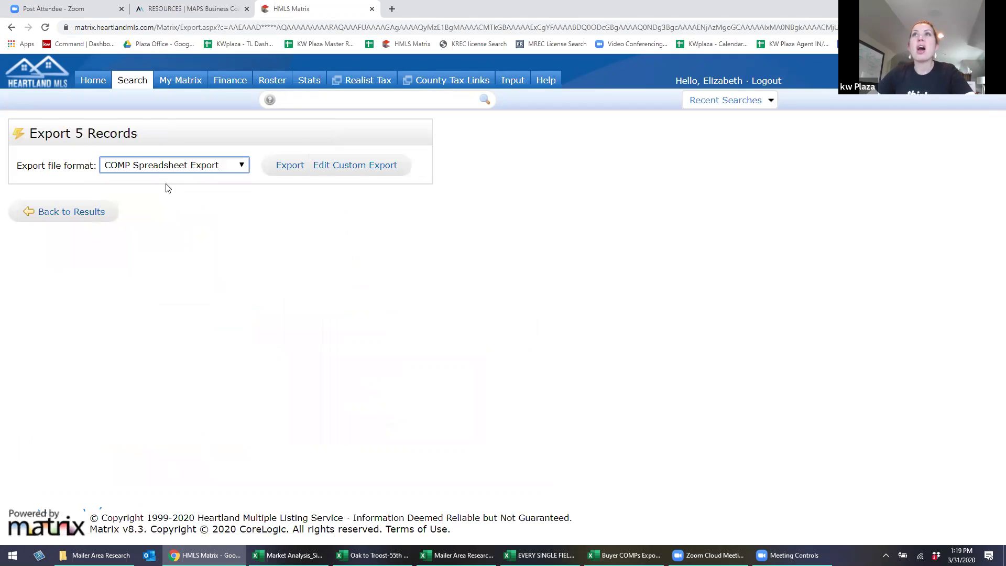
click(289, 168)
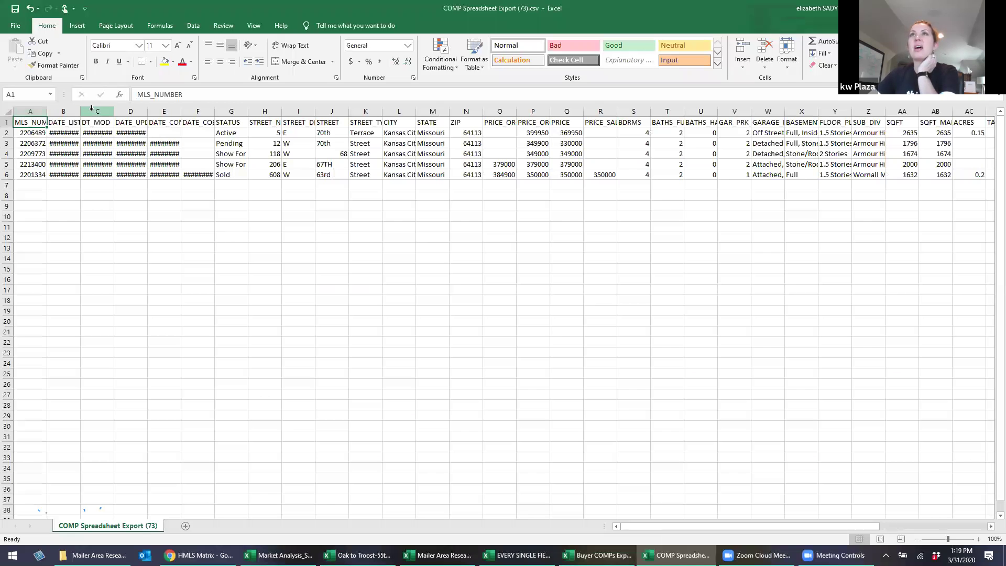
double_click(81, 111)
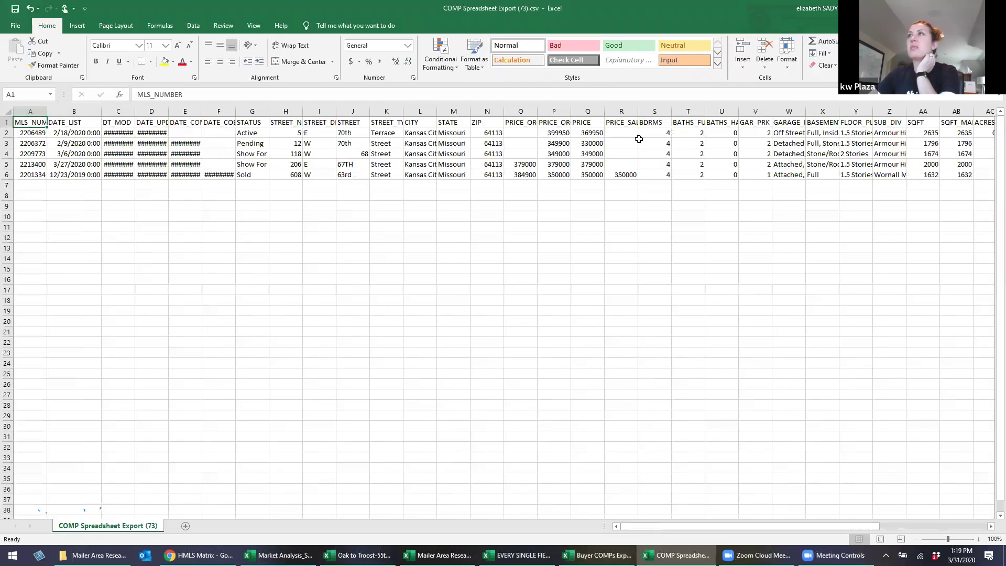
Look through the exported columns from the sale price across to the listing office fields
click(608, 143)
key(Right)
key(Right)
key(Right)
key(Right)
key(Right)
key(Right)
key(Right)
key(Right)
key(Right)
key(Right)
key(Right)
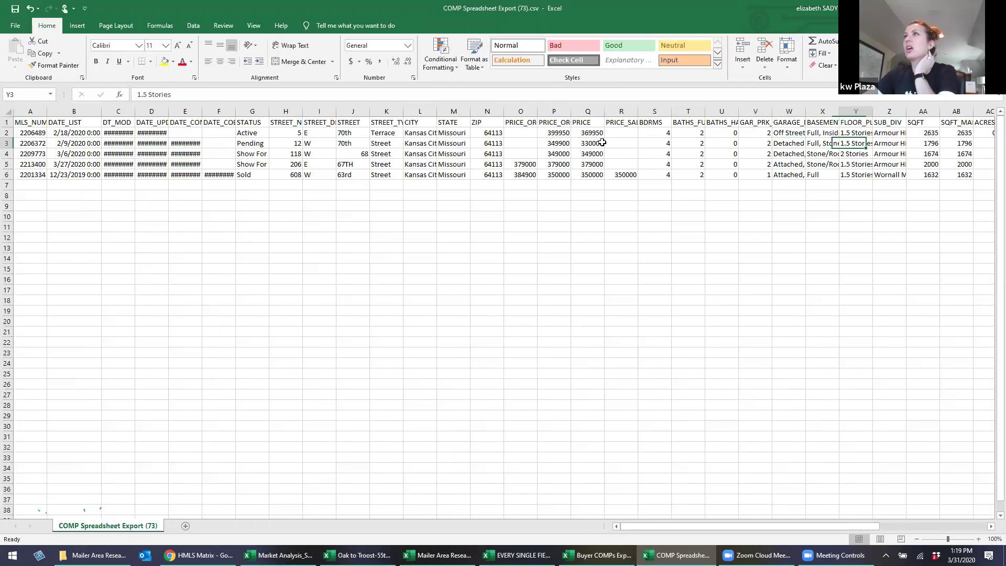
key(Right)
key(Right)
key(Right)
key(Right)
key(Right)
key(Right)
key(Right)
key(Right)
key(Right)
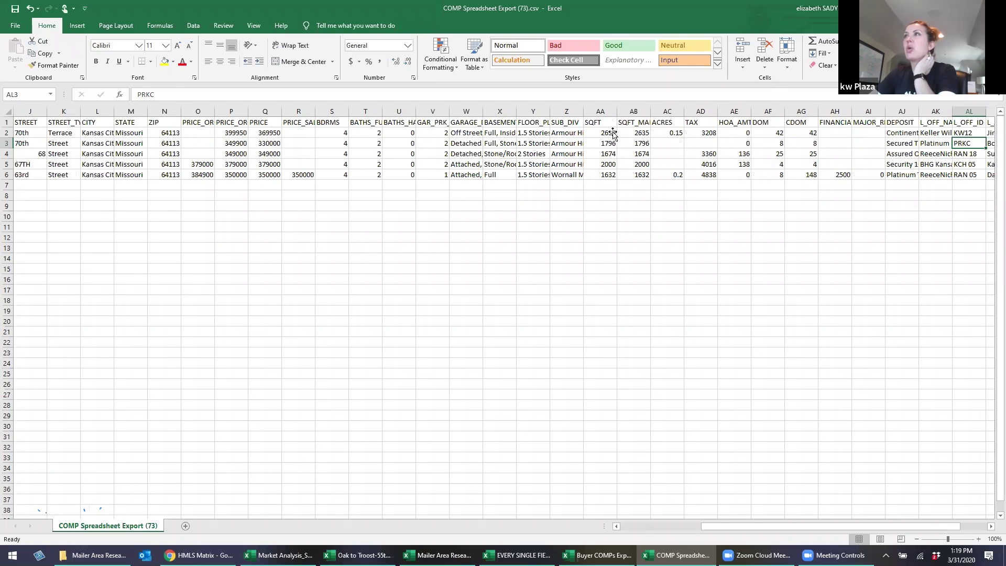
Examine the SQFT, SQFT_MAIN, ACRES and TAX values of the first listing and the remaining columns through the agent names
click(613, 134)
click(642, 132)
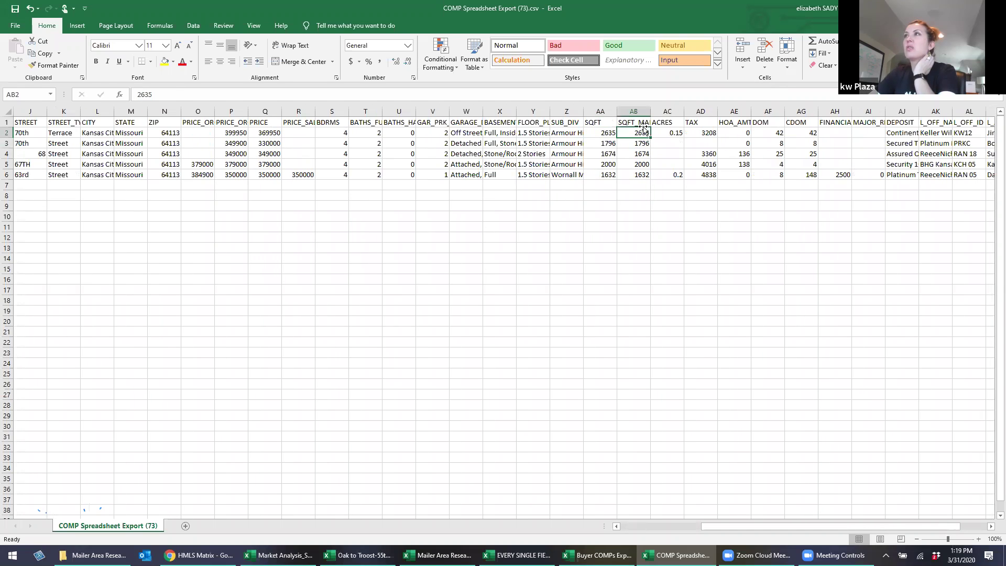
click(677, 130)
click(711, 135)
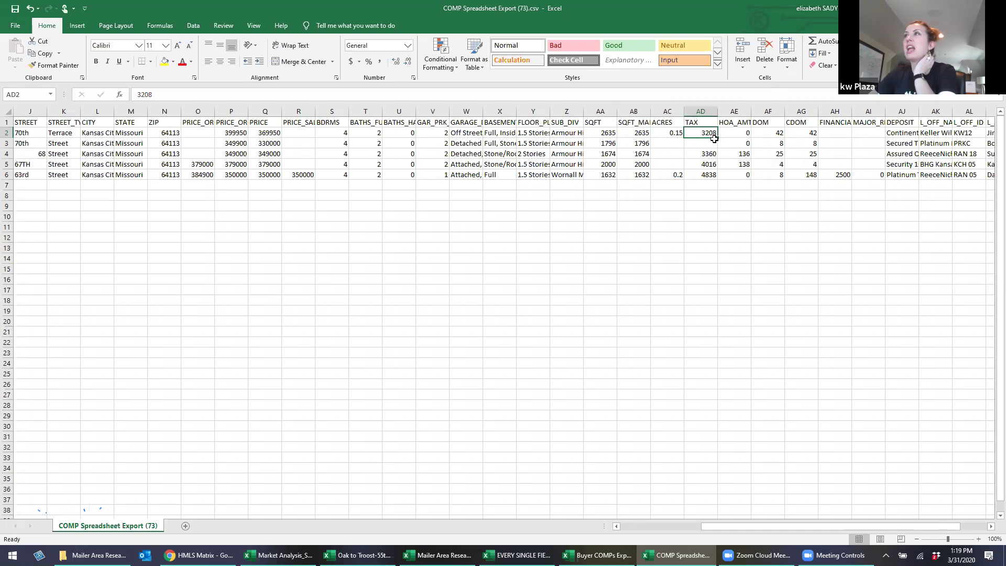
key(Right)
key(Right)
key(Right)
key(Right)
key(Right)
key(Right)
key(Right)
key(Right)
key(Right)
key(Right)
key(Right)
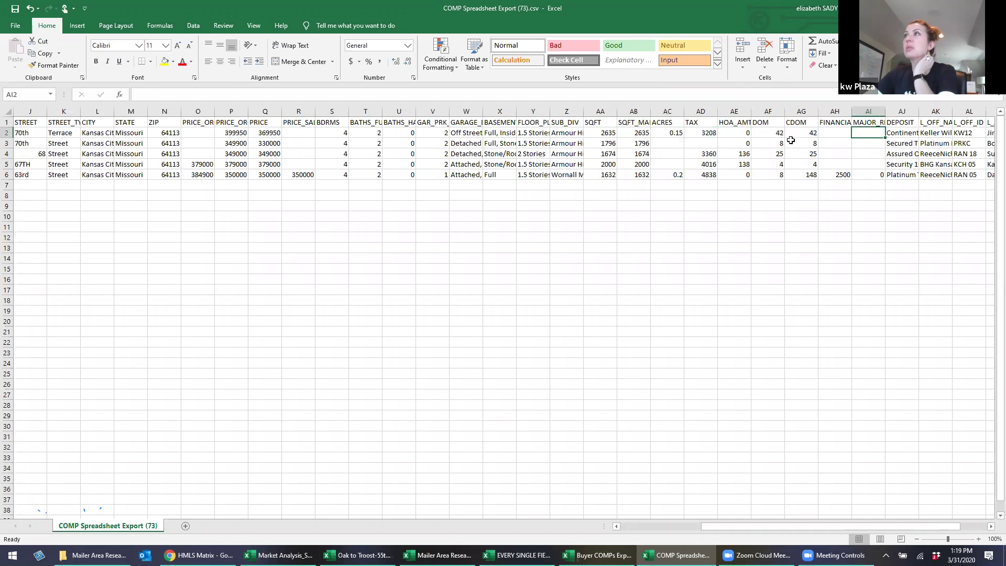
key(Right)
key(Right)
key(Right)
key(Right)
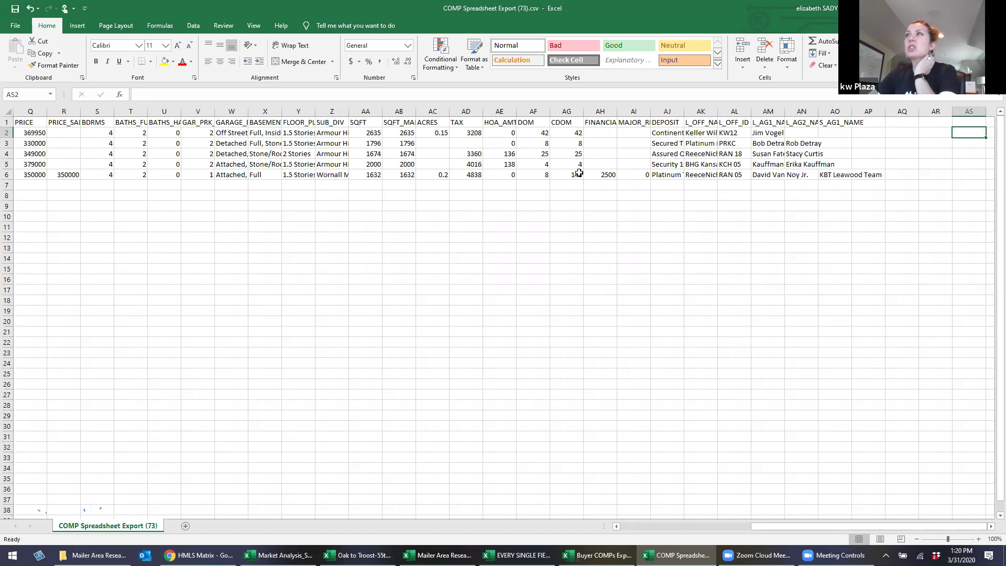
Check the sold listing's DOM value against its CDOM and go back across the sheet to the first column
click(545, 175)
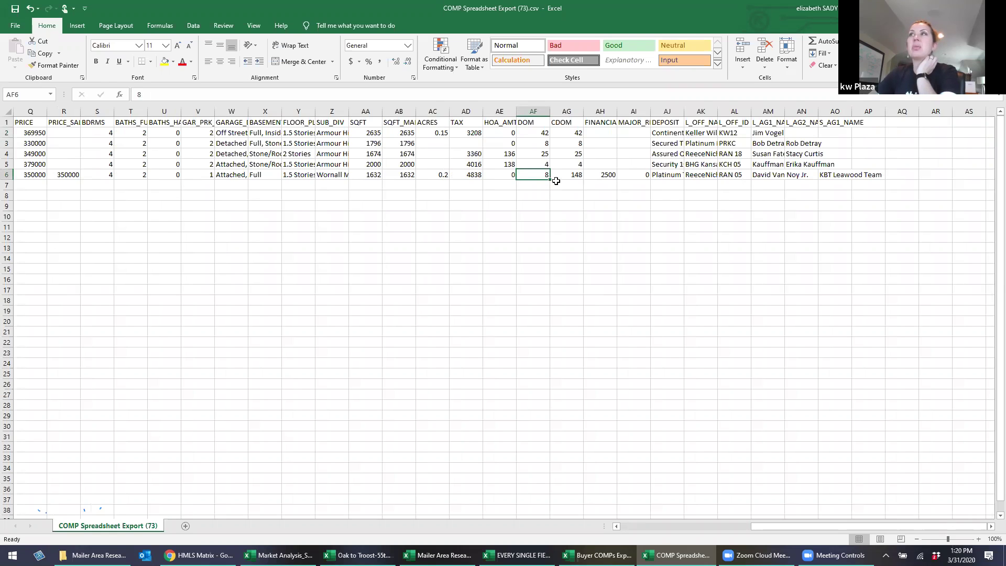
click(623, 205)
key(Right)
key(Right)
key(Left)
key(Left)
key(Left)
key(Left)
key(Left)
key(Left)
key(Left)
key(Left)
key(Left)
key(Left)
key(Left)
key(Left)
key(Left)
key(Left)
key(Left)
key(Left)
key(Left)
key(Left)
key(Left)
key(Left)
key(Left)
key(Left)
key(Left)
key(Left)
key(Left)
key(Left)
key(Left)
key(Left)
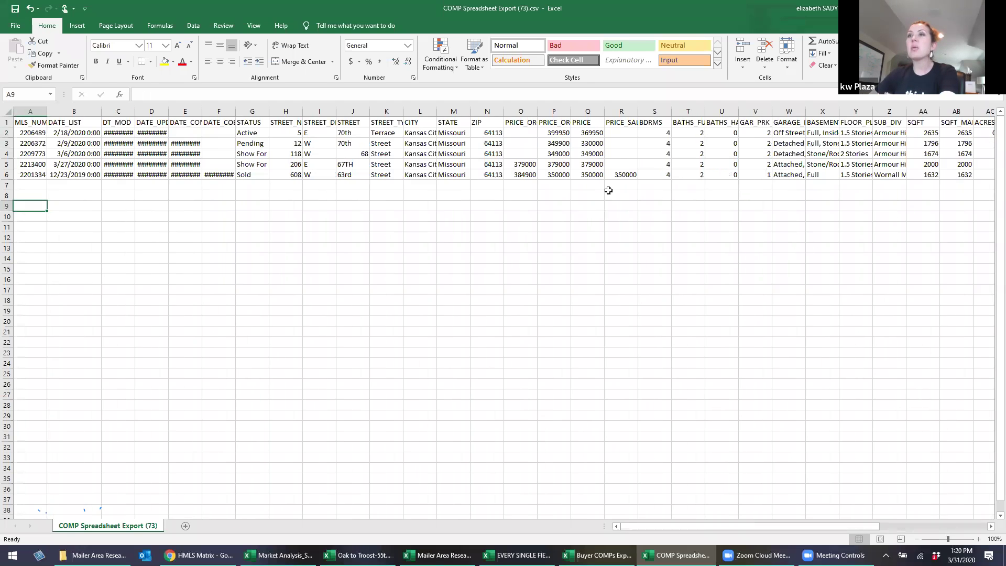
Fit the DT_MOD, DATE_UPDATE and DATE_CONT columns to their contents
double_click(135, 111)
double_click(189, 111)
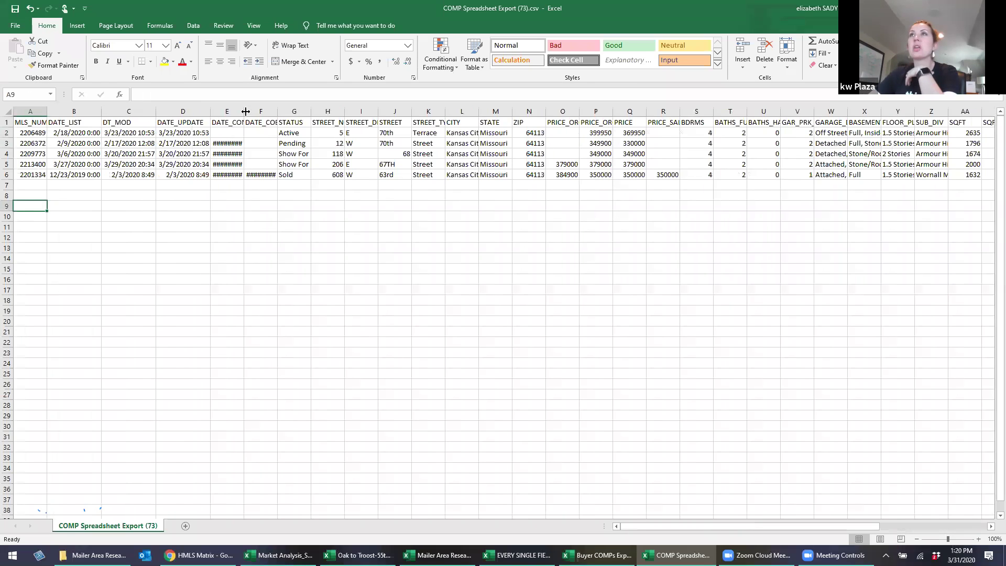
double_click(243, 111)
Hide the DT_MOD and DATE_UPDATE columns
drag(237, 111, 132, 116)
right_click(132, 117)
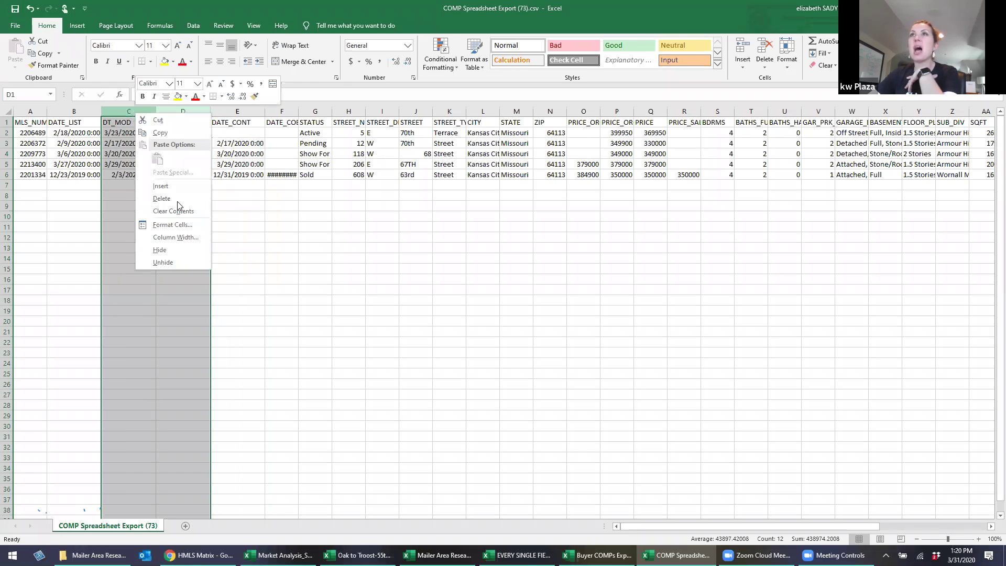
click(160, 250)
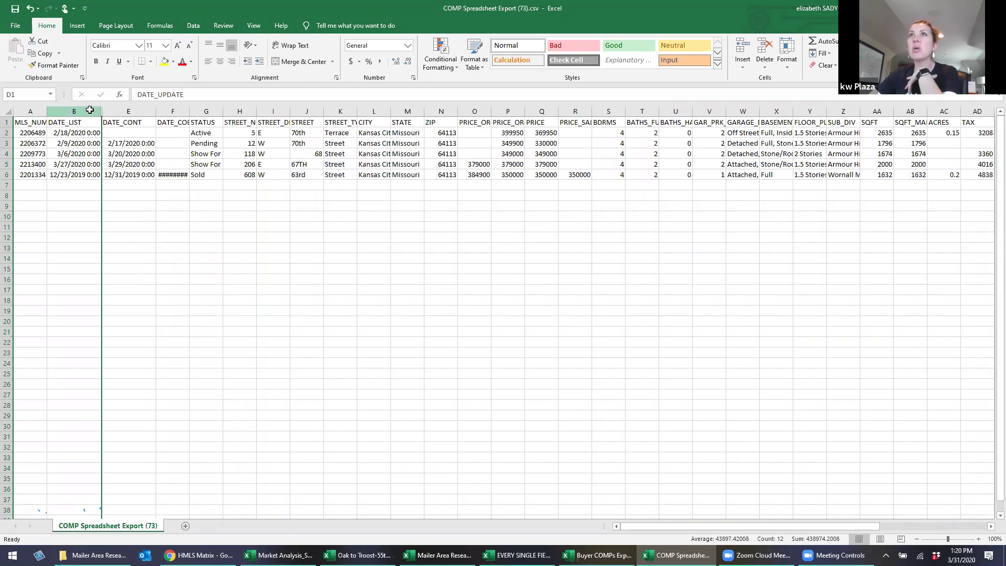
Delete the DATE_LIST column and widen the MLS_NUMBER column to show its full header
right_click(94, 116)
click(134, 206)
click(155, 237)
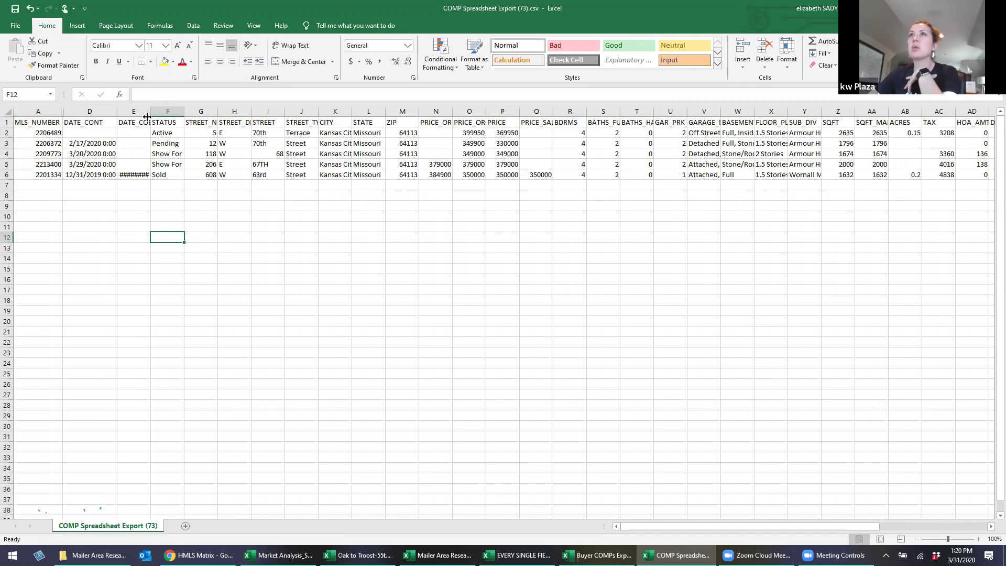
Fit the DATE_COE column to its contents and select the sold listing's closing date
double_click(150, 111)
click(153, 173)
right_click(153, 175)
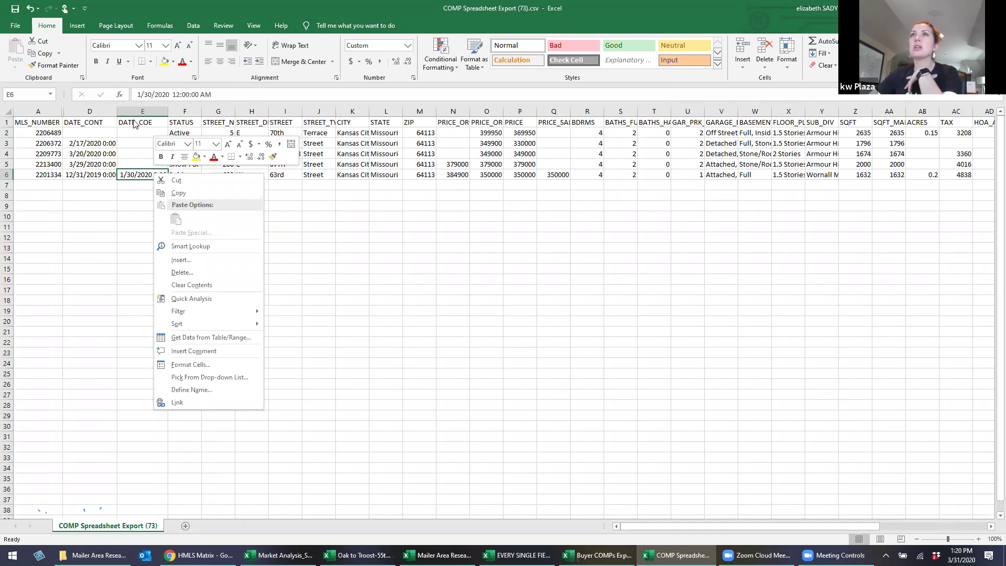
key(Escape)
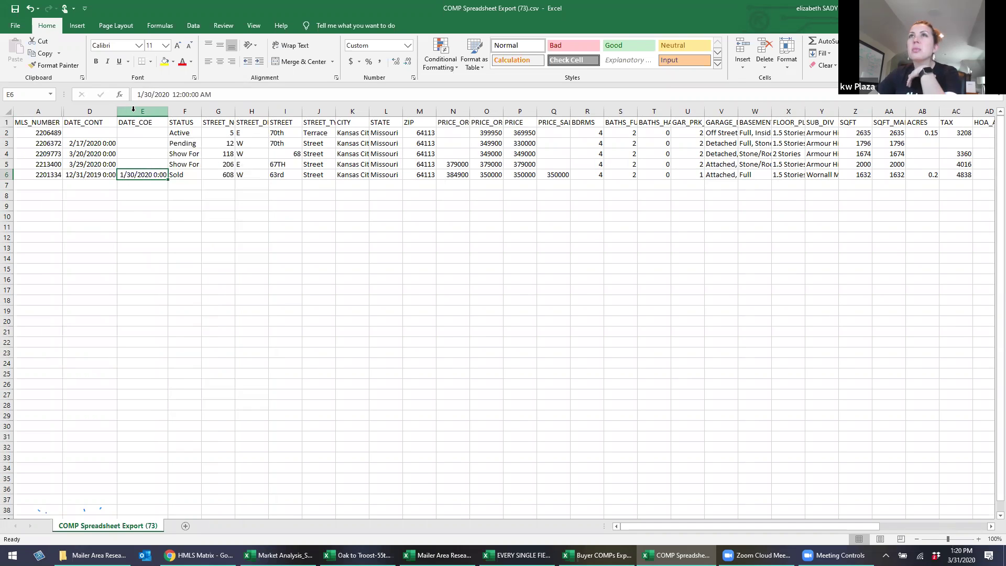
Delete the DATE_COE column and select the sold listing's contract date
right_click(133, 109)
click(158, 195)
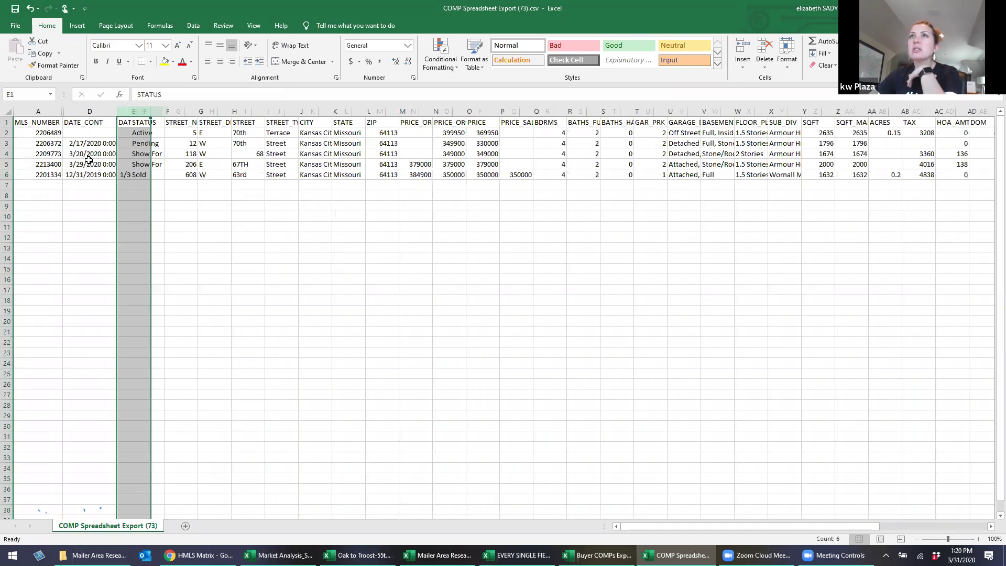
click(90, 175)
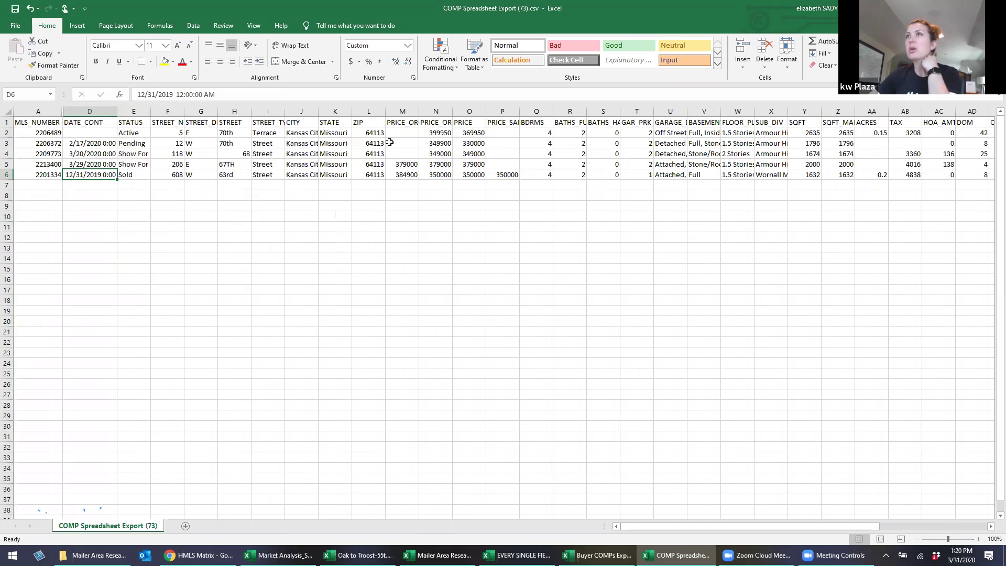
Format the PRICE_ORG_PREV, PRICE_ORG and PRICE columns as dollar accounting amounts without decimals
drag(402, 111, 497, 111)
click(350, 62)
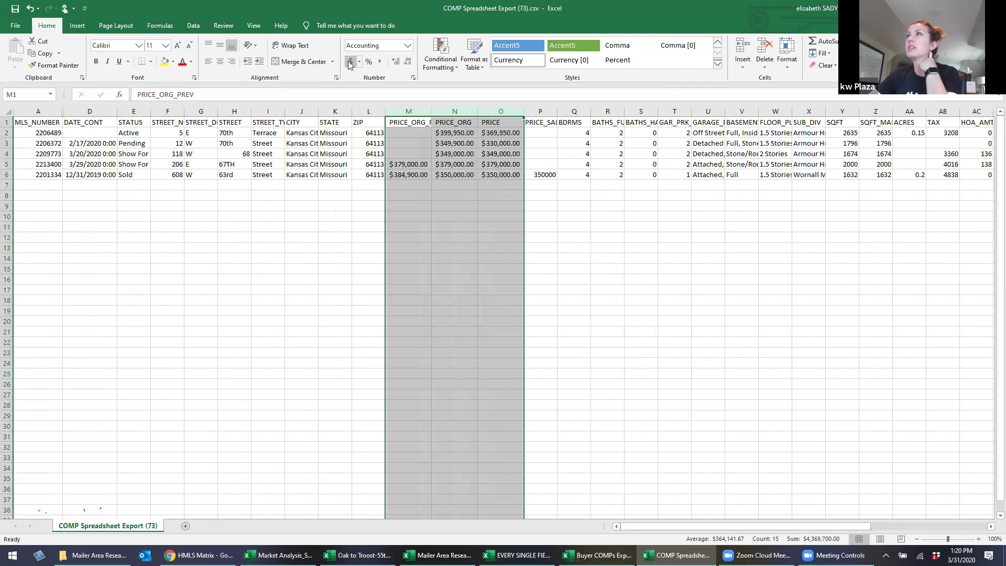
click(407, 61)
click(408, 62)
click(575, 270)
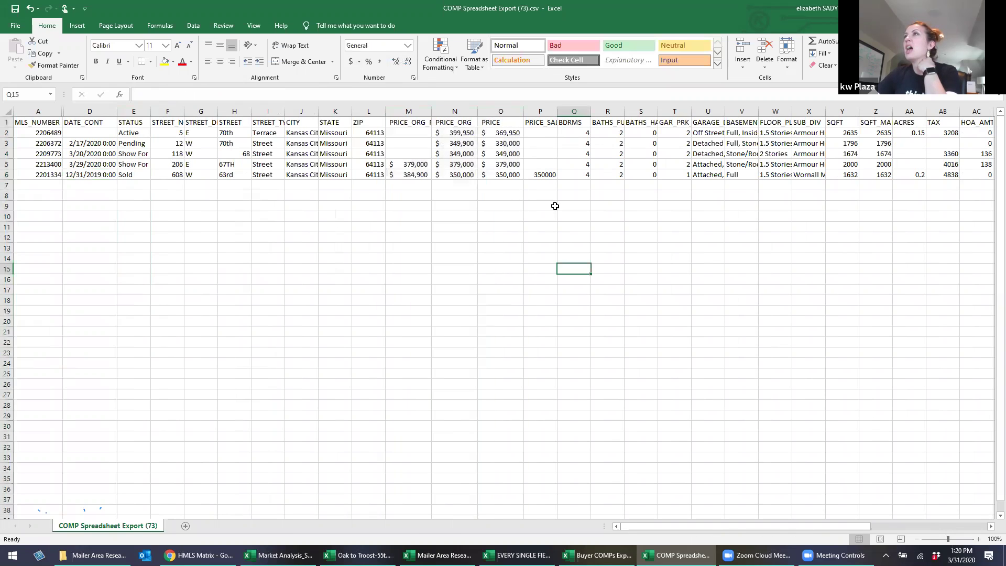
Format the PRICE_SALE column as dollar accounting amounts and remove the decimals from the sold listing's sale price
click(540, 111)
click(351, 61)
click(408, 62)
click(511, 247)
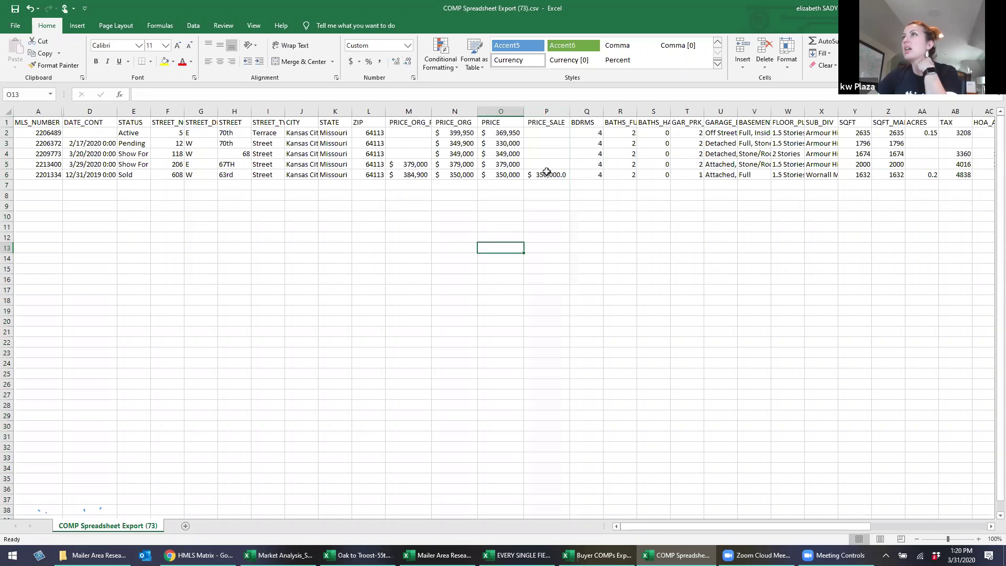
click(546, 174)
click(408, 62)
drag(545, 237, 545, 227)
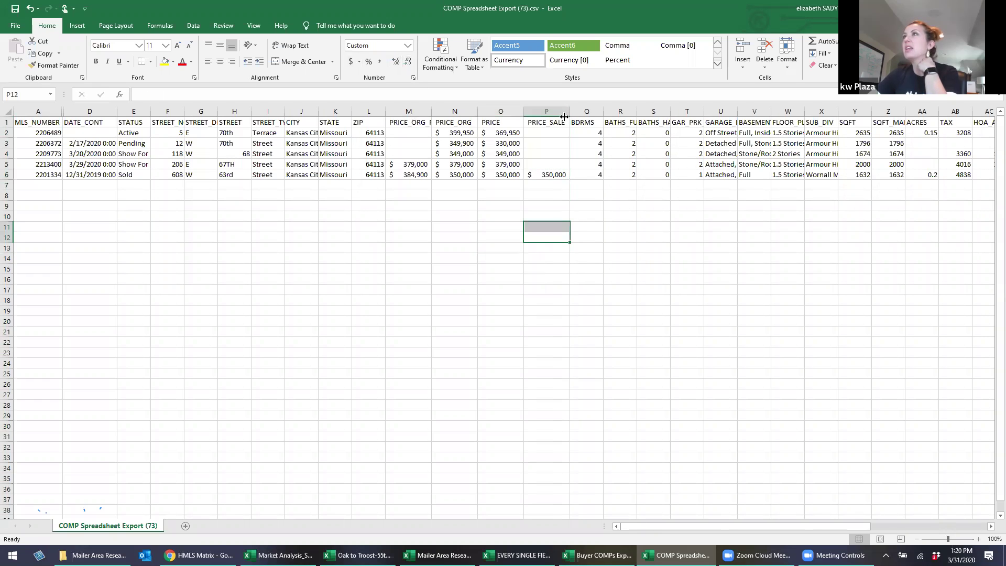
click(734, 217)
key(Right)
key(Right)
key(Right)
key(Right)
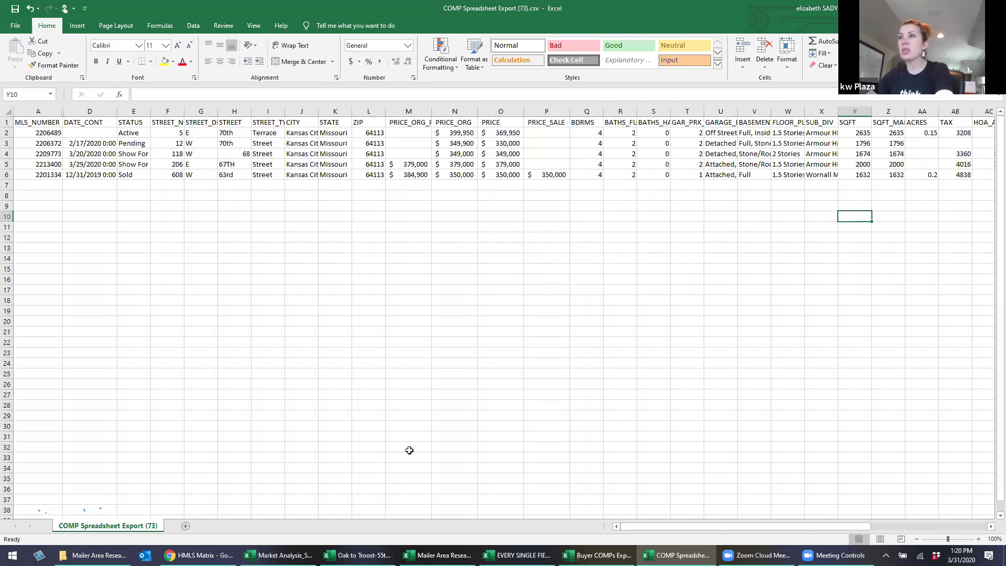
Switch to the Market Analysis workbook and examine the price per square foot and current price of the first pending listing
mouse_move(602, 554)
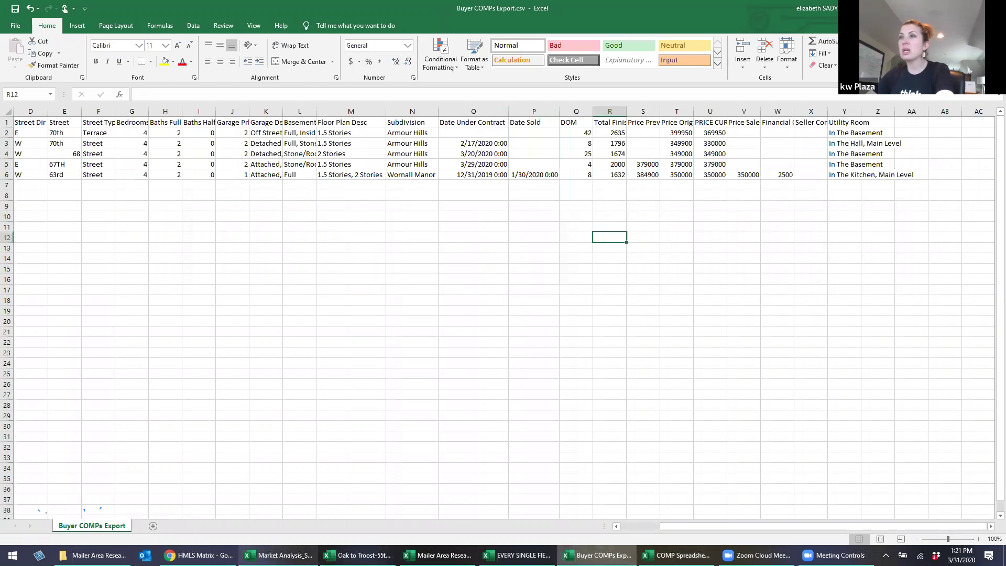
click(278, 555)
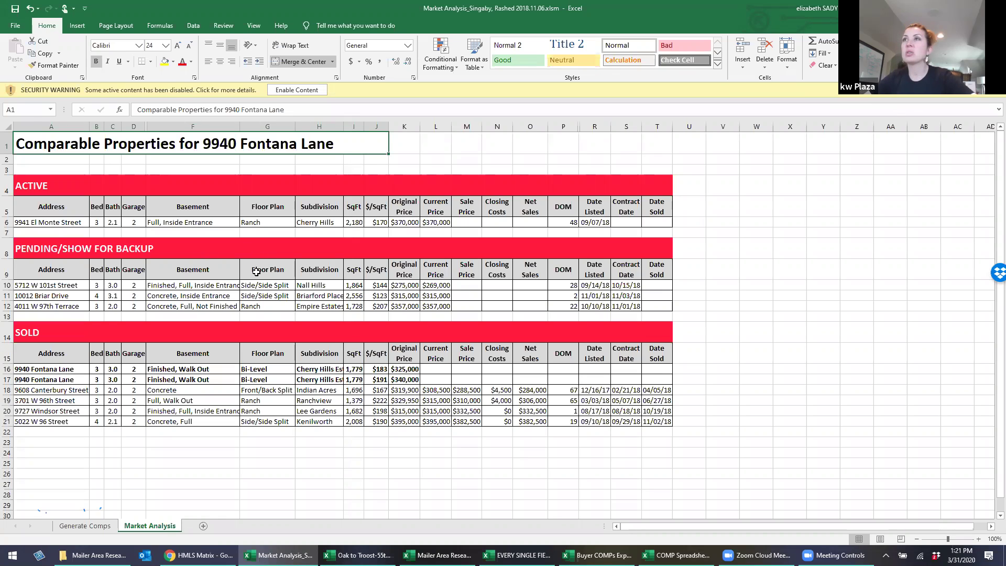
click(418, 296)
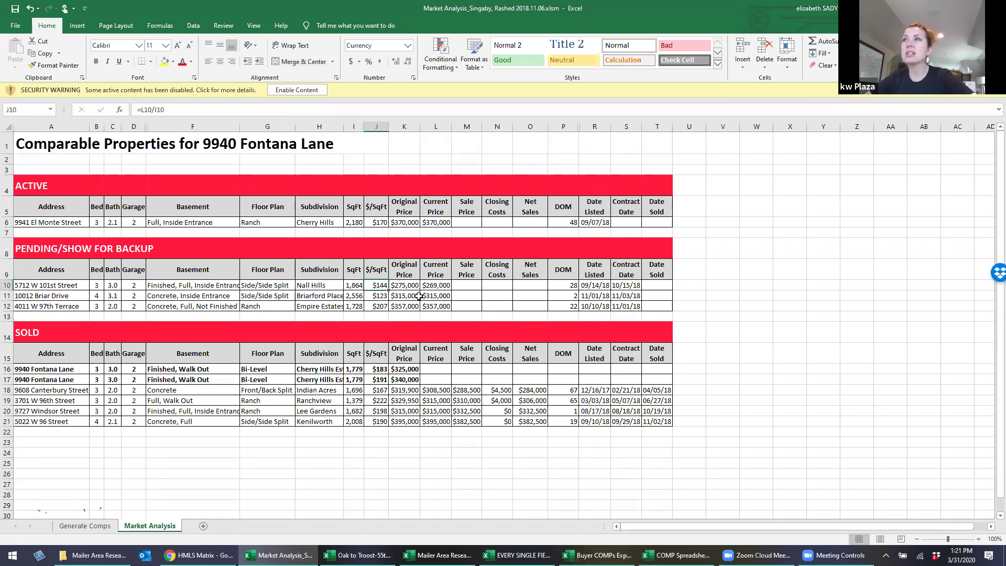
click(437, 287)
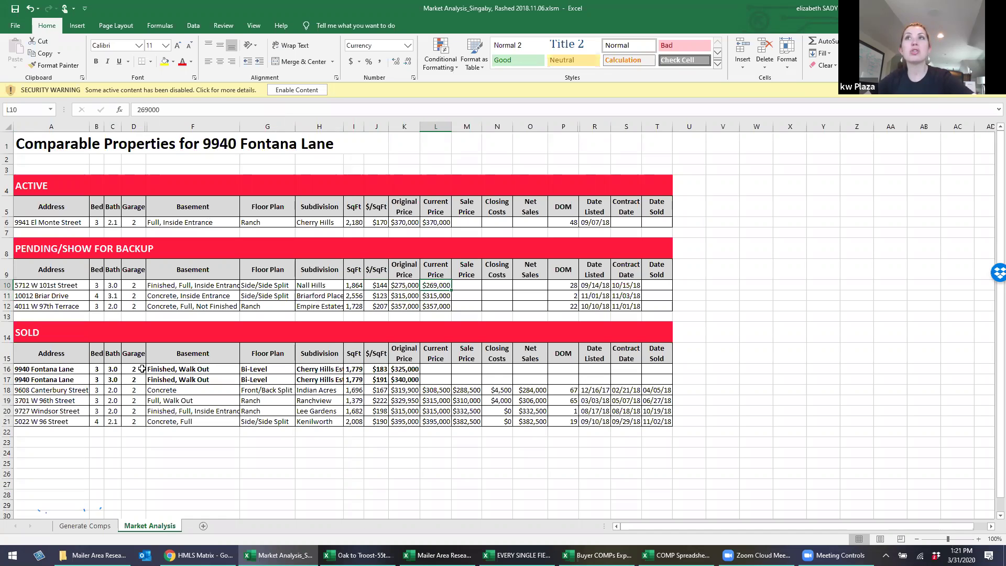
Review the two bold subject-property rows in the SOLD section and fit the Subdivision column to its contents
click(195, 379)
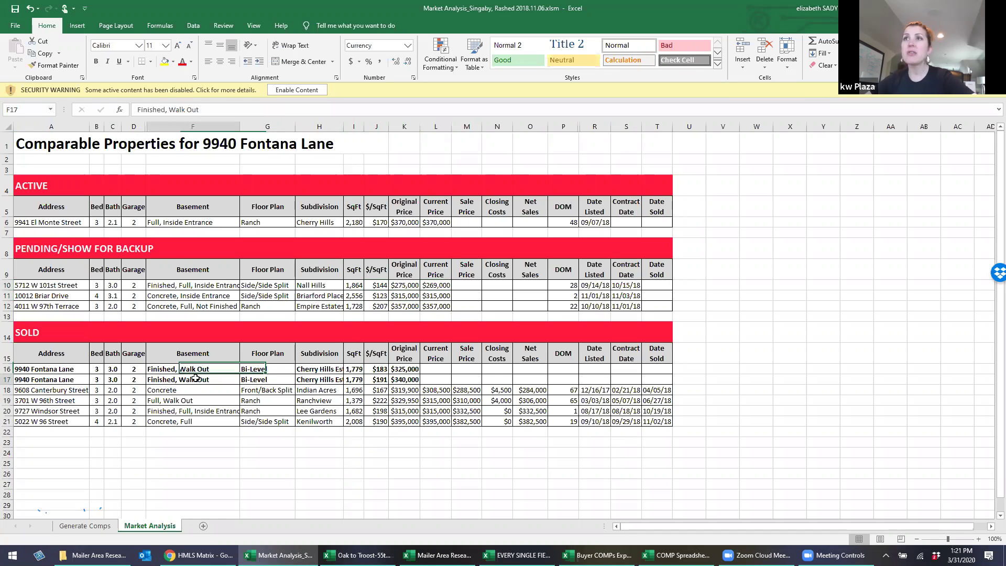
drag(6, 369, 6, 379)
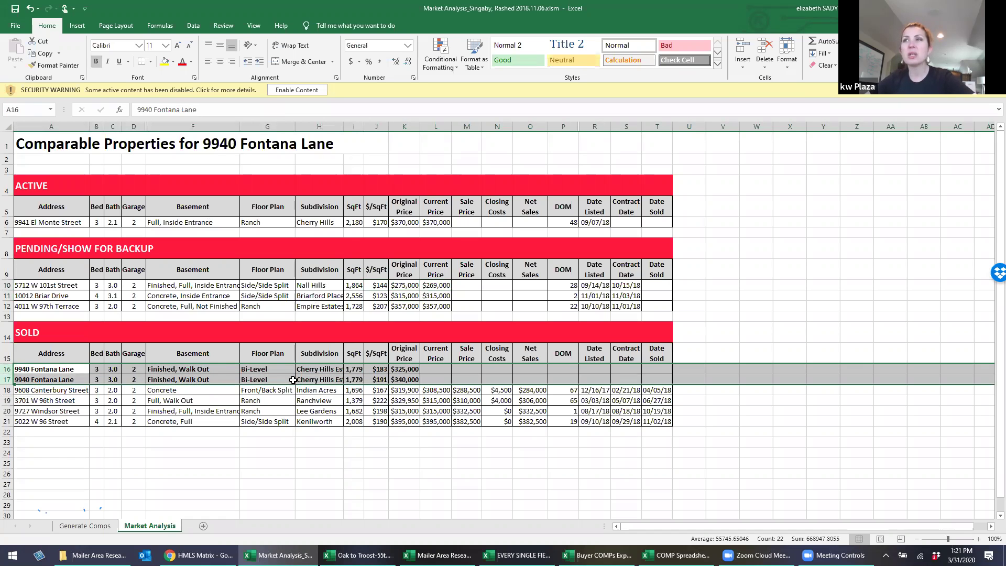
click(250, 402)
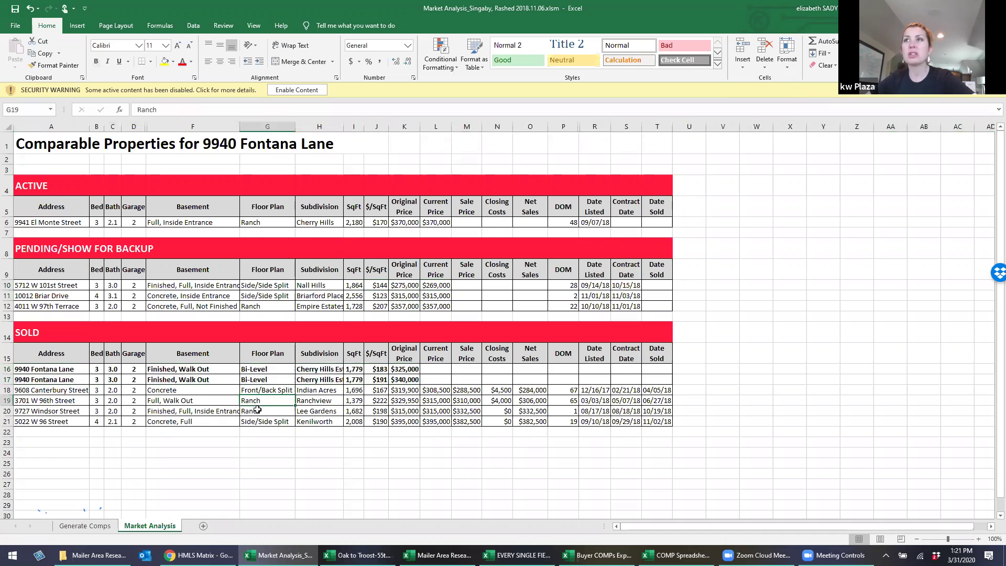
click(265, 371)
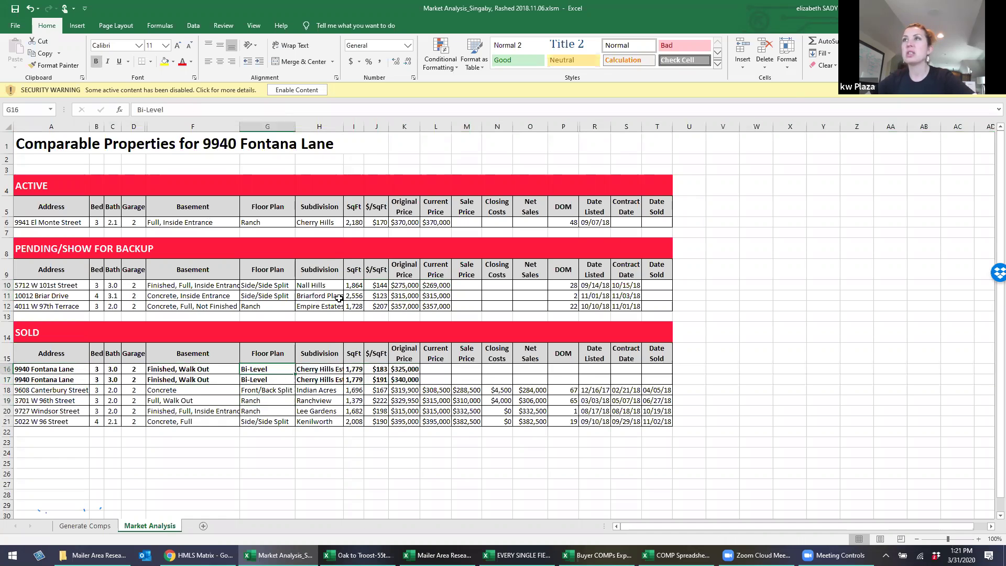
double_click(344, 127)
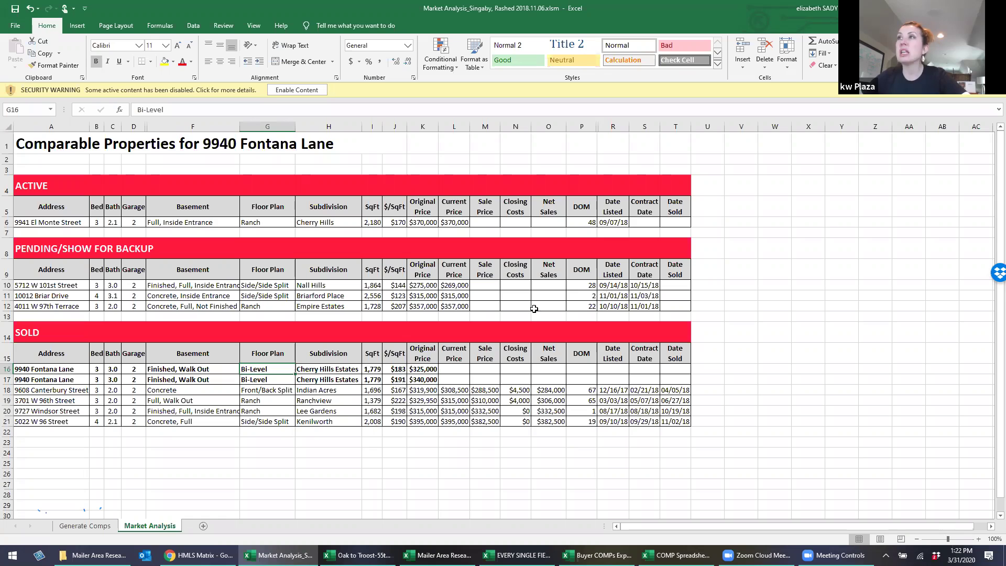
Examine the current price and DOM of the pending listings, and highlight the whole comparable properties table
click(456, 308)
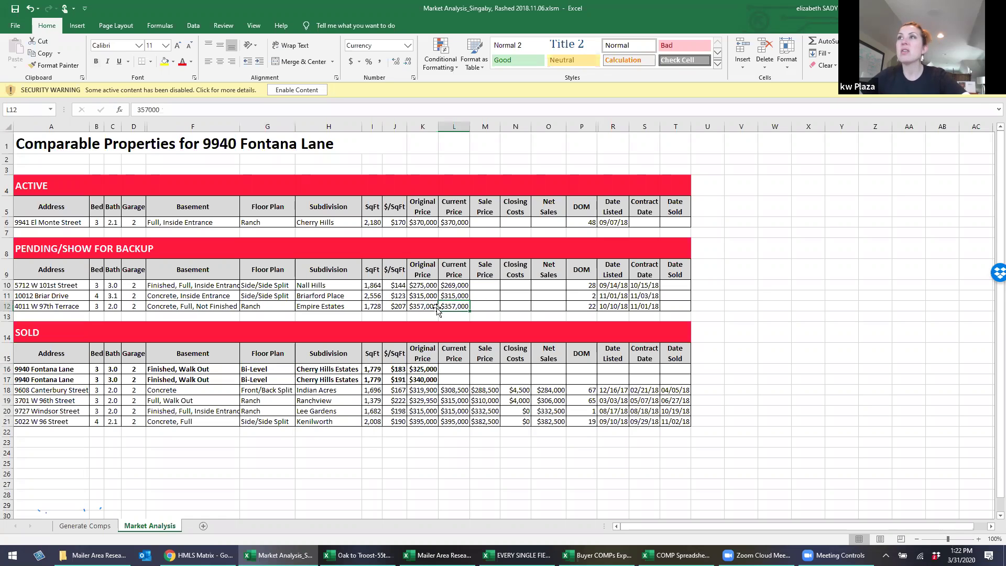
click(586, 308)
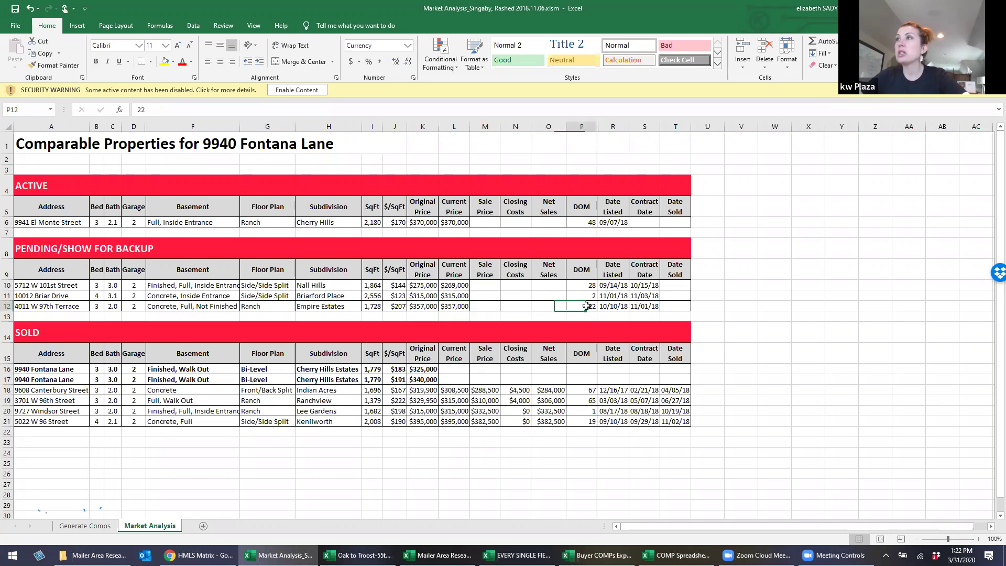
click(585, 297)
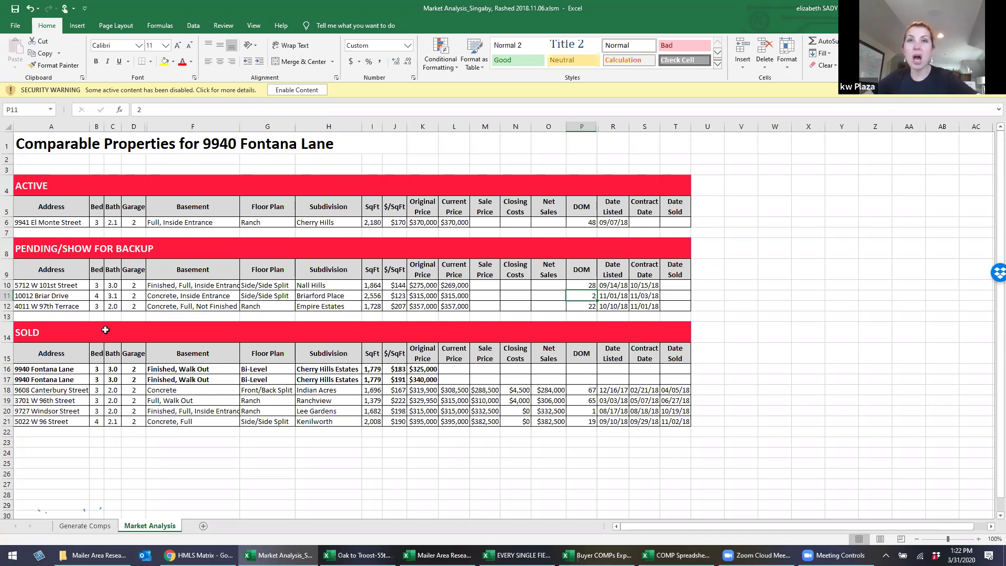
drag(61, 149, 676, 425)
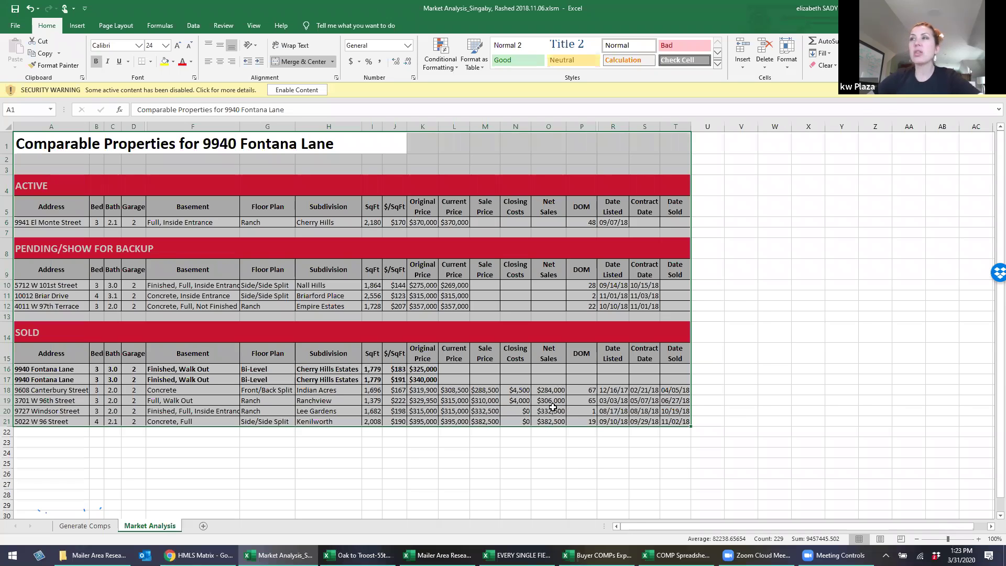
click(553, 408)
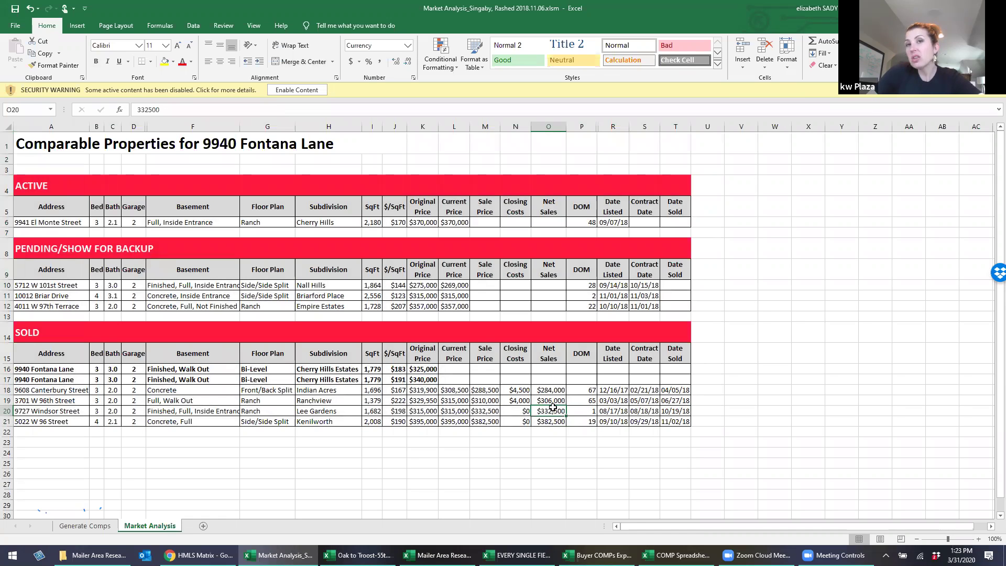
Compare the closing costs, sale price, net sales, DOM, original price and current price of the sold comps
click(528, 391)
drag(531, 398, 533, 398)
click(526, 397)
click(525, 389)
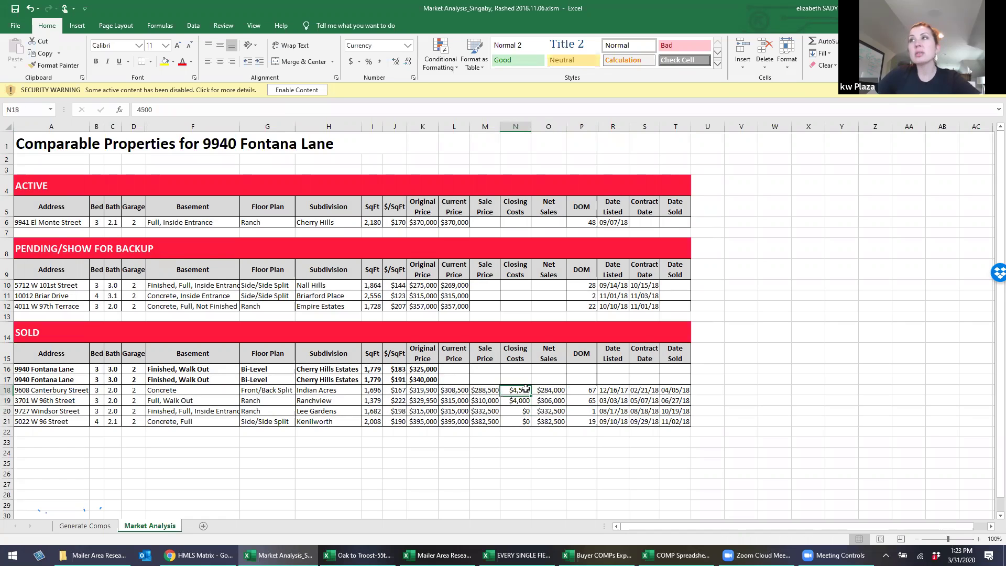
click(496, 402)
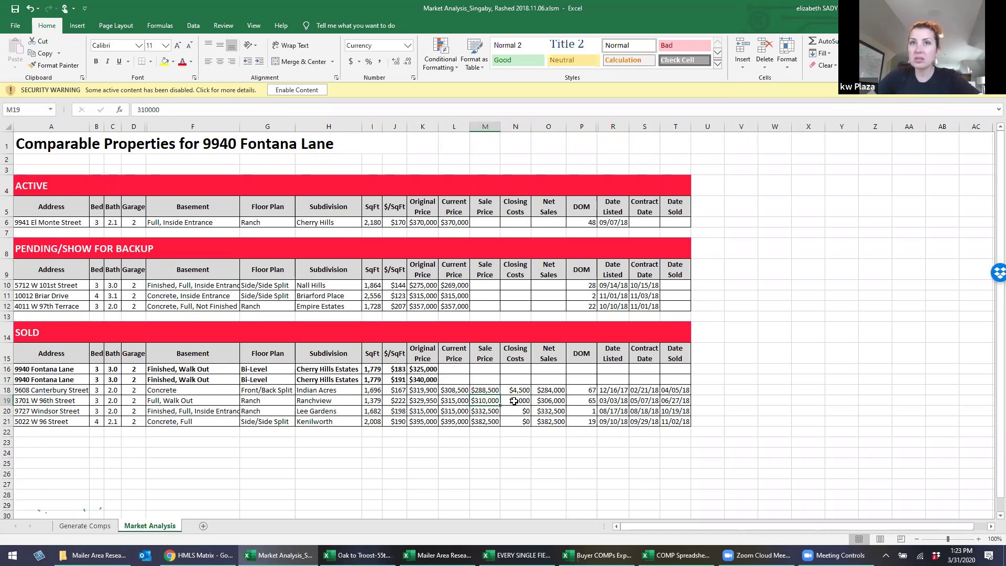
click(548, 402)
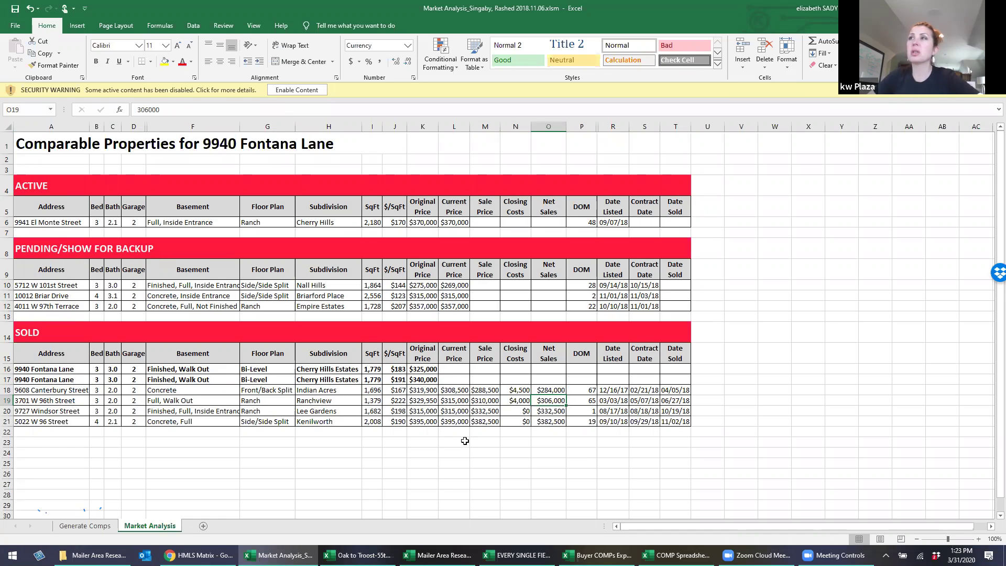
click(583, 402)
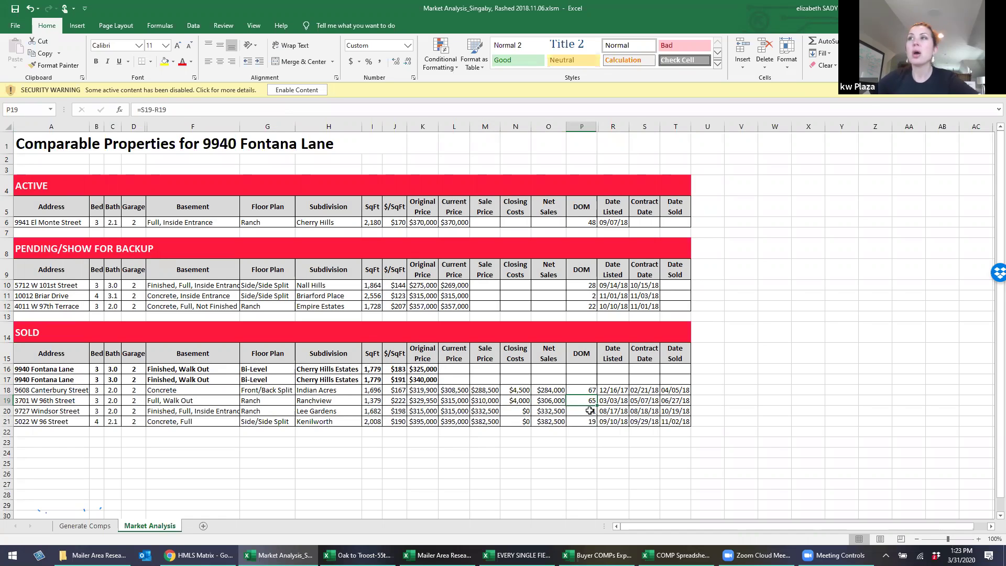
click(423, 403)
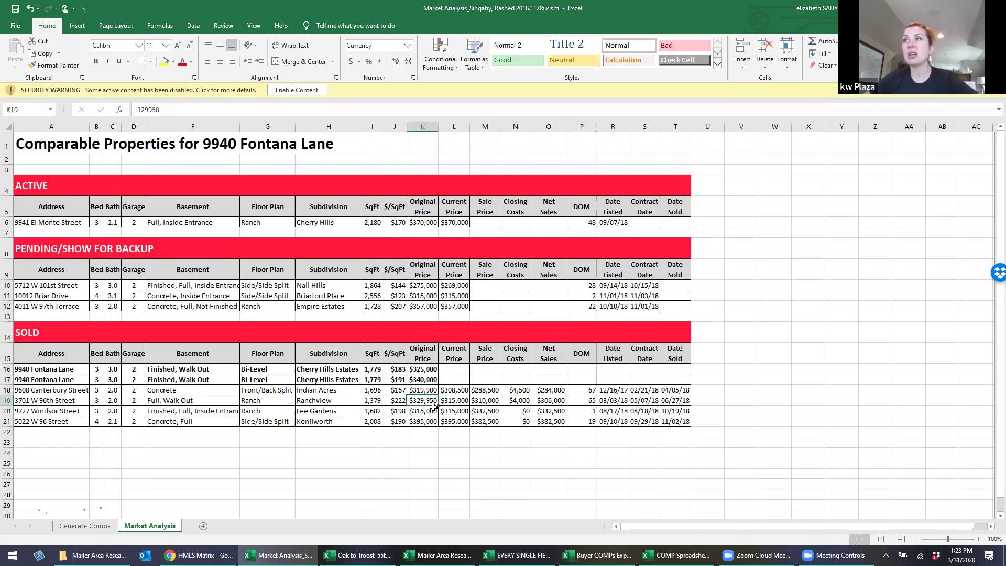
click(461, 402)
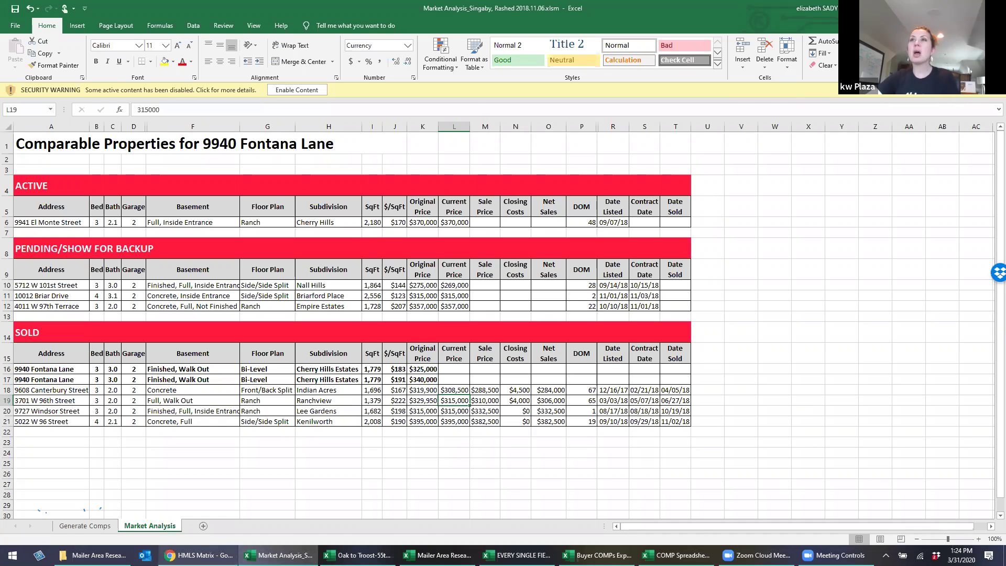
Switch to Matrix in Chrome and export the 5 records with the EVERY SINGLE FIELD format
click(199, 555)
click(191, 165)
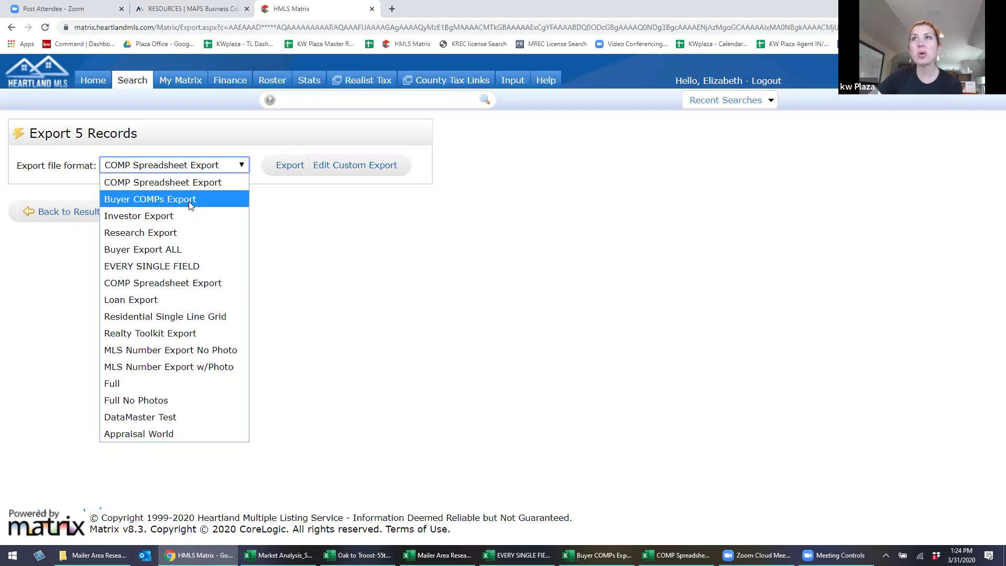
click(211, 275)
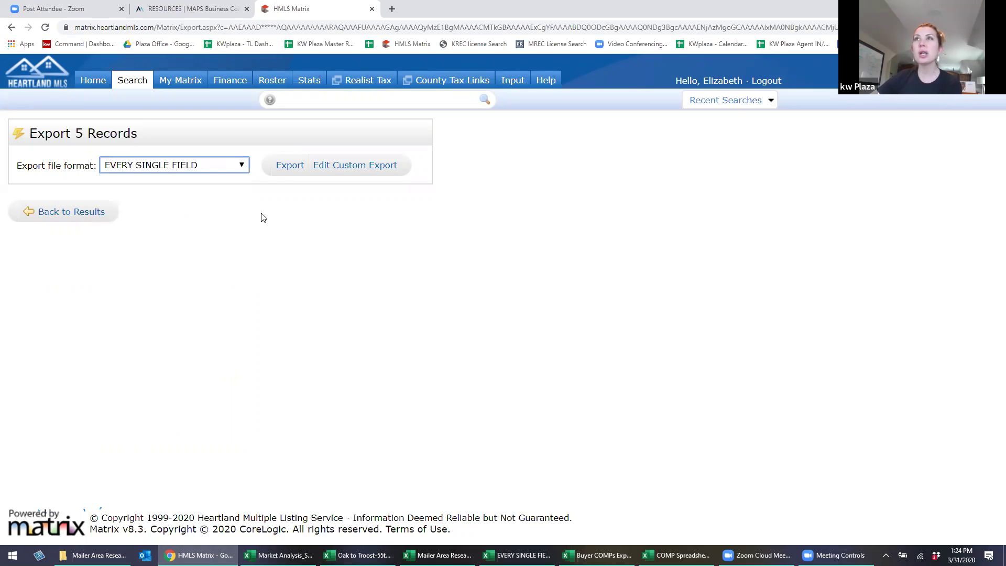
click(298, 169)
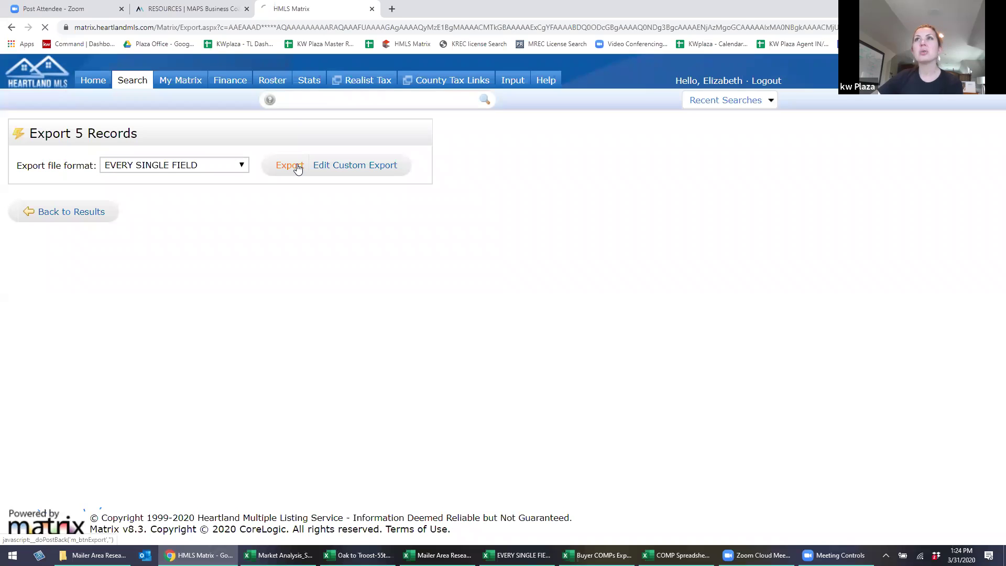
Switch to the exported EVERY SINGLE FIELD (2) spreadsheet and look through its columns up to the listing agent and office fields
key(alt+Tab)
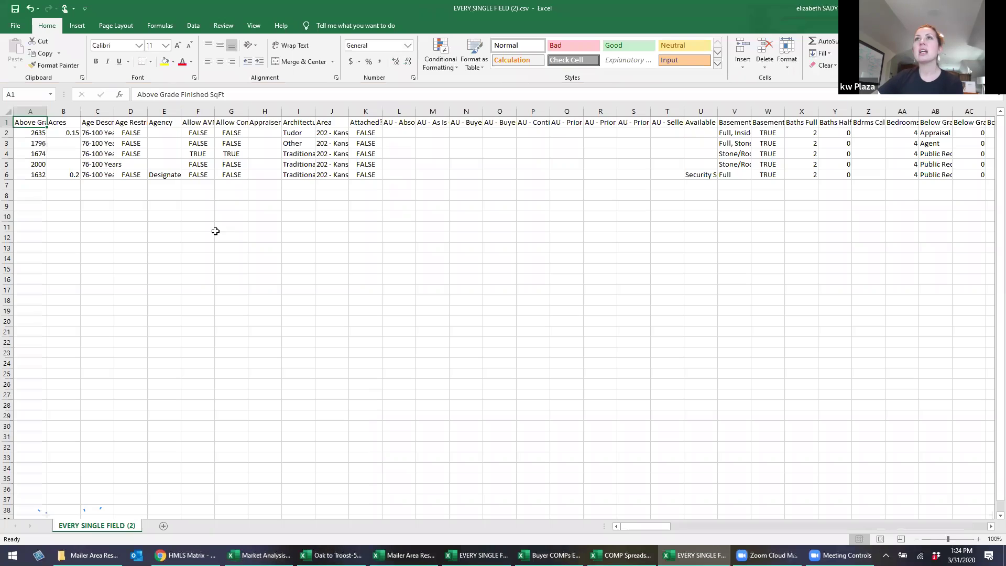
key(Right)
key(Right)
key(Right)
key(Right)
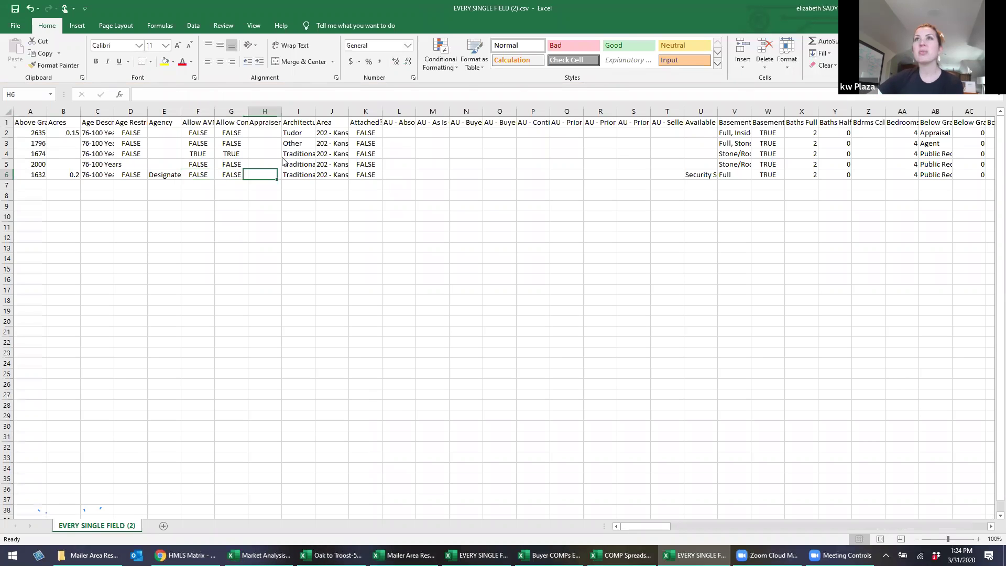
key(Right)
key(Right)
key(Right)
key(Right)
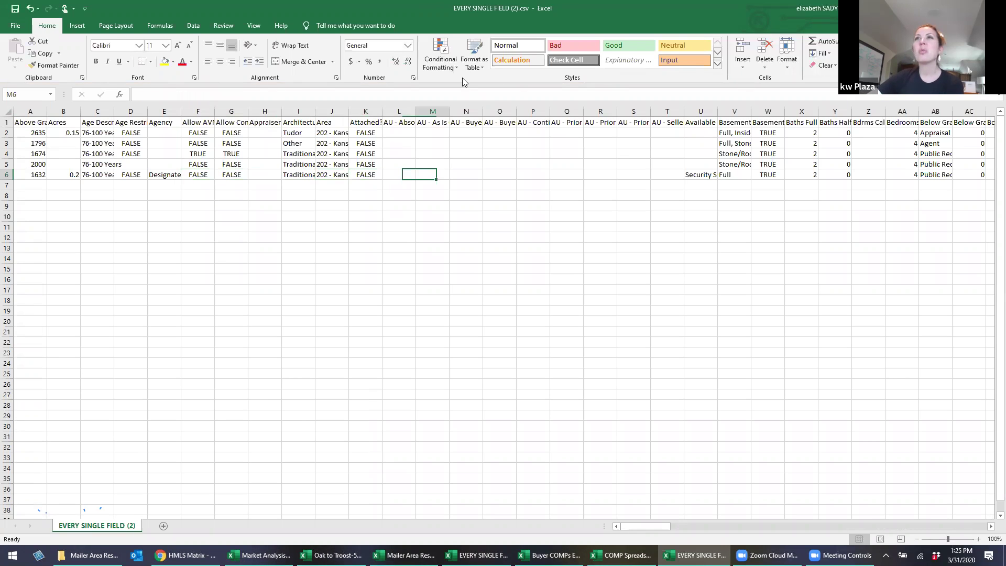
key(Right)
key(Right)
key(Right)
key(Right)
key(Right)
key(Right)
key(Right)
key(Right)
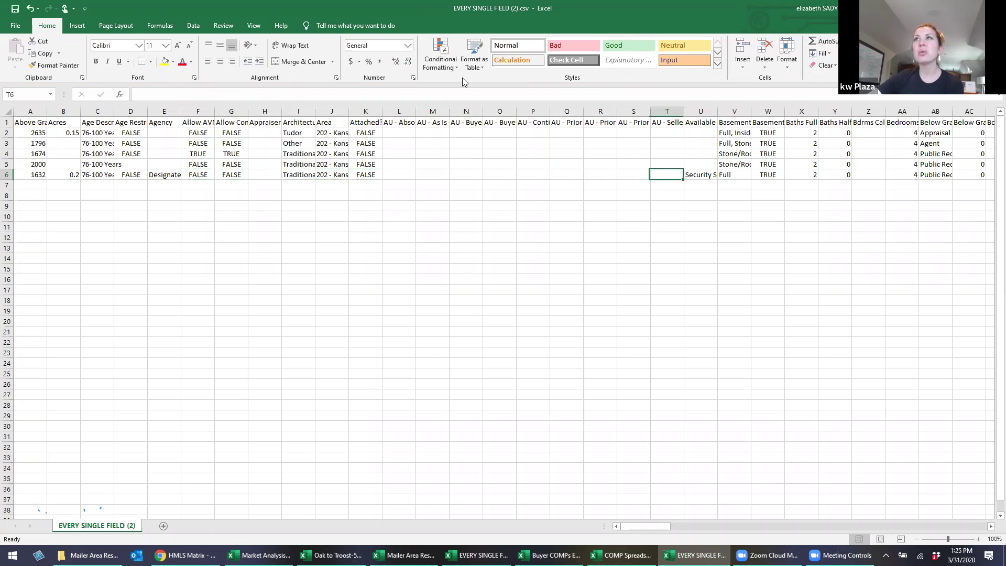
key(Right)
key(Right)
key(Right)
key(Right)
key(Right)
key(Right)
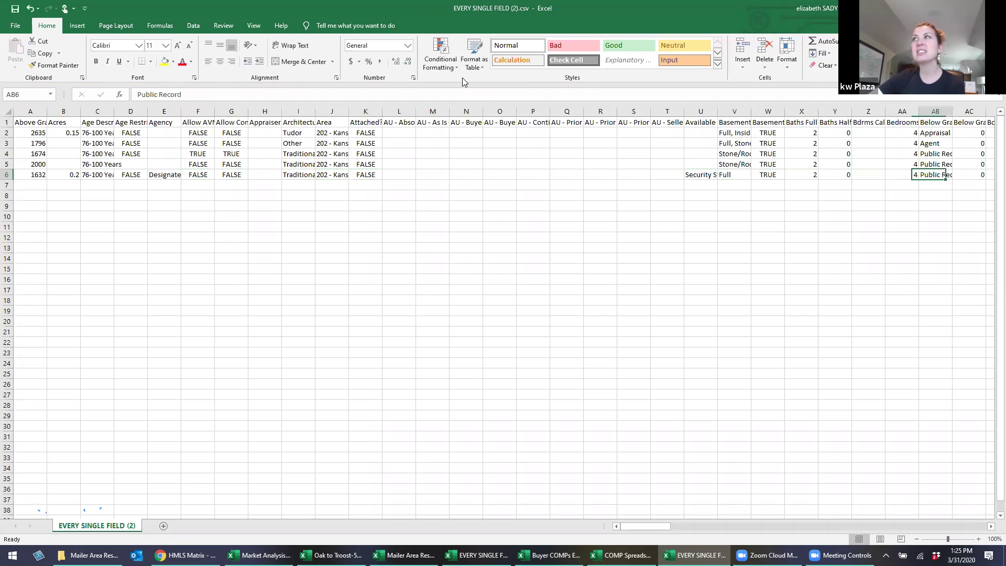
key(Right)
key(Right)
key(Right)
key(Right)
key(Right)
key(Left)
key(Left)
key(Left)
key(Left)
key(Left)
key(Left)
key(Left)
key(Left)
key(Left)
key(Left)
key(Left)
key(Left)
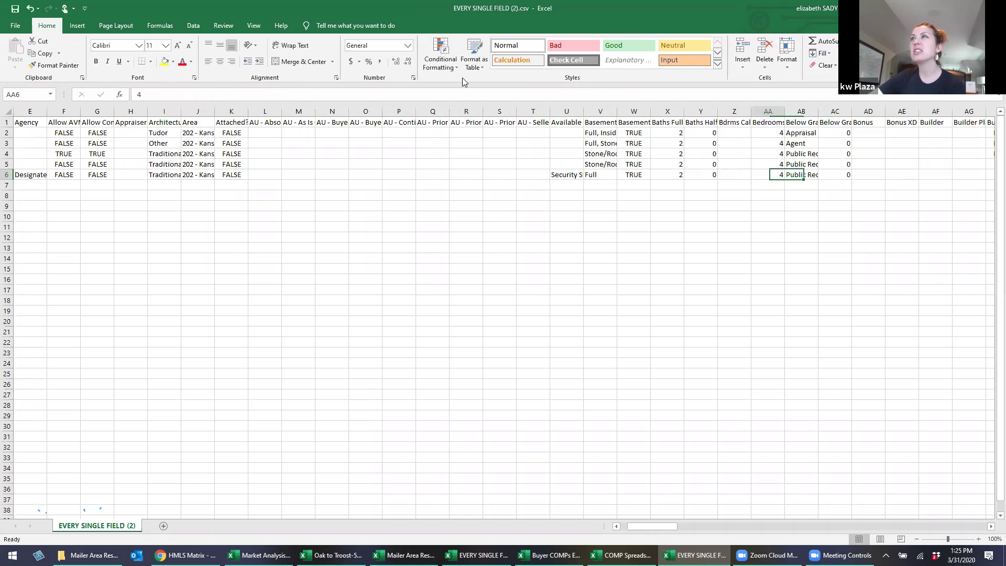
key(Right)
key(Right)
key(Right)
key(Right)
key(Right)
key(Right)
key(Right)
key(Right)
key(Right)
key(Right)
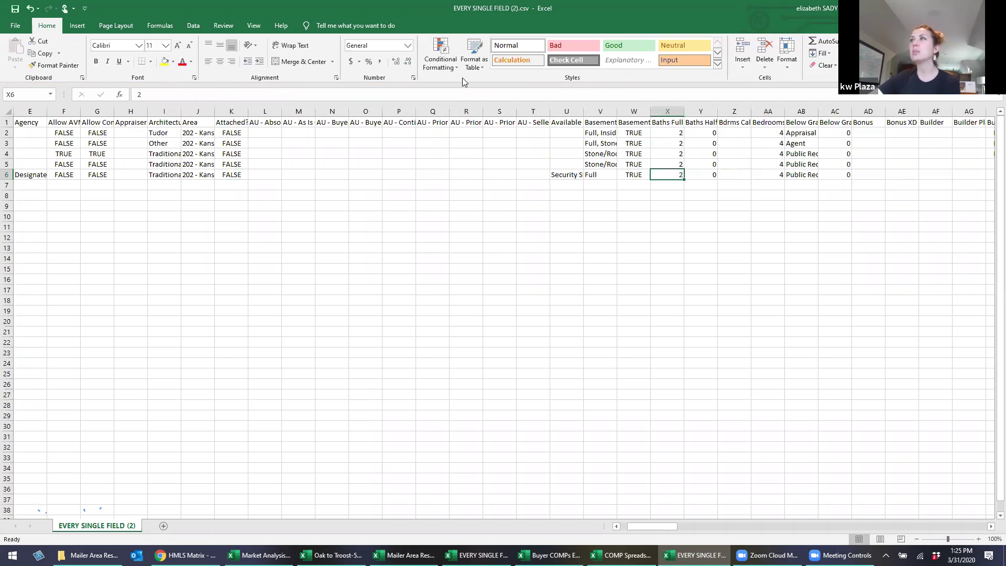
key(Right)
key(Right)
key(Right)
key(Right)
key(Right)
key(Right)
key(Right)
key(Right)
key(Right)
key(Right)
key(Right)
key(Right)
key(Right)
key(Right)
key(Right)
key(Right)
key(Right)
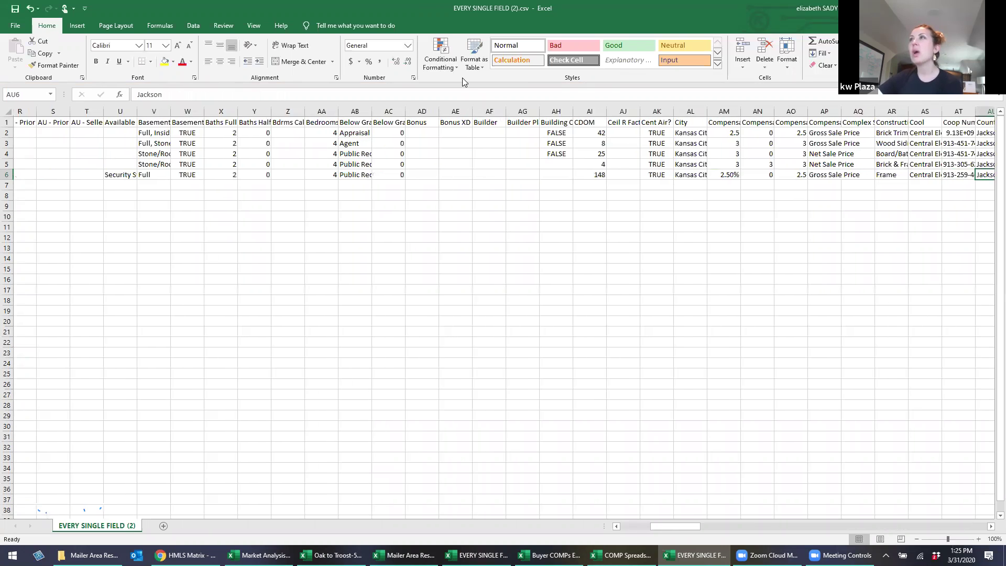
key(Right)
key(Right)
key(Right)
key(Right)
key(Right)
key(Right)
key(Right)
key(Right)
key(Right)
key(Right)
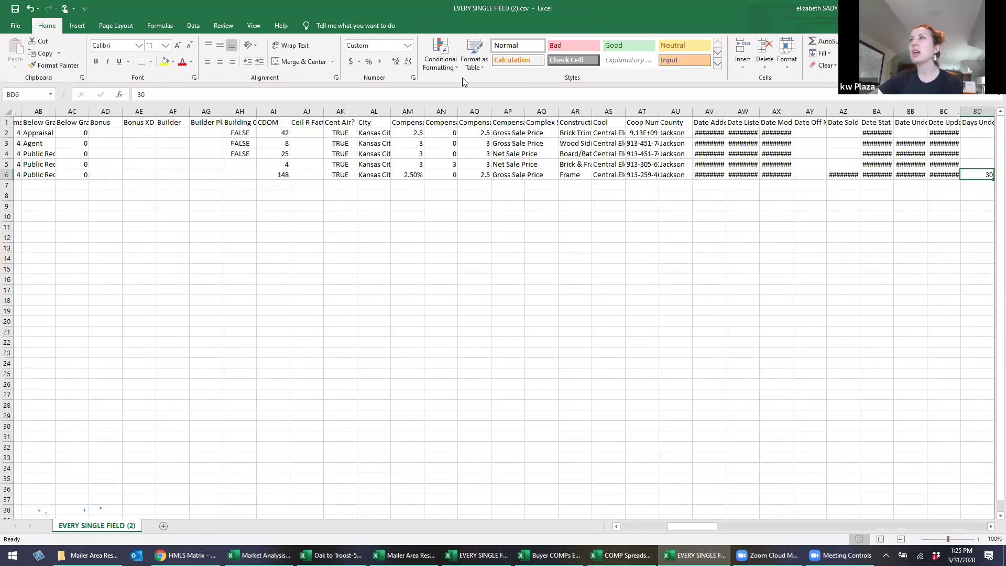
key(Right)
key(Right)
key(Right)
key(Right)
key(Right)
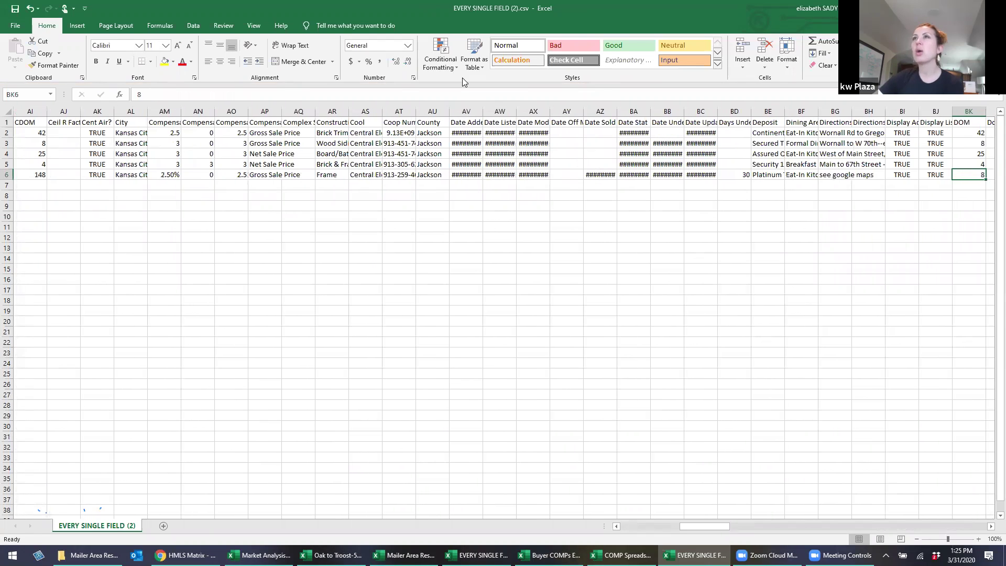
key(Right)
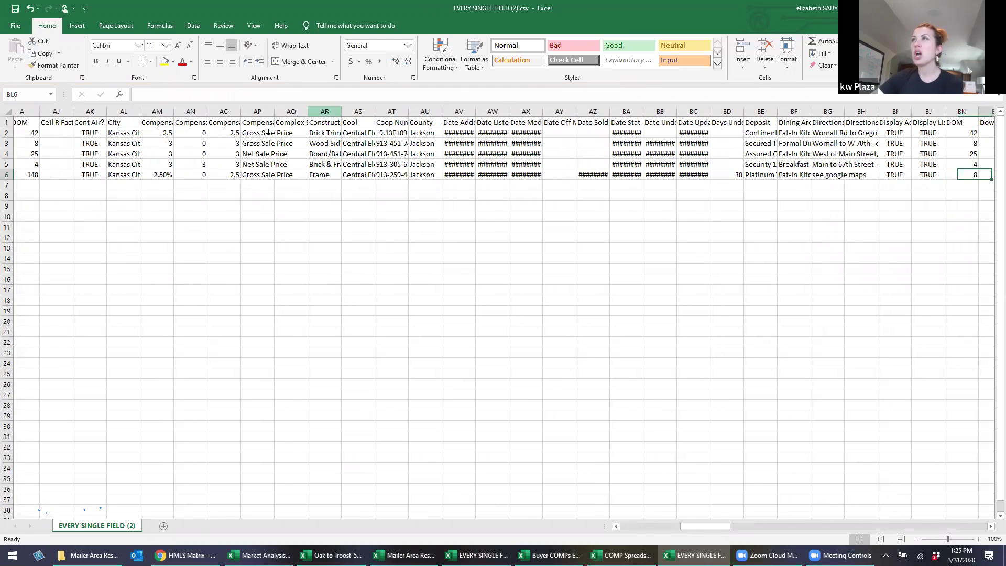
key(Right)
key(Right)
key(Right)
key(Right)
key(Right)
key(Right)
key(Right)
key(Right)
key(Right)
key(Right)
key(Right)
key(Right)
key(Right)
key(Right)
key(Right)
key(Right)
key(Right)
key(Right)
key(Right)
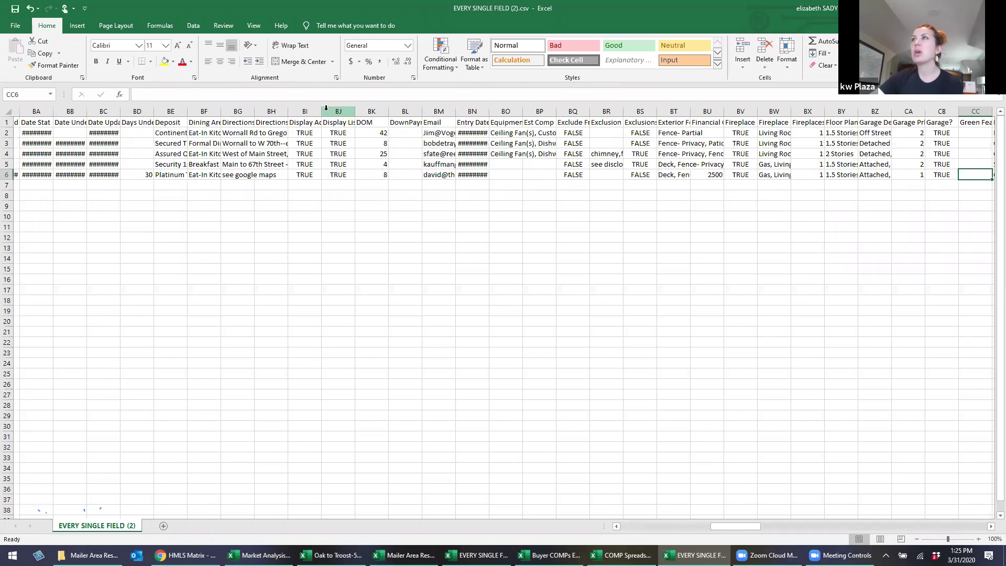
key(Right)
key(Right)
key(Right)
key(Right)
key(Right)
key(Right)
key(Right)
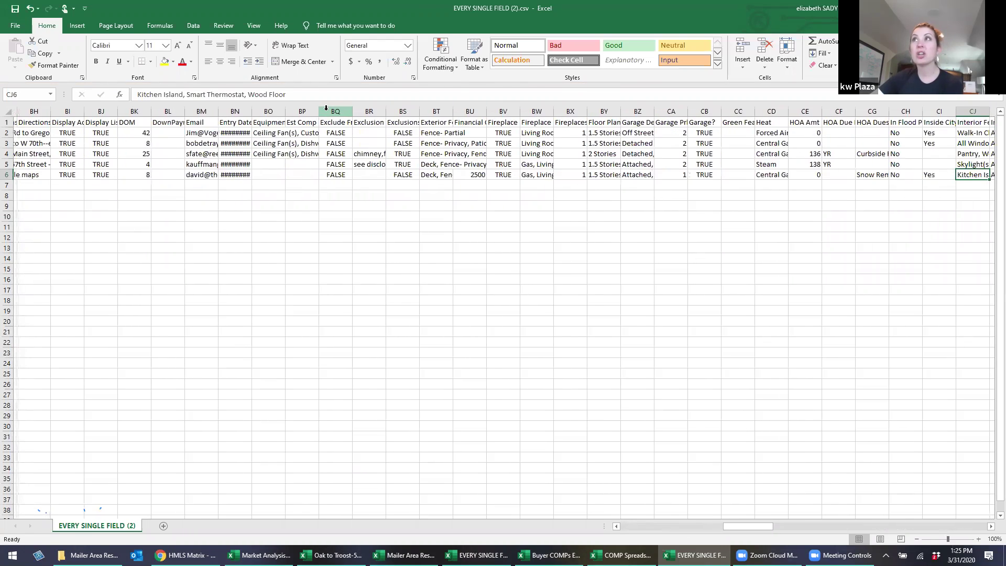
key(Right)
key(Right)
key(Right)
key(Right)
key(Right)
key(Right)
key(Right)
key(Right)
key(Right)
key(Right)
key(Right)
key(Right)
key(Right)
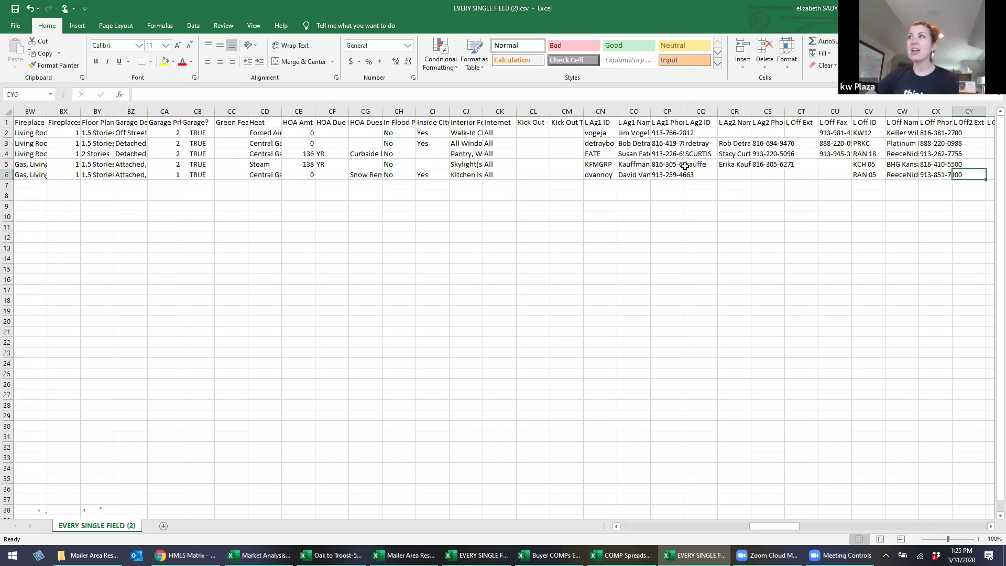
Widen the L Ag1 Phone column and fit the L Ag1 Name column so their full entries are readable
click(637, 111)
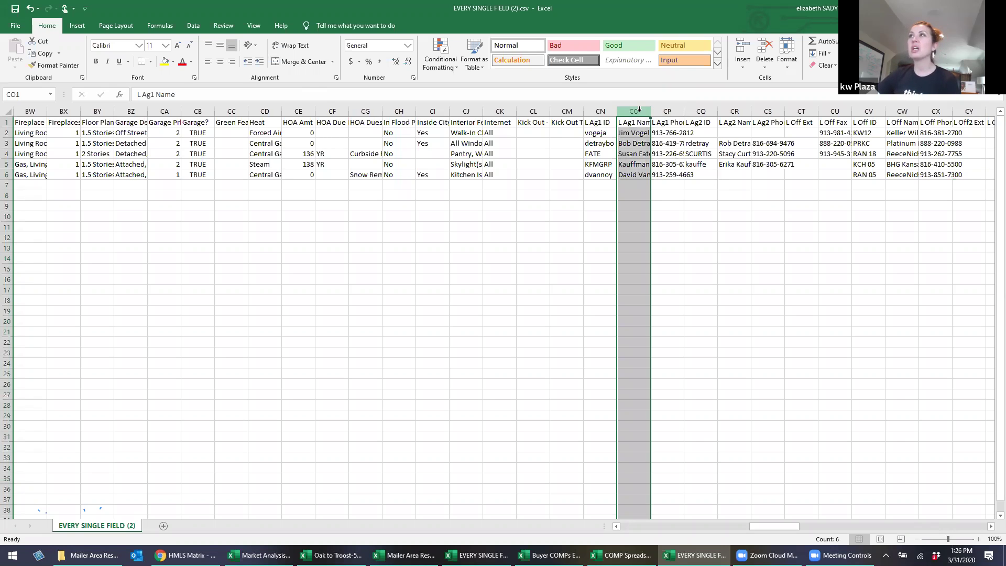
click(666, 122)
drag(686, 109, 698, 109)
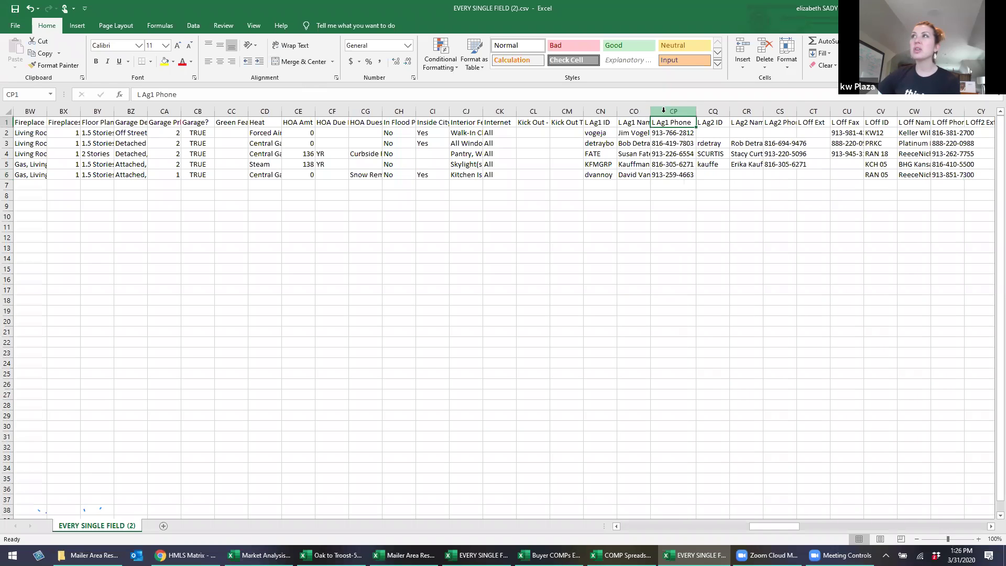
double_click(650, 111)
click(739, 175)
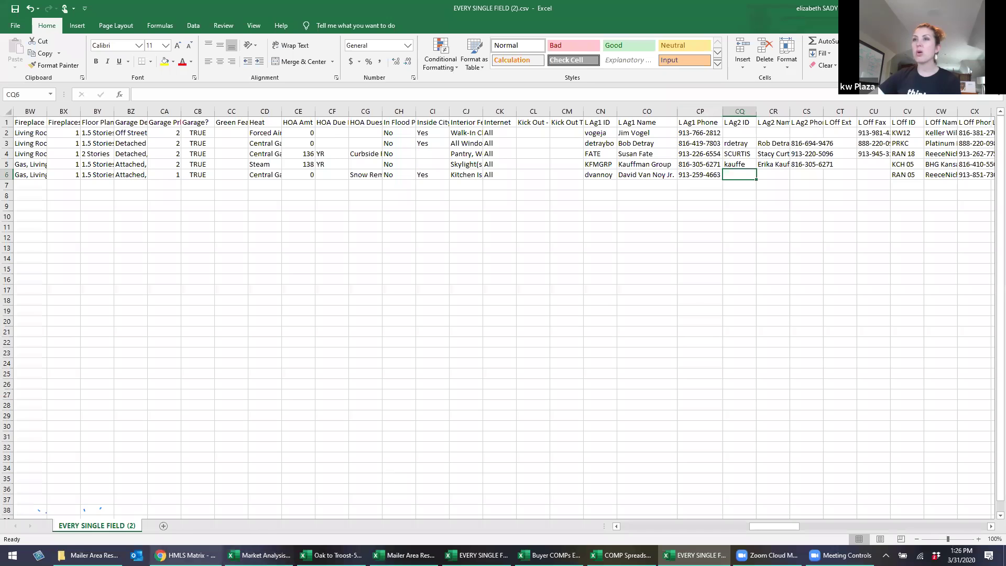
Switch to Matrix in Chrome and try to return from the export page to the search results
click(187, 555)
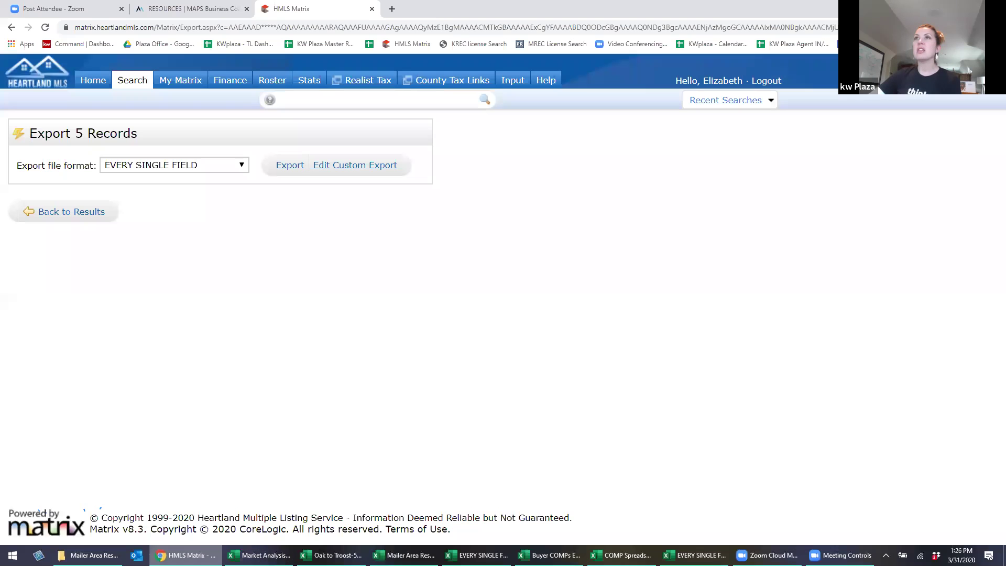
click(88, 215)
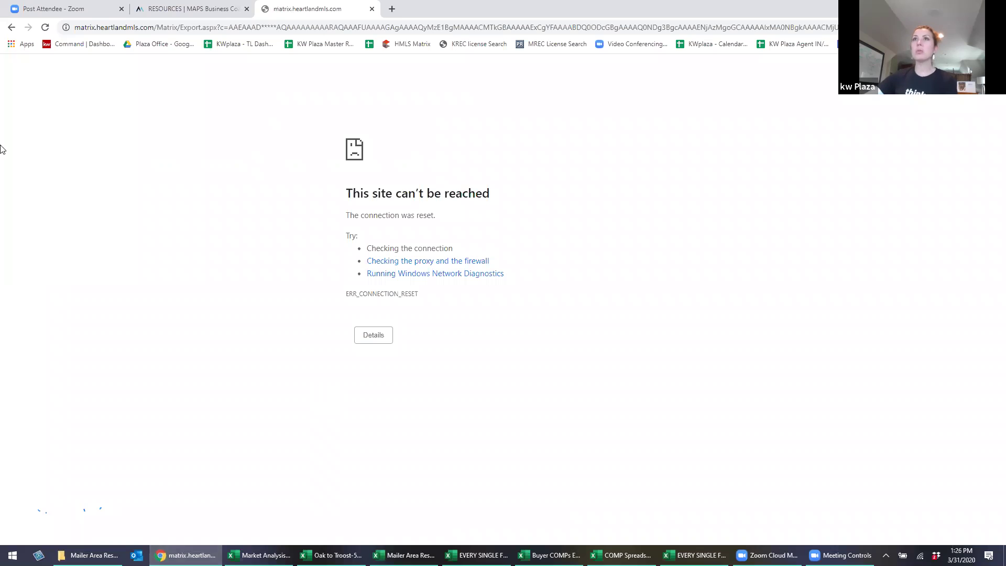
click(12, 29)
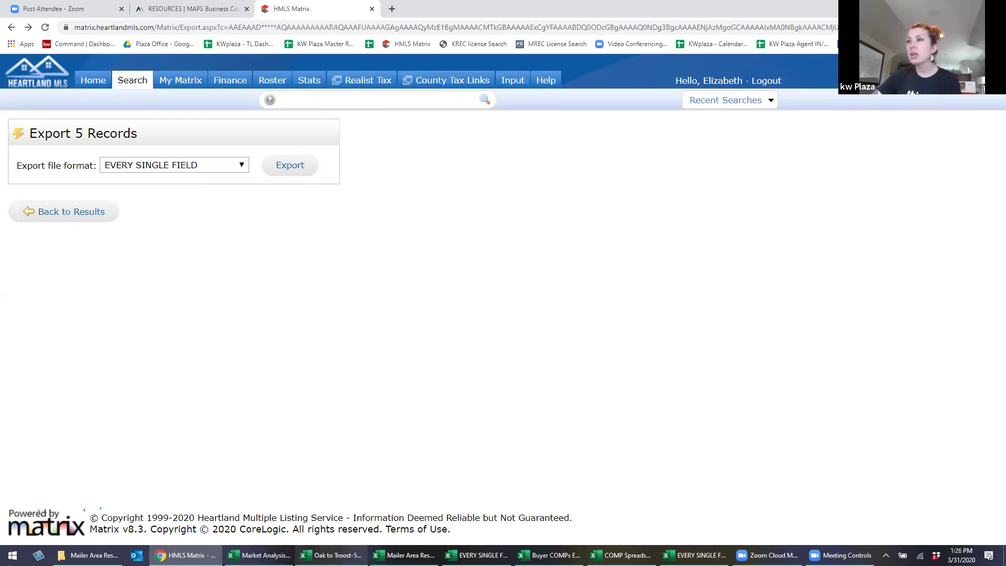
Switch to the Oak to Troost-55th to 63rd workbook in Excel and examine the full sales data on its first sheet
mouse_move(331, 555)
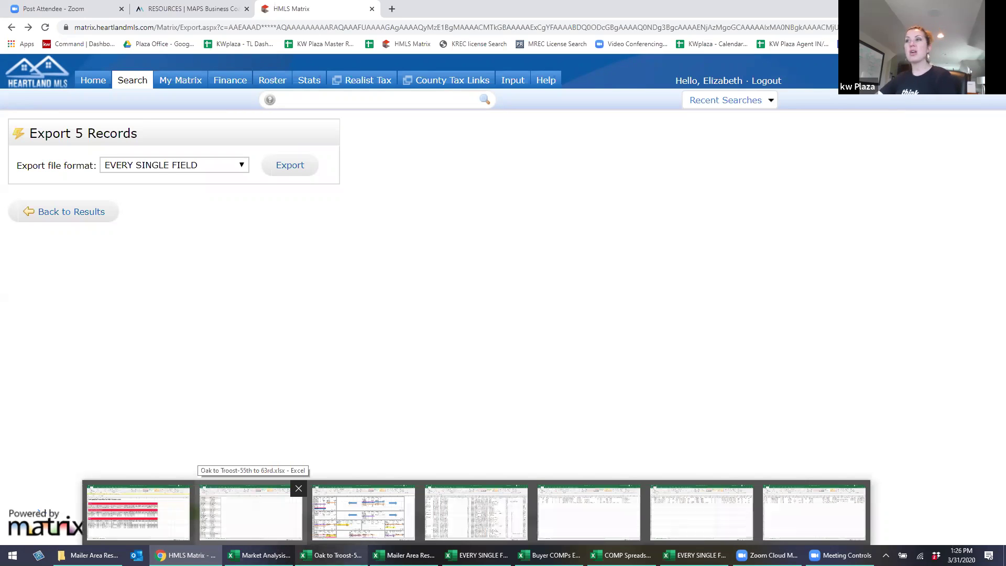
click(251, 512)
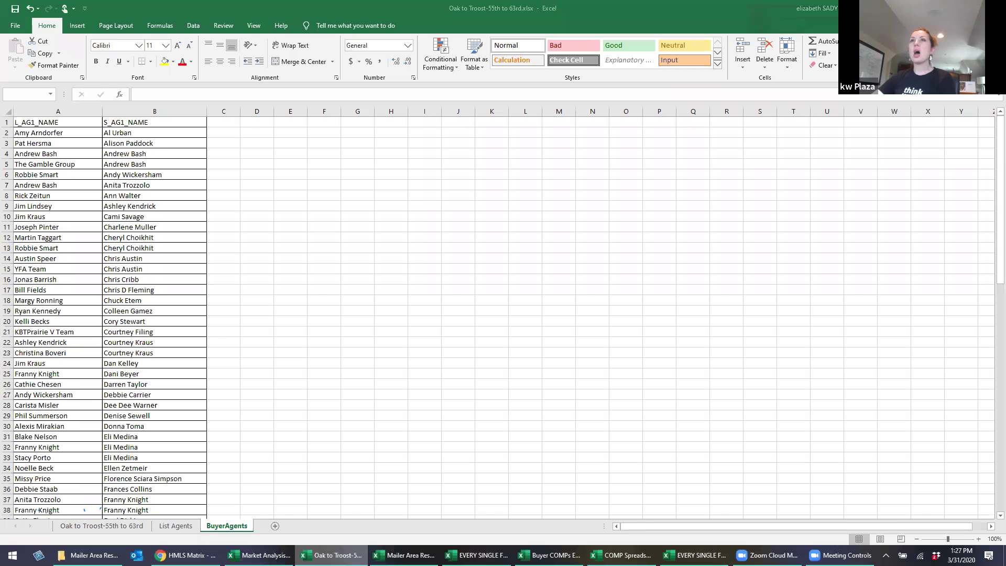
click(121, 527)
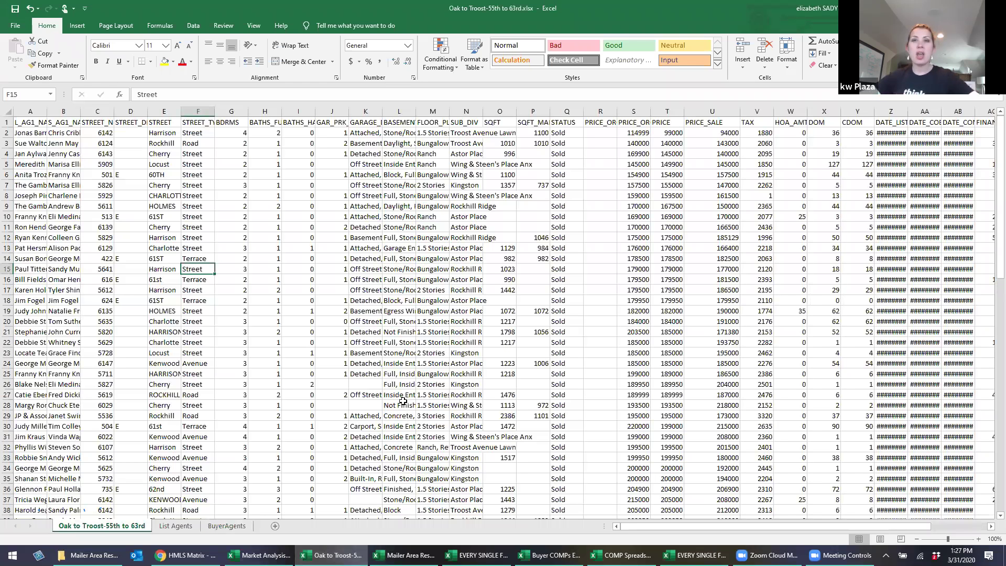
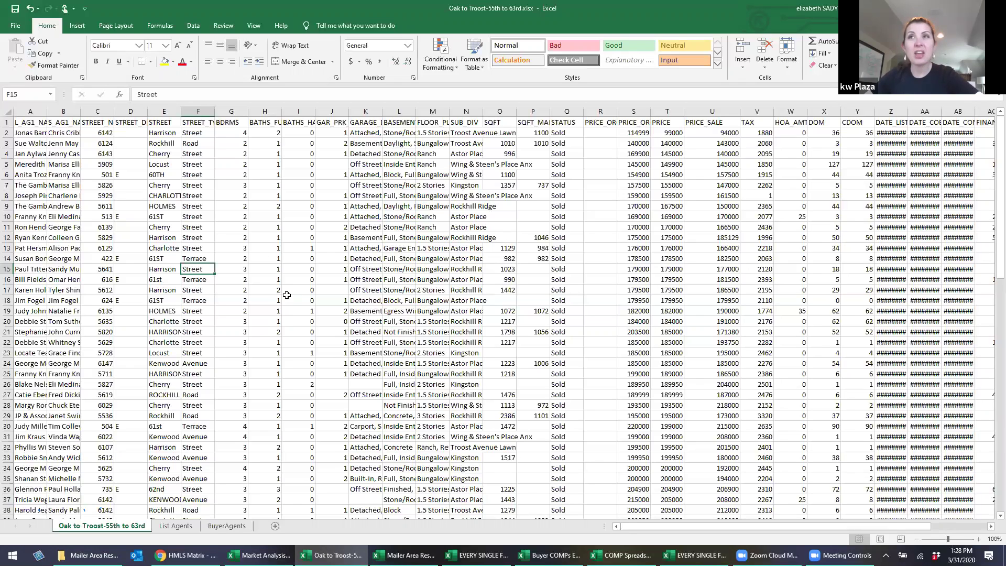
Fit the L_AG1_NAME and S_AG1_NAME columns to their contents and select both columns
click(145, 206)
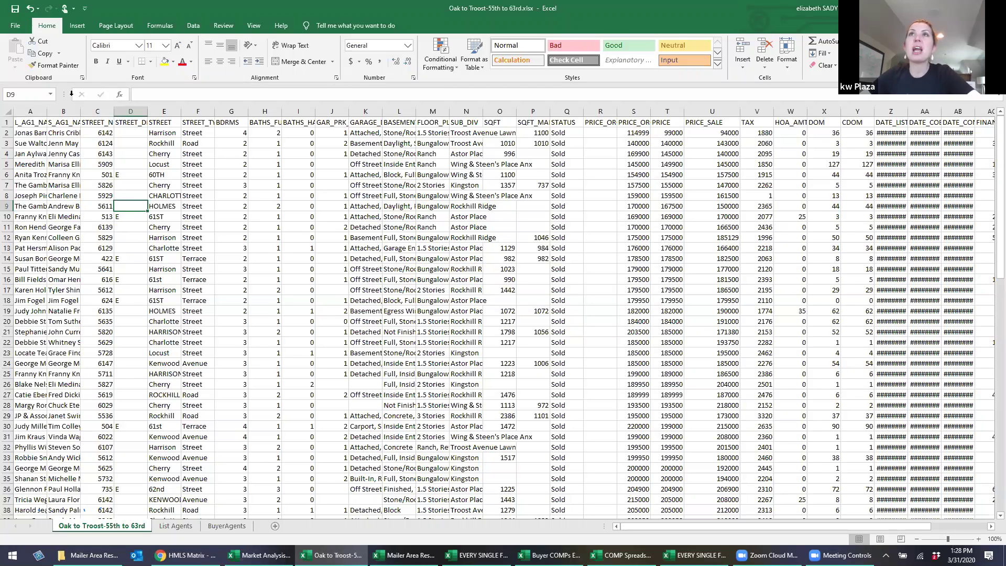
double_click(48, 112)
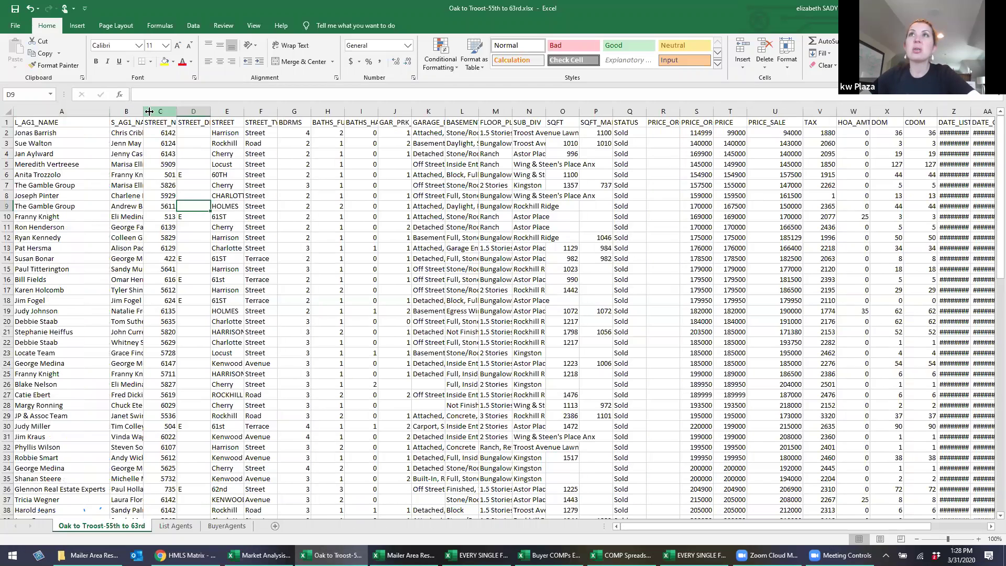
double_click(144, 111)
drag(98, 112, 123, 112)
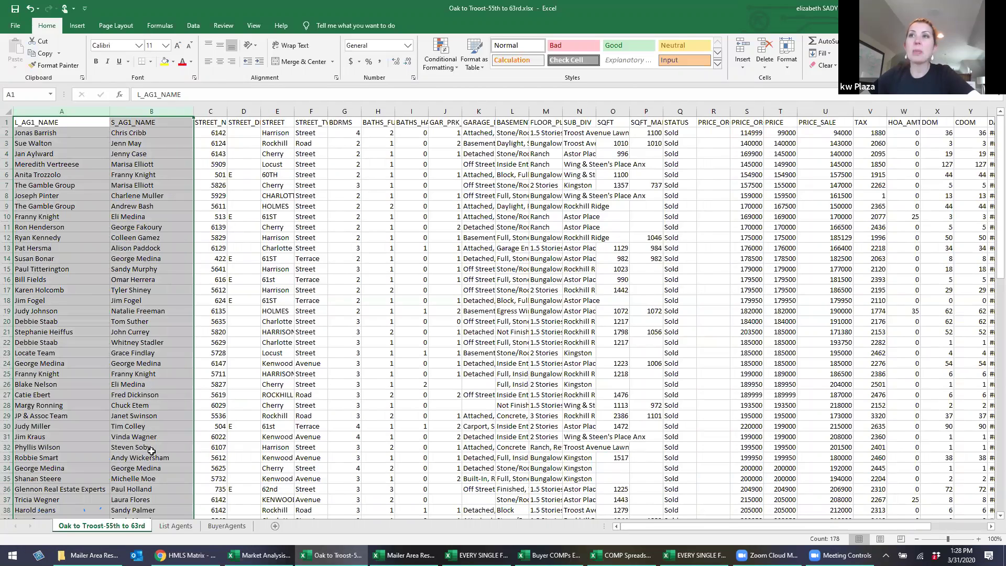
Open the List Agents sheet and review the whole alphabetical list of listing and selling agents
click(176, 526)
click(374, 276)
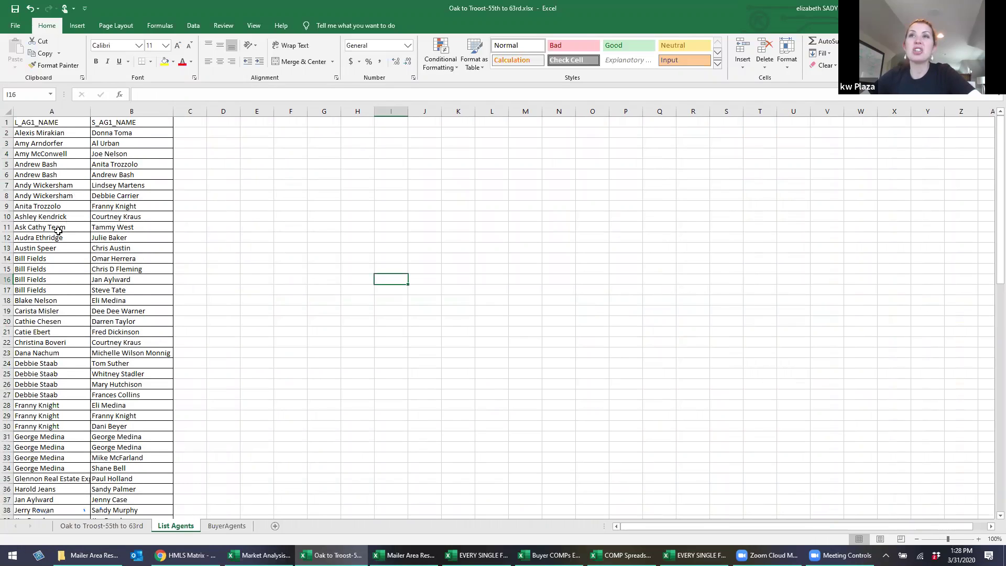
scroll(58, 232, down, 2)
scroll(121, 267, up, 2)
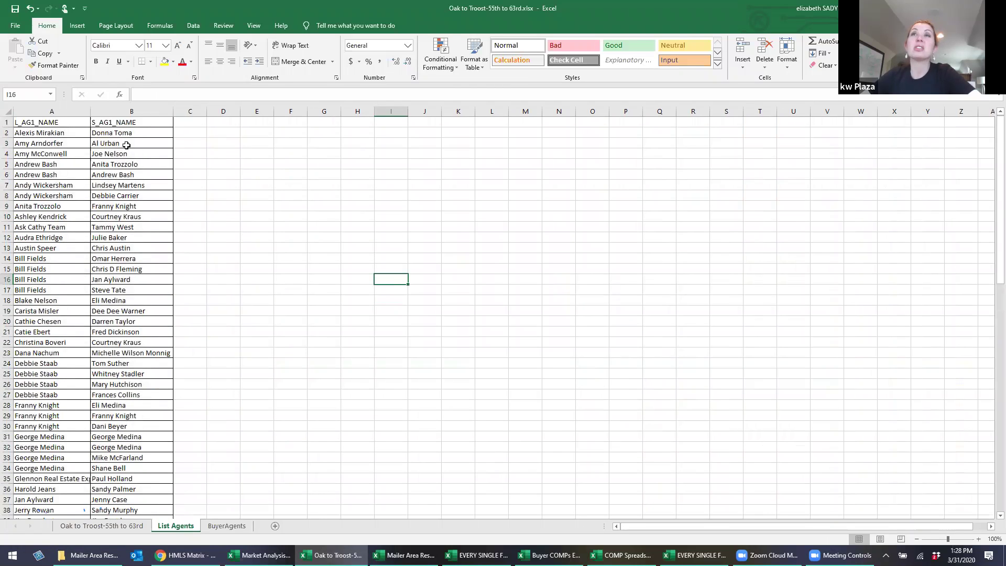
scroll(69, 179, down, 8)
scroll(67, 175, down, 15)
scroll(65, 168, up, 6)
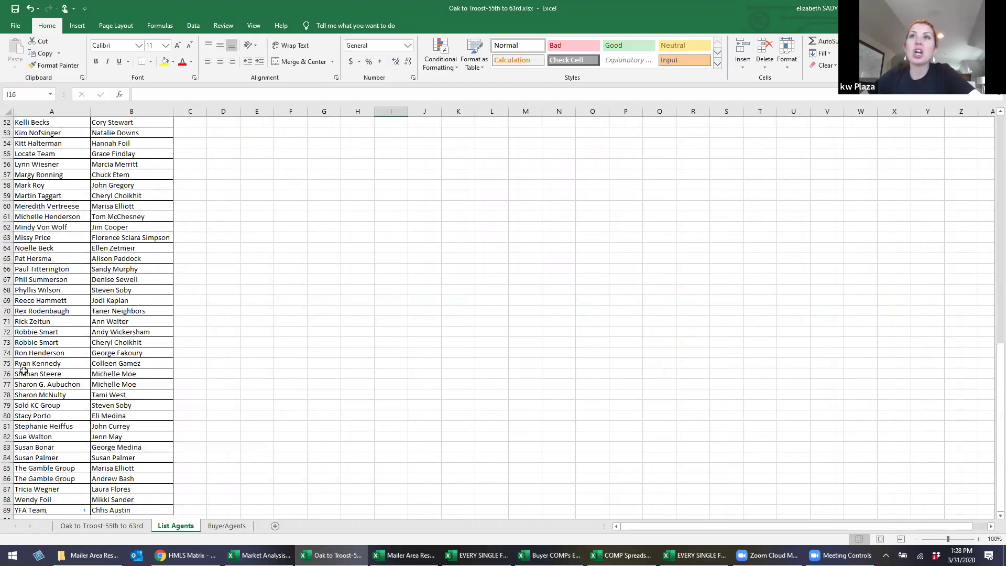
scroll(40, 341, up, 17)
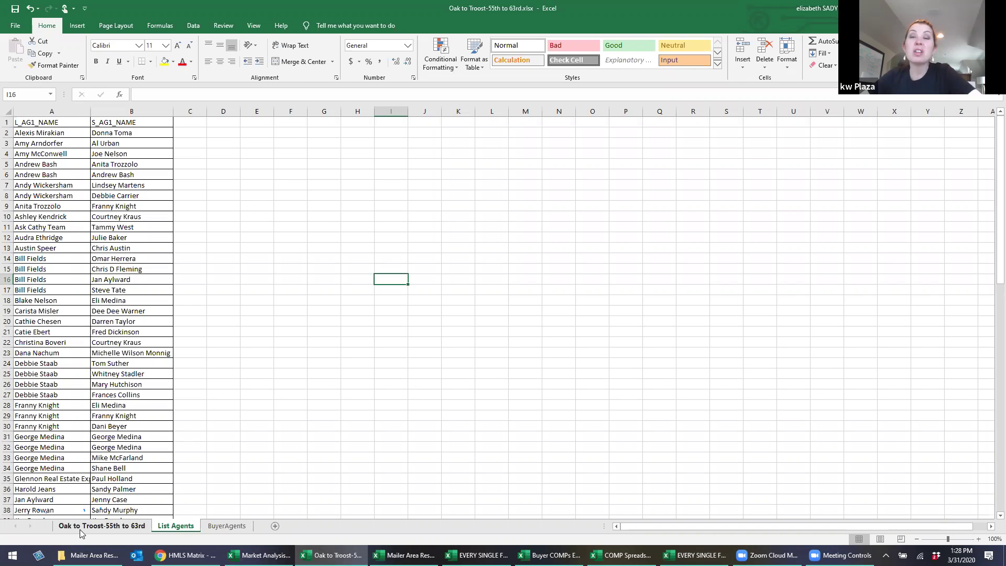
Highlight groups of repeated listing agent names in rows 24–27, 14–17 and 5–6 to count each agent's transactions
drag(73, 364, 73, 393)
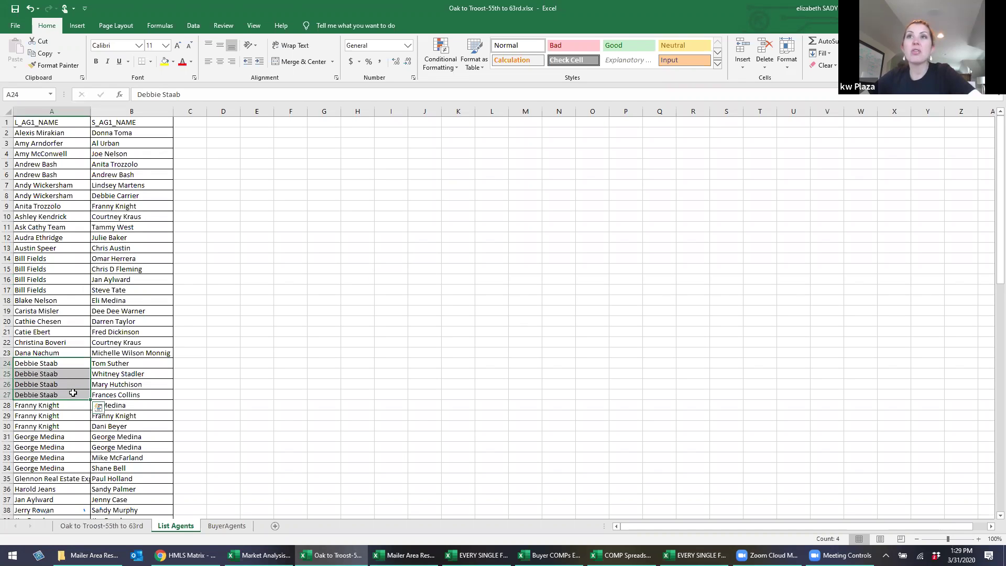
drag(26, 260, 33, 289)
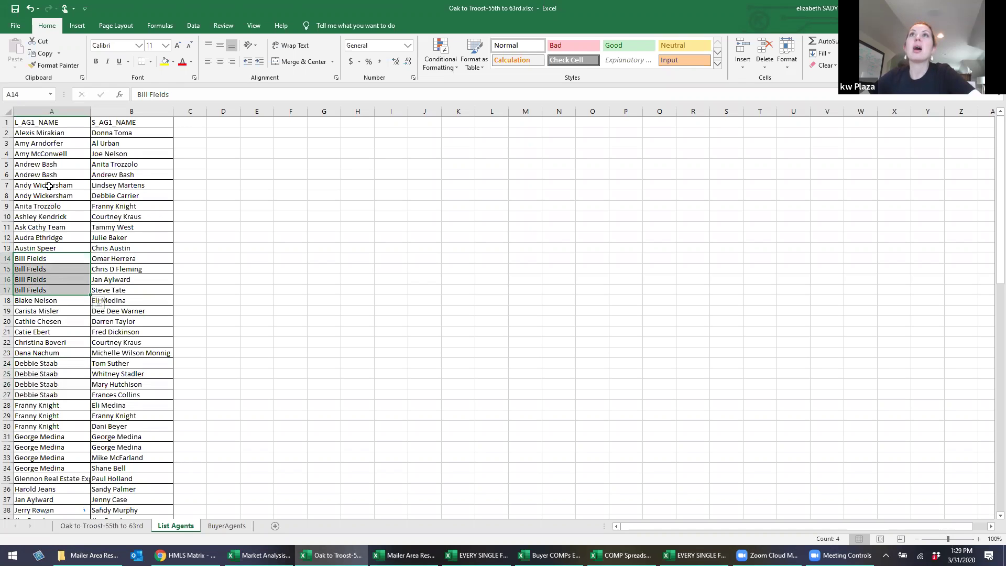
drag(45, 164, 47, 176)
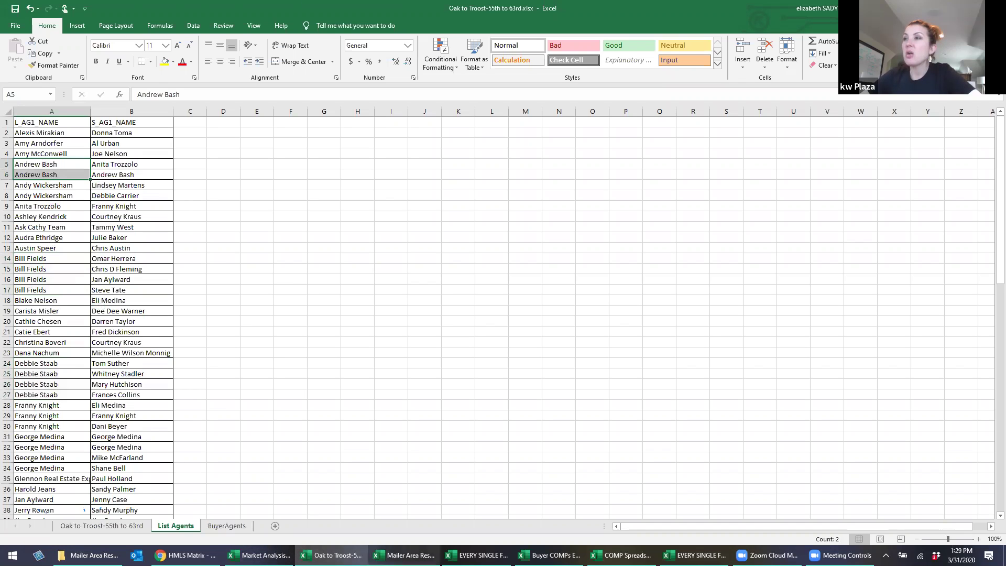
Switch to the Mailer Area Research workbook and examine each listing agent's transaction count in the Oak to Troost/55th to 63rd block
click(382, 524)
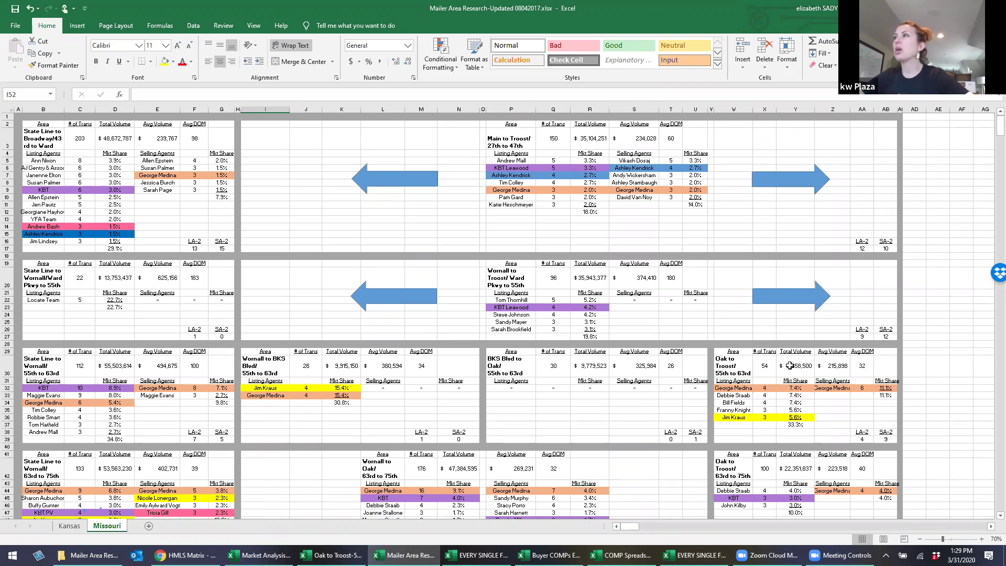
drag(734, 352, 896, 441)
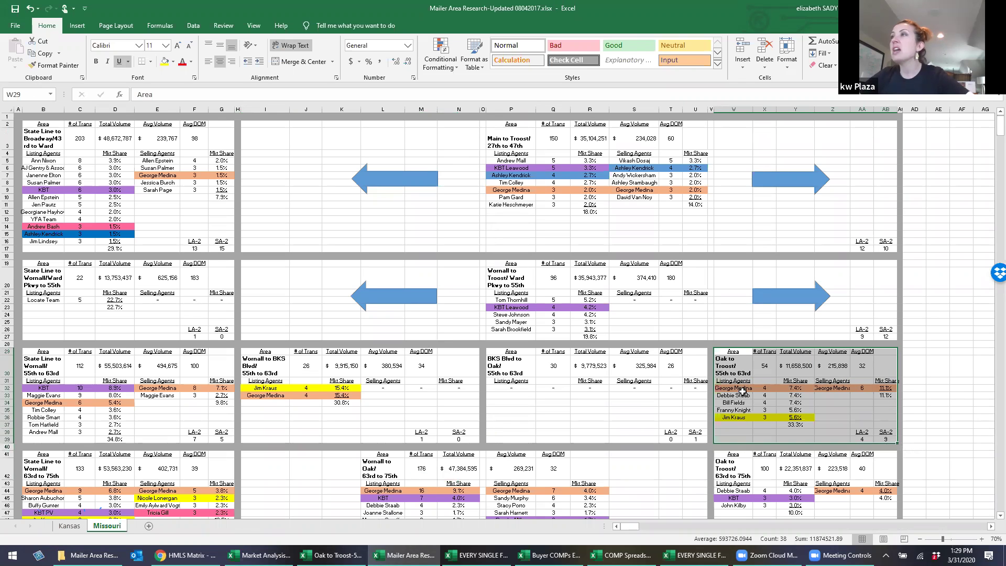
click(763, 390)
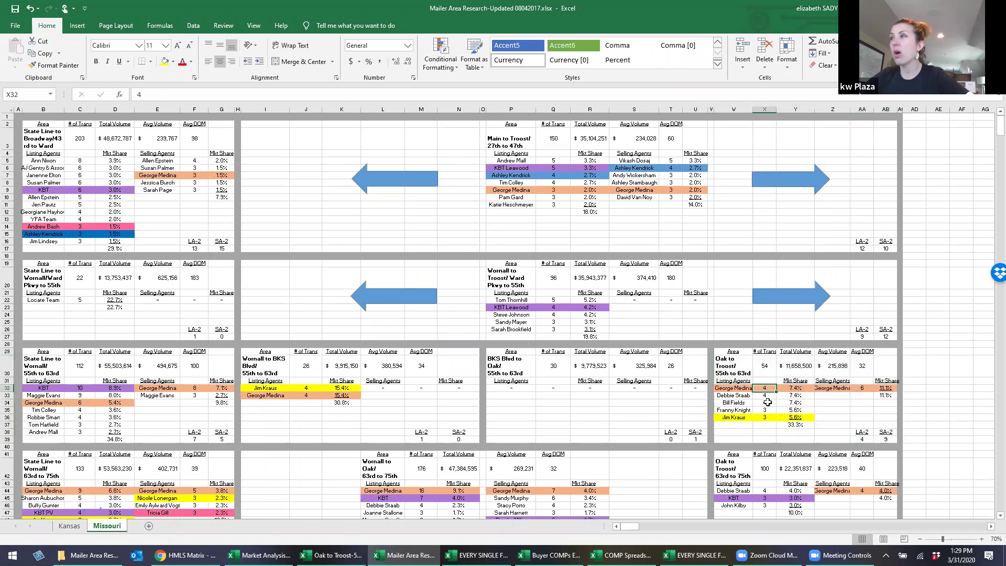
click(766, 396)
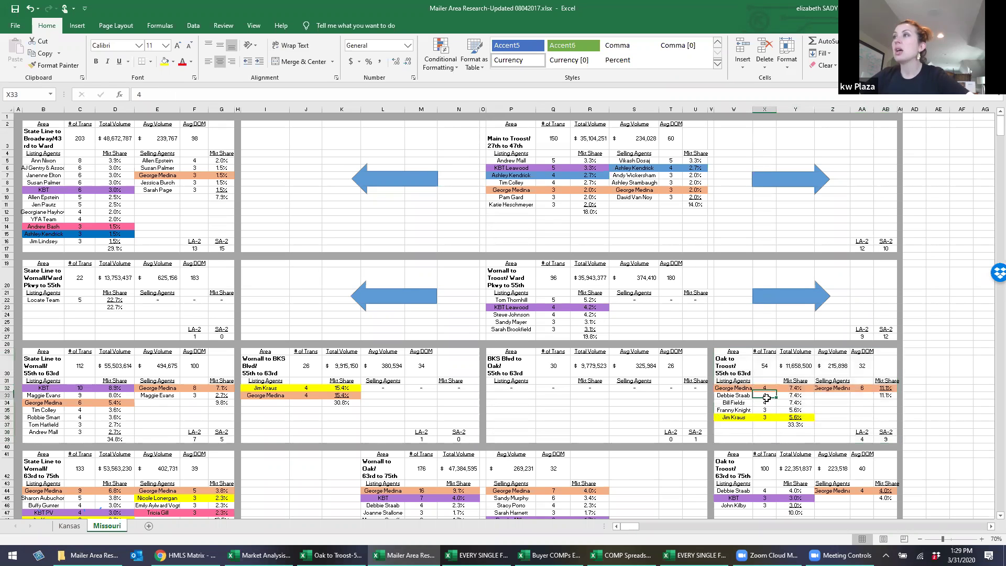
click(769, 404)
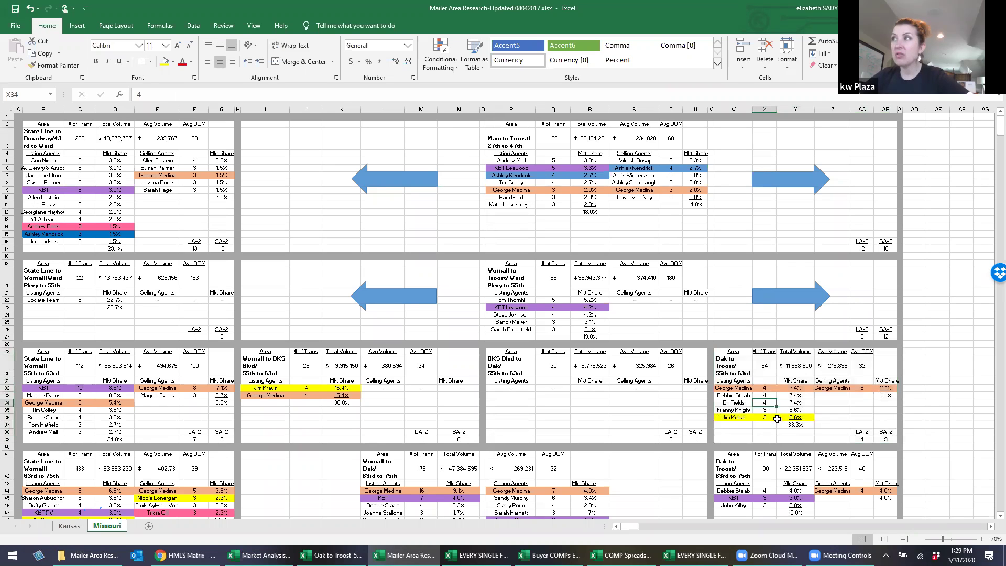
click(768, 410)
click(768, 418)
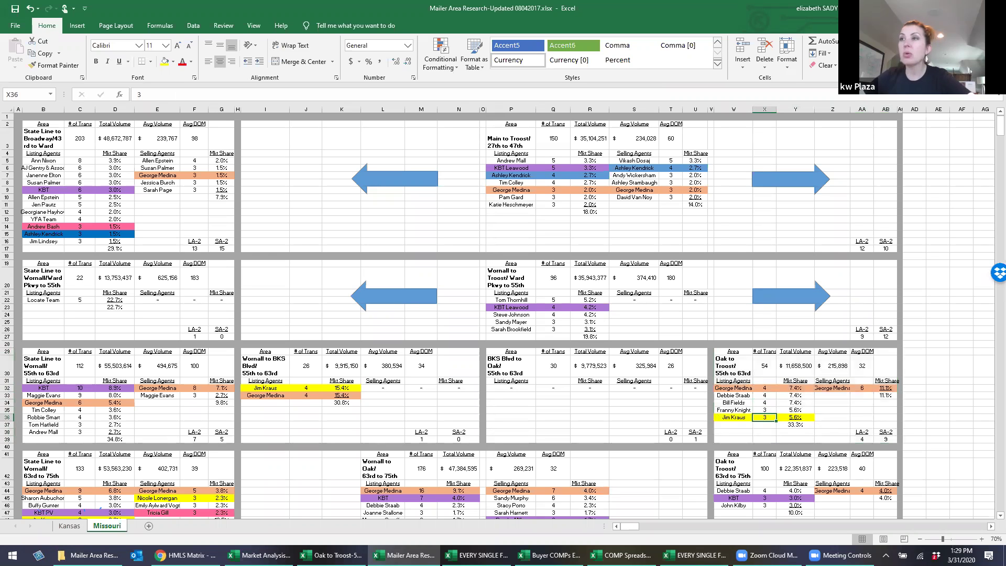
Return to the List Agents sheet of the Oak to Troost workbook and select all listing agent names, comparing with the area research workbook
click(331, 556)
scroll(206, 385, down, 20)
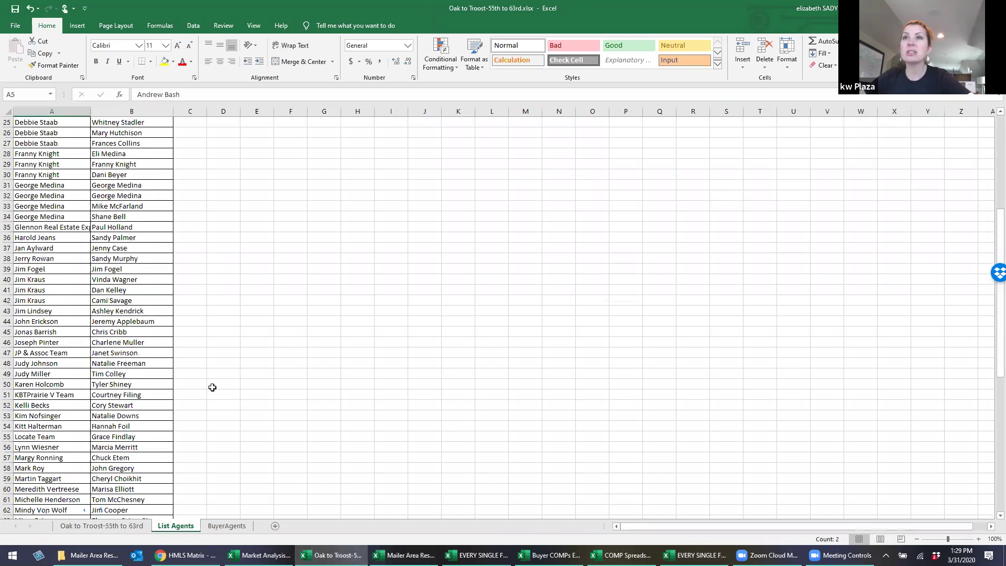
scroll(206, 385, up, 2)
click(66, 352)
drag(65, 342, 90, 146)
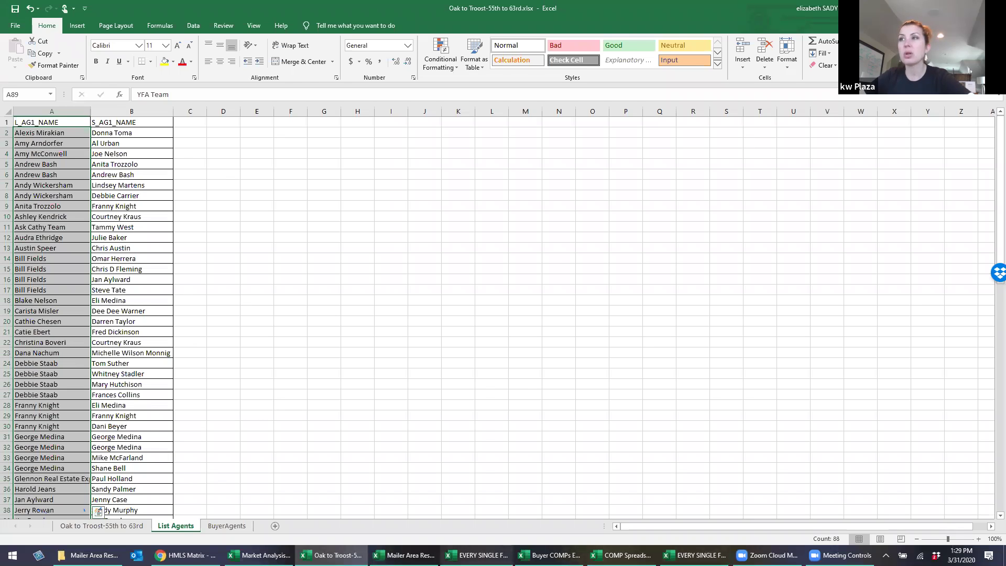
click(404, 555)
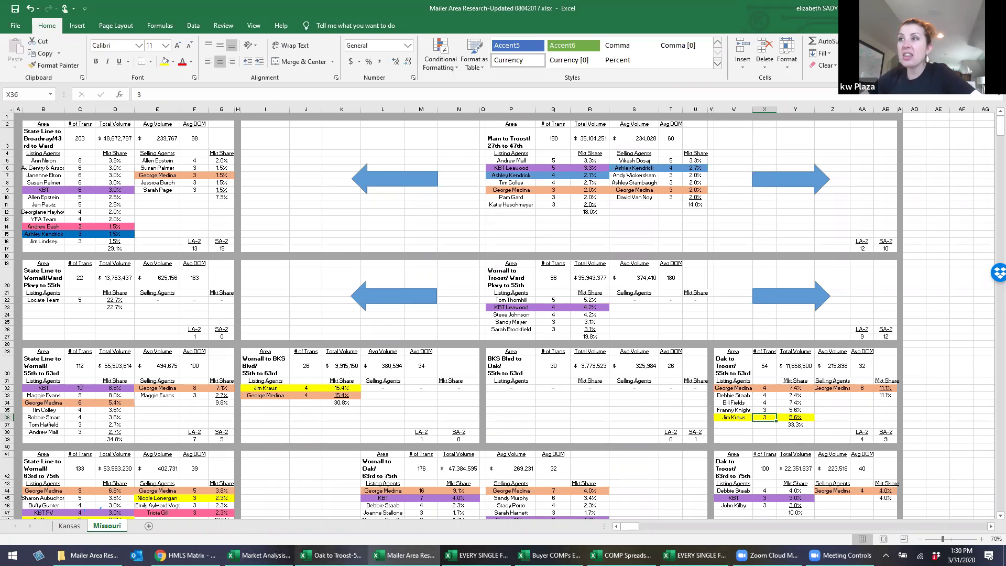
click(331, 555)
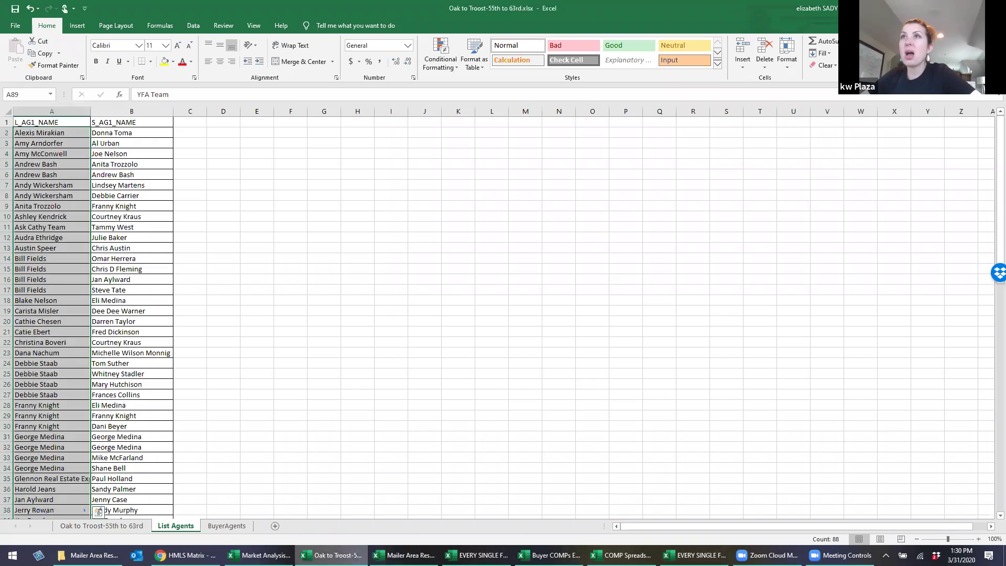
Select the S_AG1_NAME column, then open the BuyerAgents sheet and highlight repeated selling agent names near row 4 and in rows 41–43
click(179, 282)
click(111, 112)
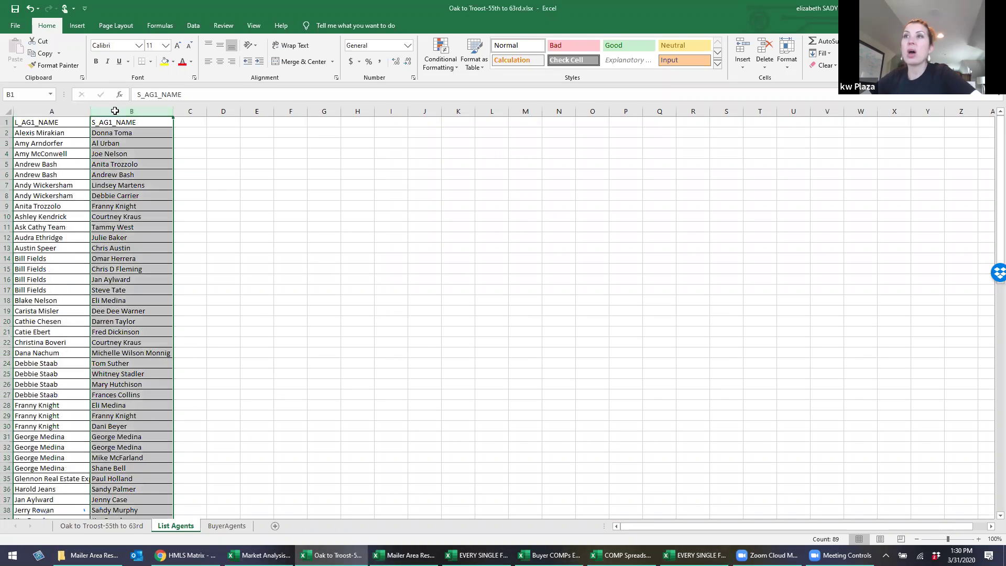
click(227, 527)
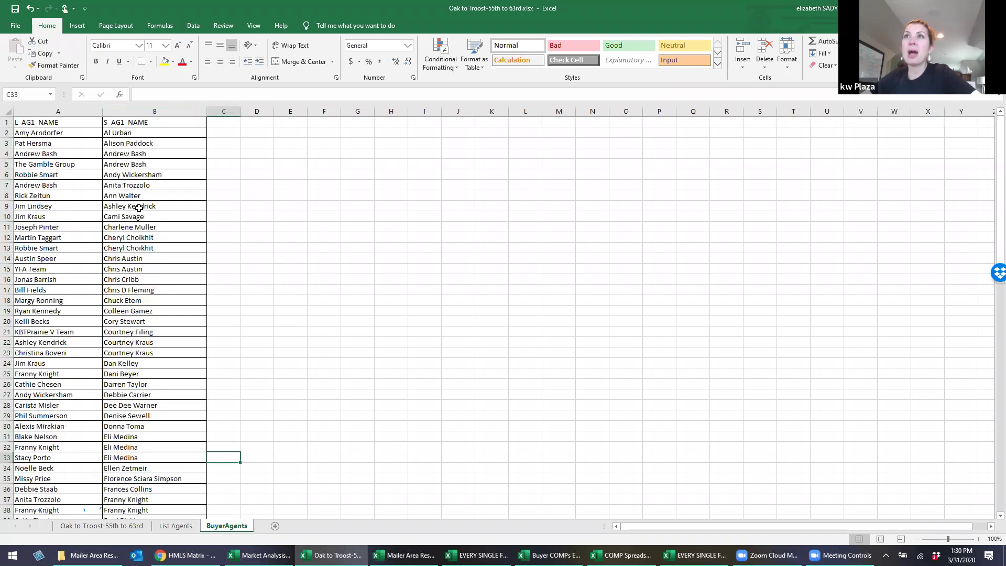
drag(152, 154, 150, 176)
scroll(175, 220, down, 7)
drag(181, 323, 179, 344)
Review the whole BuyerAgents list for repeated selling agents and highlight the repeated name in rows 31–33
scroll(180, 336, down, 1)
scroll(180, 329, down, 9)
scroll(184, 334, down, 3)
scroll(185, 335, up, 7)
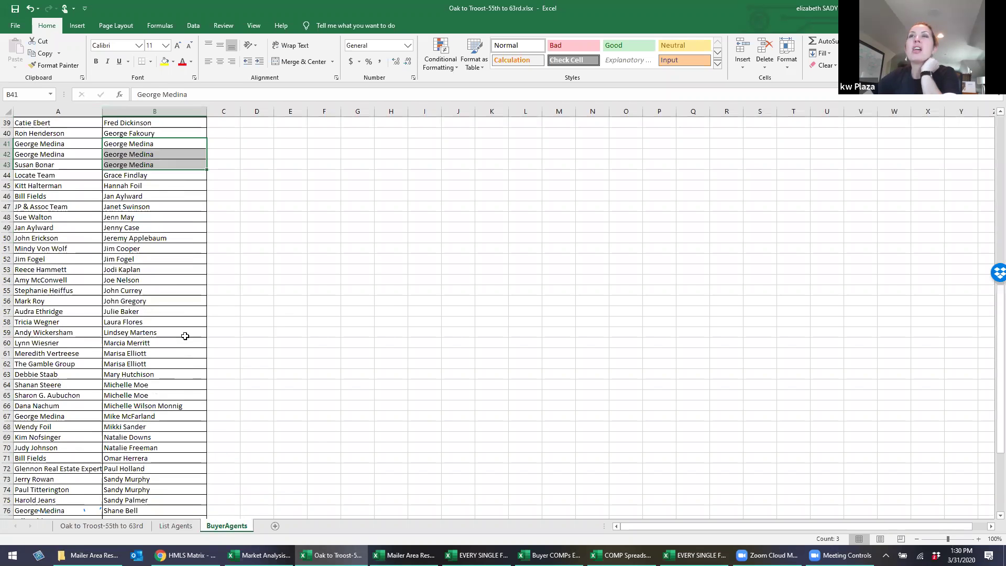
scroll(185, 336, up, 8)
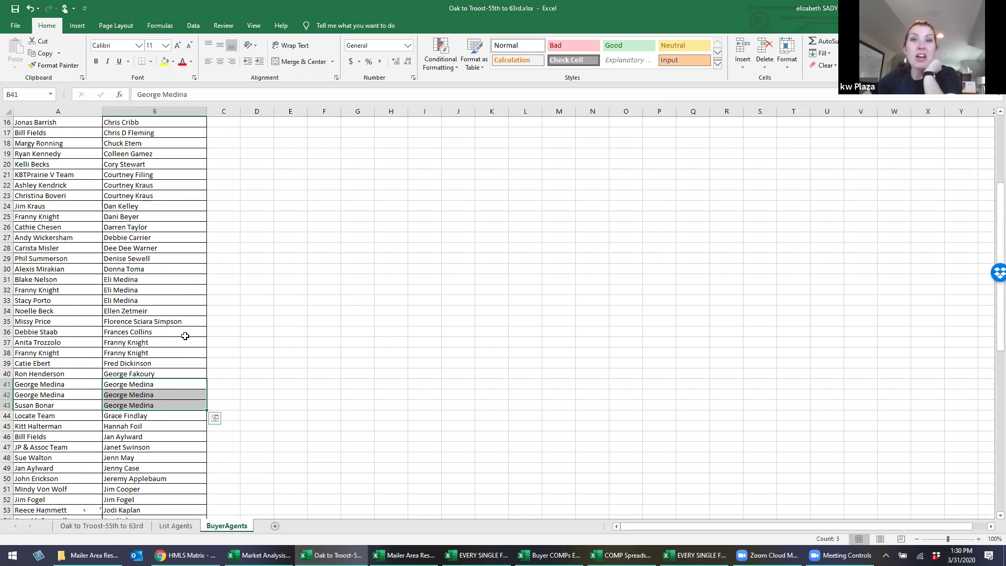
scroll(184, 337, up, 5)
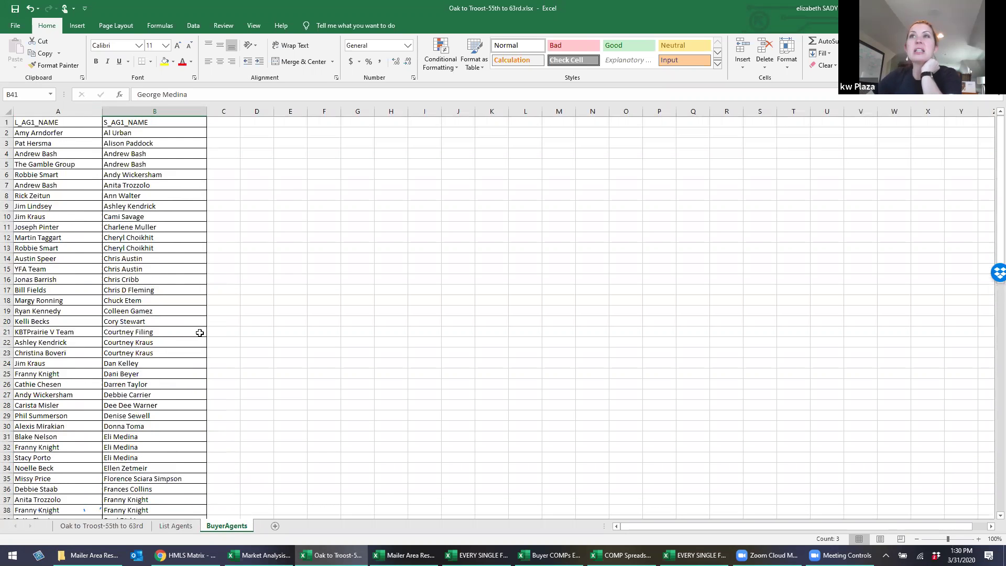
scroll(200, 332, down, 2)
drag(129, 374, 129, 397)
scroll(150, 419, down, 1)
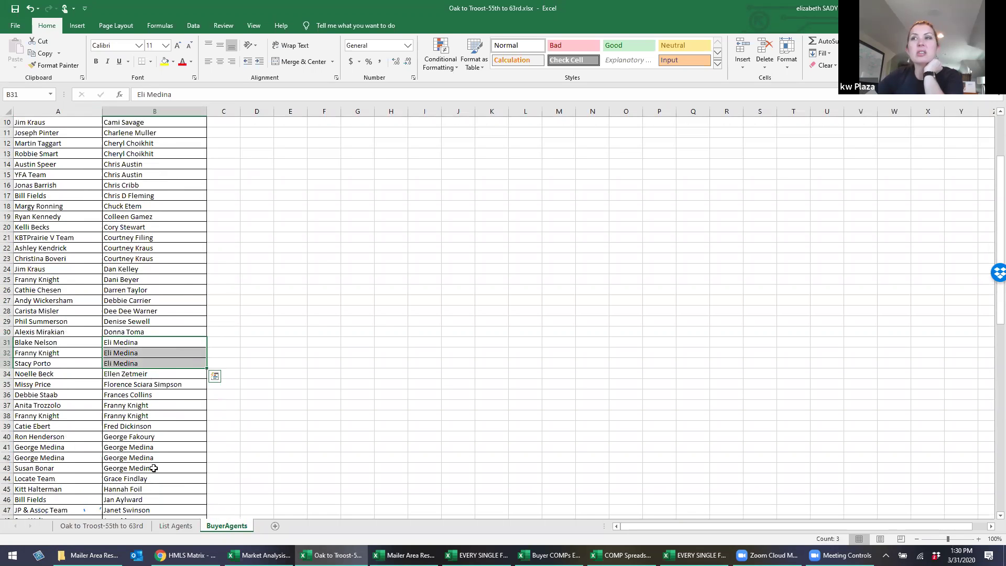
In the Mailer Area Research workbook, examine the Oak to Troost/55th to 63rd selling agent count, LA-2 and SA-2 figures, and total listing share
click(404, 555)
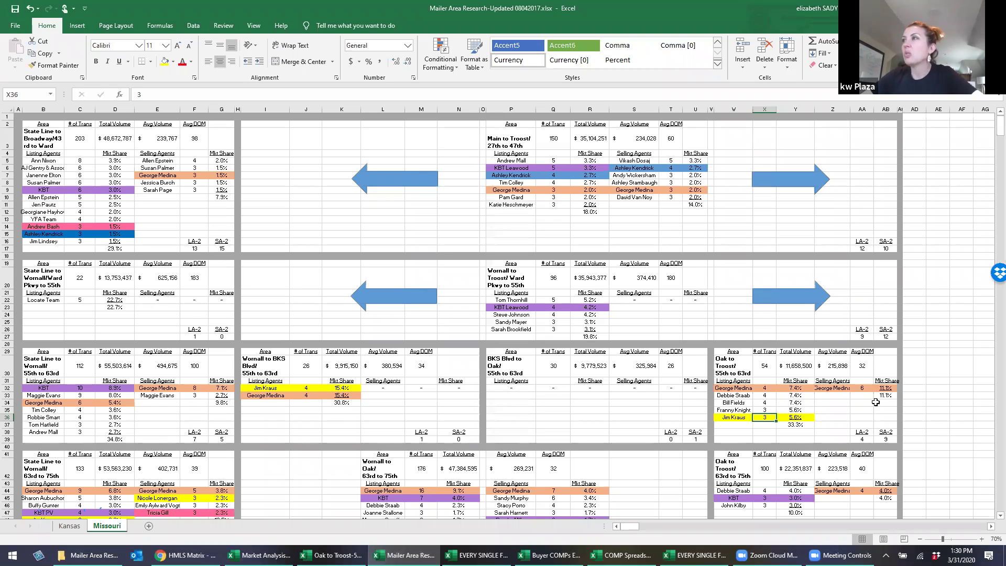
click(866, 388)
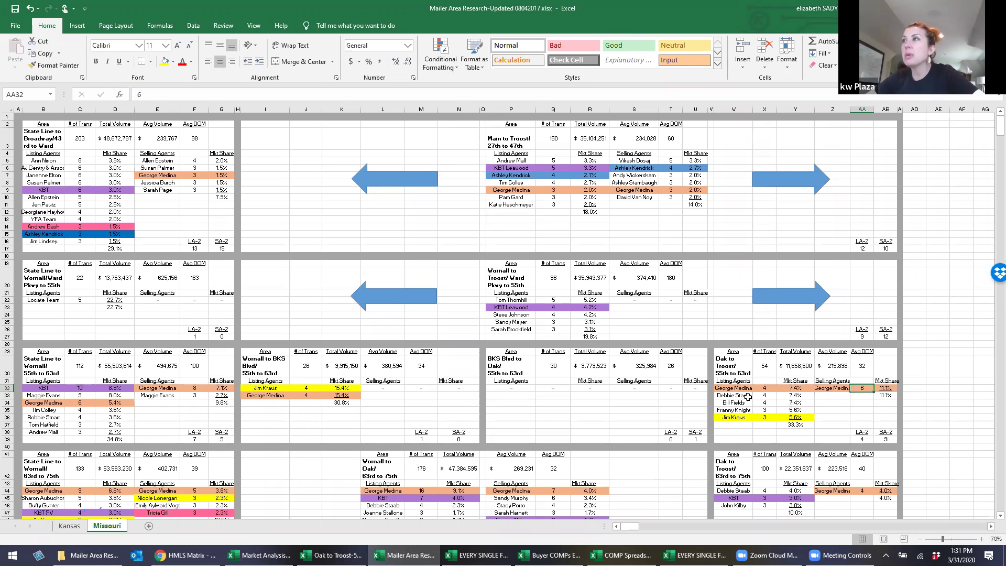
click(869, 433)
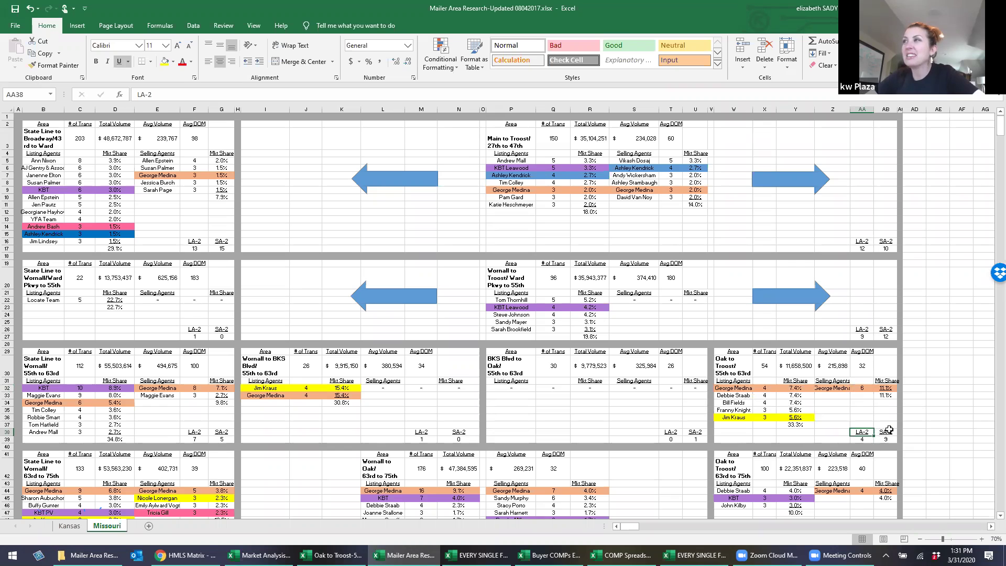
click(884, 432)
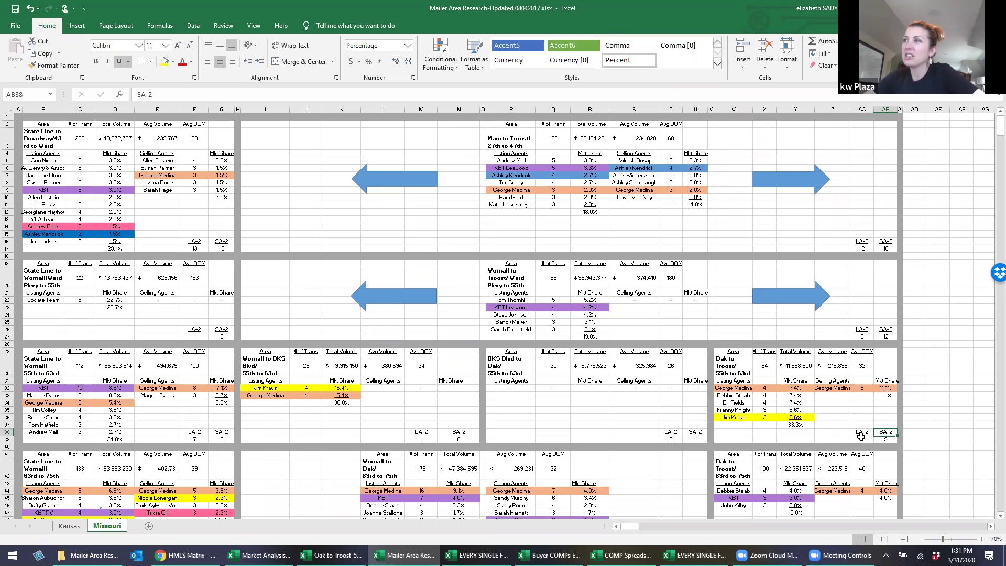
click(811, 425)
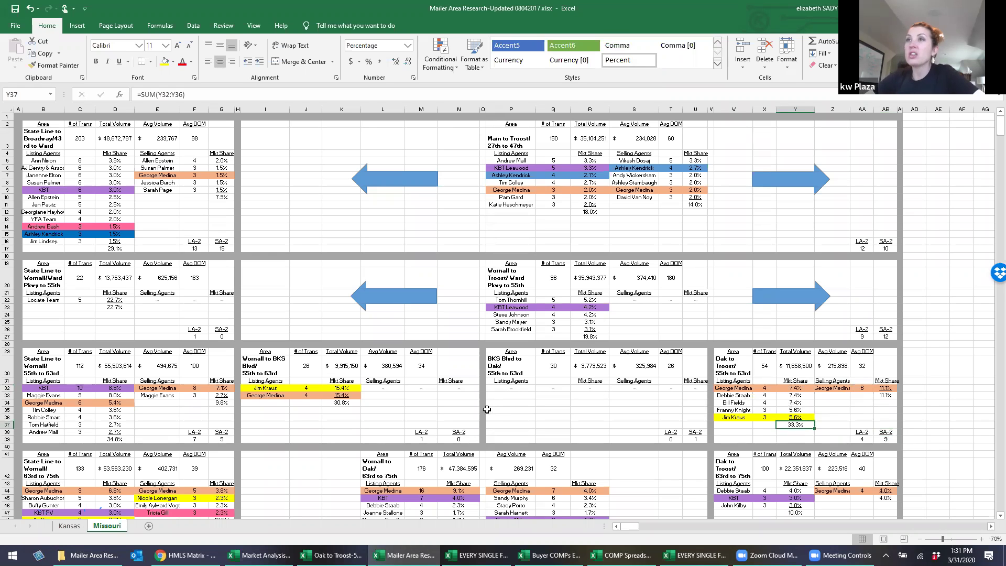
Compare the total listing share of Wornall to BKS Blvd/55th to 63rd with Oak to Troost/63rd to 75th's transactions, share and average volume
click(342, 402)
scroll(342, 402, down, 3)
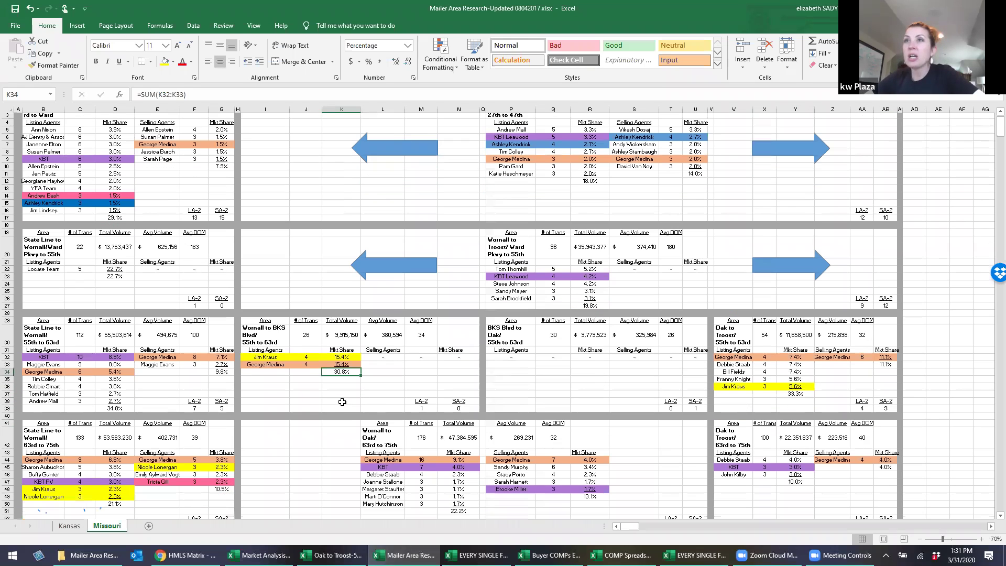
scroll(342, 402, down, 2)
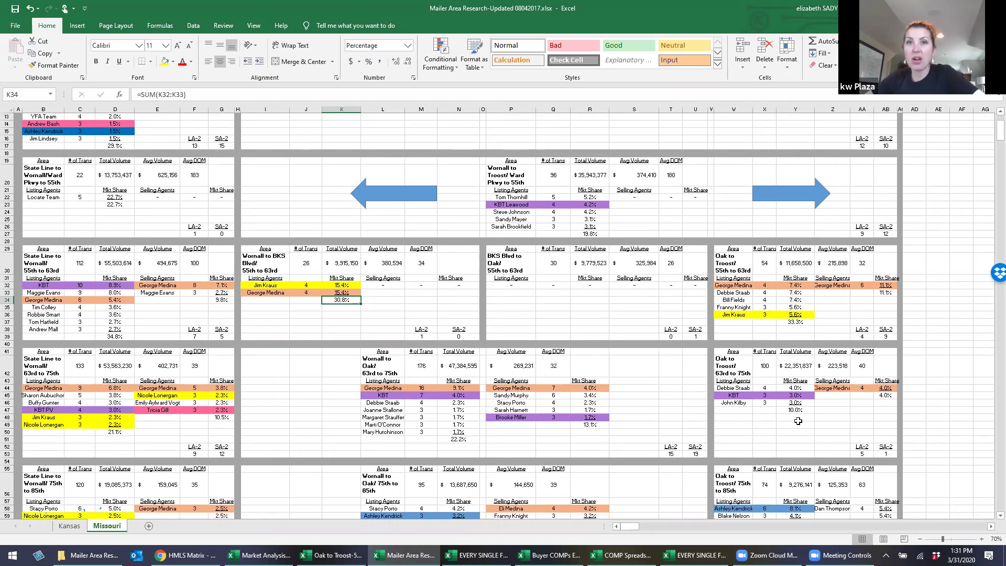
click(766, 369)
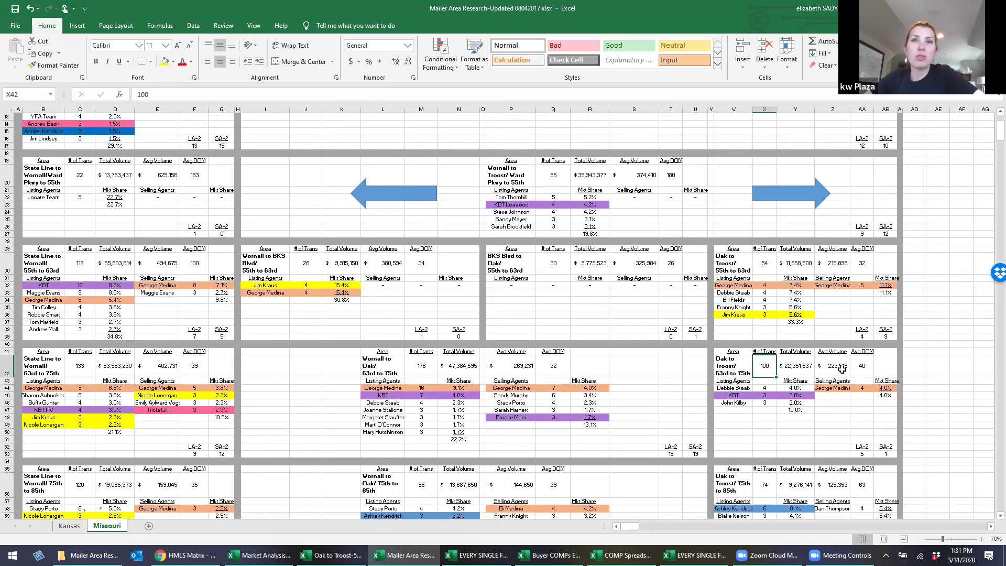
click(807, 411)
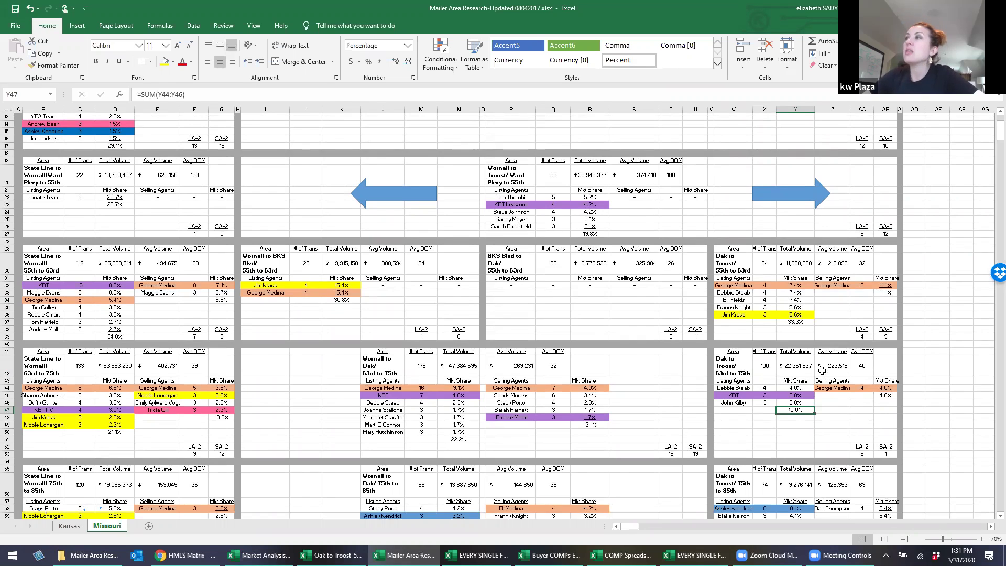
click(844, 370)
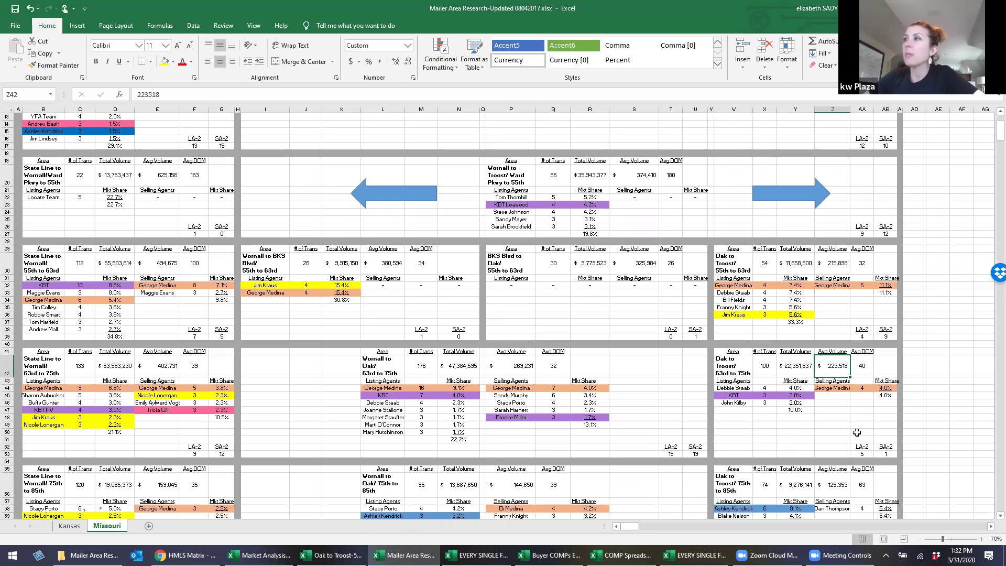
Review the Missouri sheet's remaining area blocks down to Bannister and inspect the total listing share for Wornall to Oak/63rd to 75th
scroll(857, 432, down, 8)
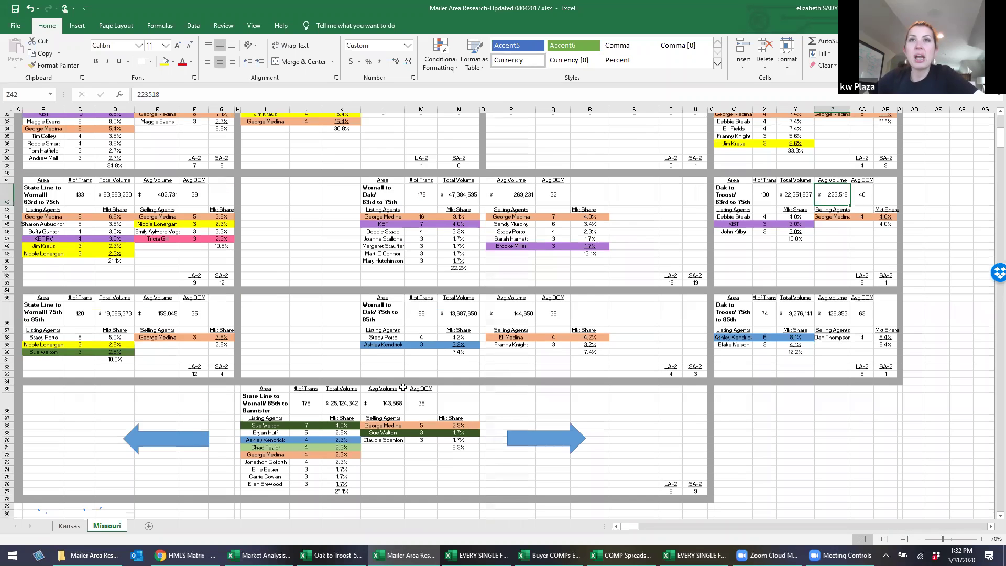
scroll(404, 389, up, 3)
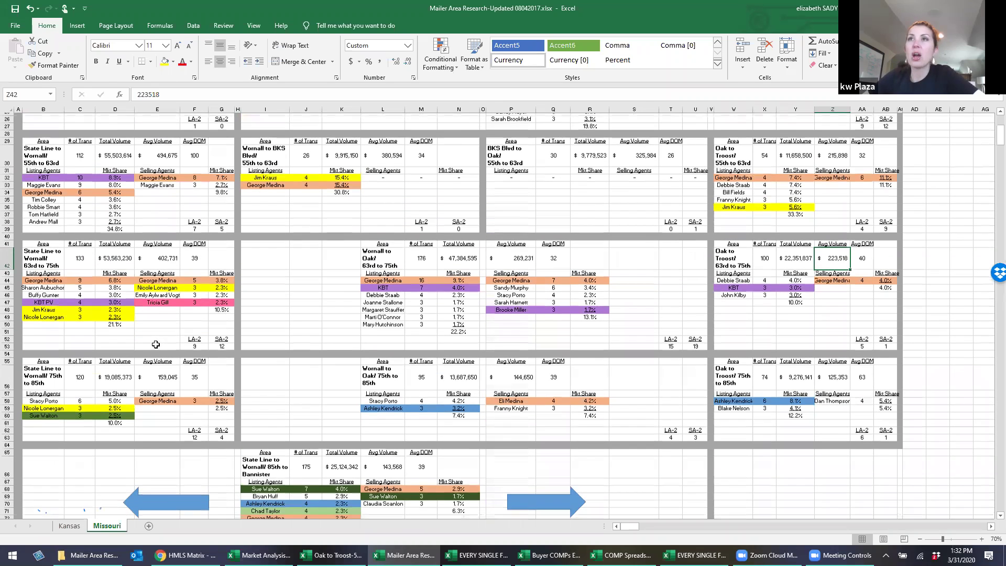
scroll(155, 337, down, 1)
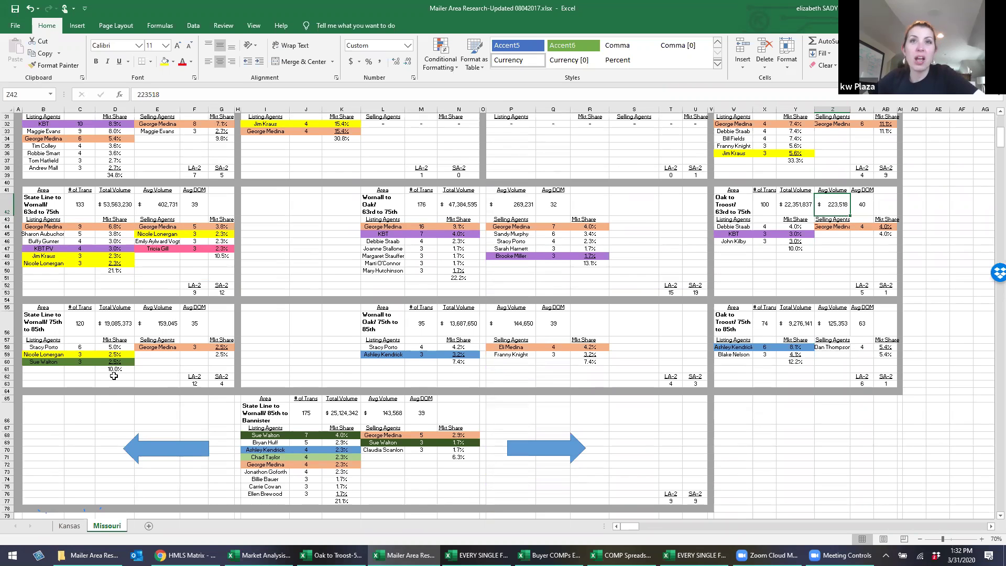
scroll(186, 355, up, 3)
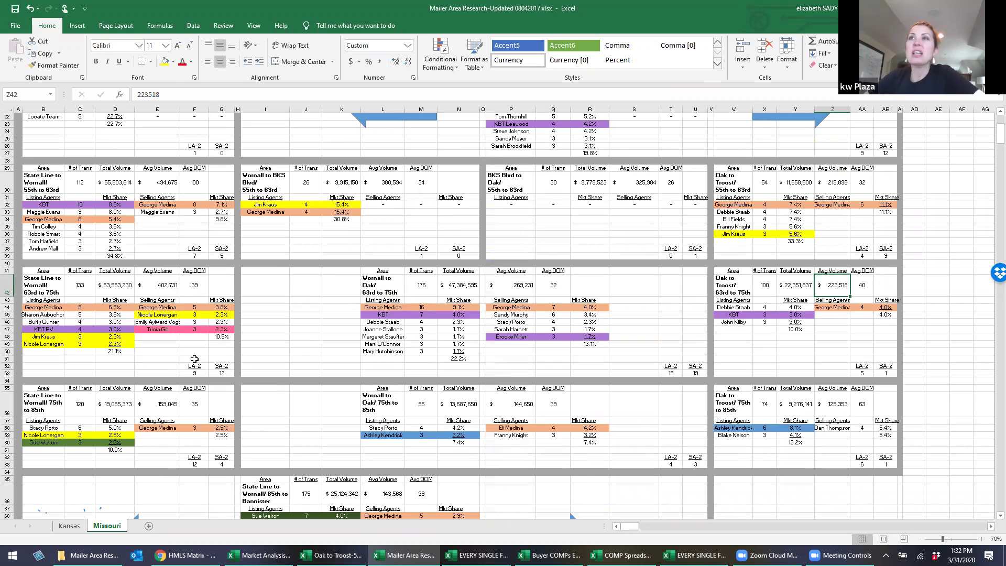
scroll(195, 359, down, 1)
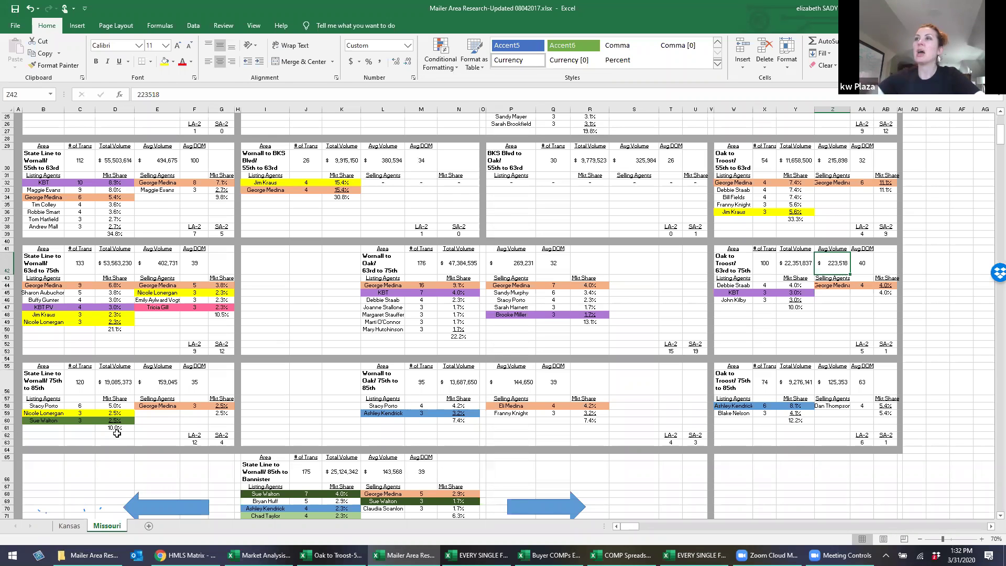
scroll(419, 409, up, 3)
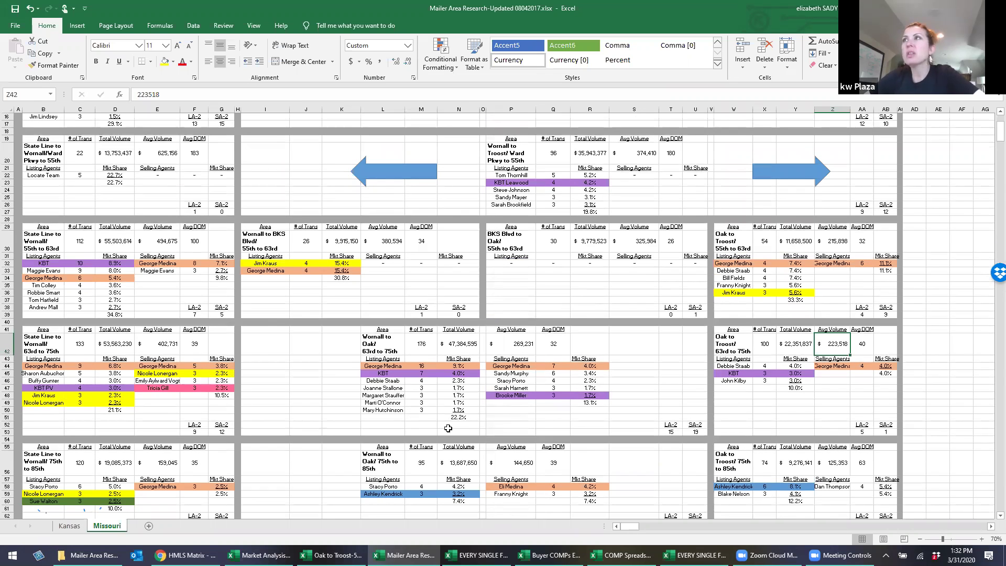
scroll(448, 425, up, 1)
scroll(449, 425, up, 2)
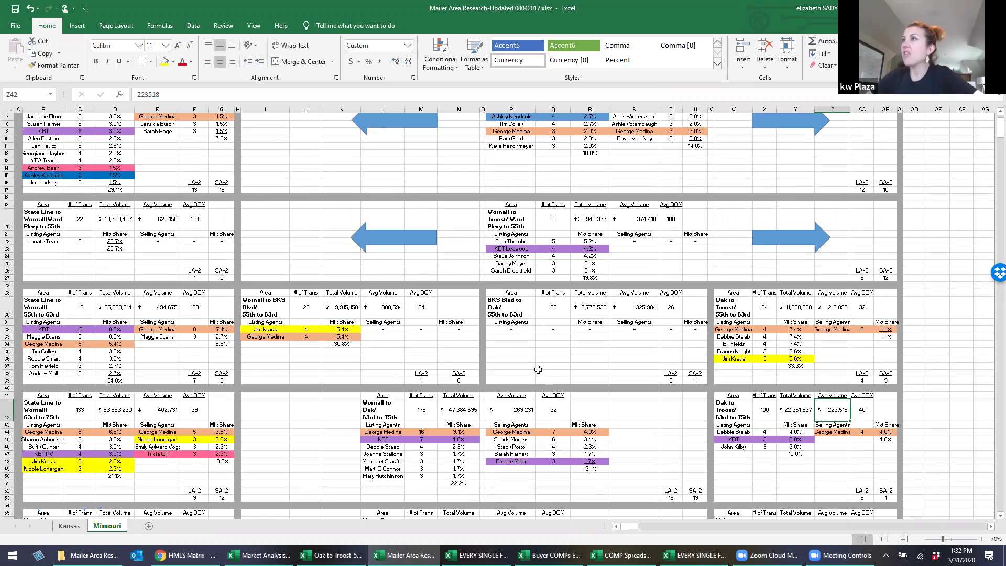
scroll(548, 356, down, 4)
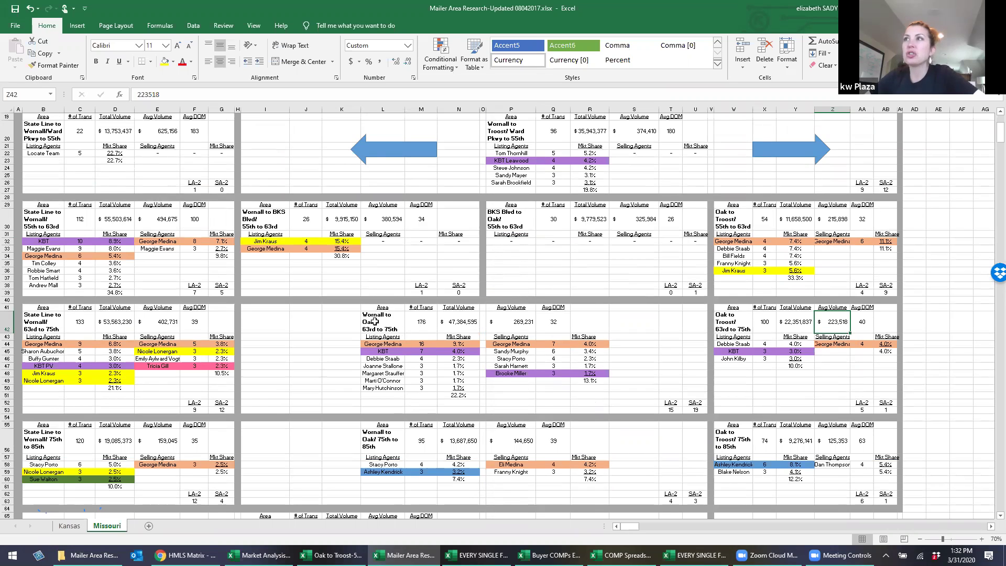
click(466, 395)
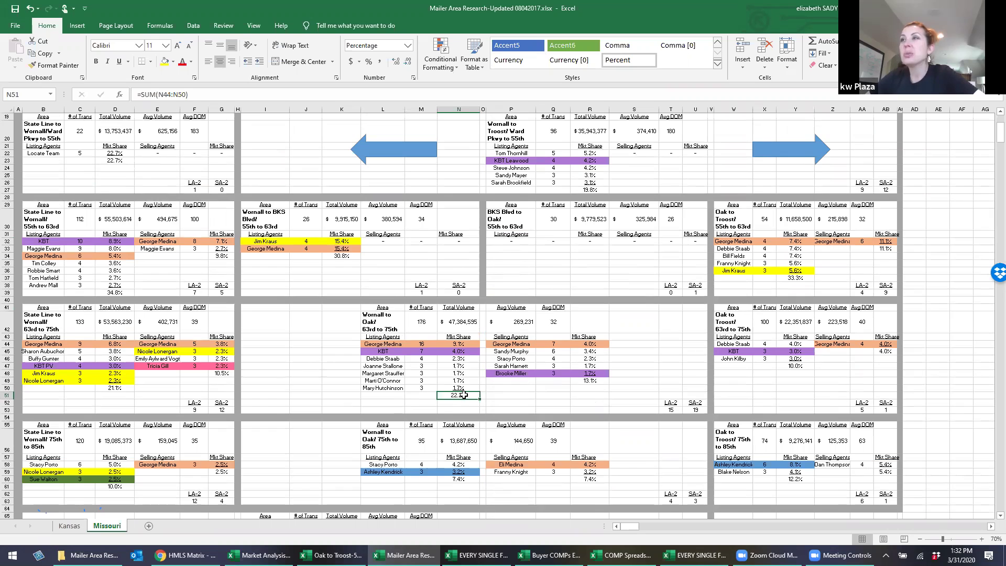
Inspect the transaction count for Wornall to Oak/63rd to 75th and review the Missouri area blocks above it
scroll(464, 394, down, 1)
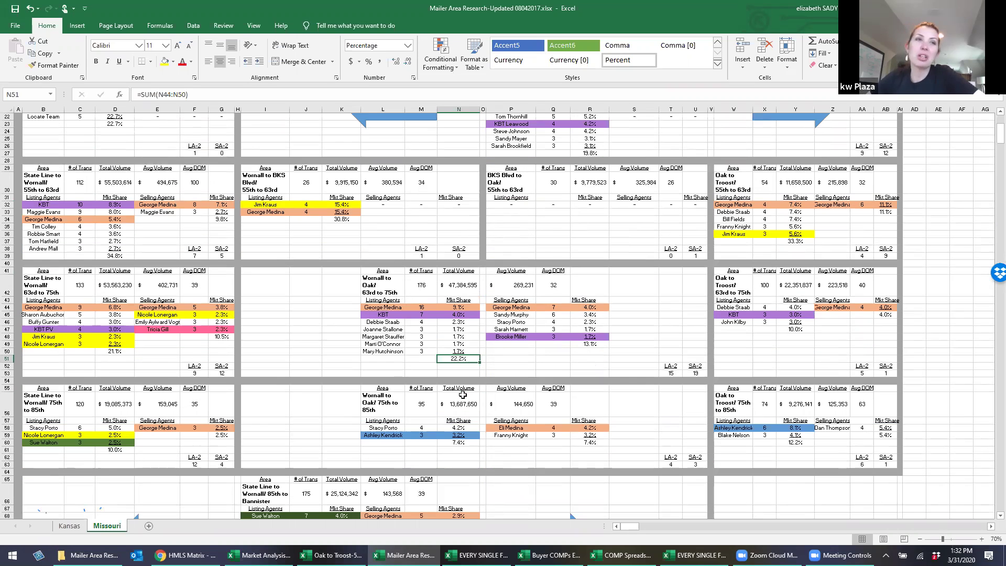
click(422, 287)
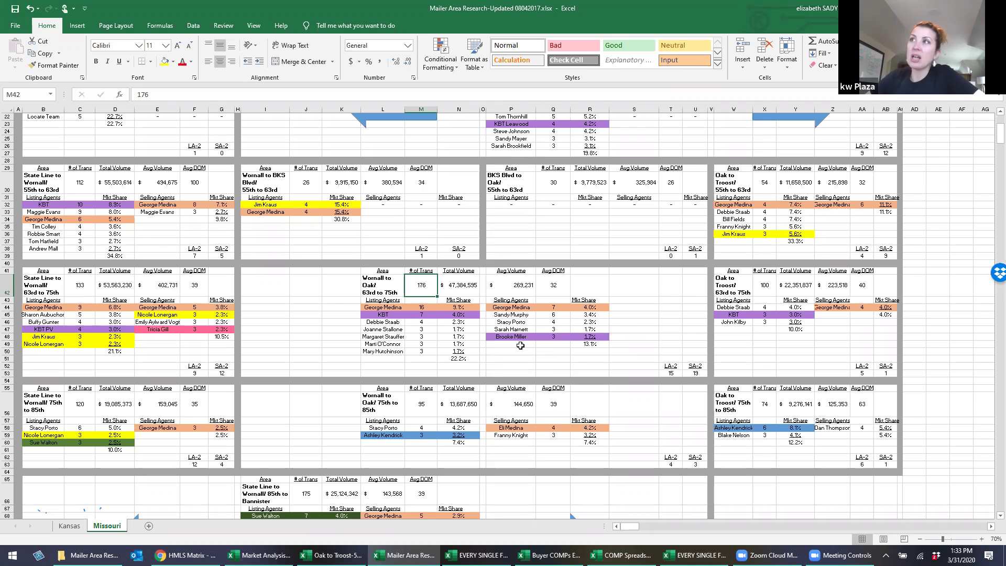
scroll(485, 353, up, 6)
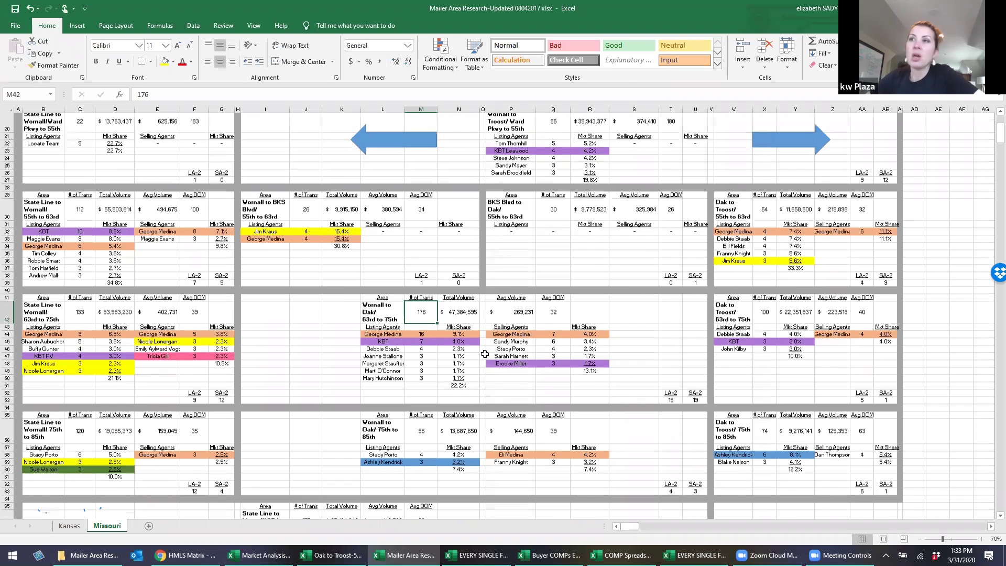
scroll(485, 354, up, 2)
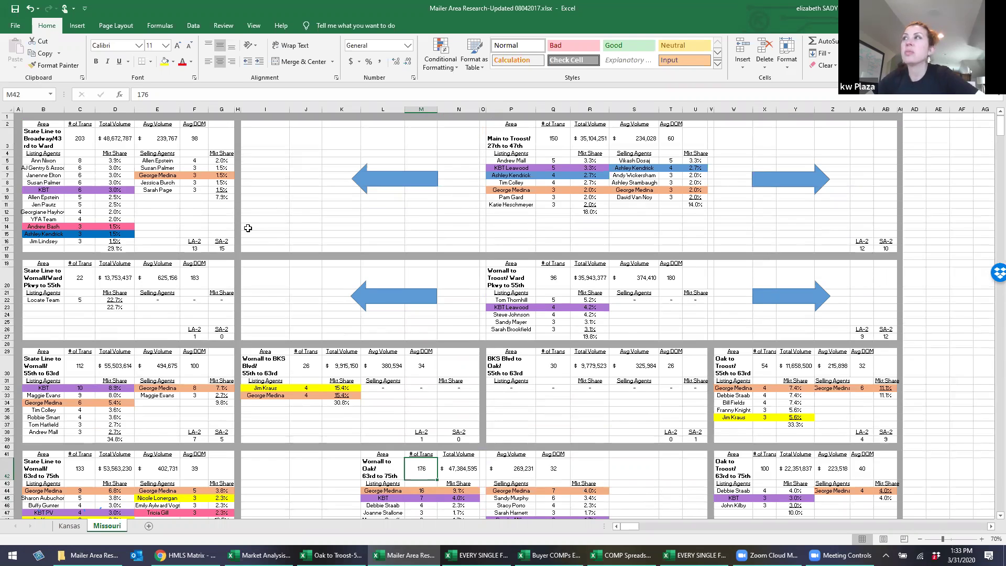
Trace the color-highlighted listing agents from State Line to Broadway/43rd to Ward through Missouri's lower blocks, and view the Kansas sheet's area blocks
click(80, 190)
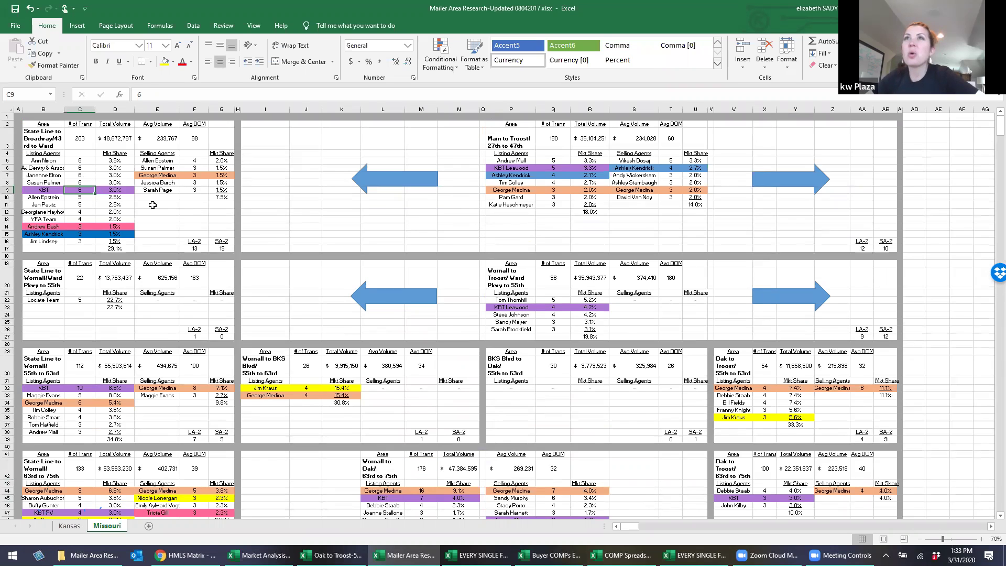
click(47, 234)
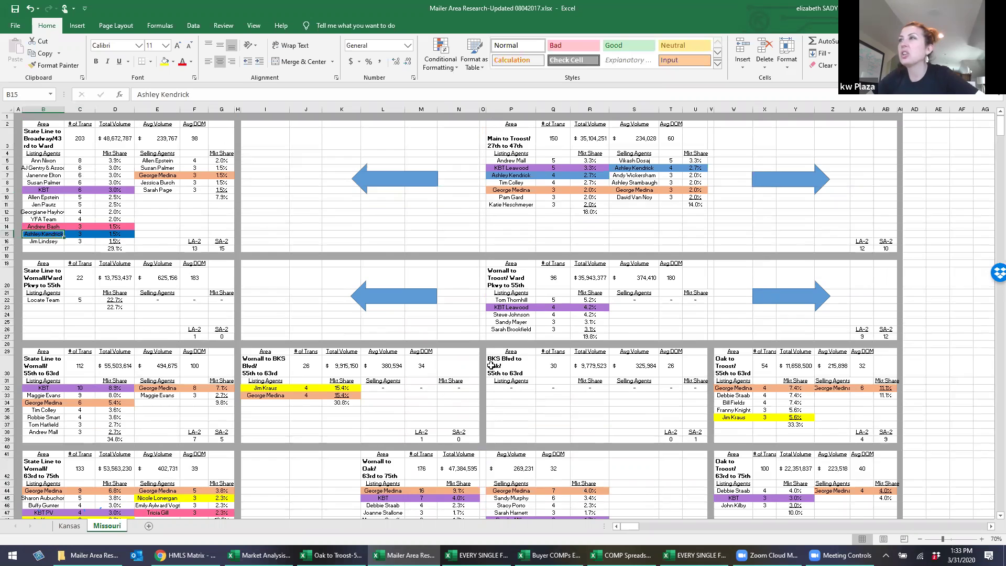
scroll(496, 365, down, 1)
scroll(496, 365, down, 5)
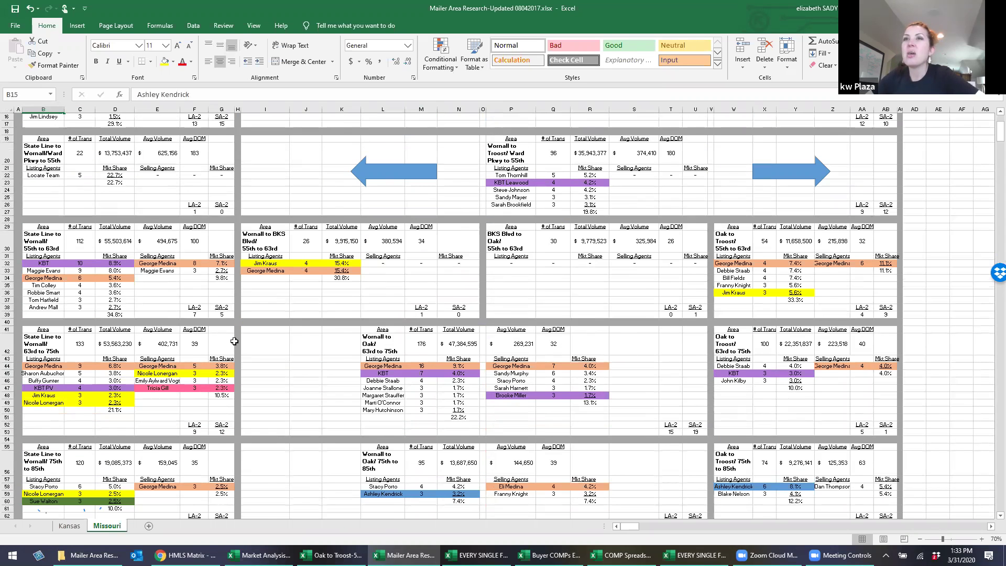
scroll(234, 341, down, 1)
scroll(234, 342, down, 2)
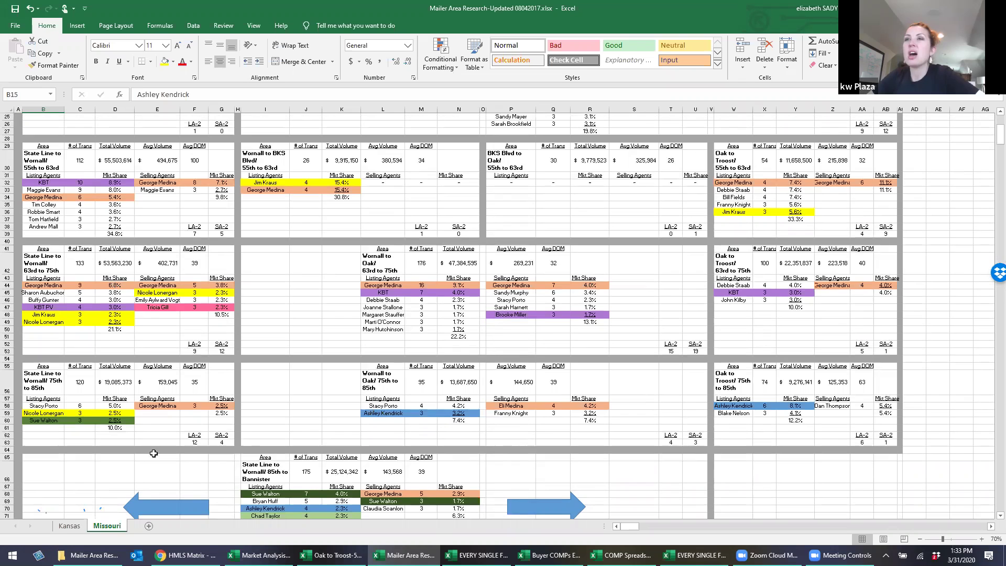
click(68, 526)
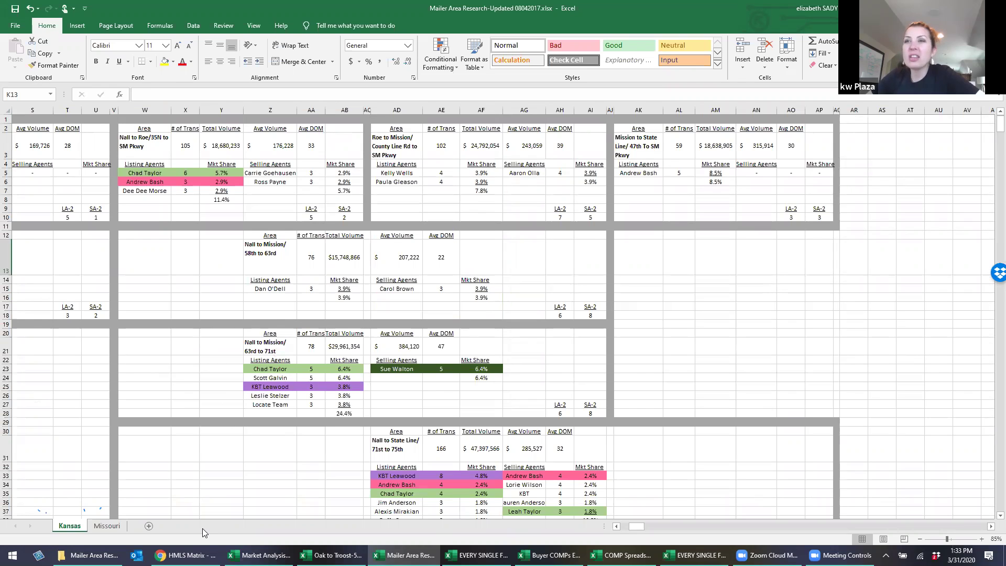
Switch to the HMLS Matrix search results in the browser, zoom the page out, and bring up the prompt for ending the Zoom meeting
click(186, 555)
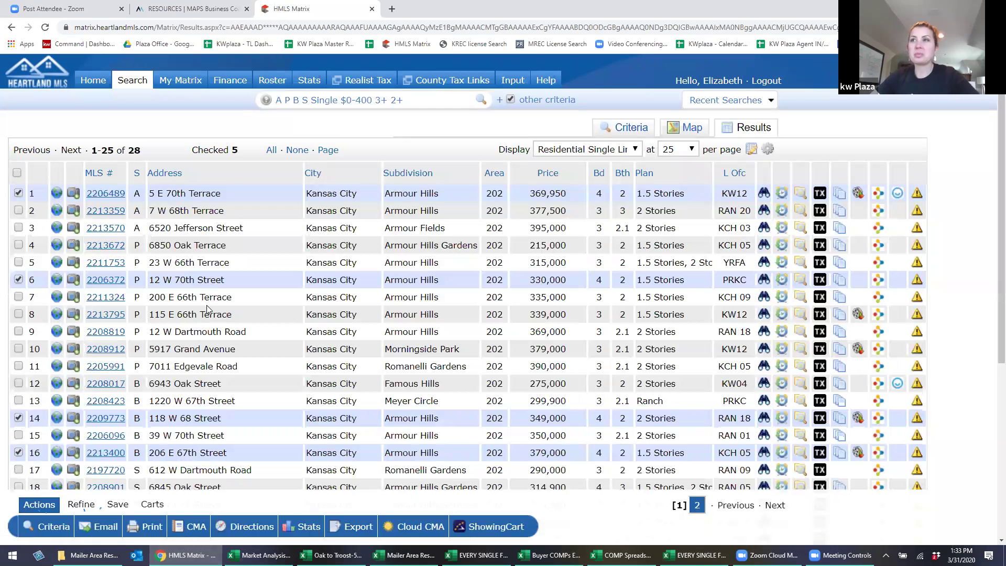
key(ctrl+minus)
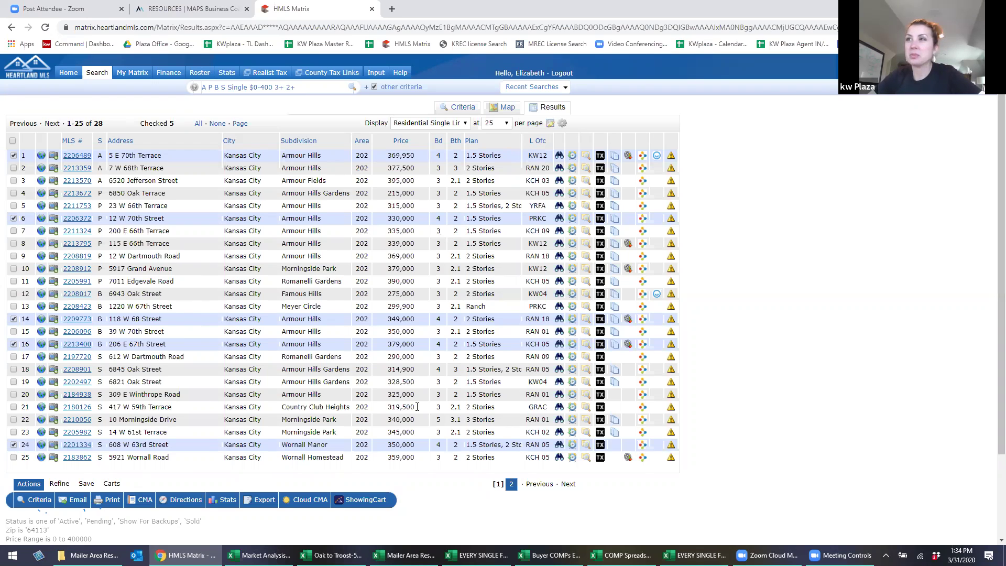
key(alt+q)
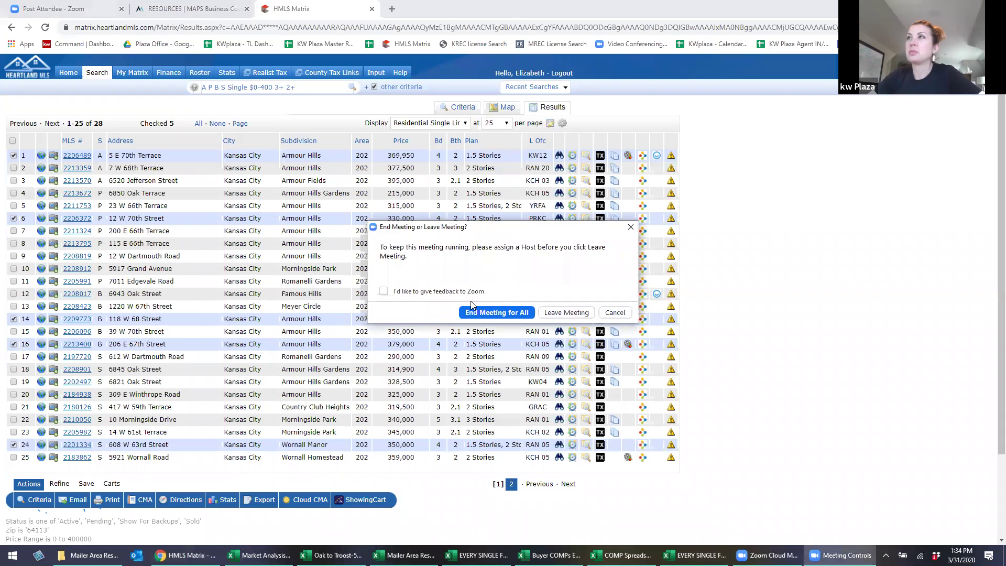